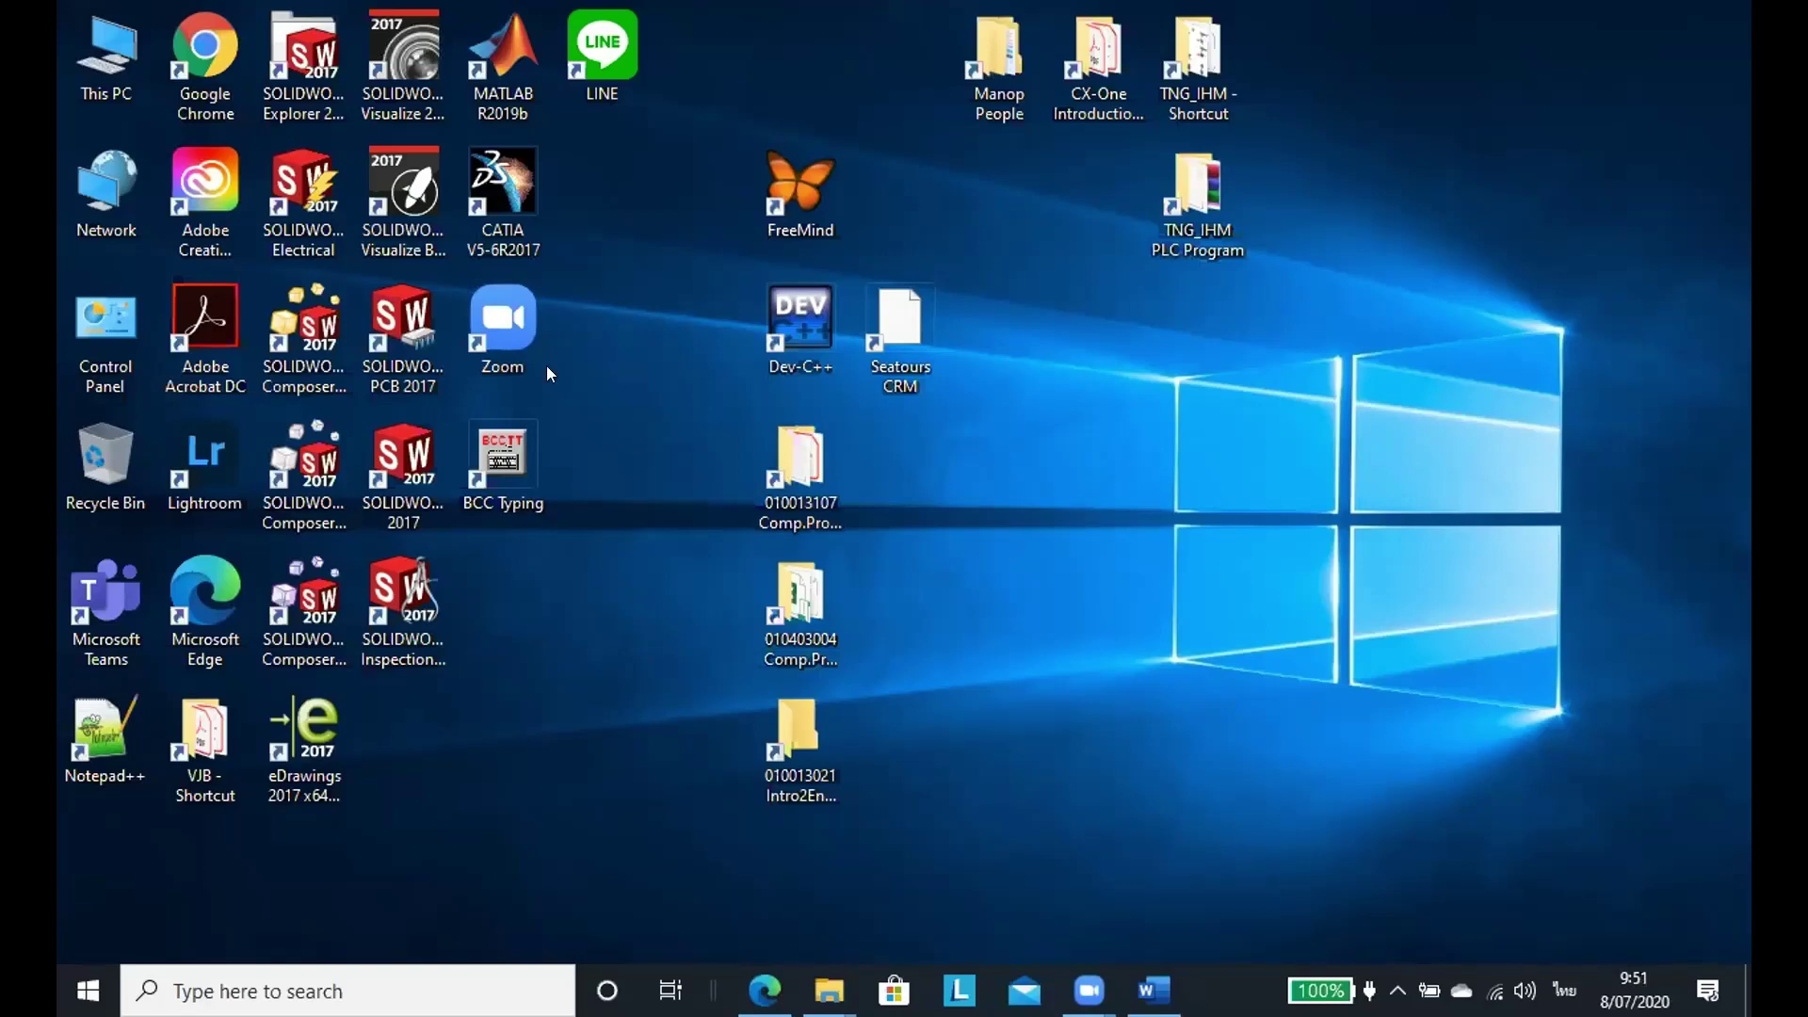
Open Google Chrome and search Google for "mae elearning" with the keyboard language set to English.
left_click(203, 75)
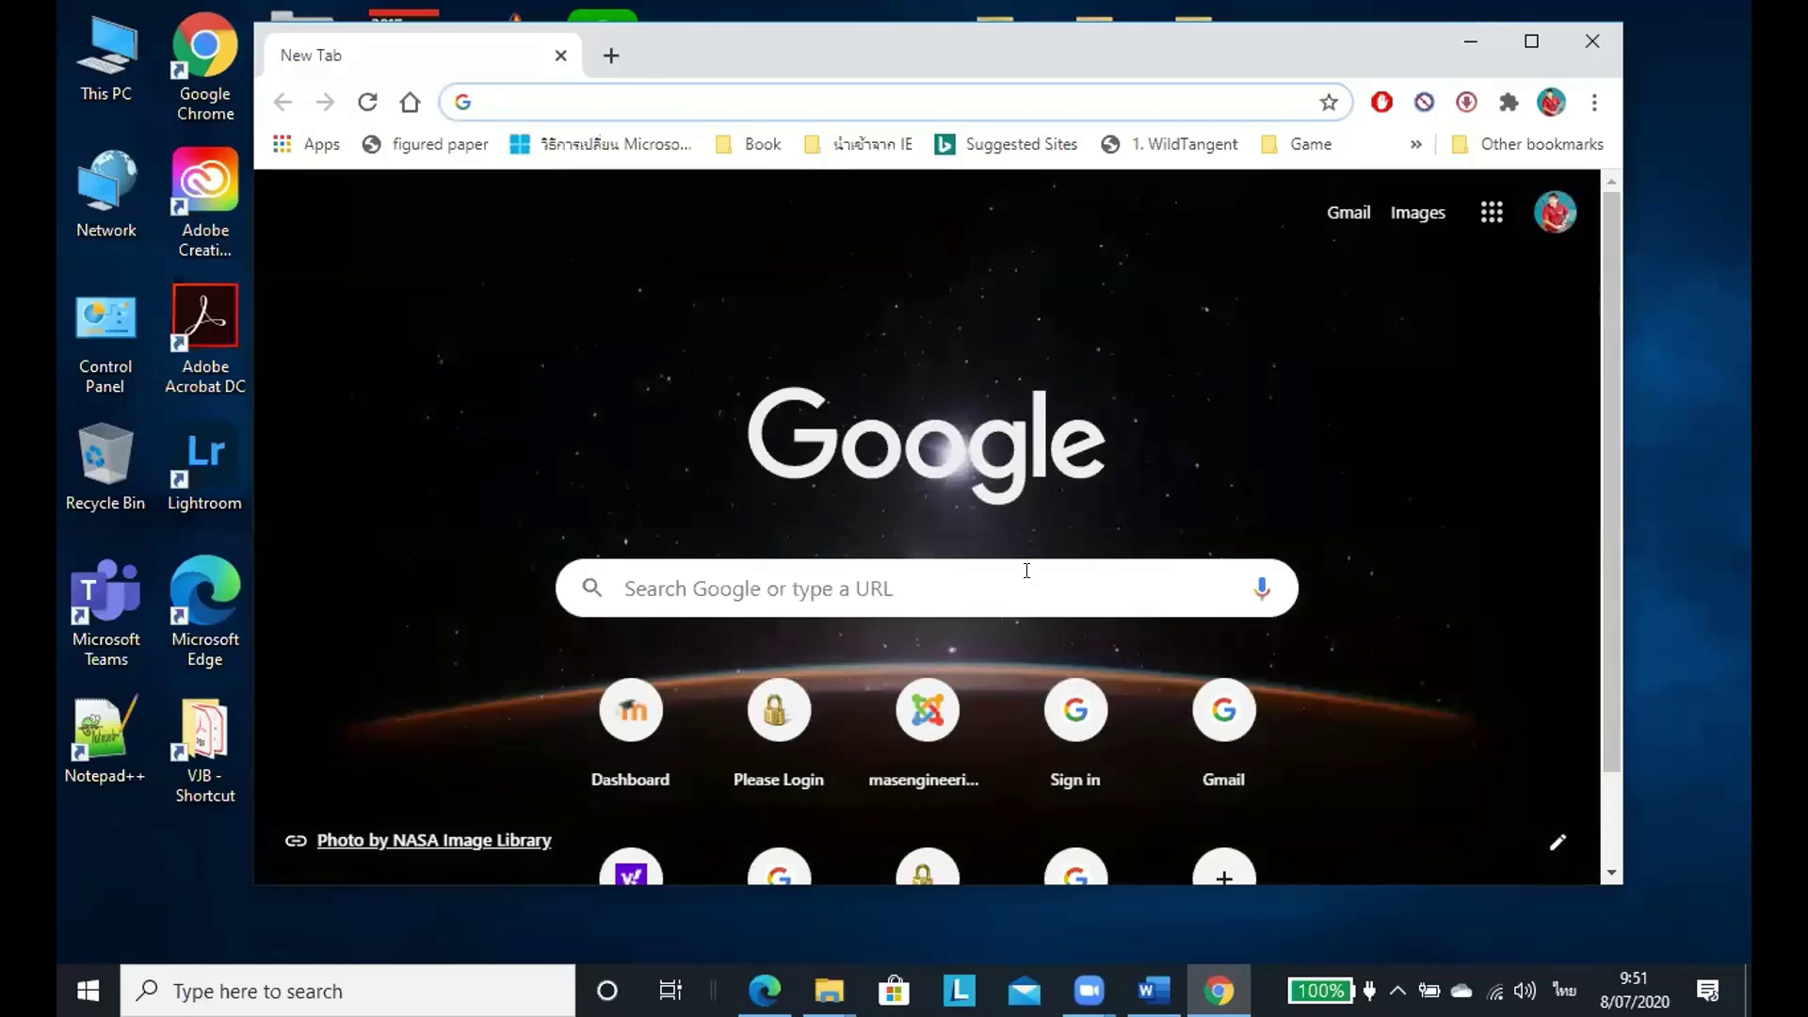
left_click(1027, 570)
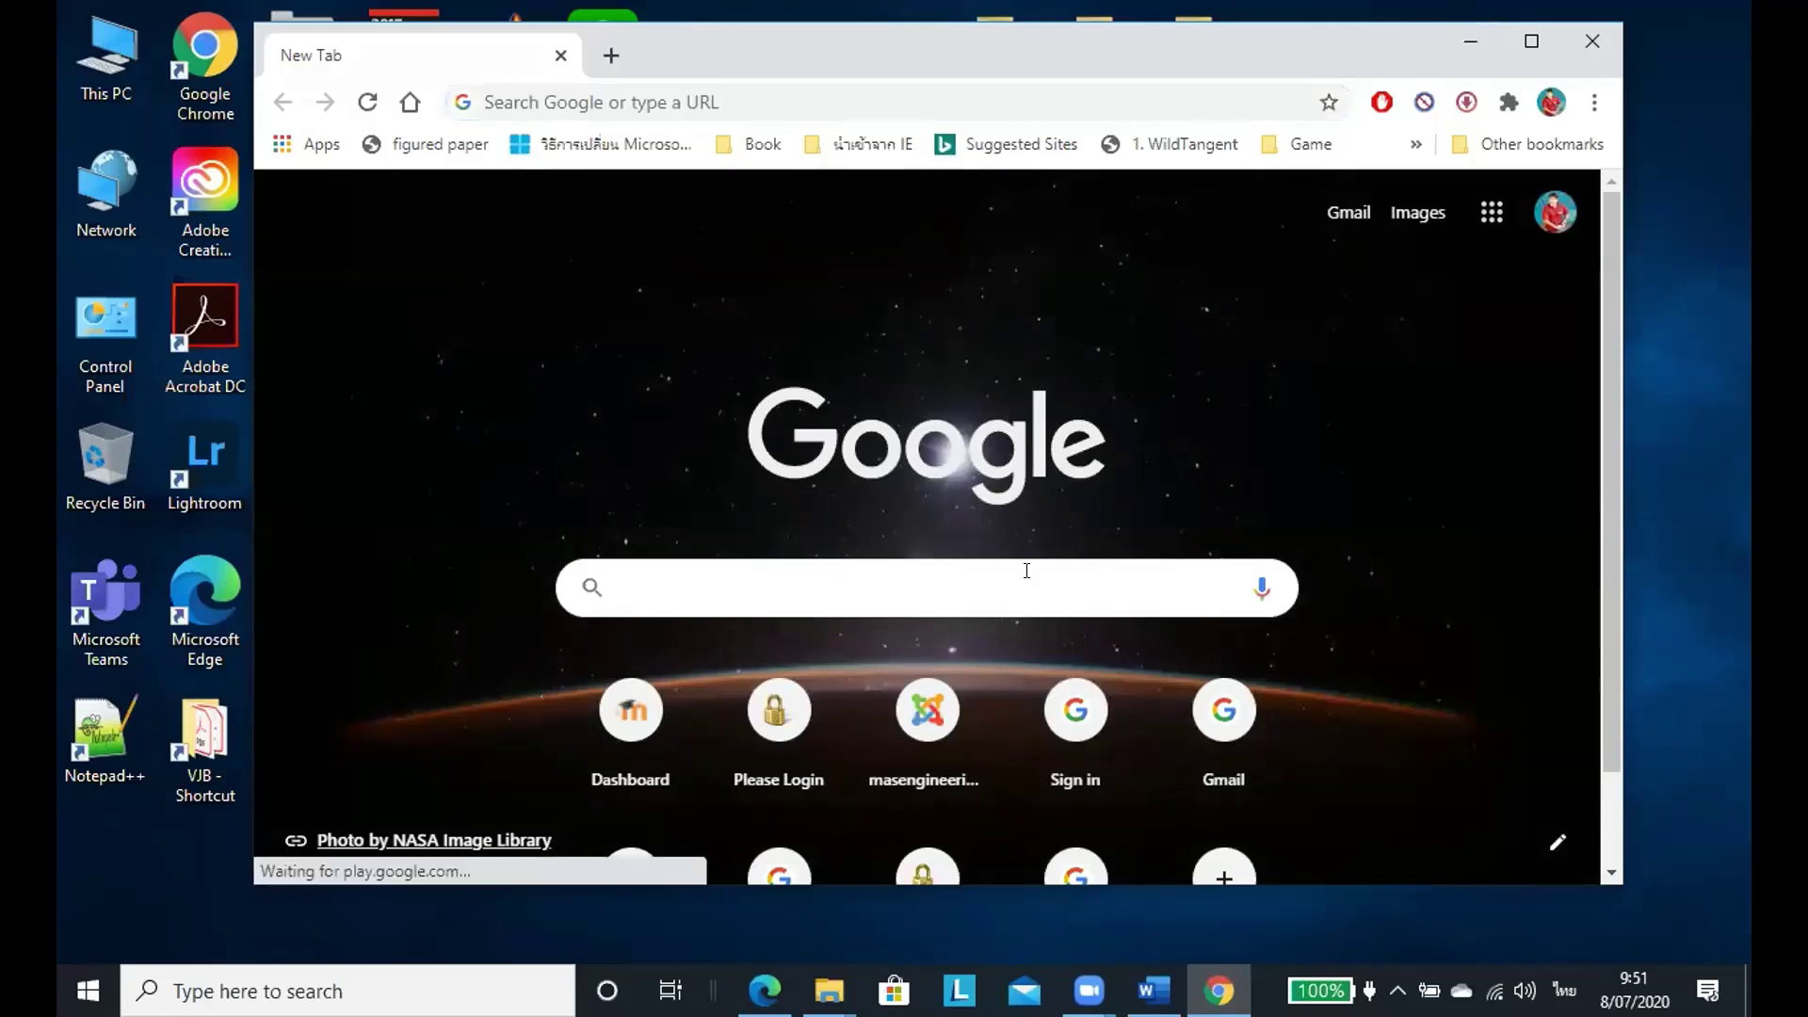
type("ดฟแ")
key("BackSpace")
key("BackSpace")
key("BackSpace")
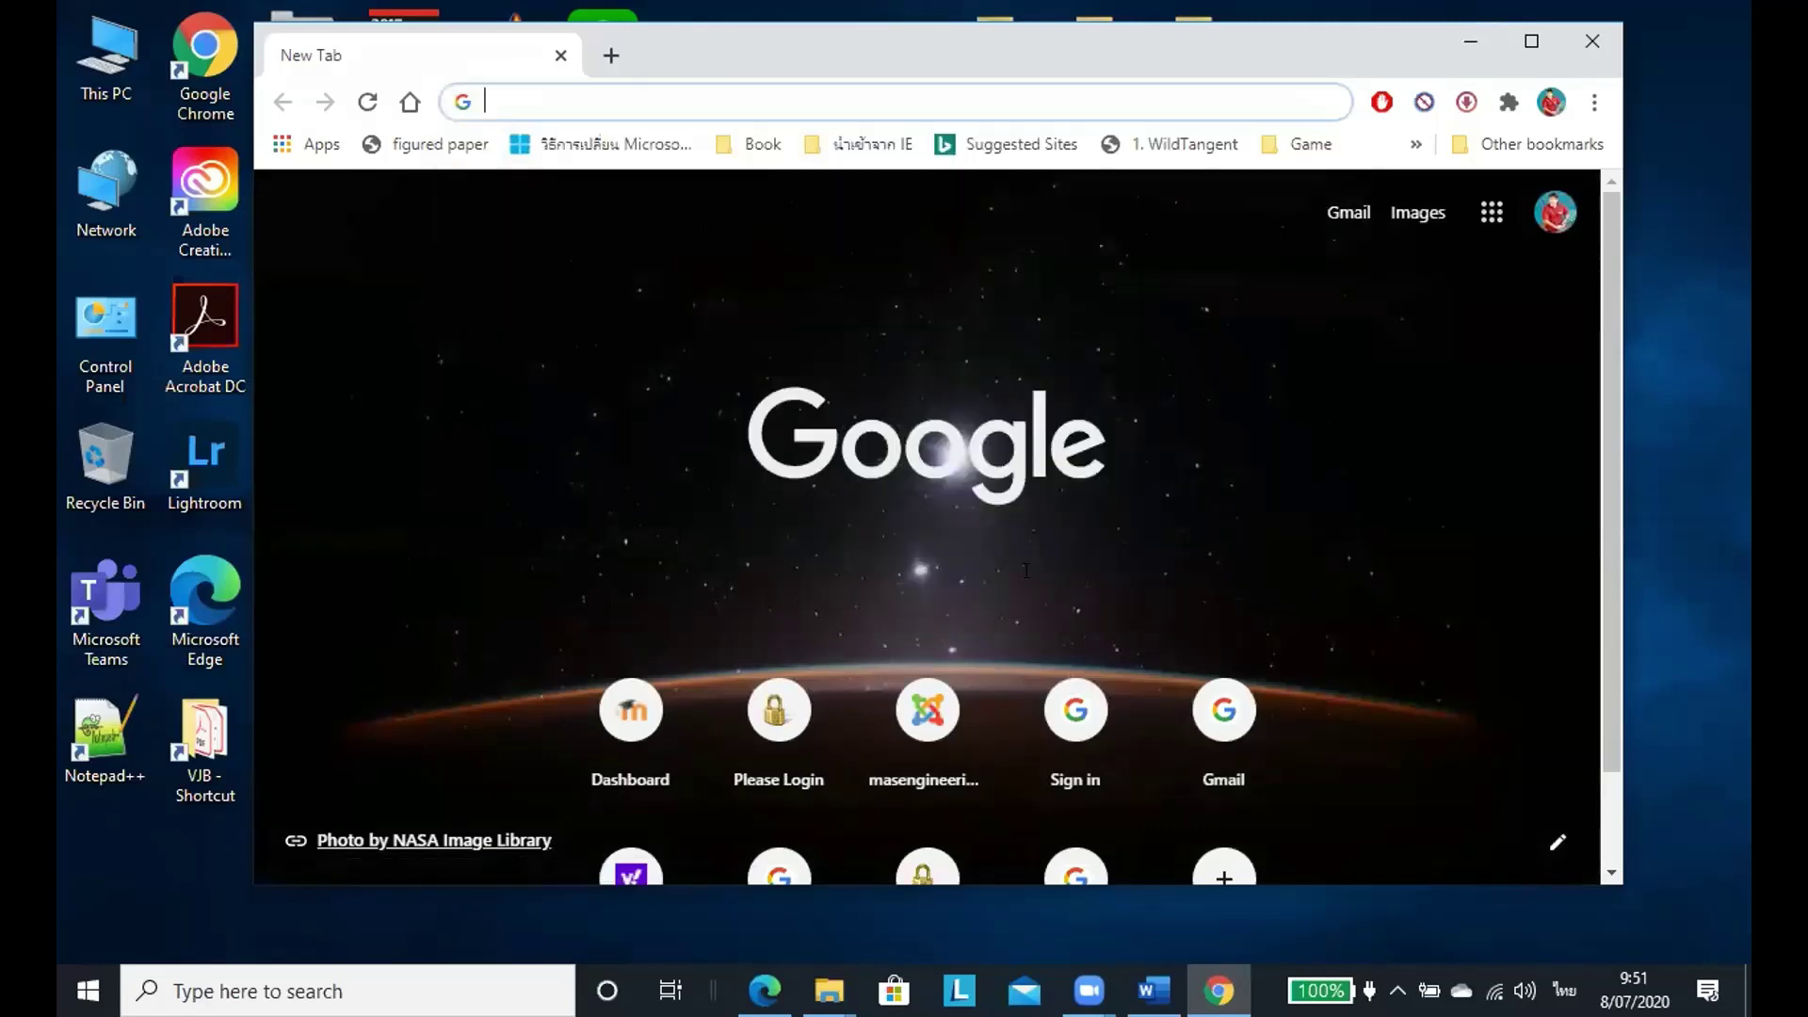
key("alt+shift")
type("mae")
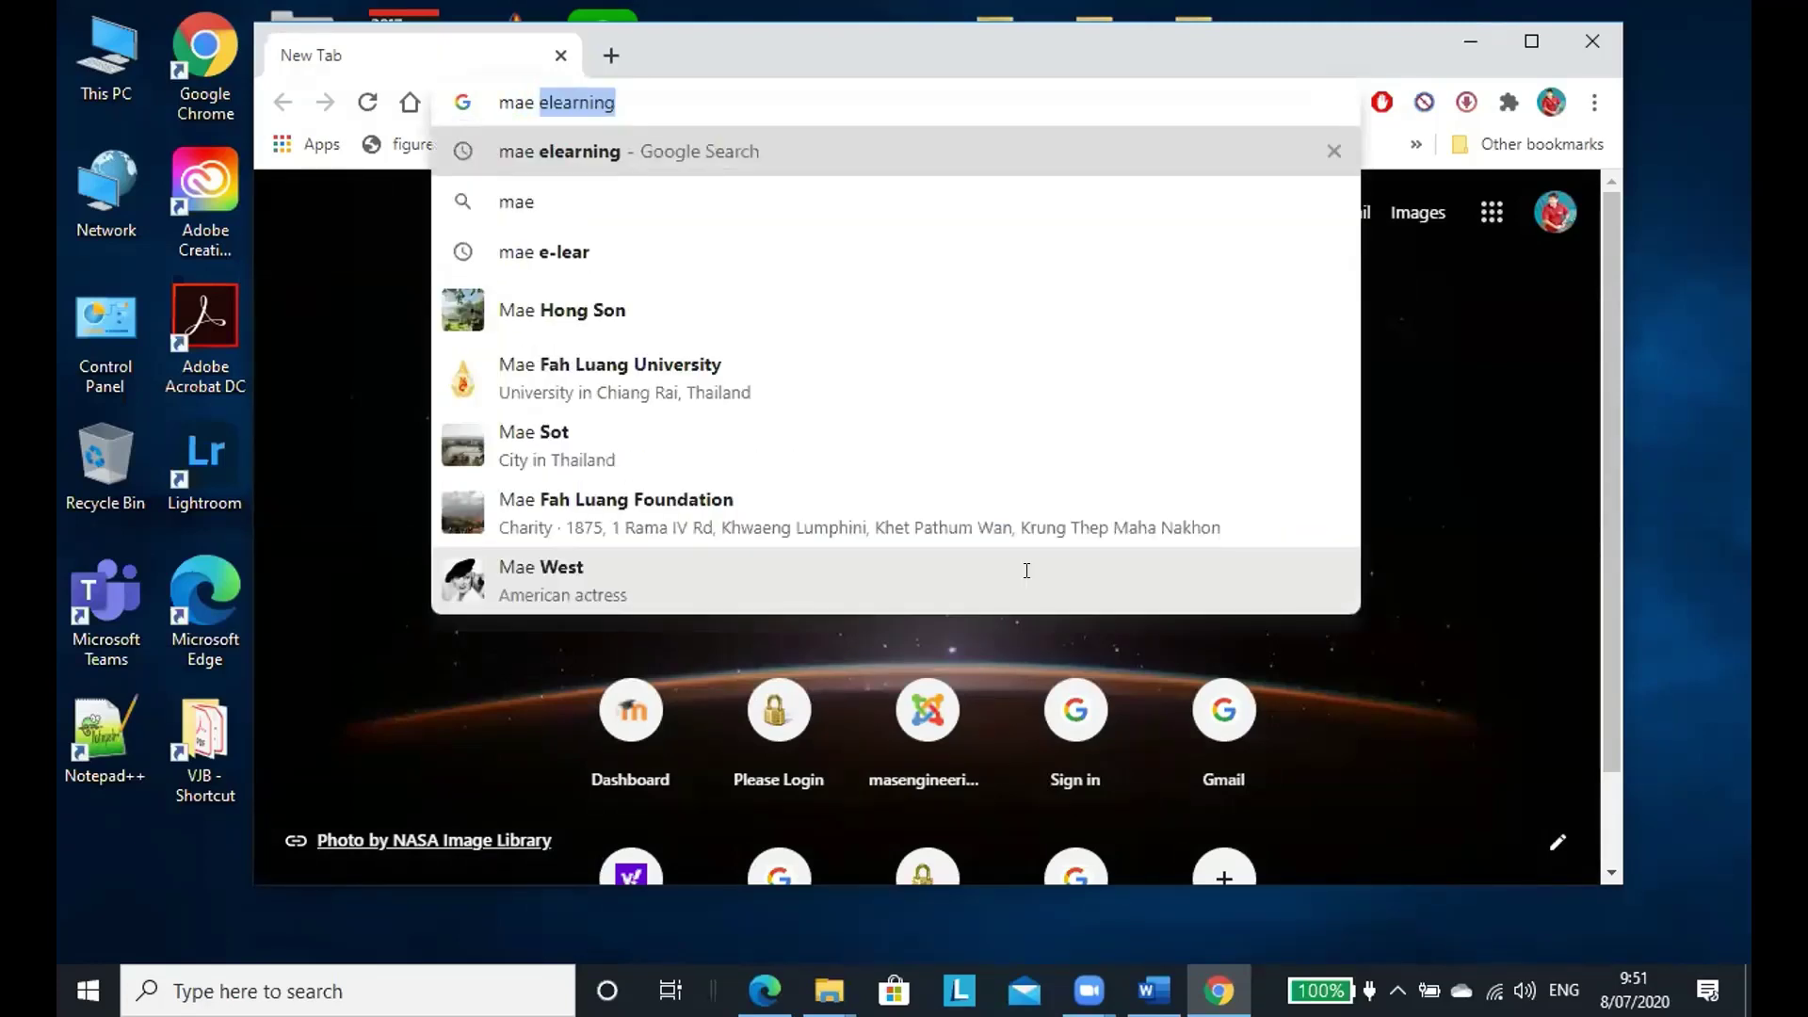
key("Return")
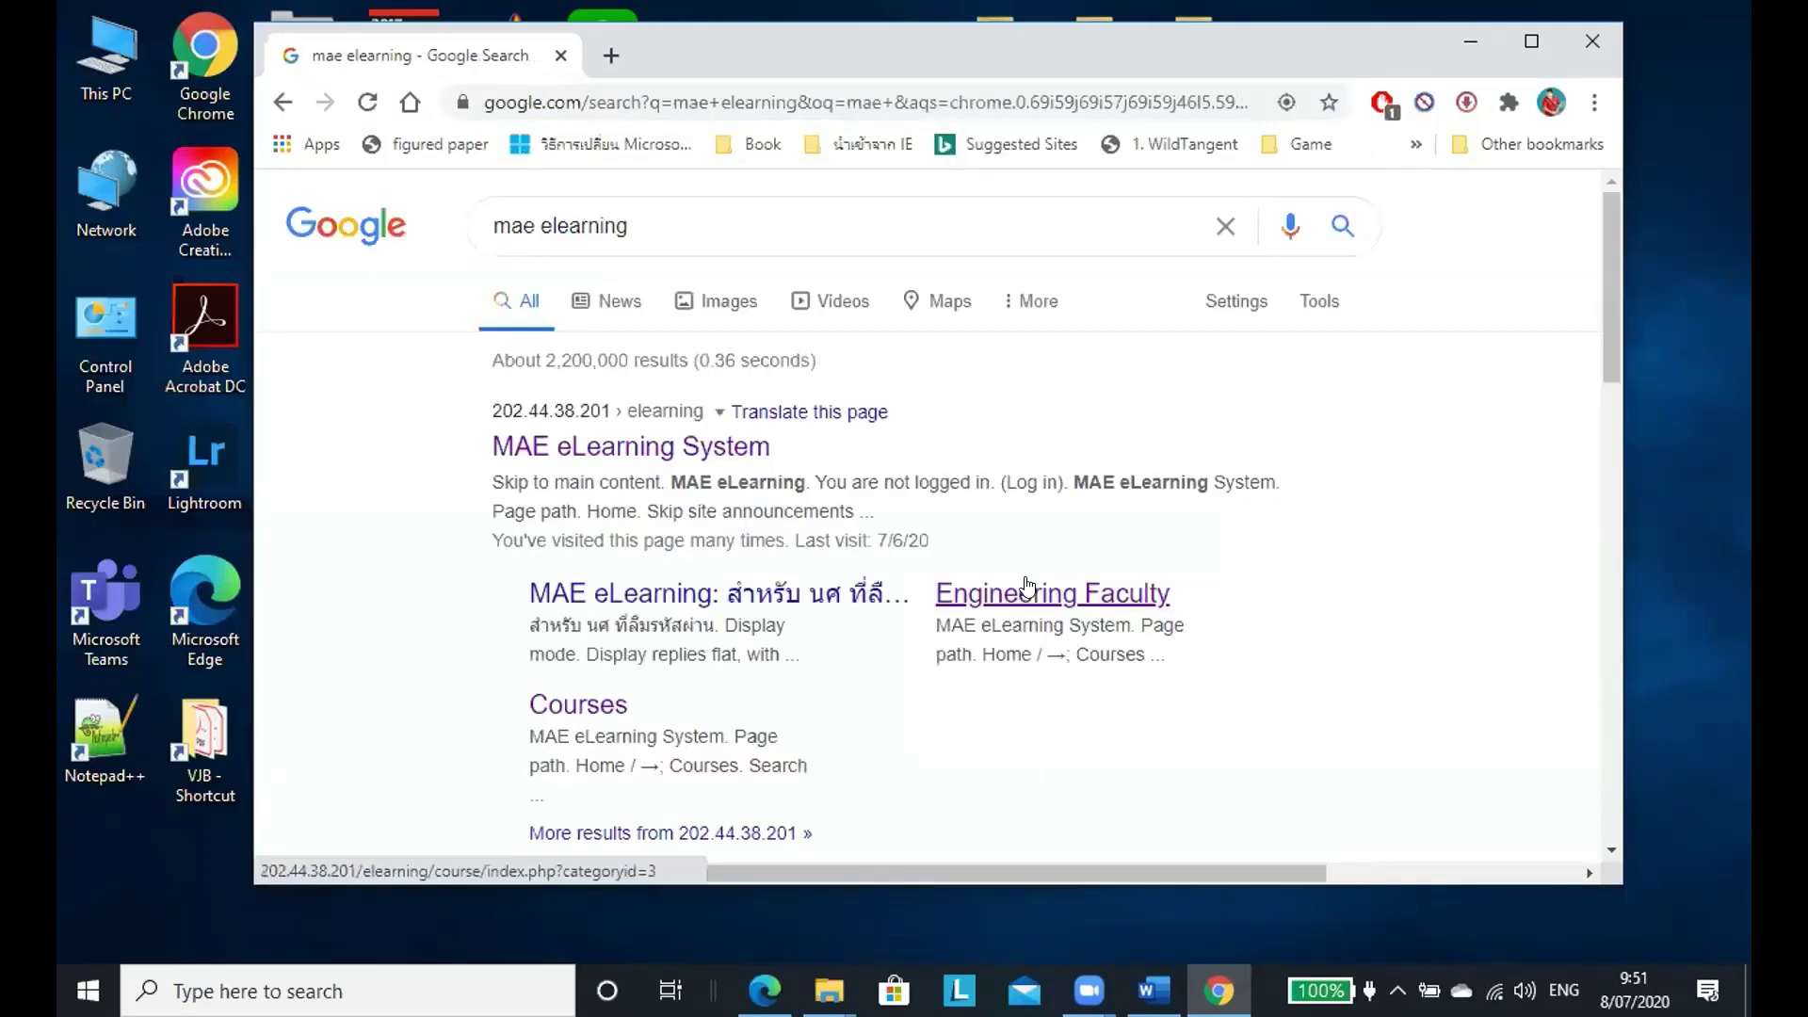
Open the MAE มจพ. department website from the search results and maximize the browser window.
left_click(708, 444)
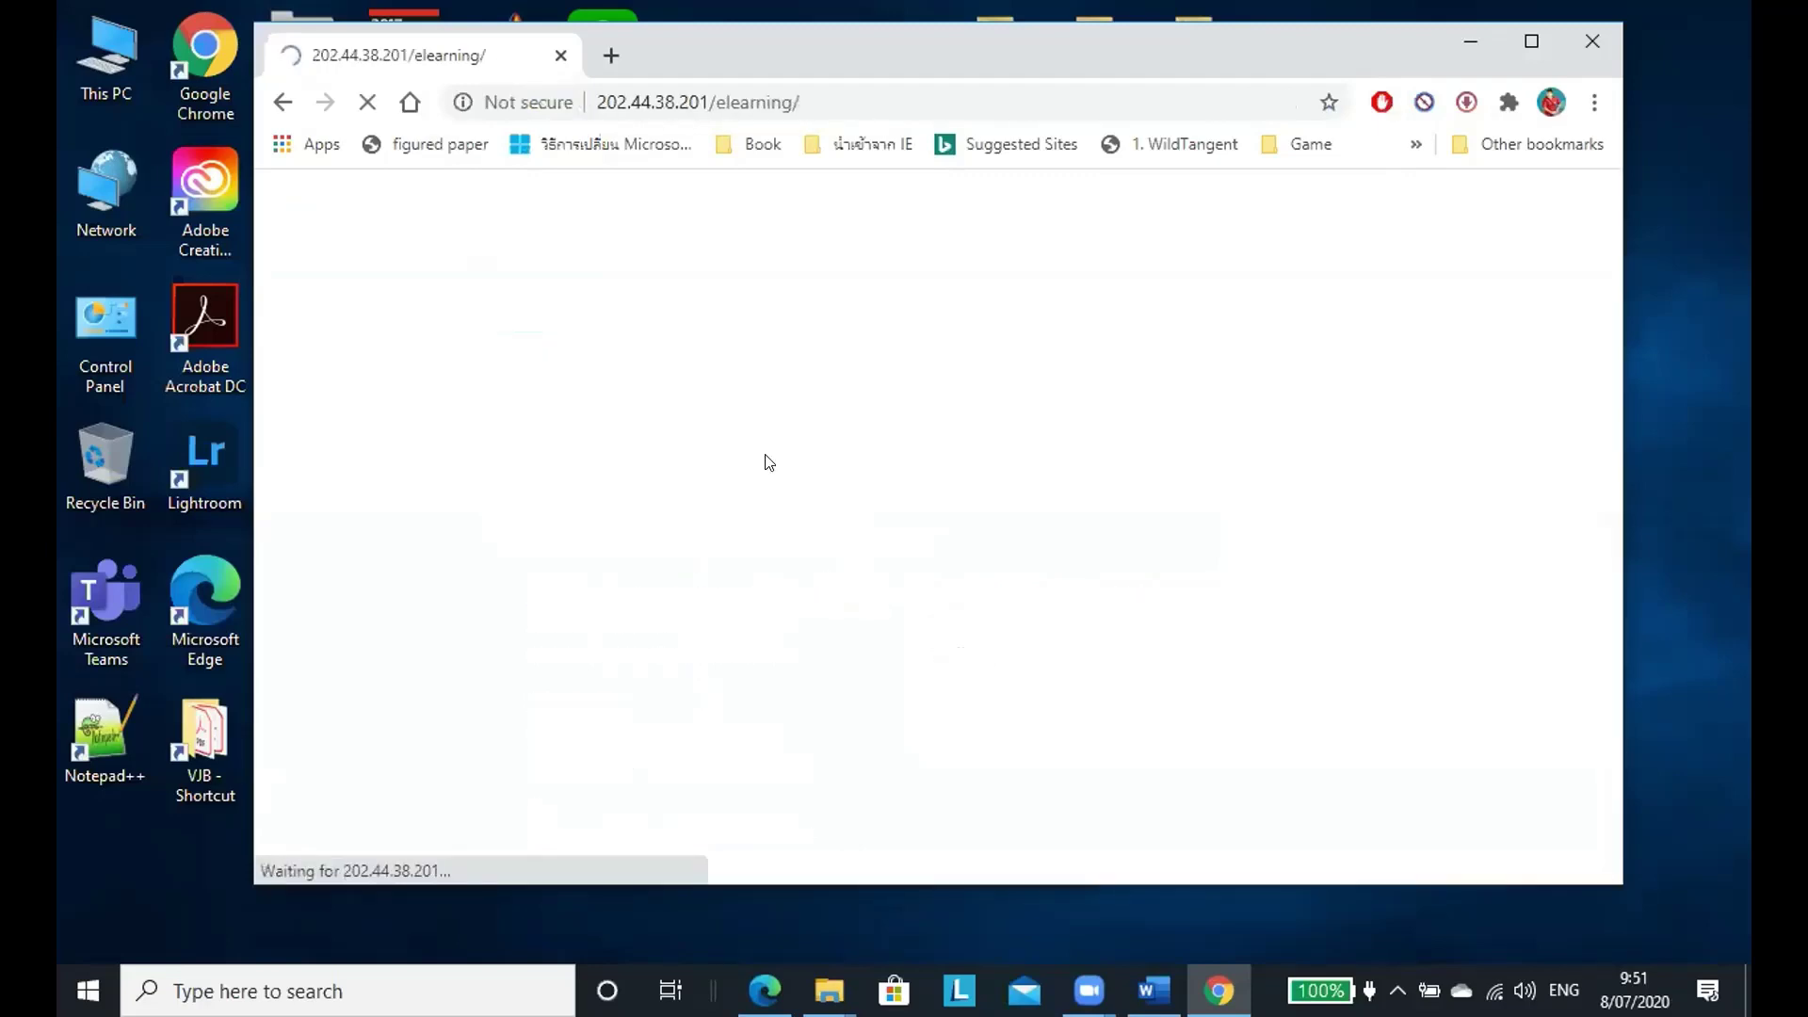
left_click(288, 107)
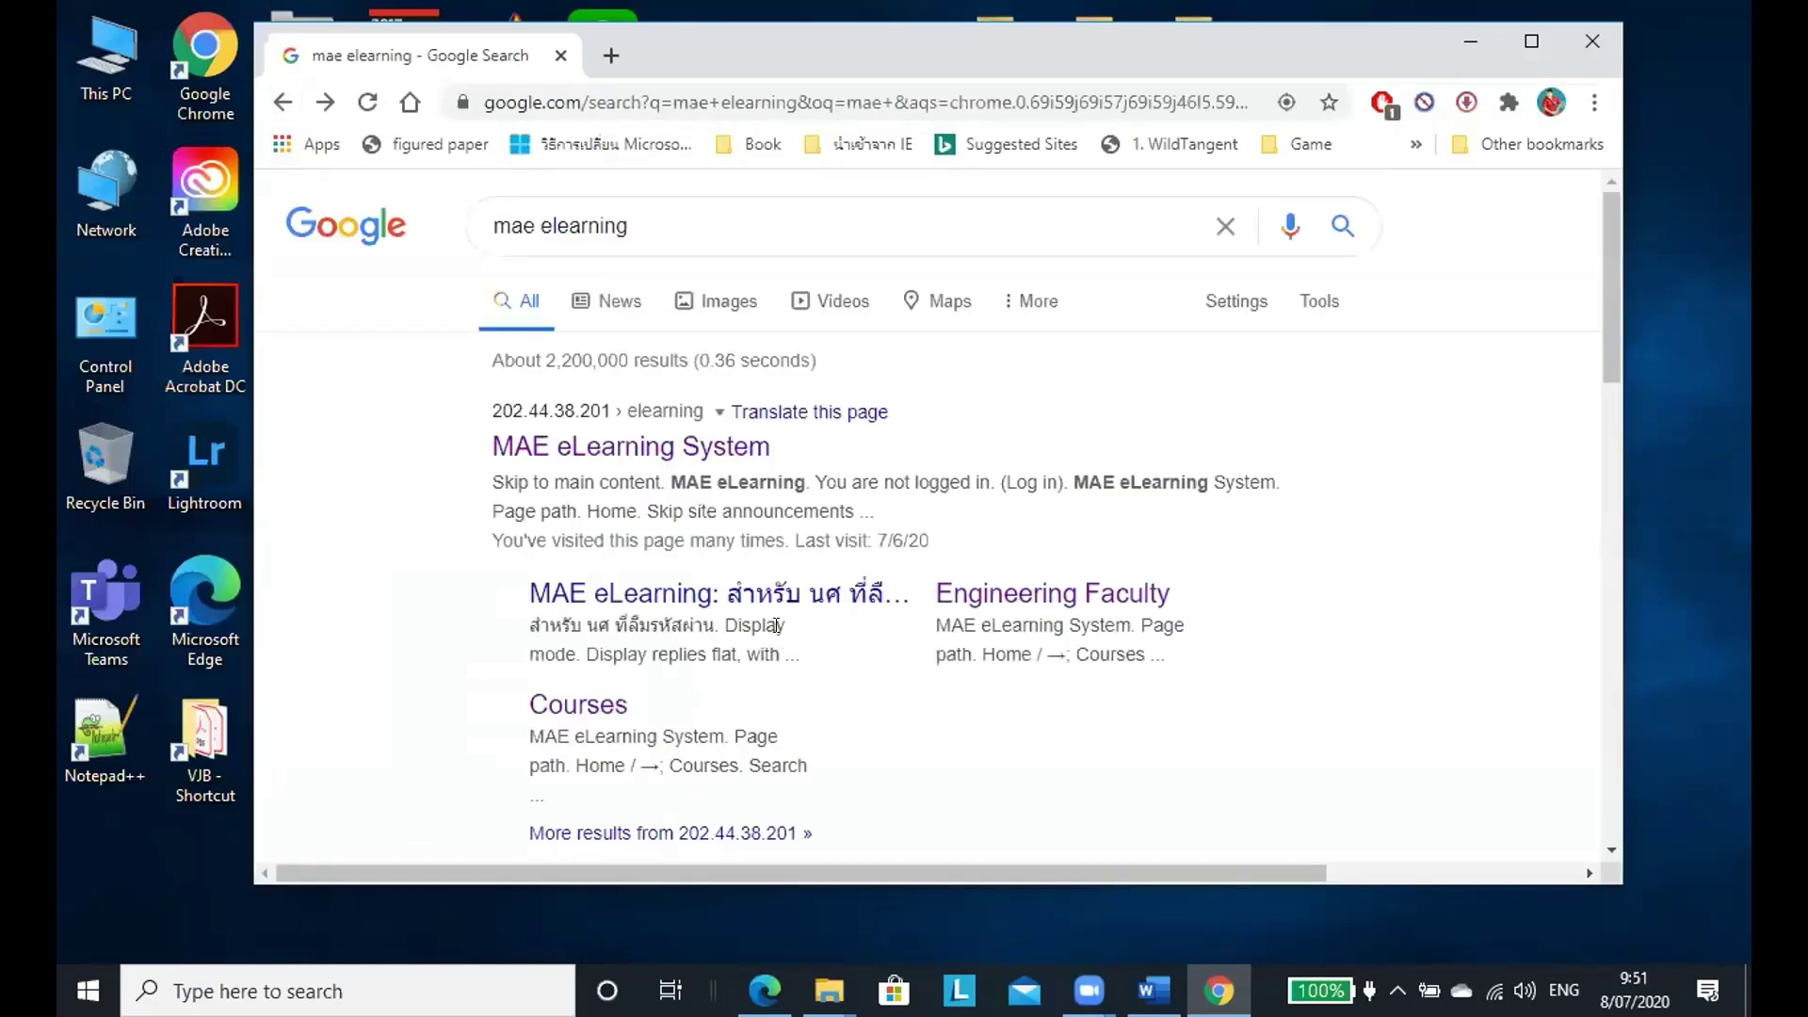
scroll(784, 634, "down", 1)
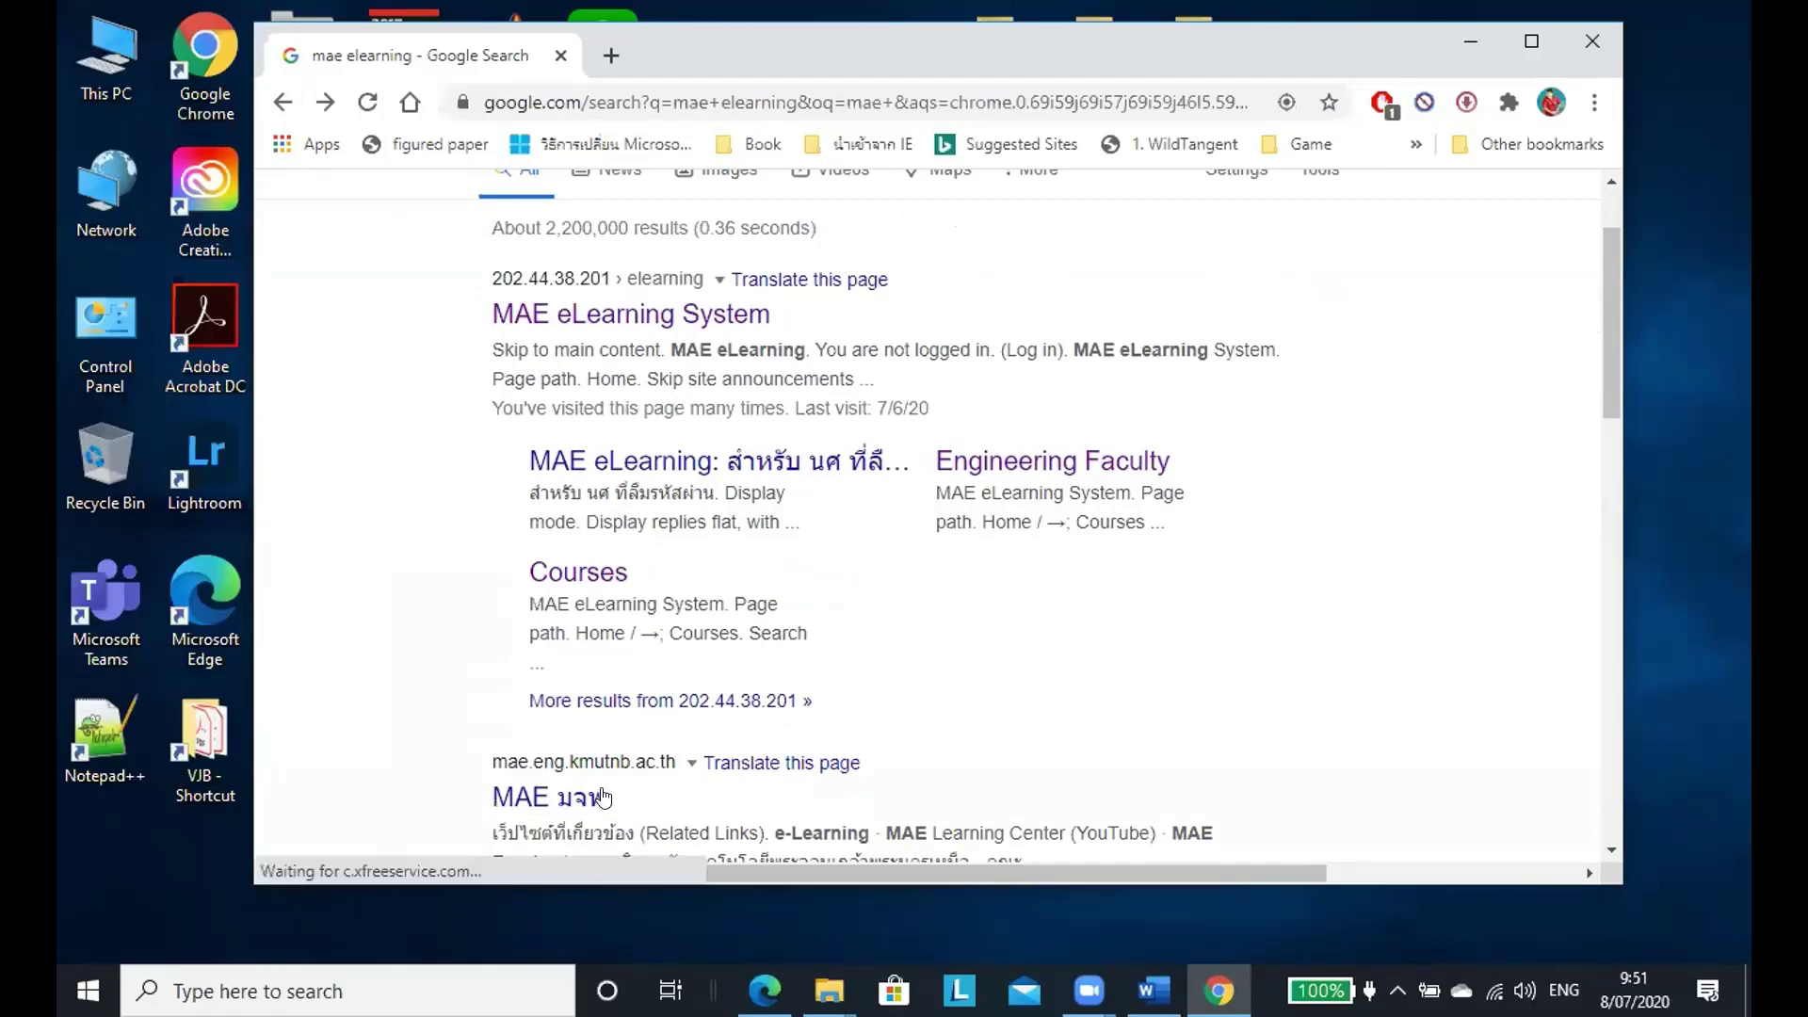
left_click(564, 802)
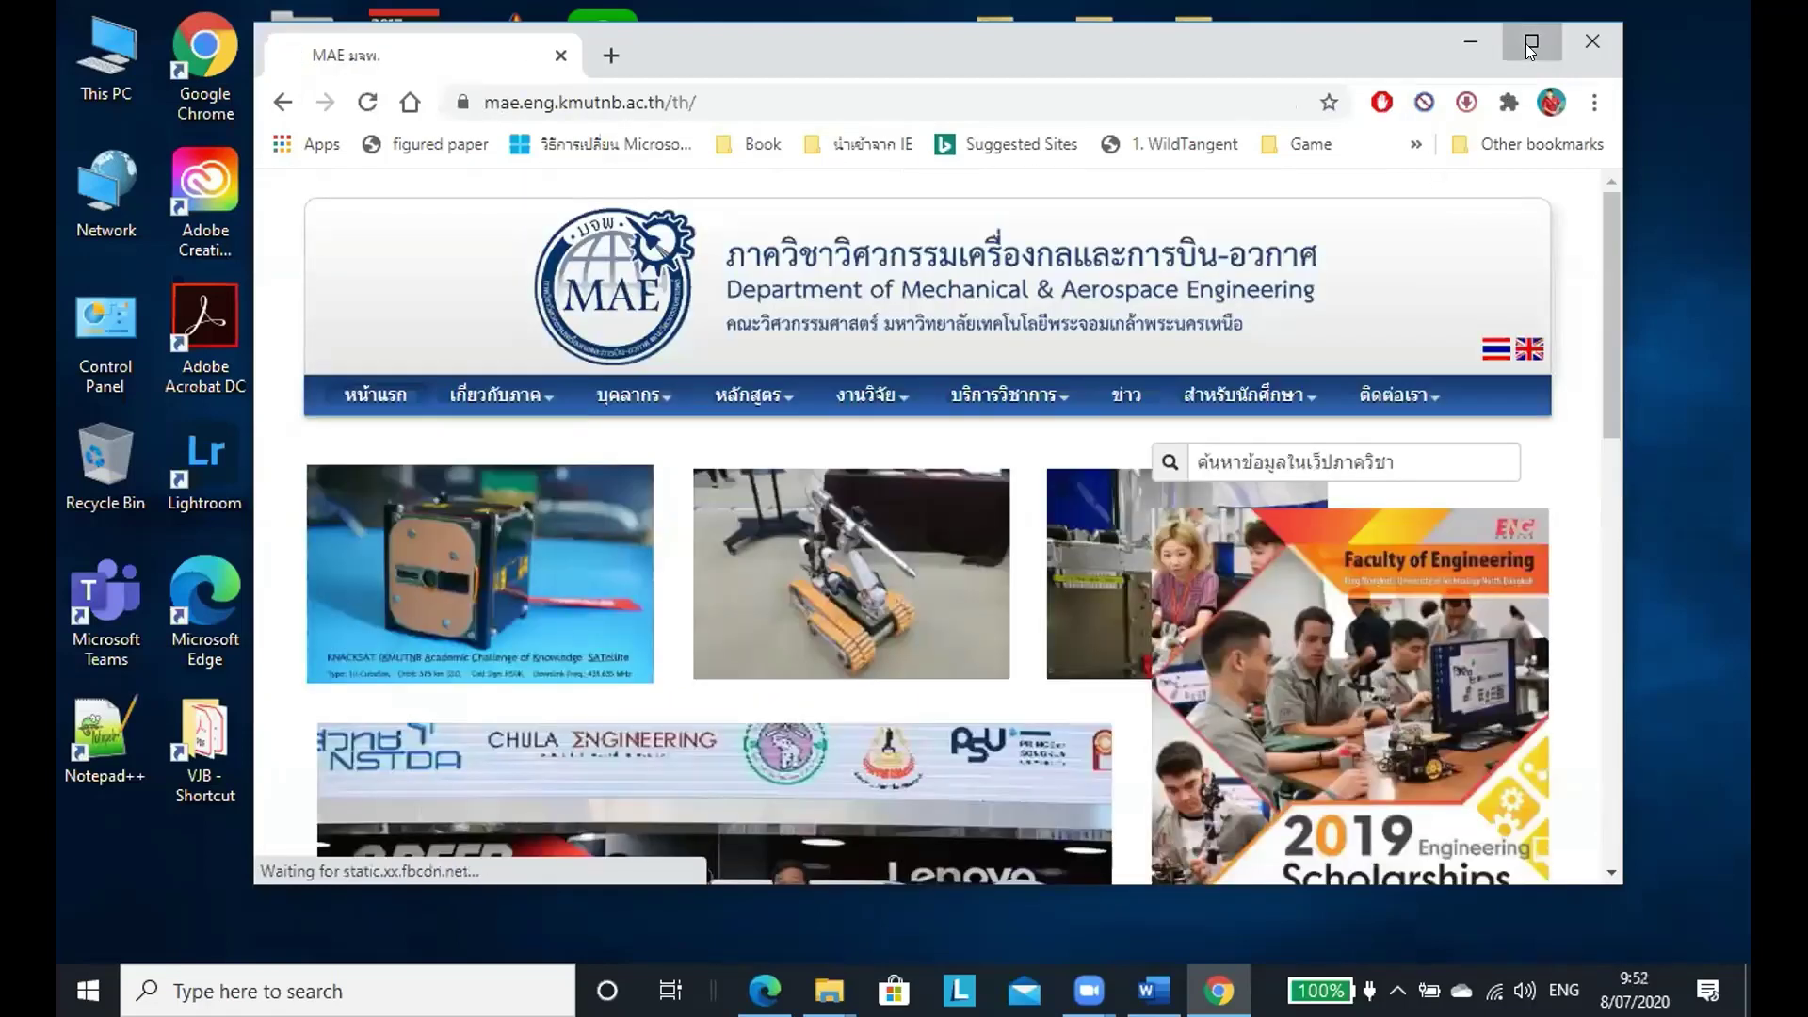
key("super+Up")
Open the e-Learning site from the Related Links section of the department homepage.
scroll(1359, 471, "down", 5)
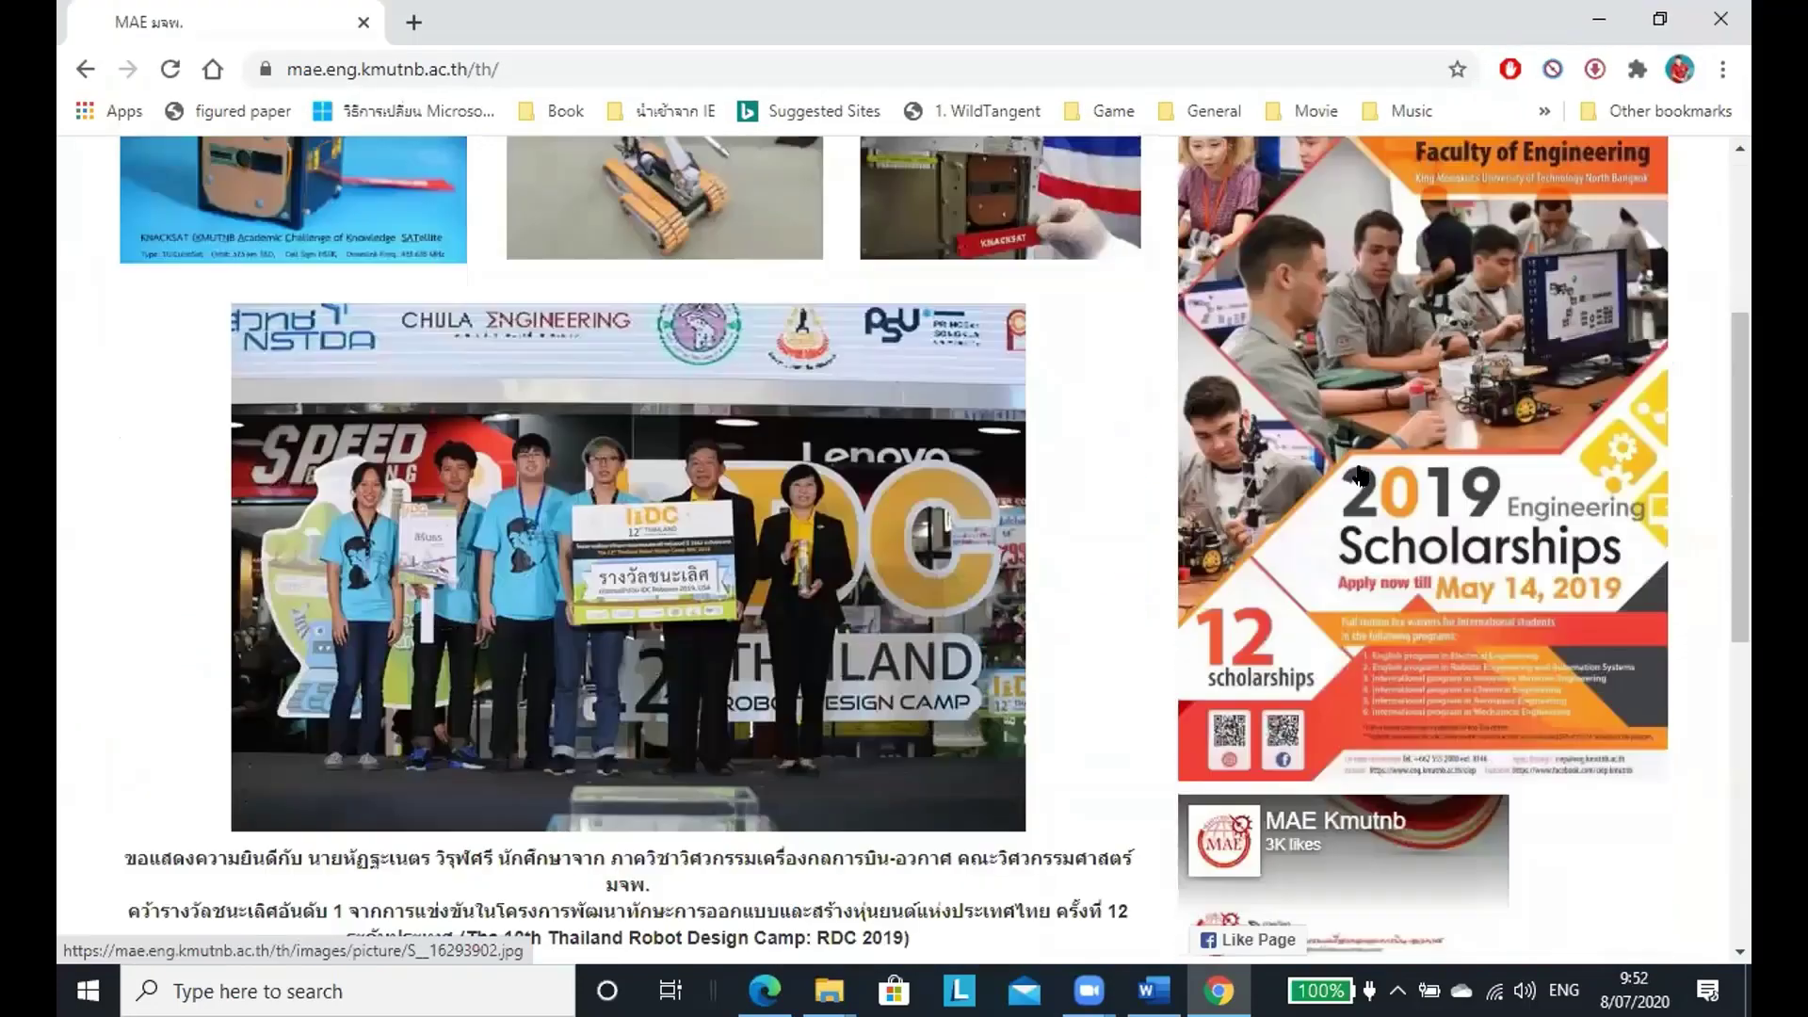
scroll(1360, 479, "down", 5)
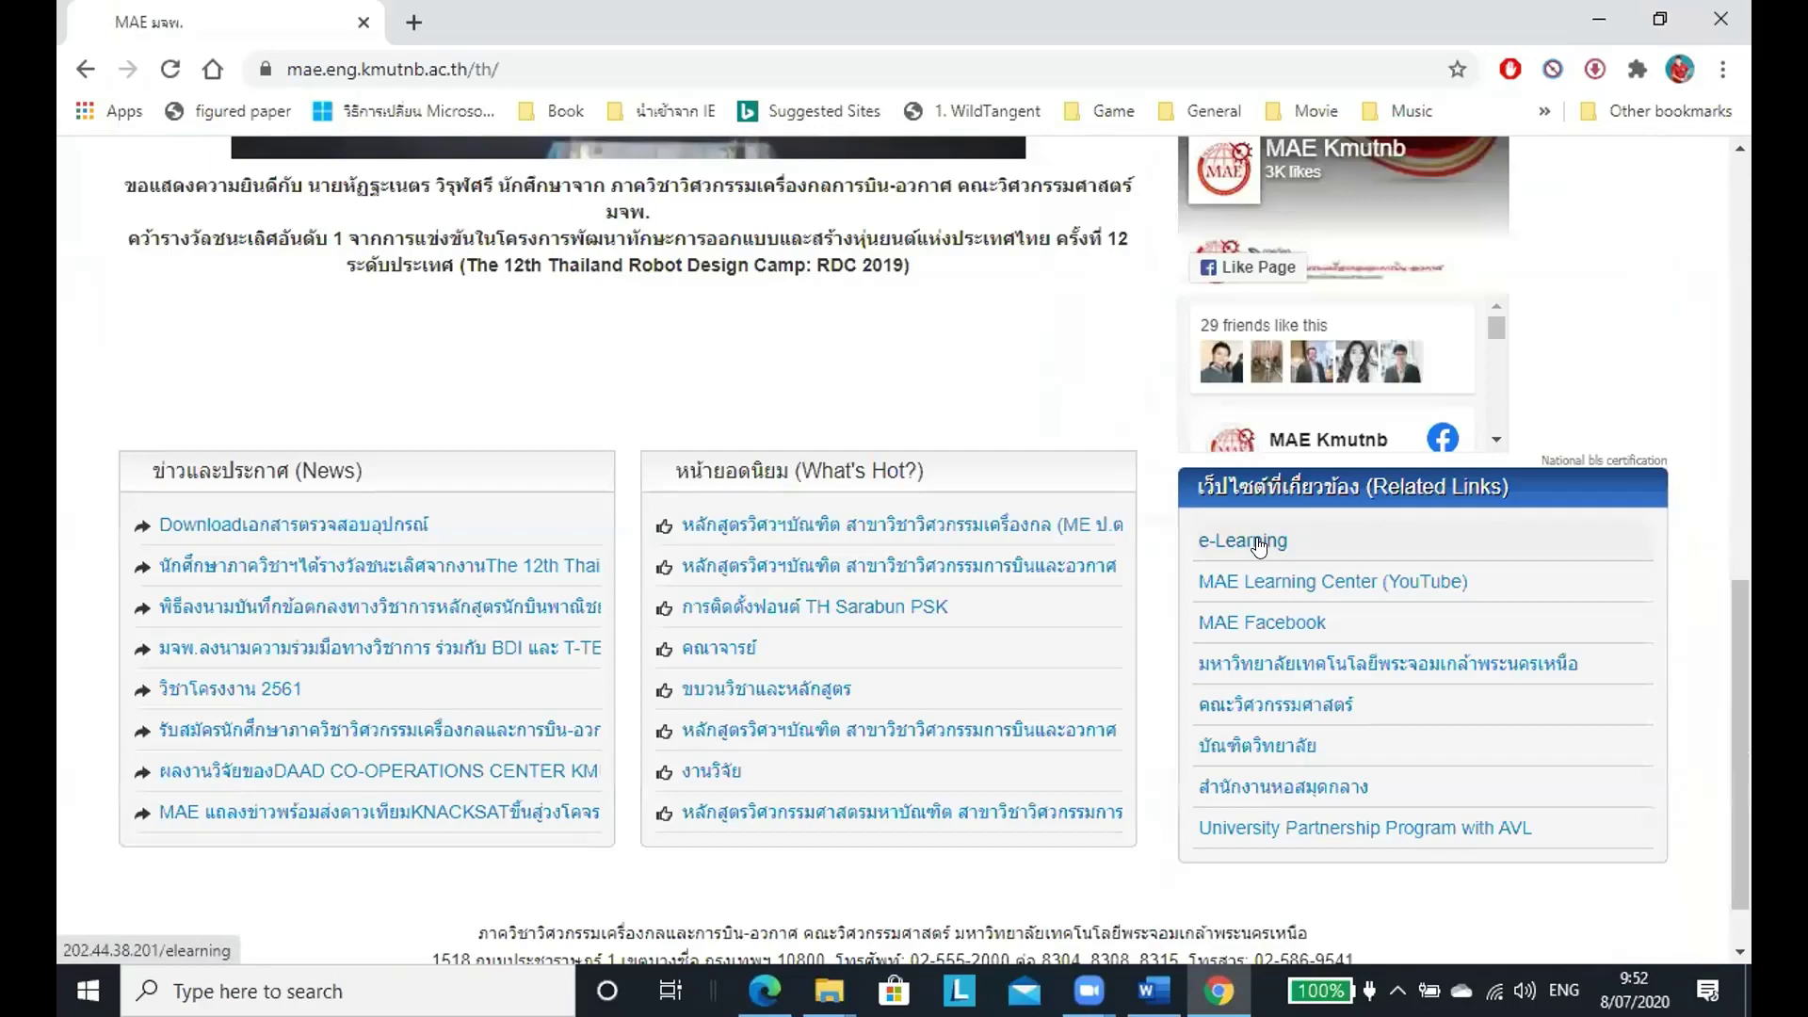
scroll(1258, 544, "up", 1)
scroll(1257, 544, "up", 5)
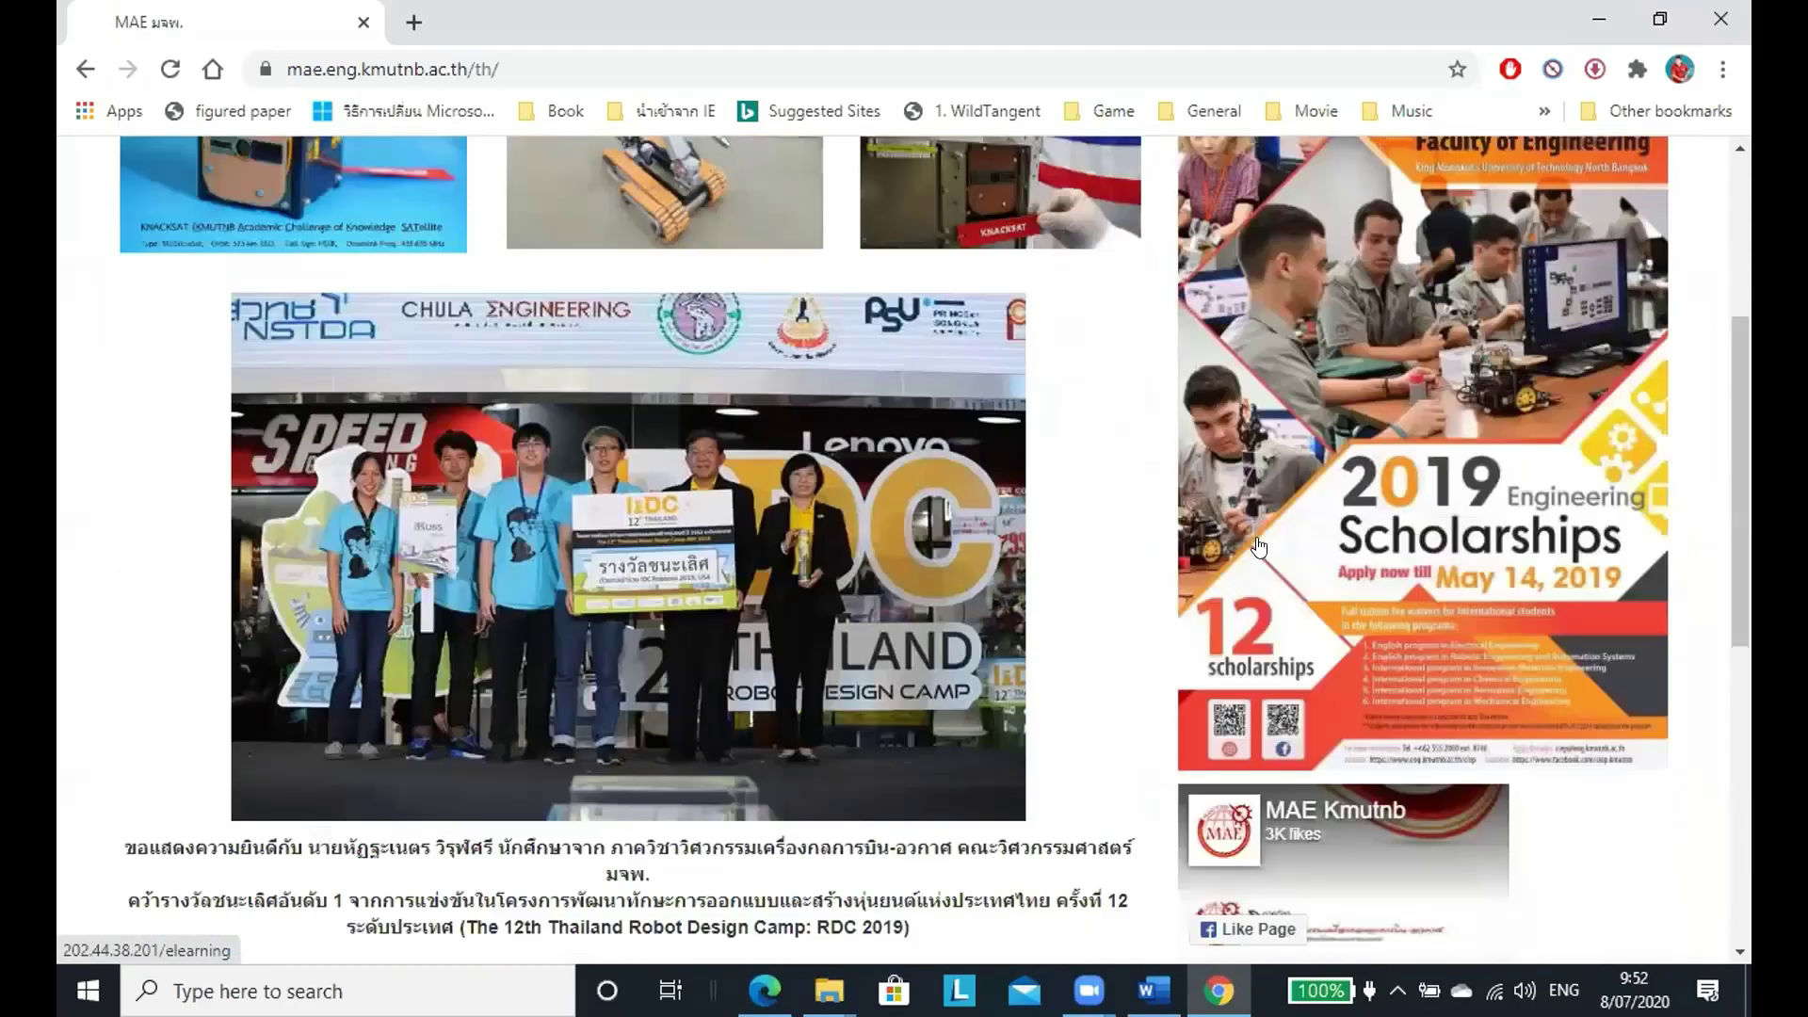
scroll(1257, 556, "up", 2)
scroll(1256, 576, "down", 4)
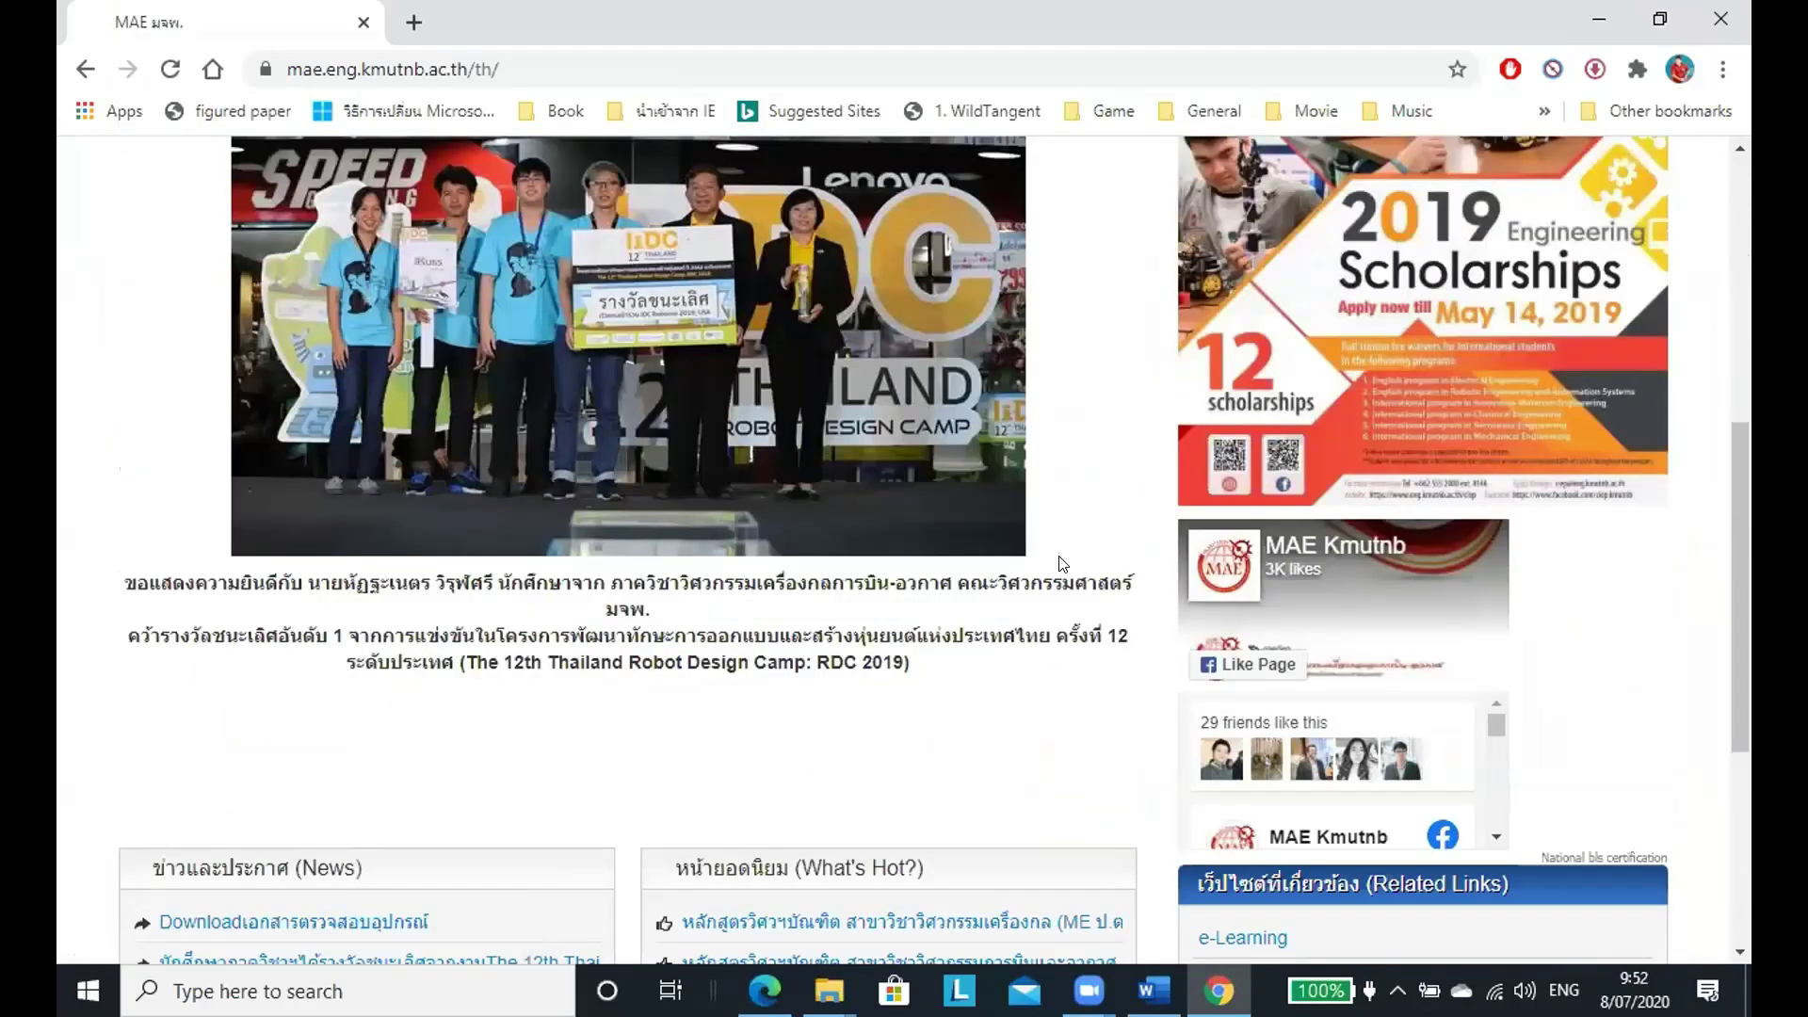
scroll(1062, 563, "up", 6)
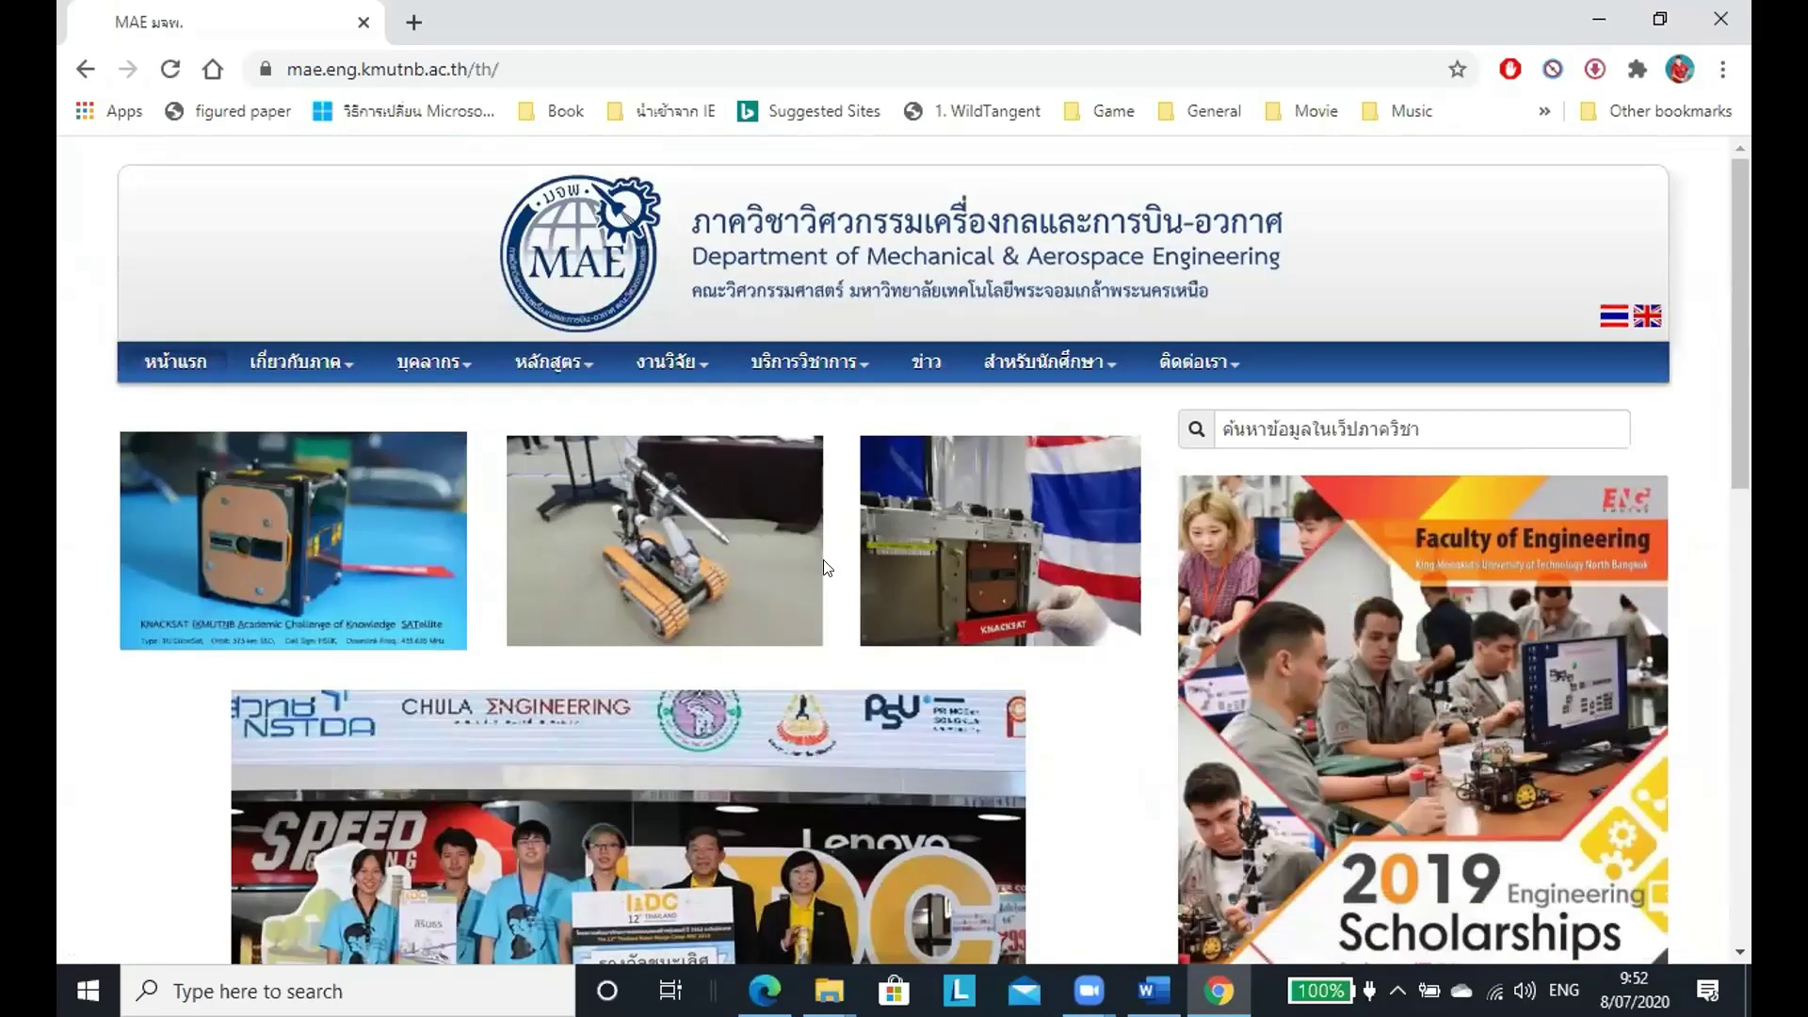
scroll(1250, 641, "down", 1)
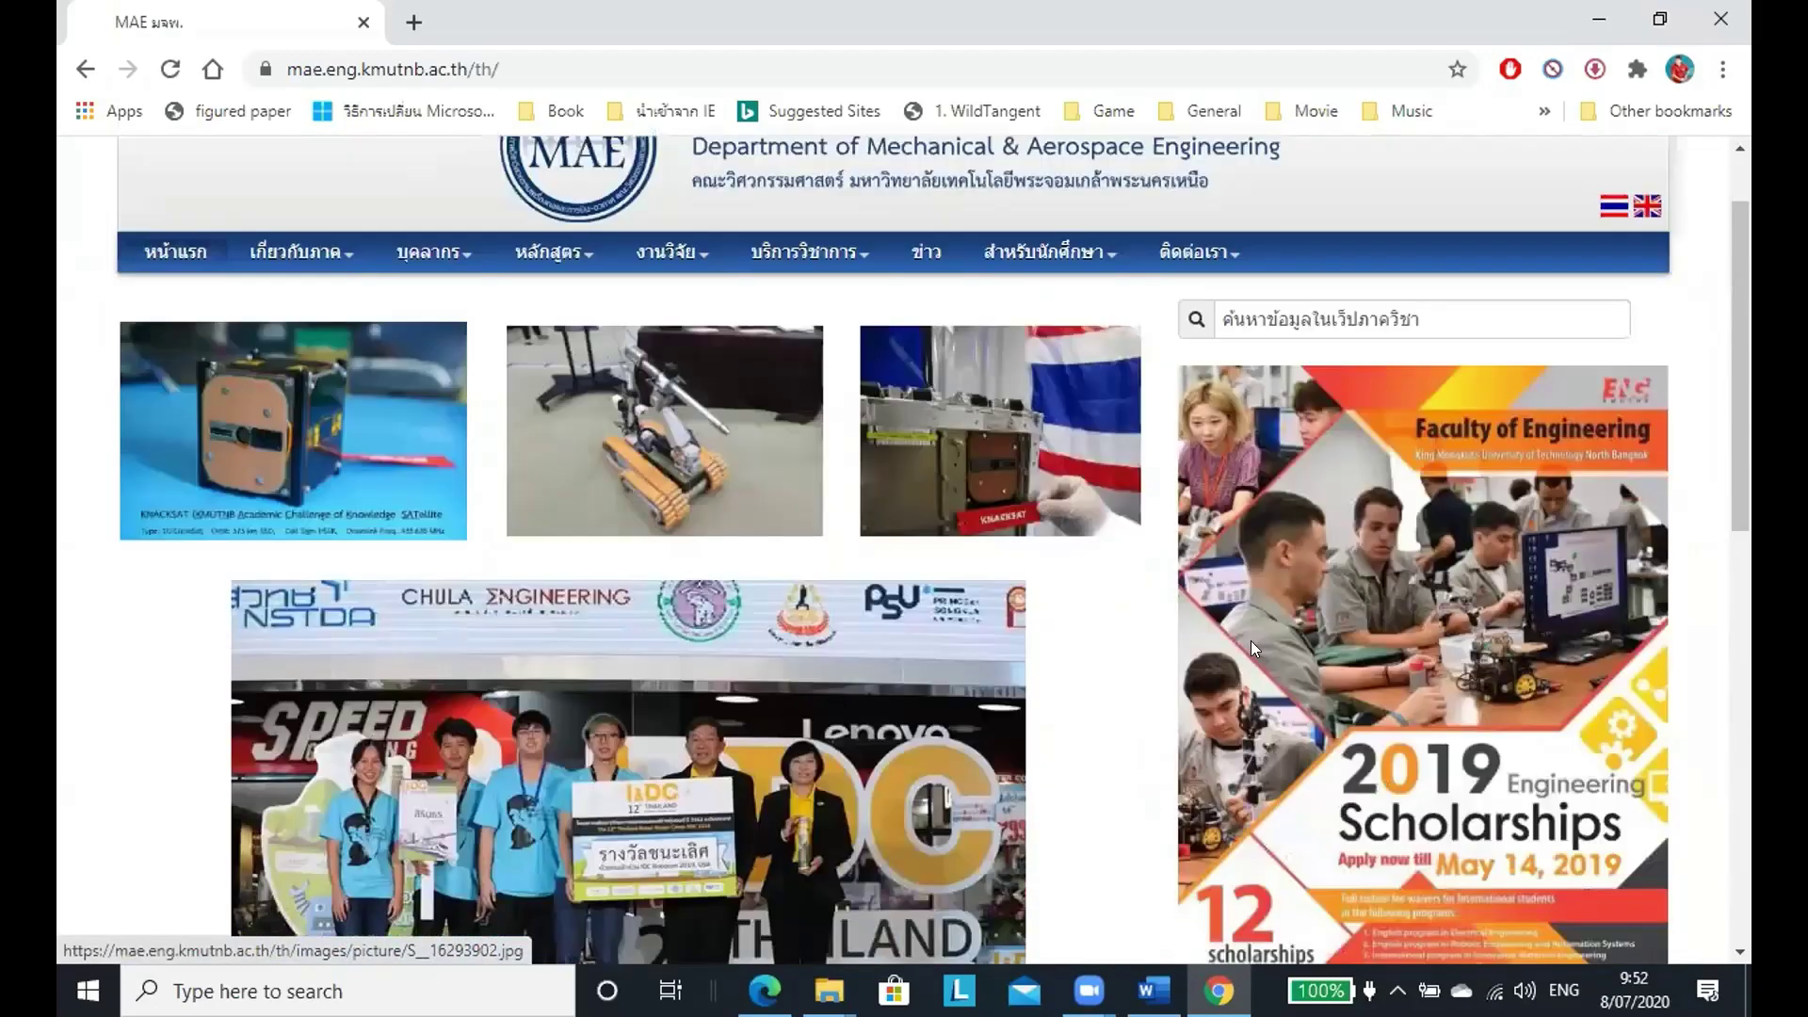
scroll(1251, 641, "down", 8)
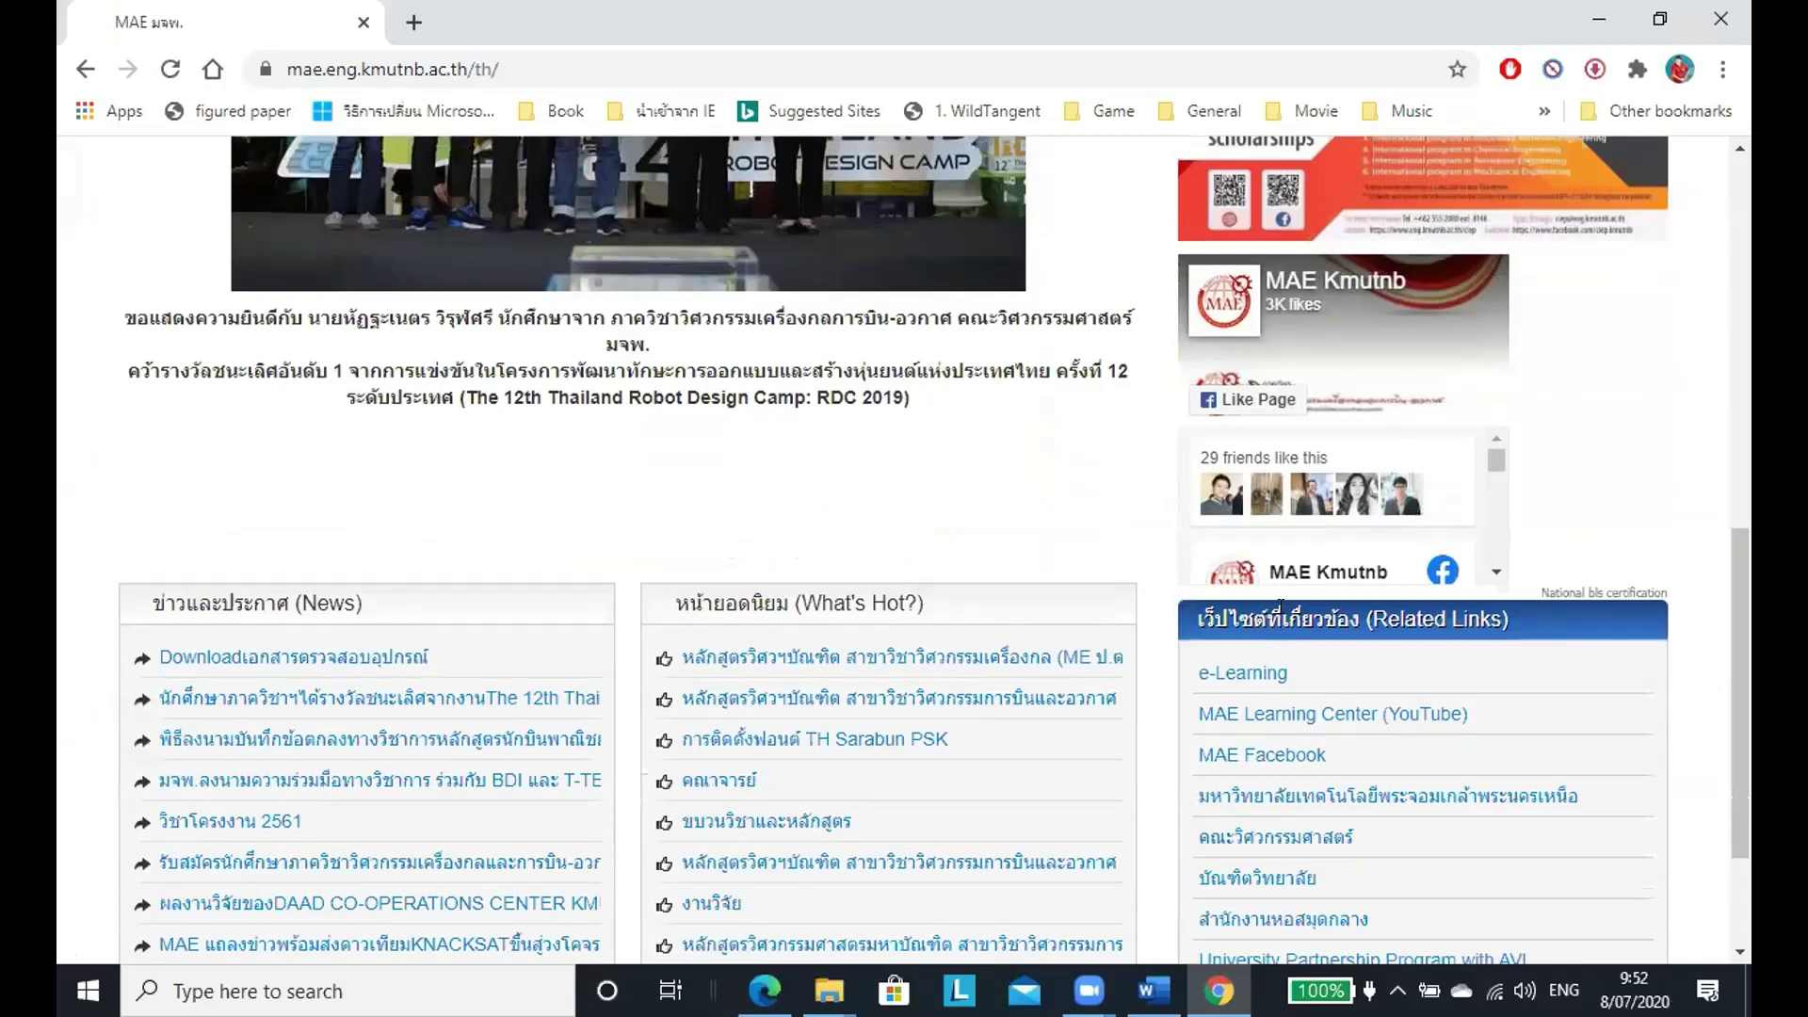
left_click(1252, 674)
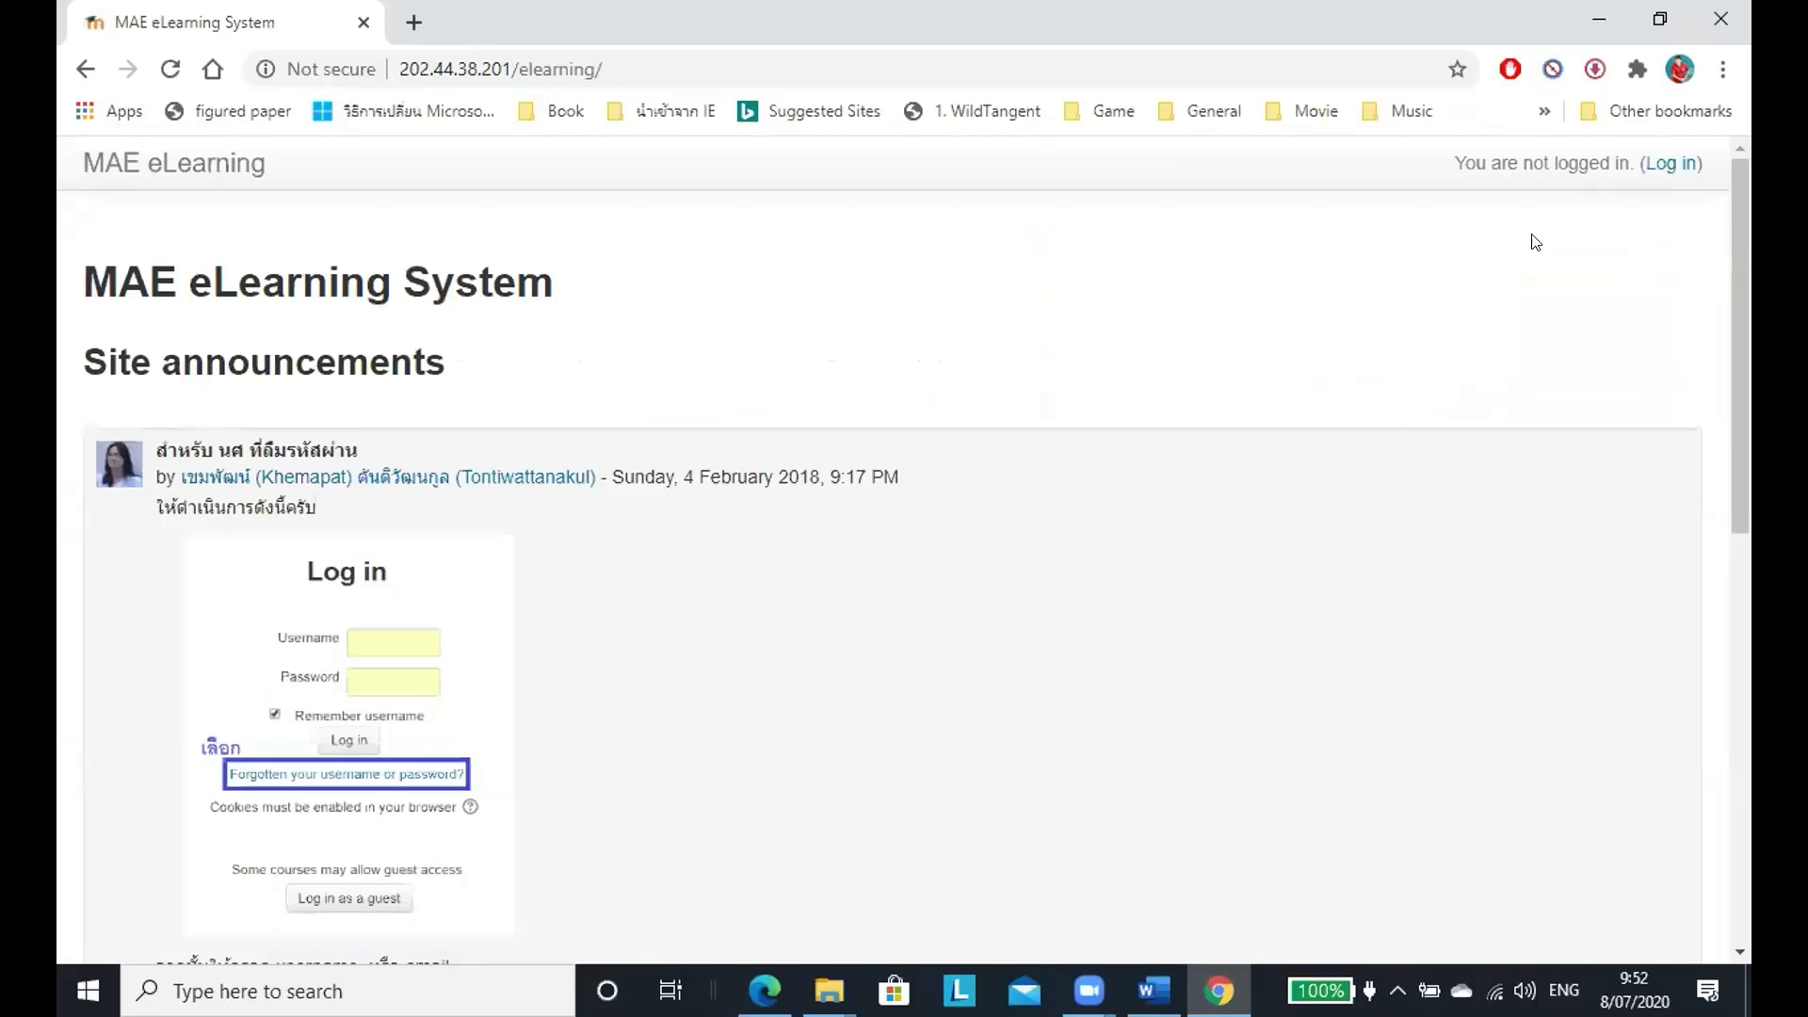
Log in to the MAE eLearning System with the account username and password, and decline updating the saved browser password.
left_click(1655, 166)
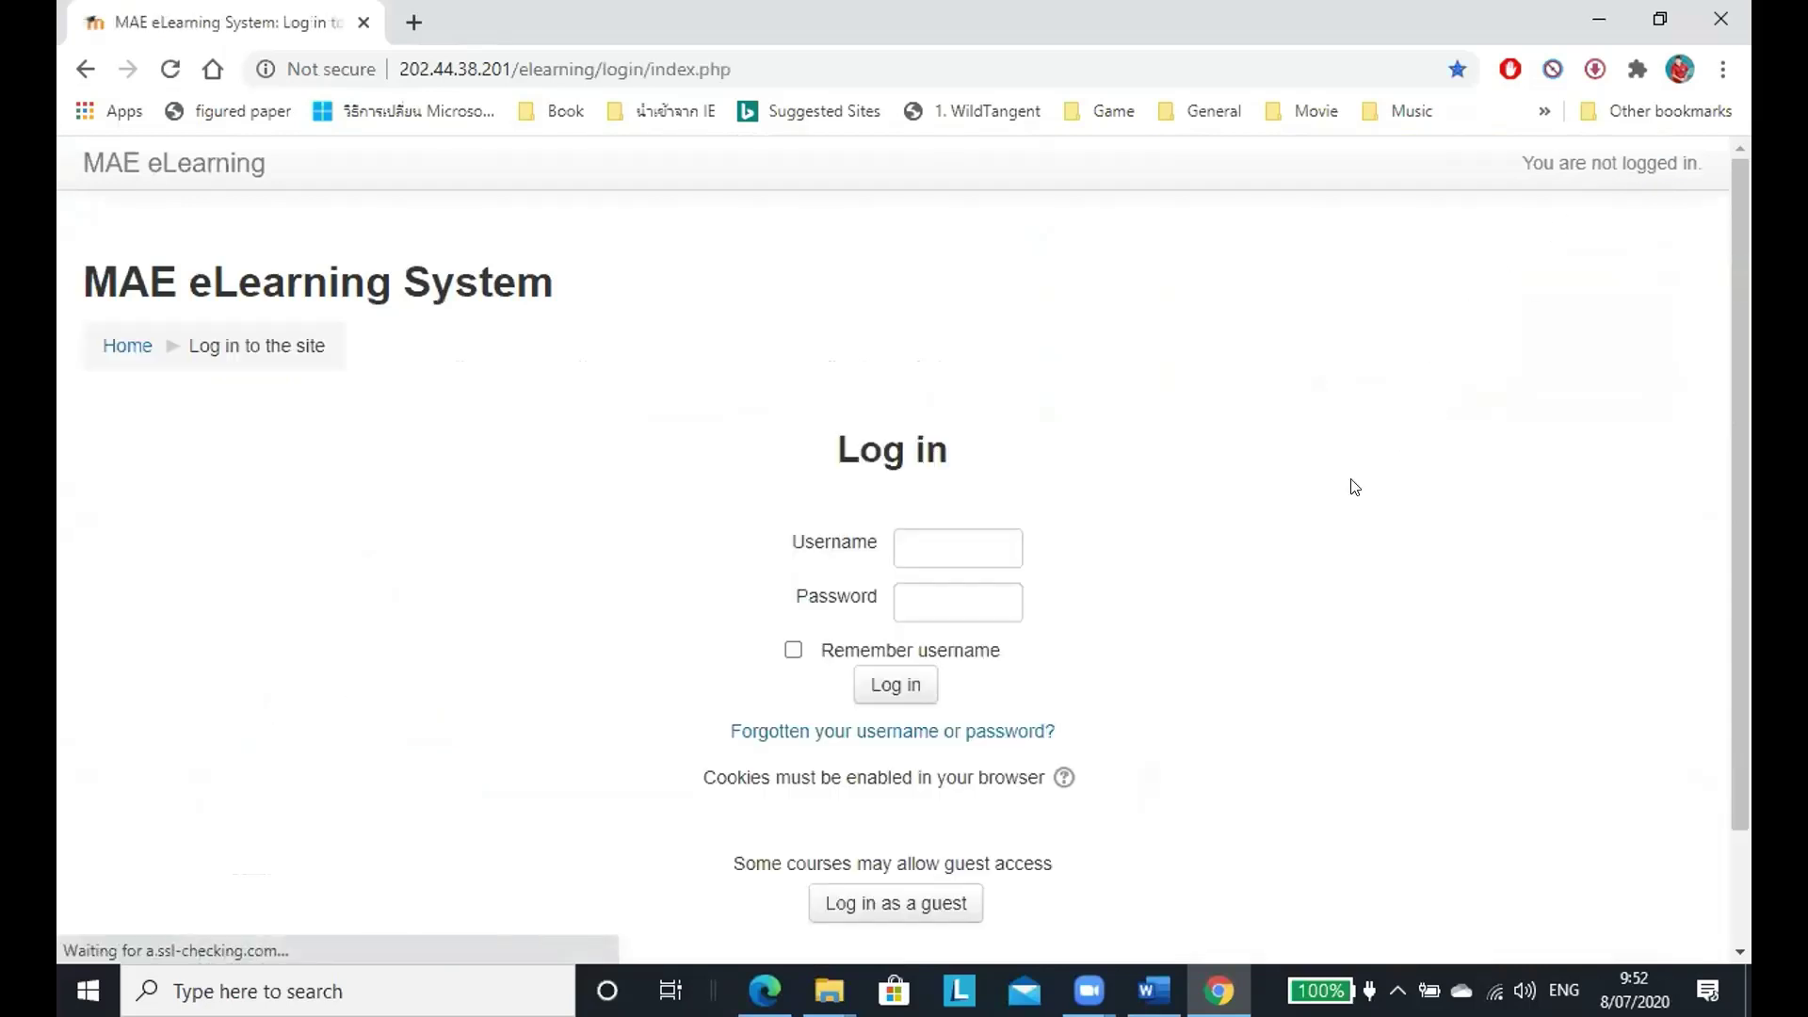
left_click(944, 538)
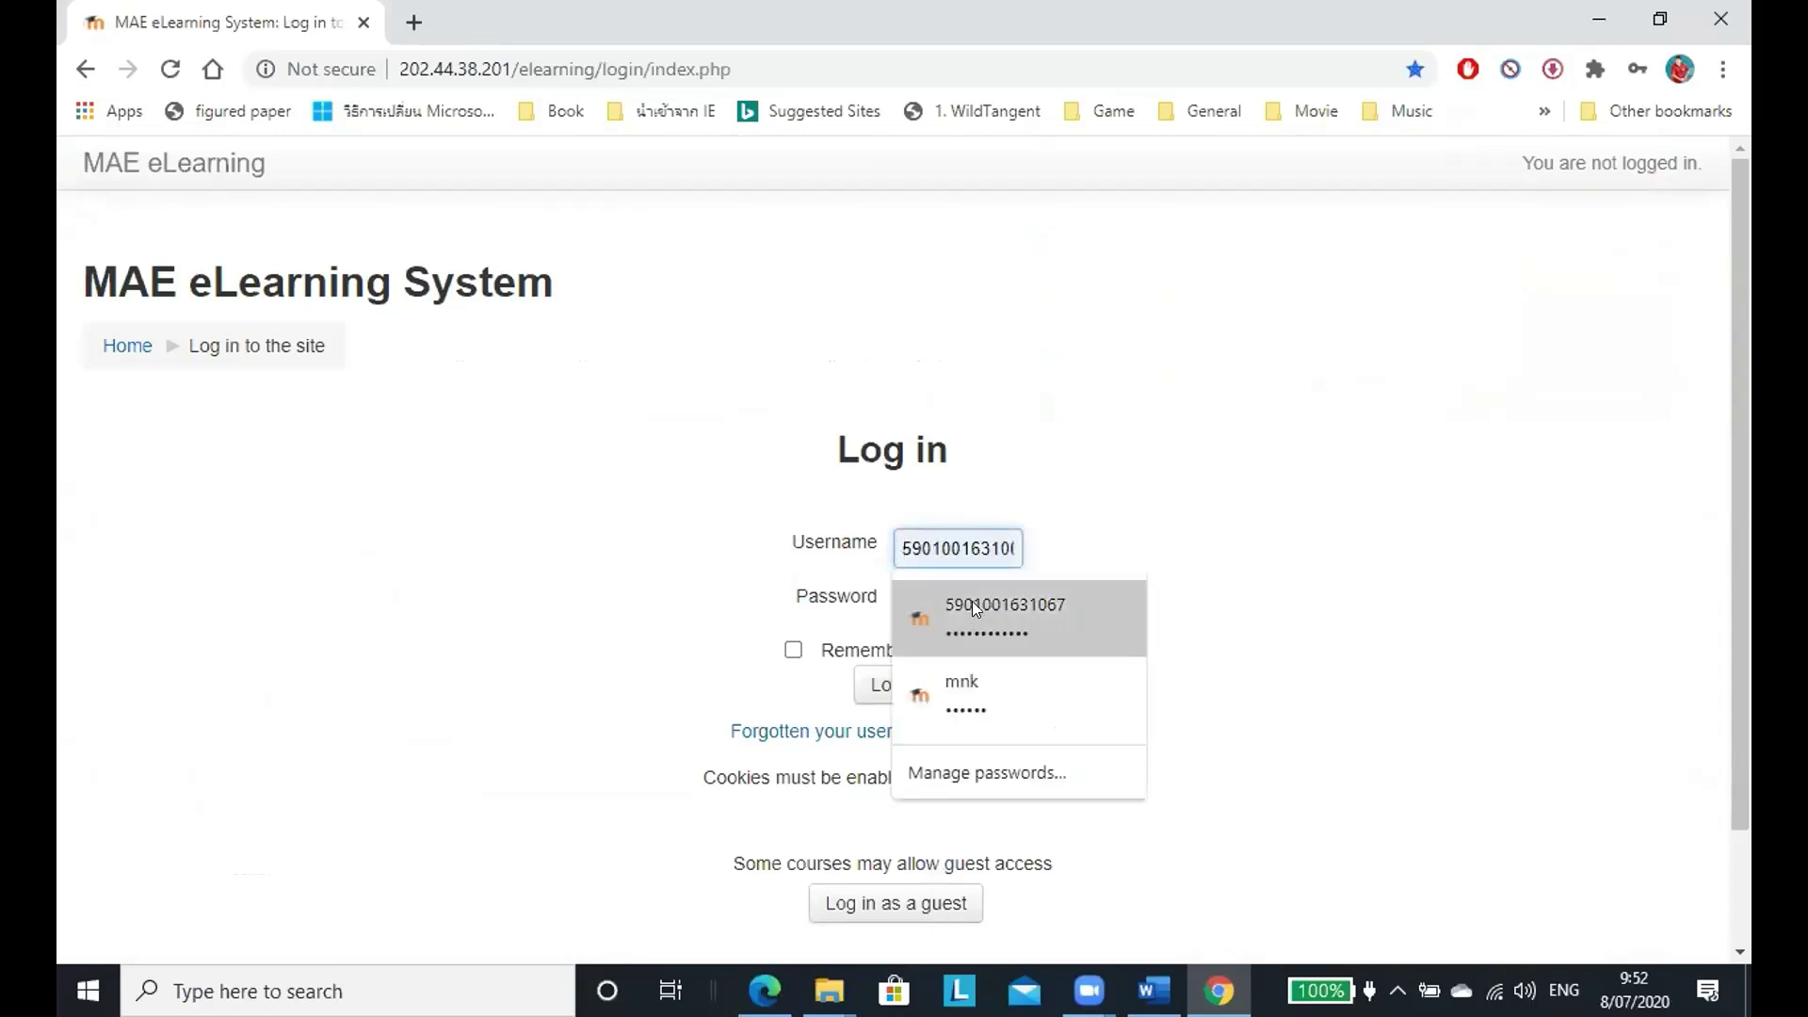
left_click(1118, 522)
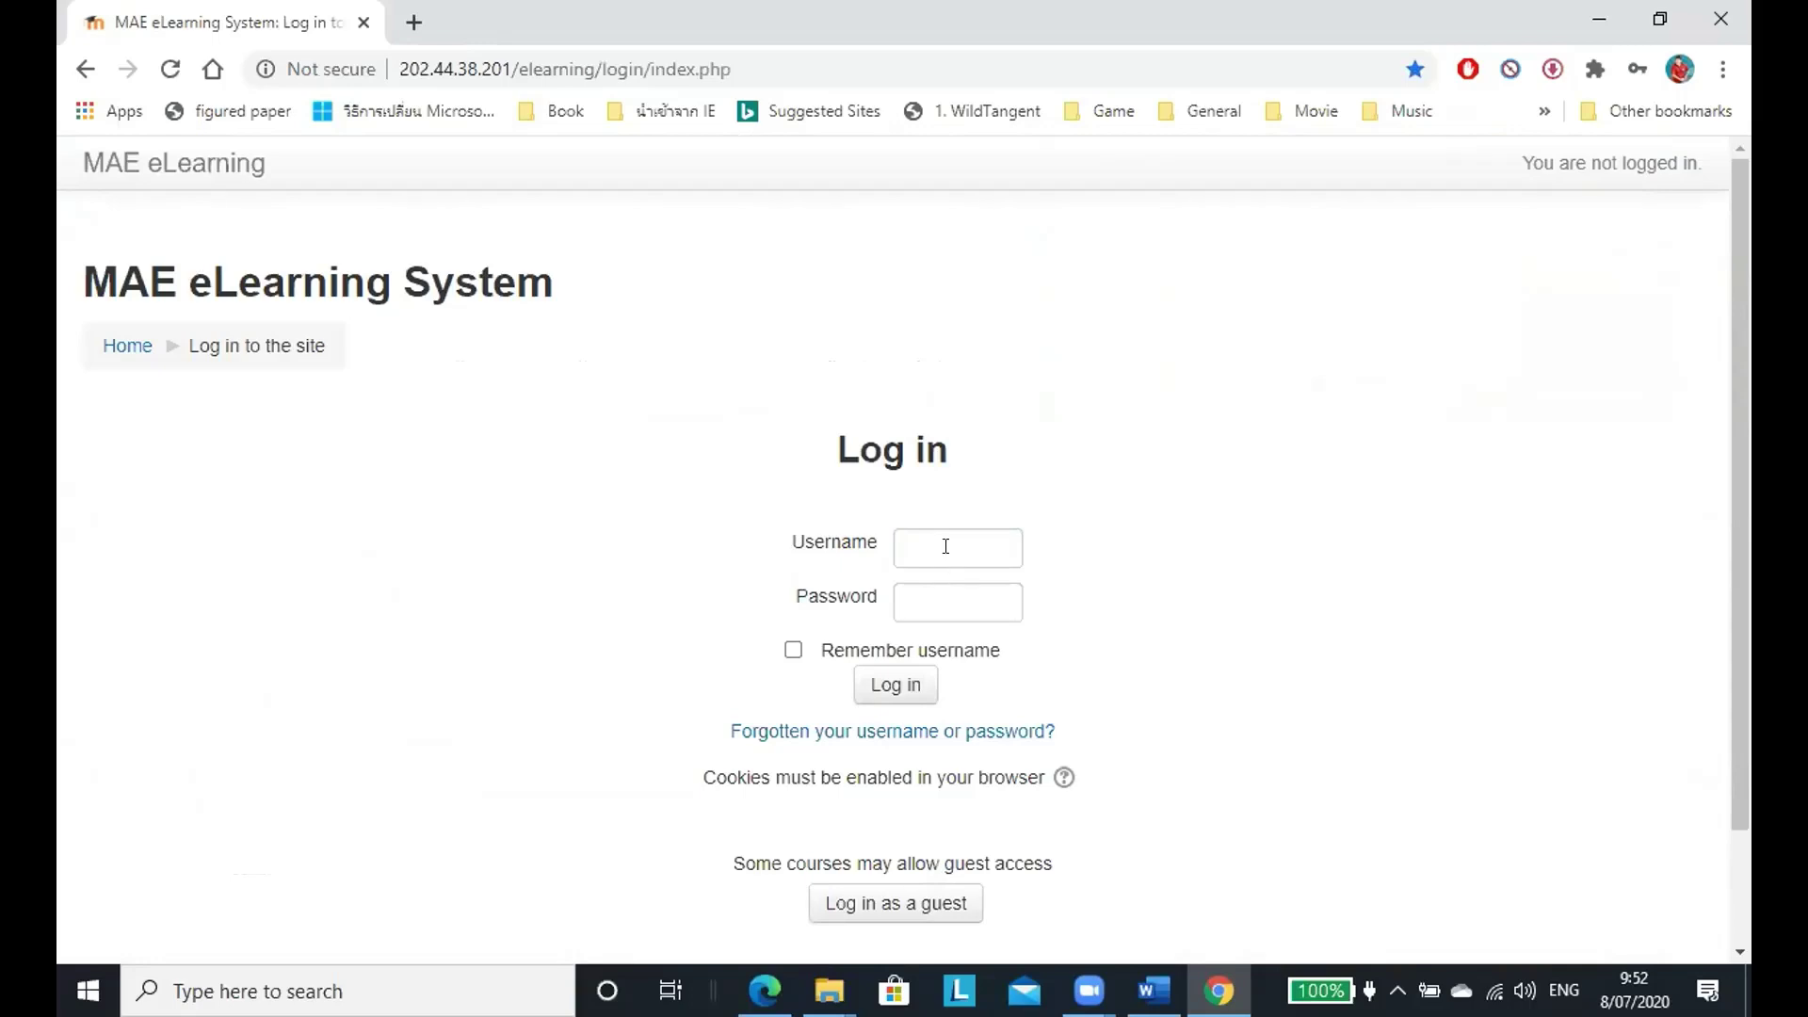
left_click(945, 546)
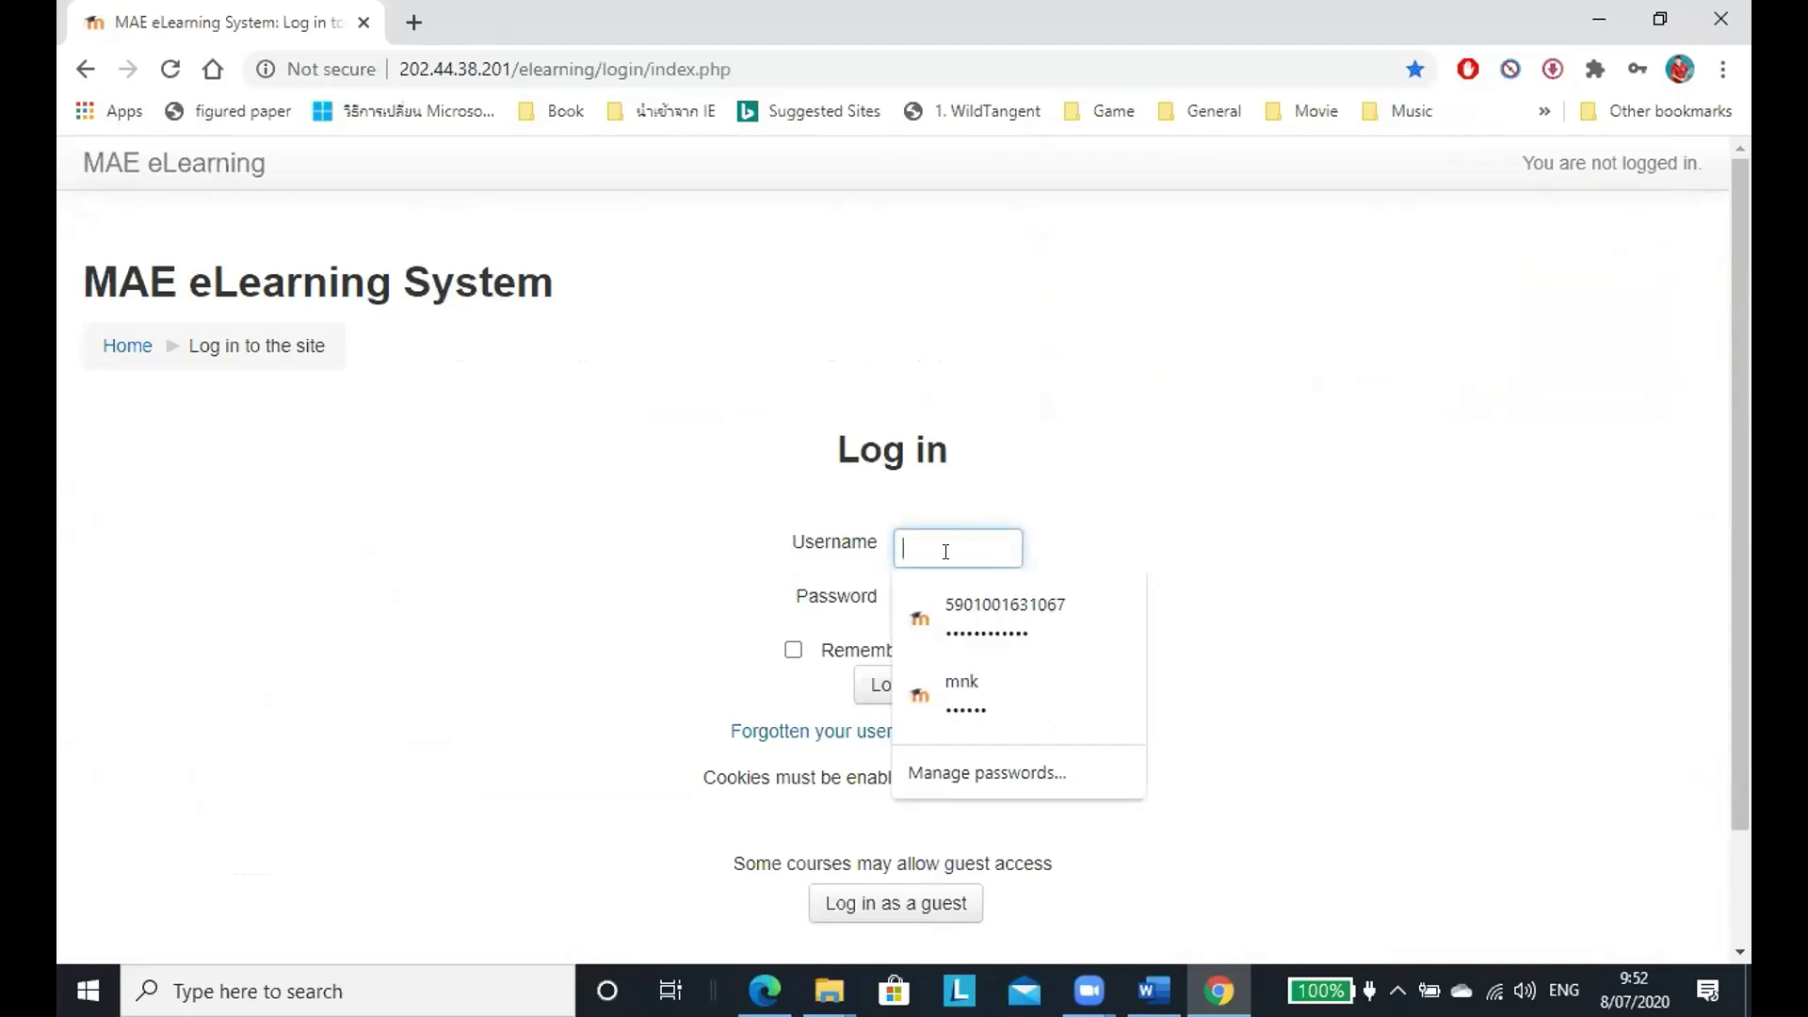
type("mnk")
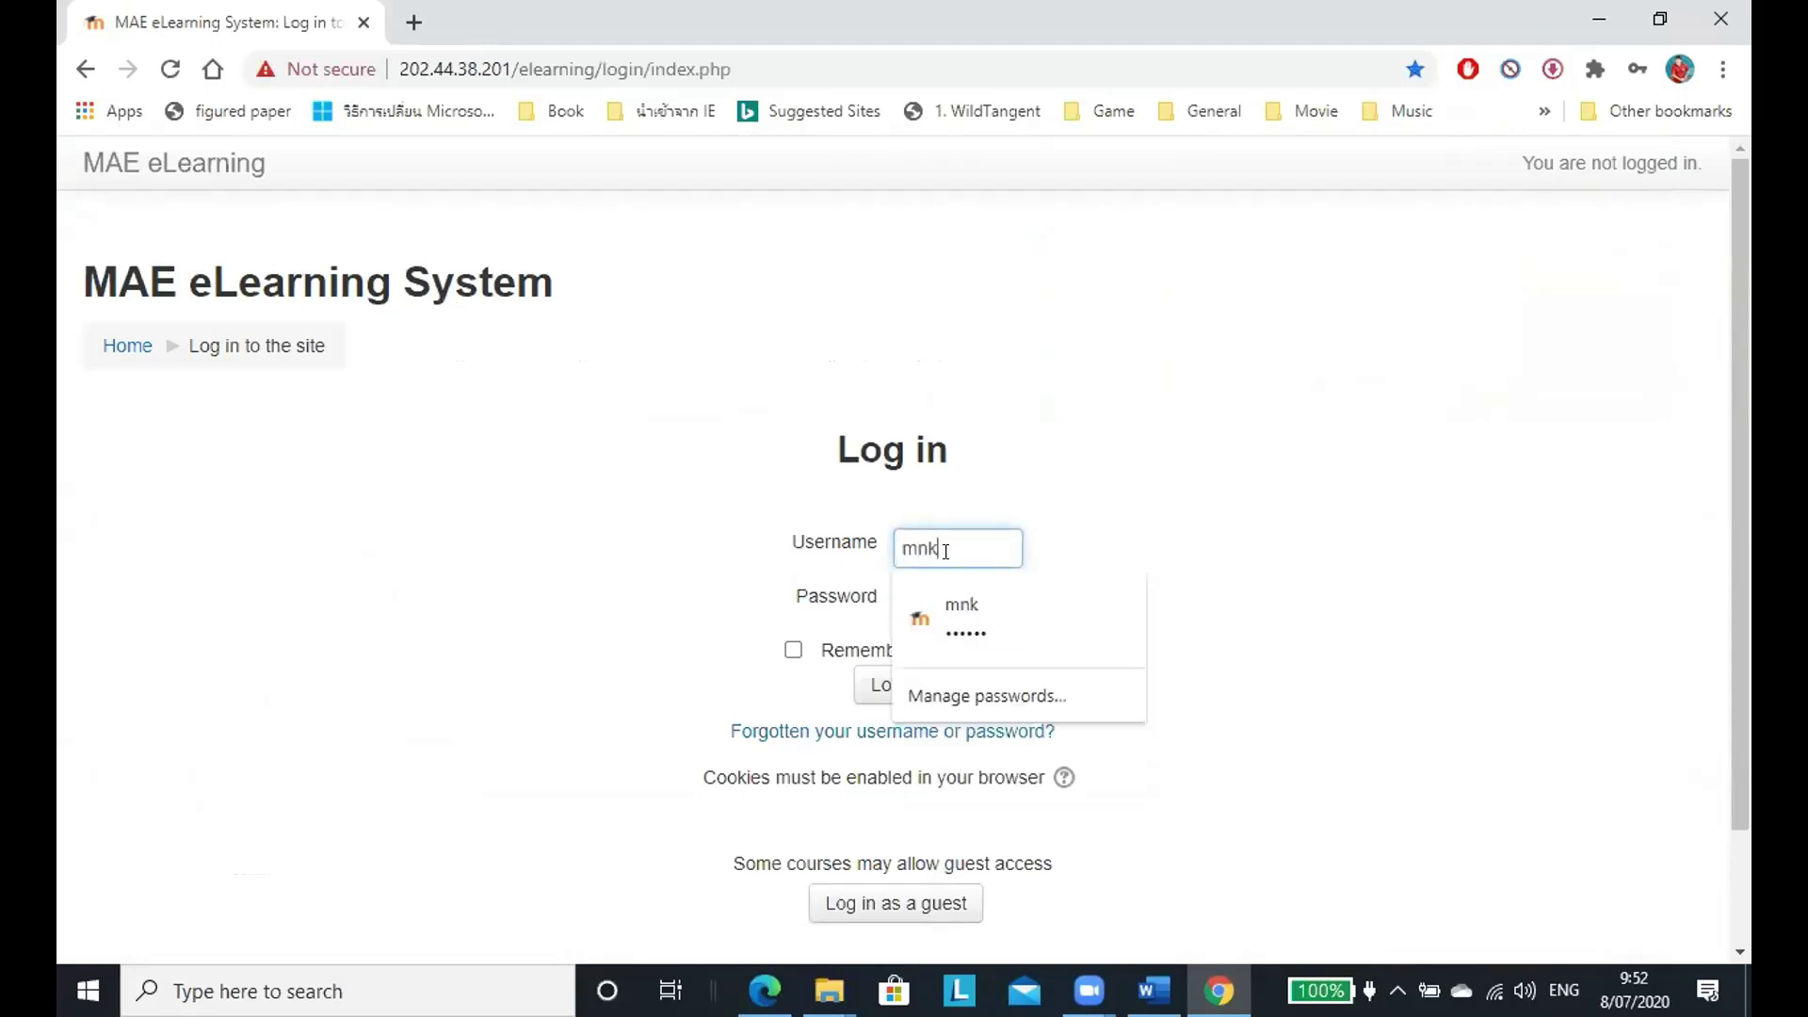
key("Tab")
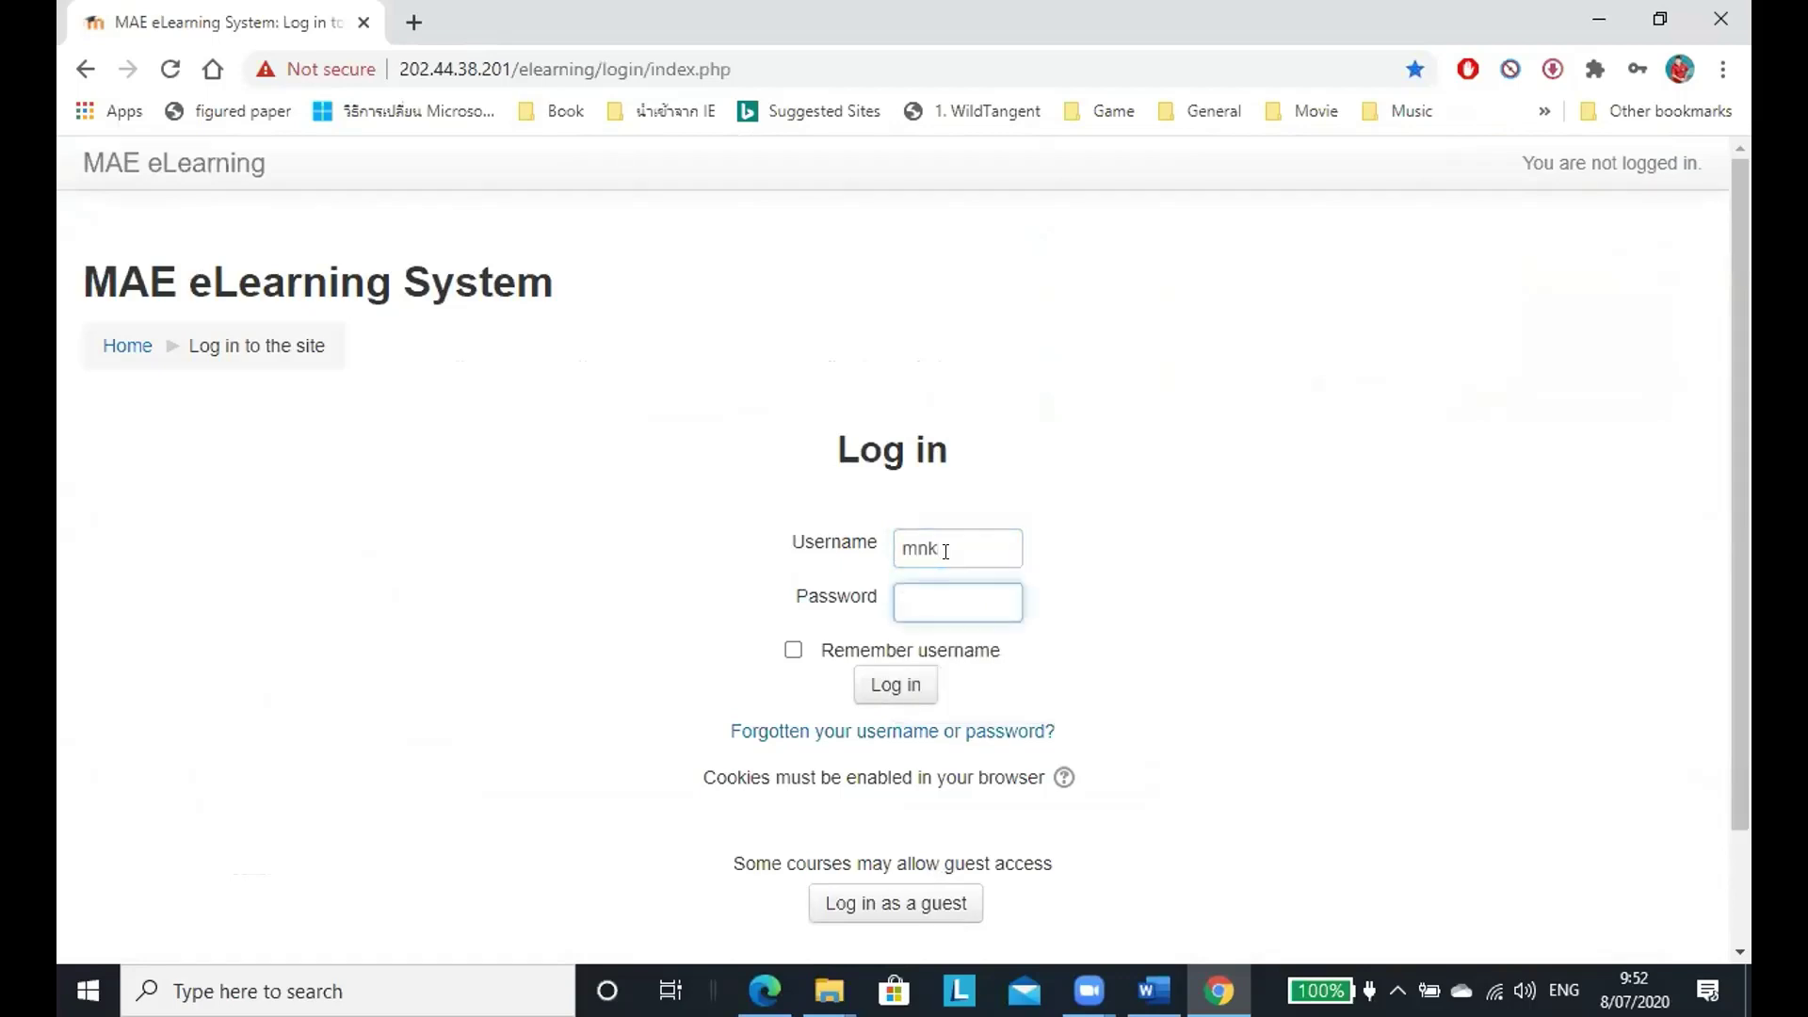
type("•••••••")
left_click(920, 676)
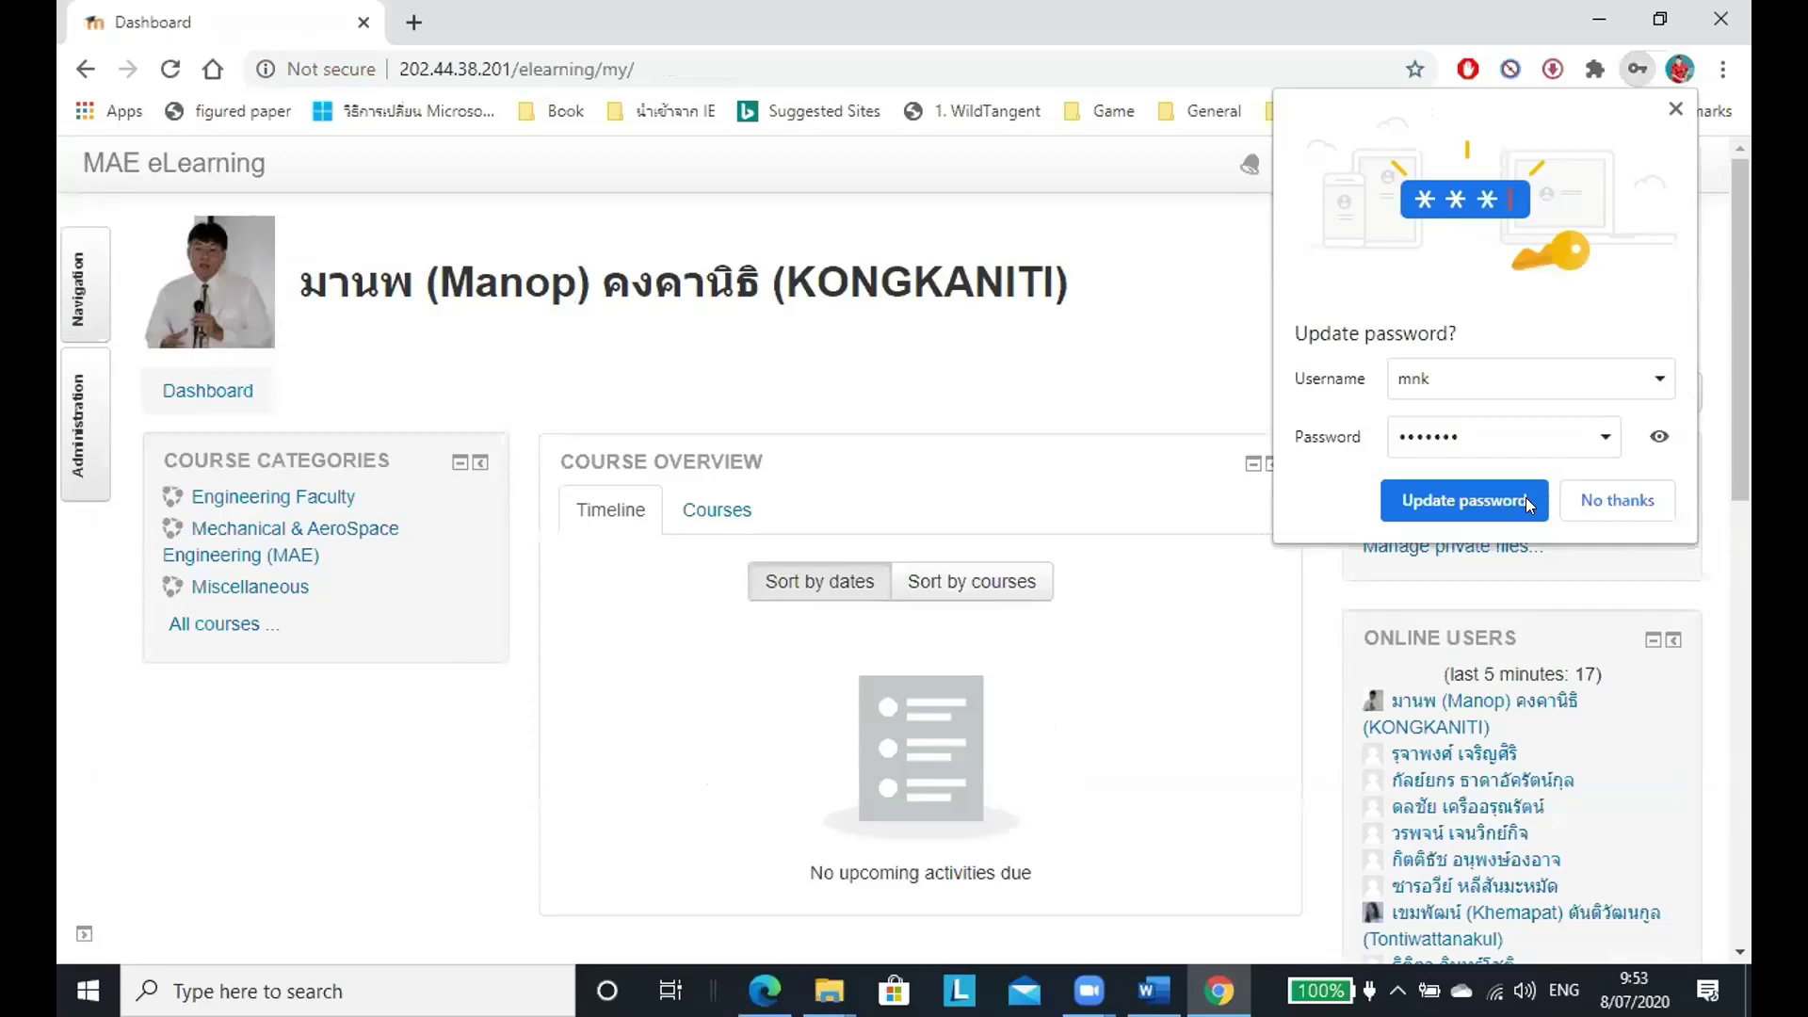
left_click(1609, 495)
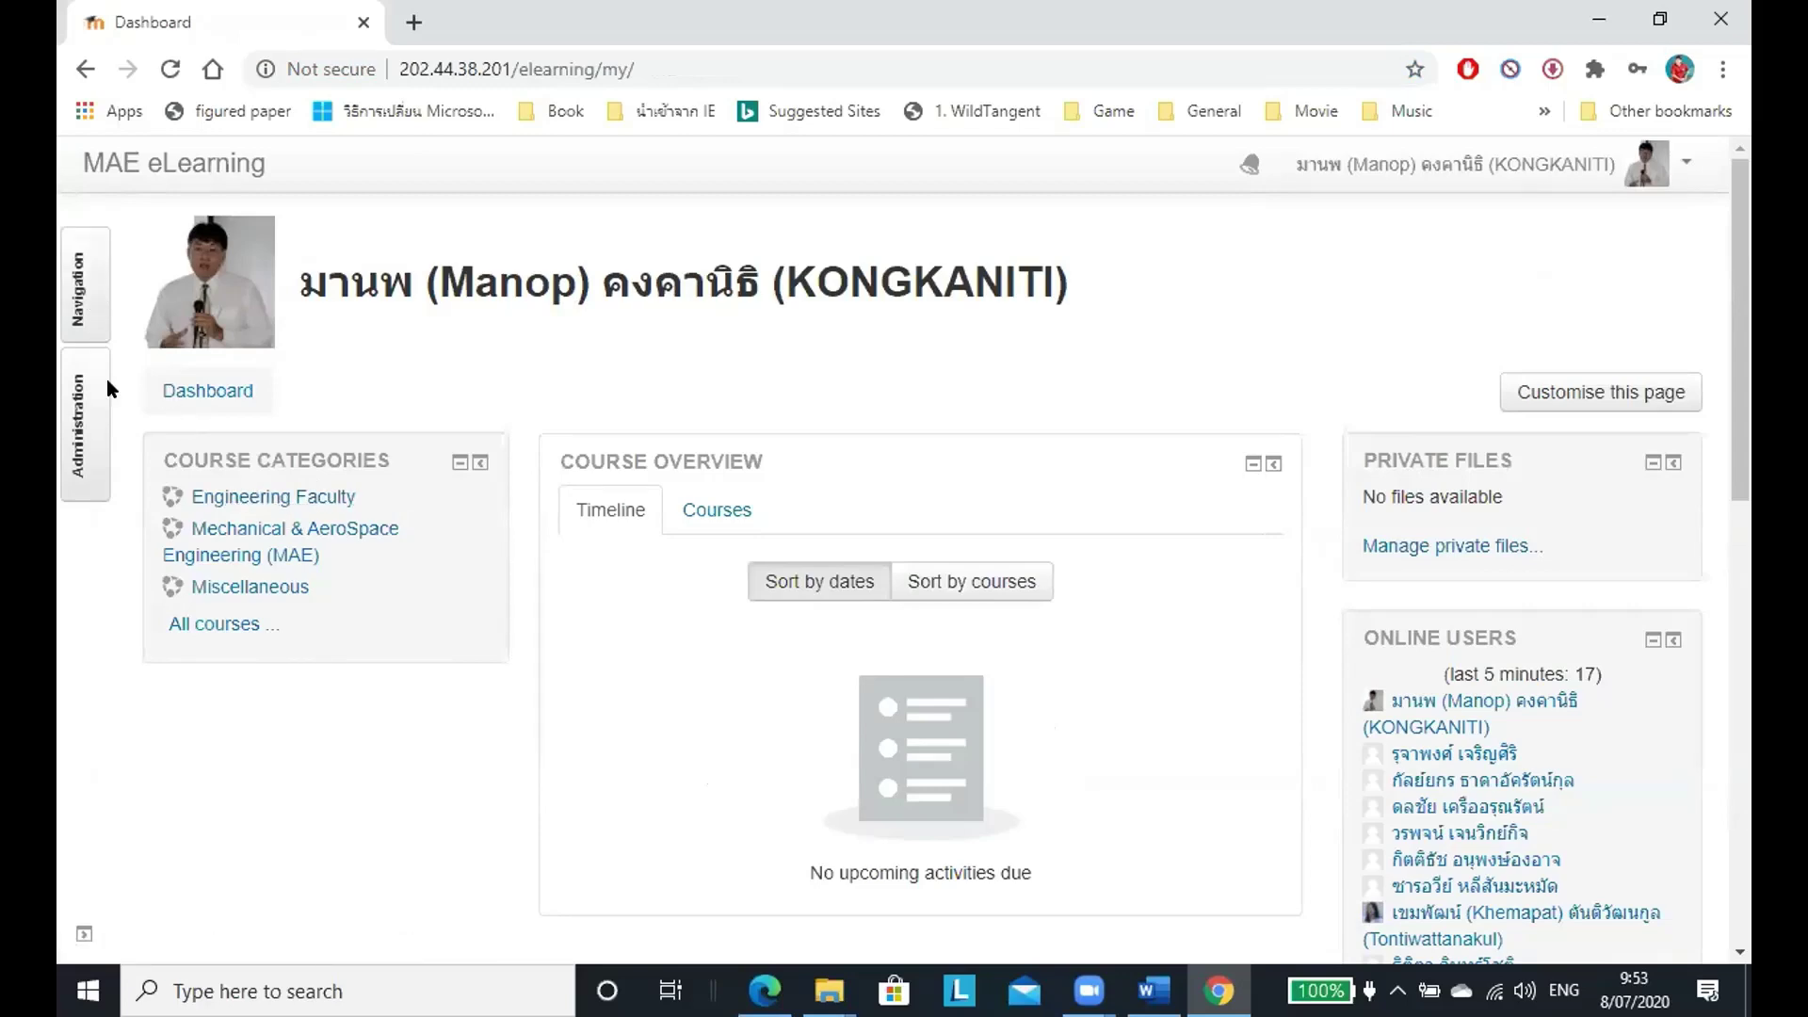
Open the 010403004 Computer Programming 63/1 ALL Sec course in the Engineering Faculty category and look through its weekly sections.
mouse_move(105, 387)
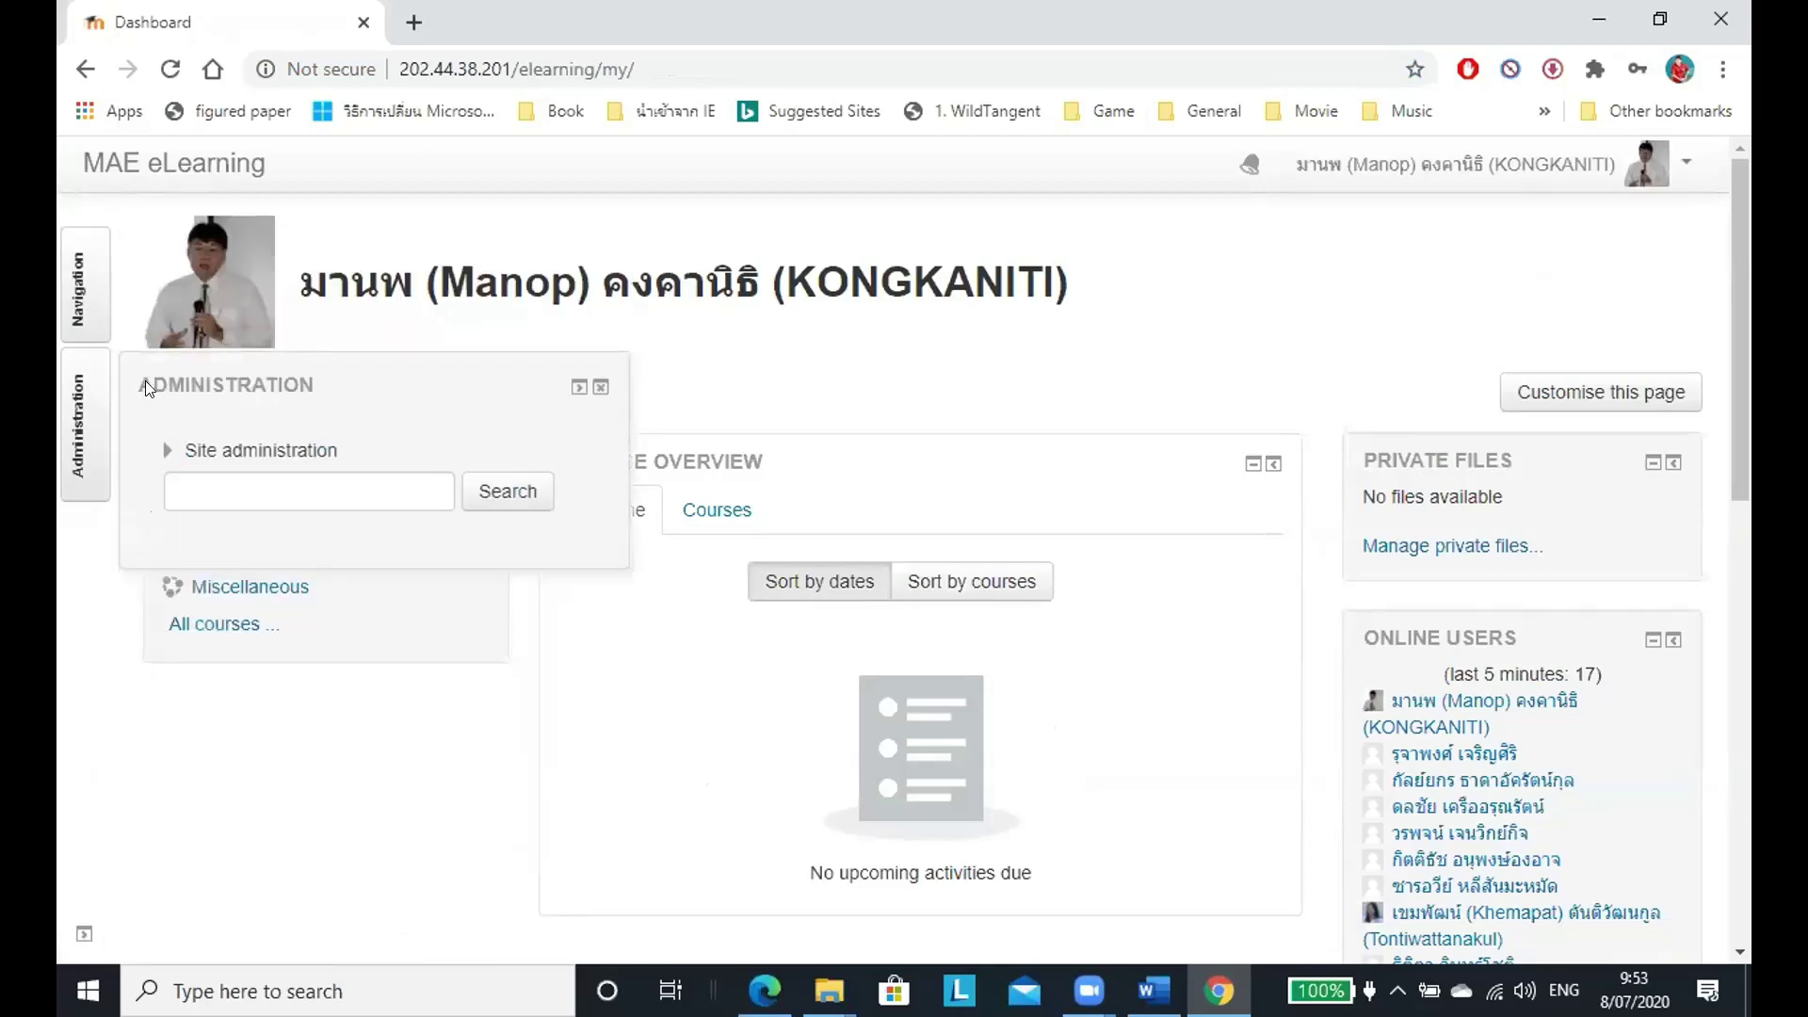
left_click(198, 393)
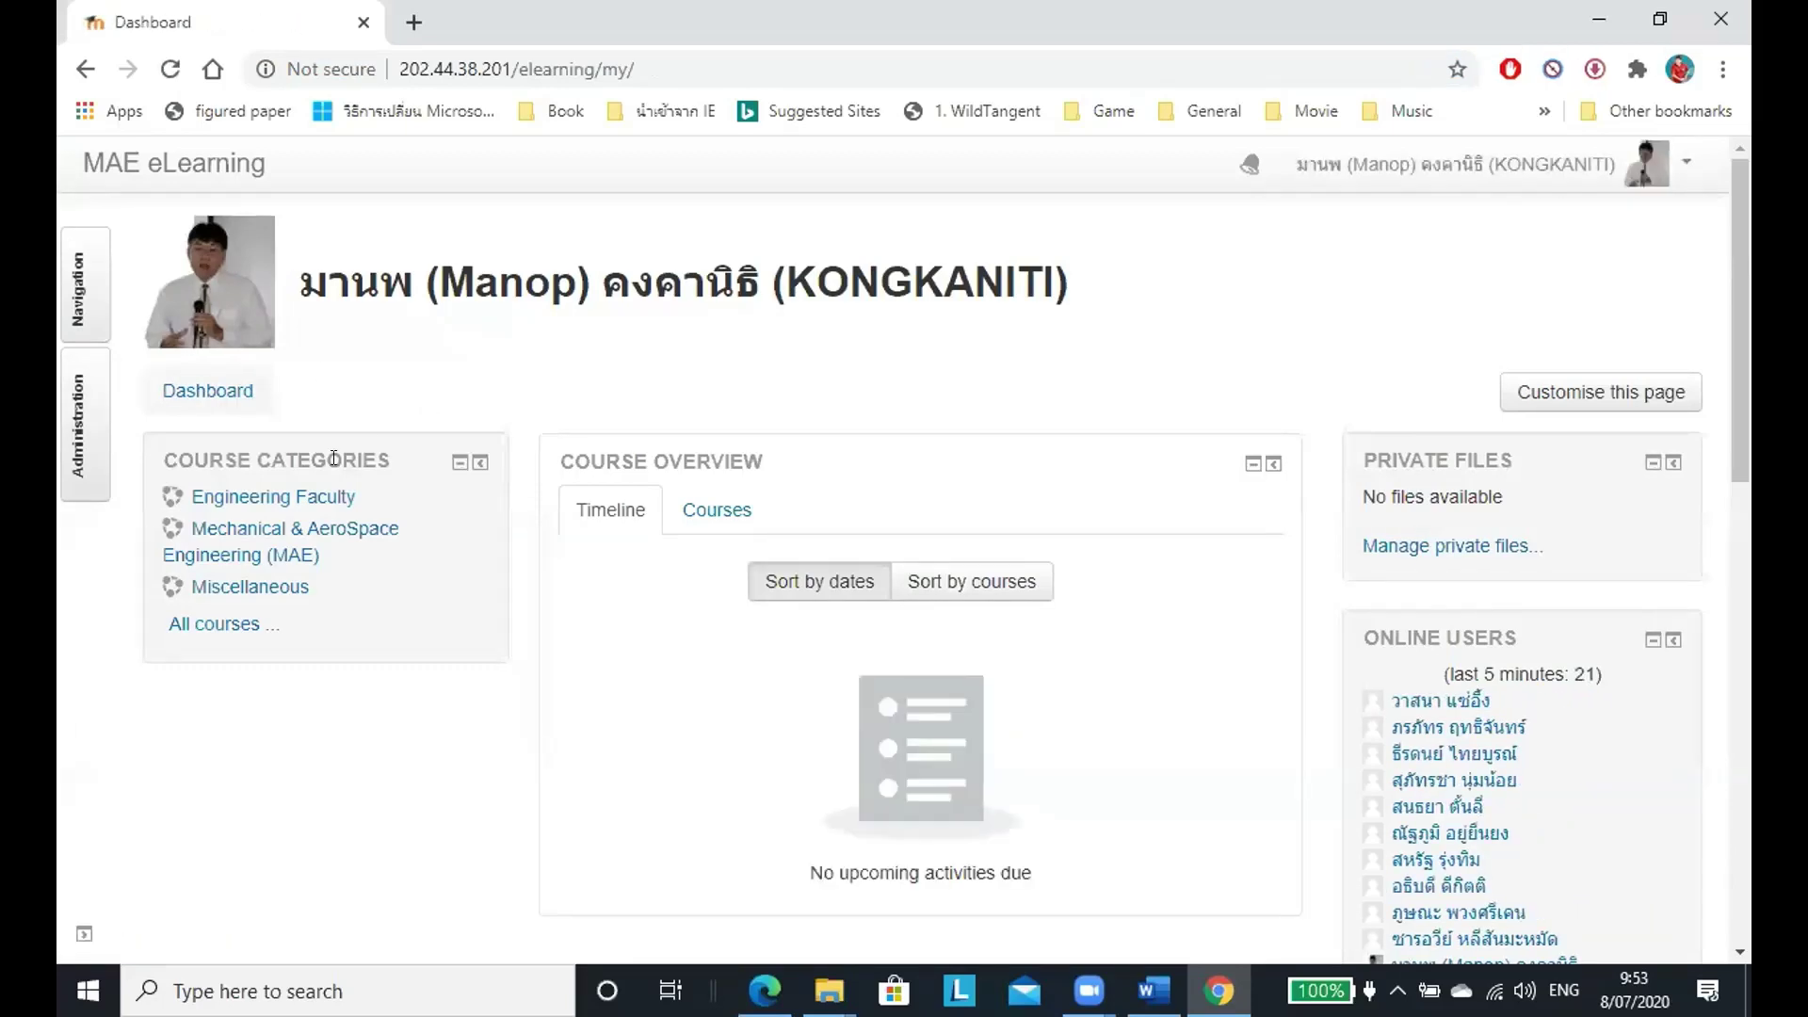
left_click(307, 494)
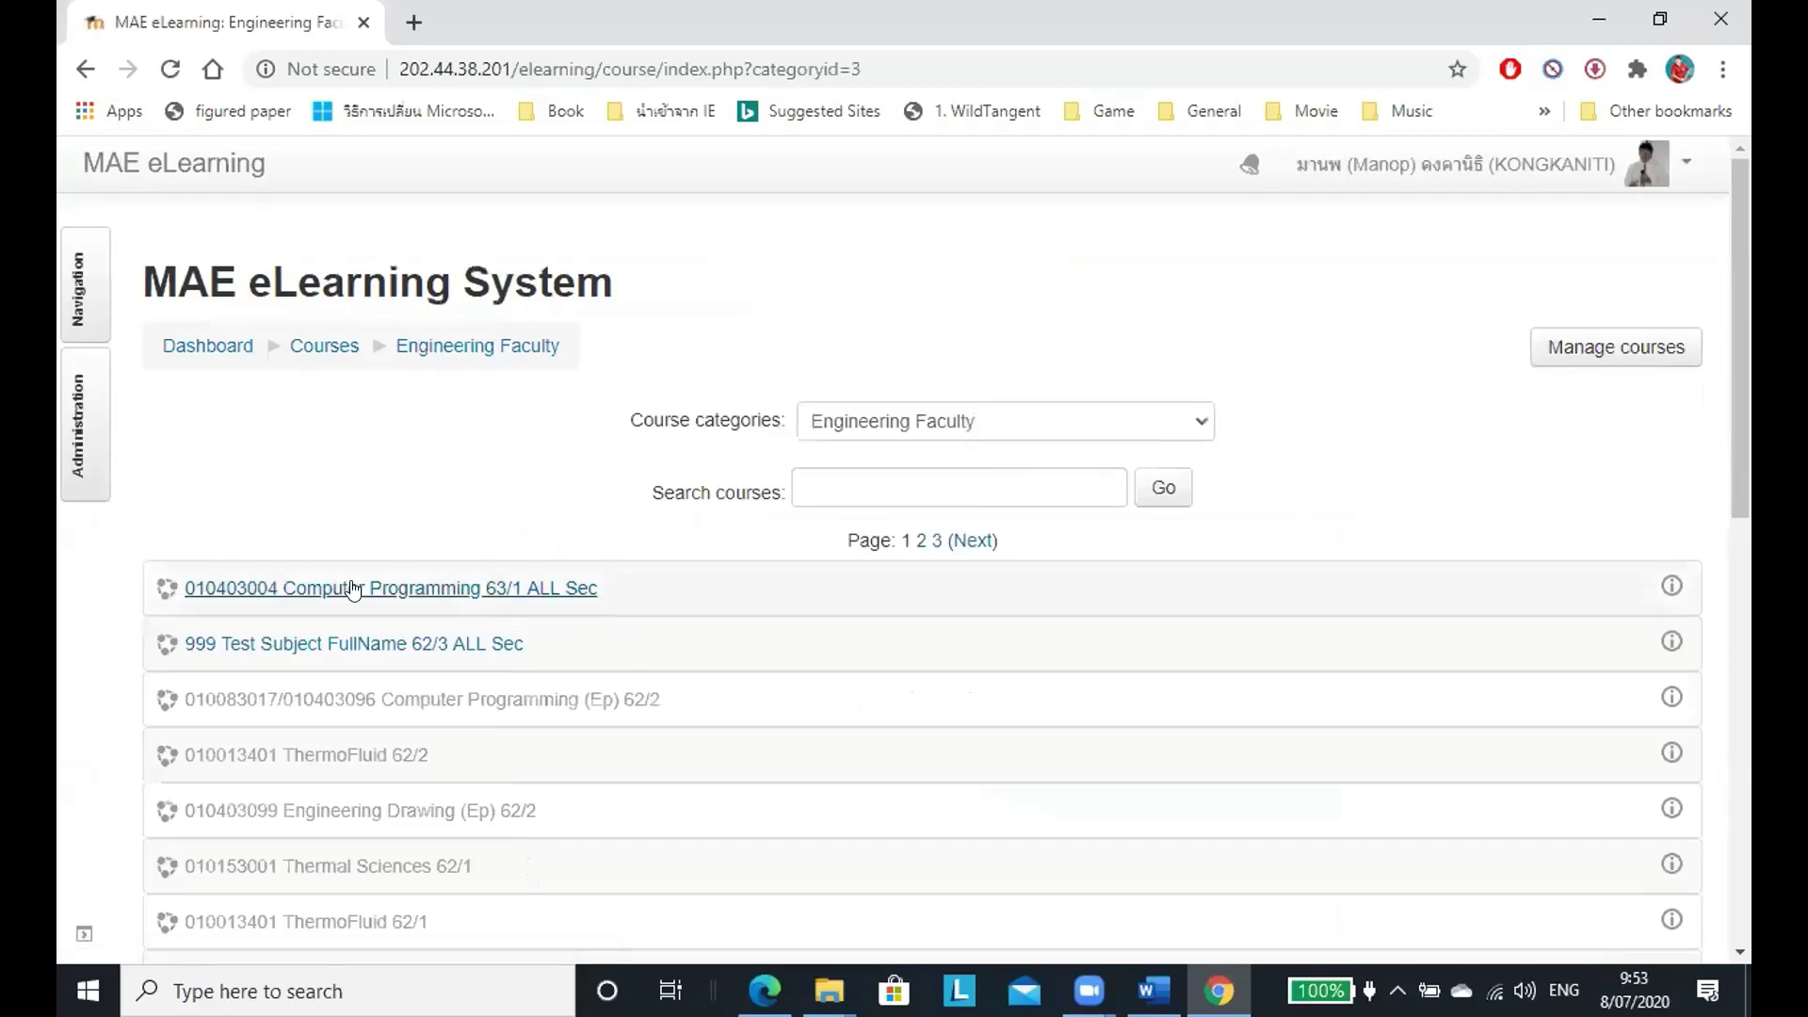
left_click(353, 590)
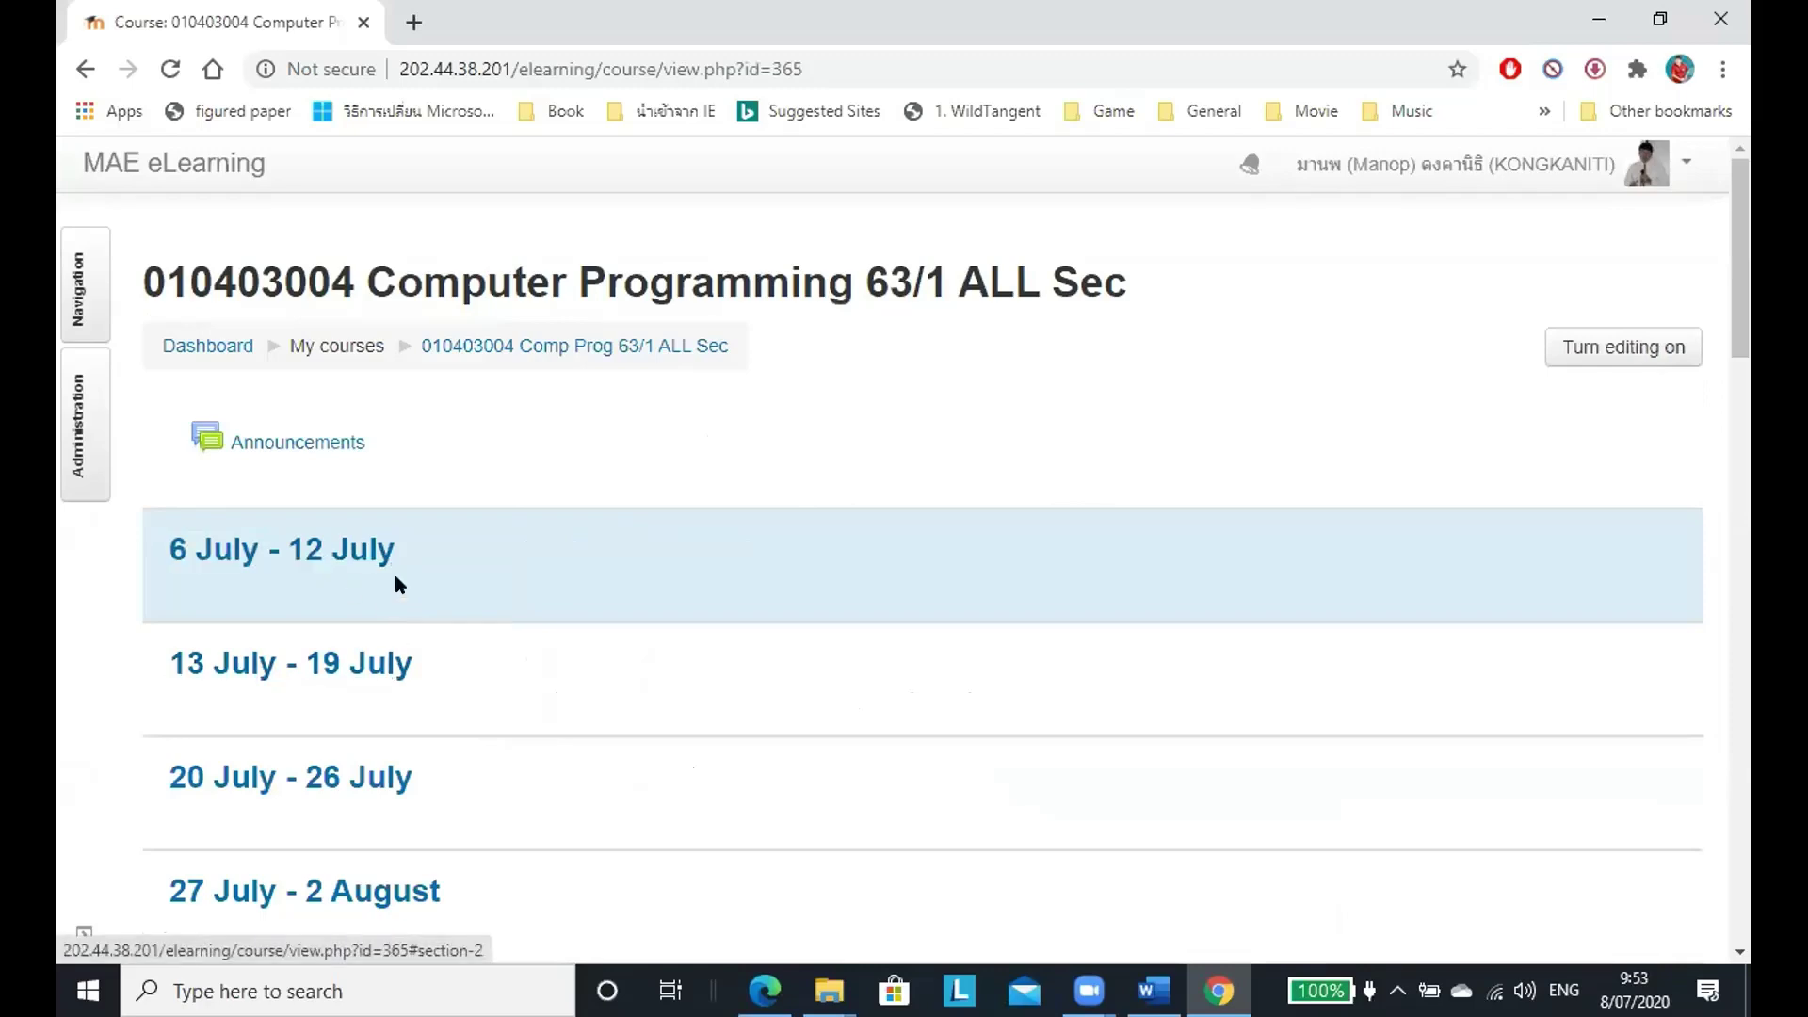
scroll(414, 683, "down", 1)
scroll(421, 697, "down", 3)
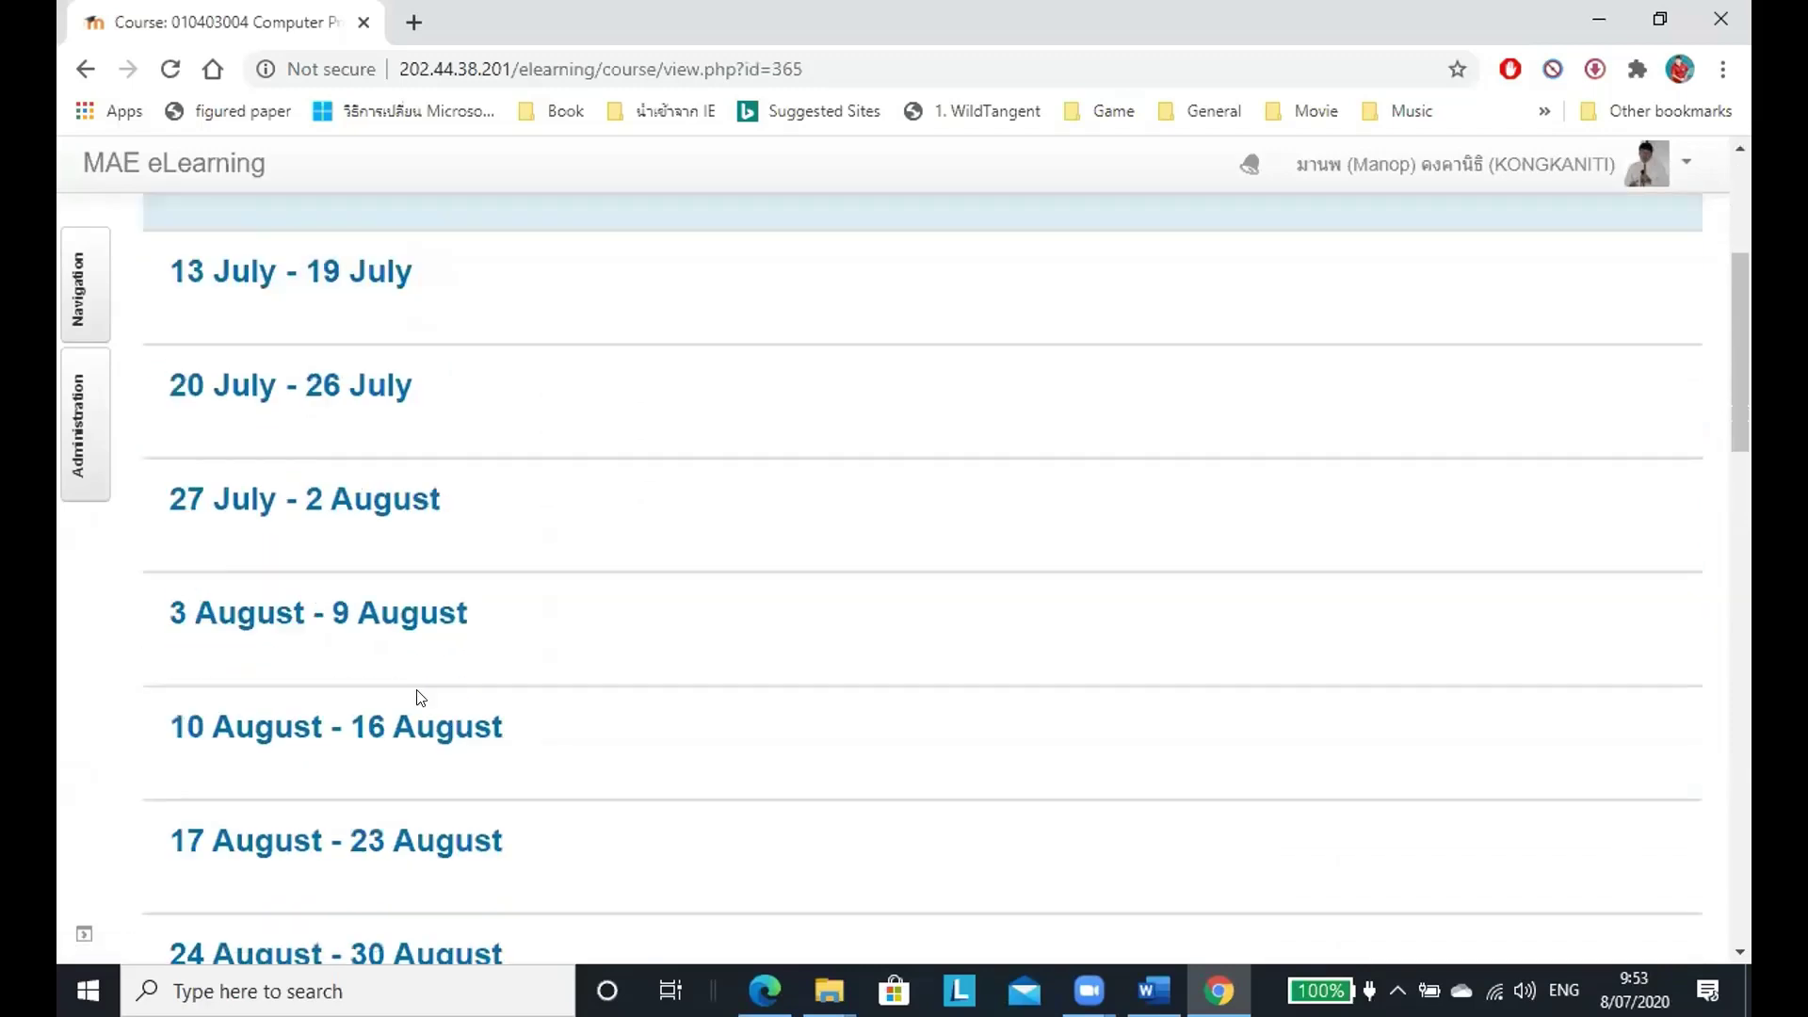
scroll(421, 697, "up", 4)
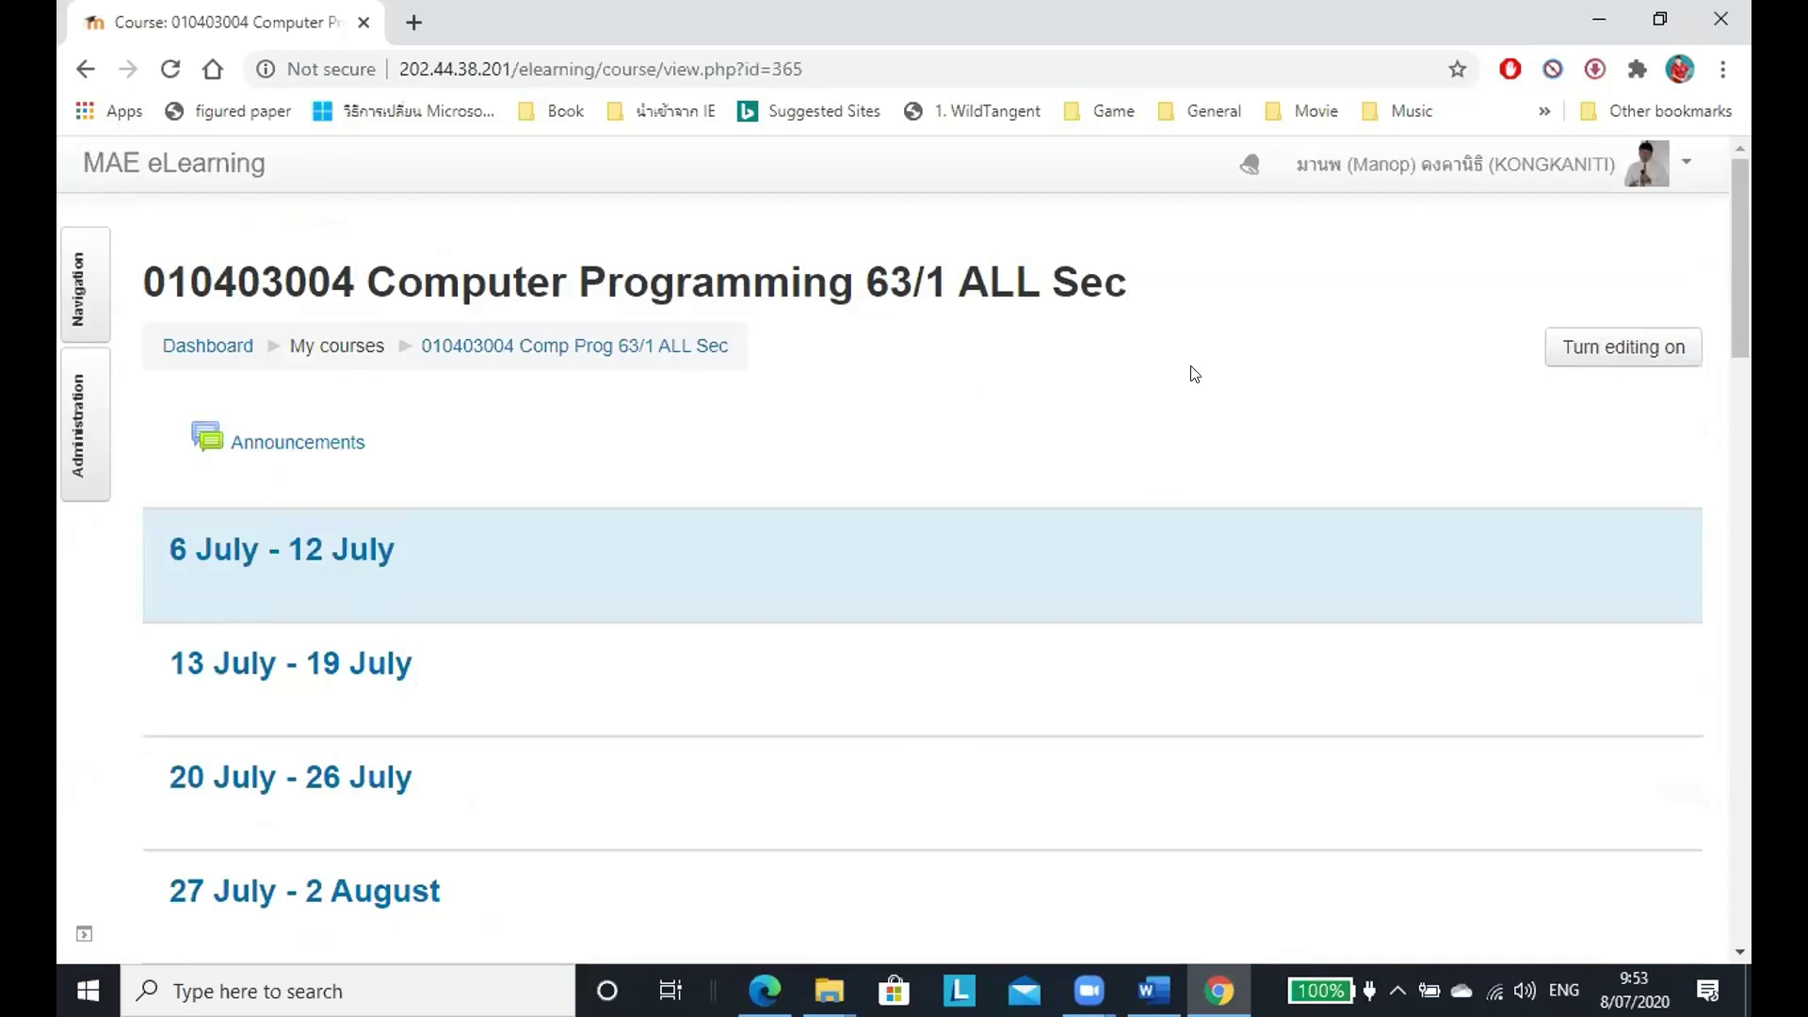
Open the logged-in account's profile page and view its user details and course profiles.
left_click(1686, 167)
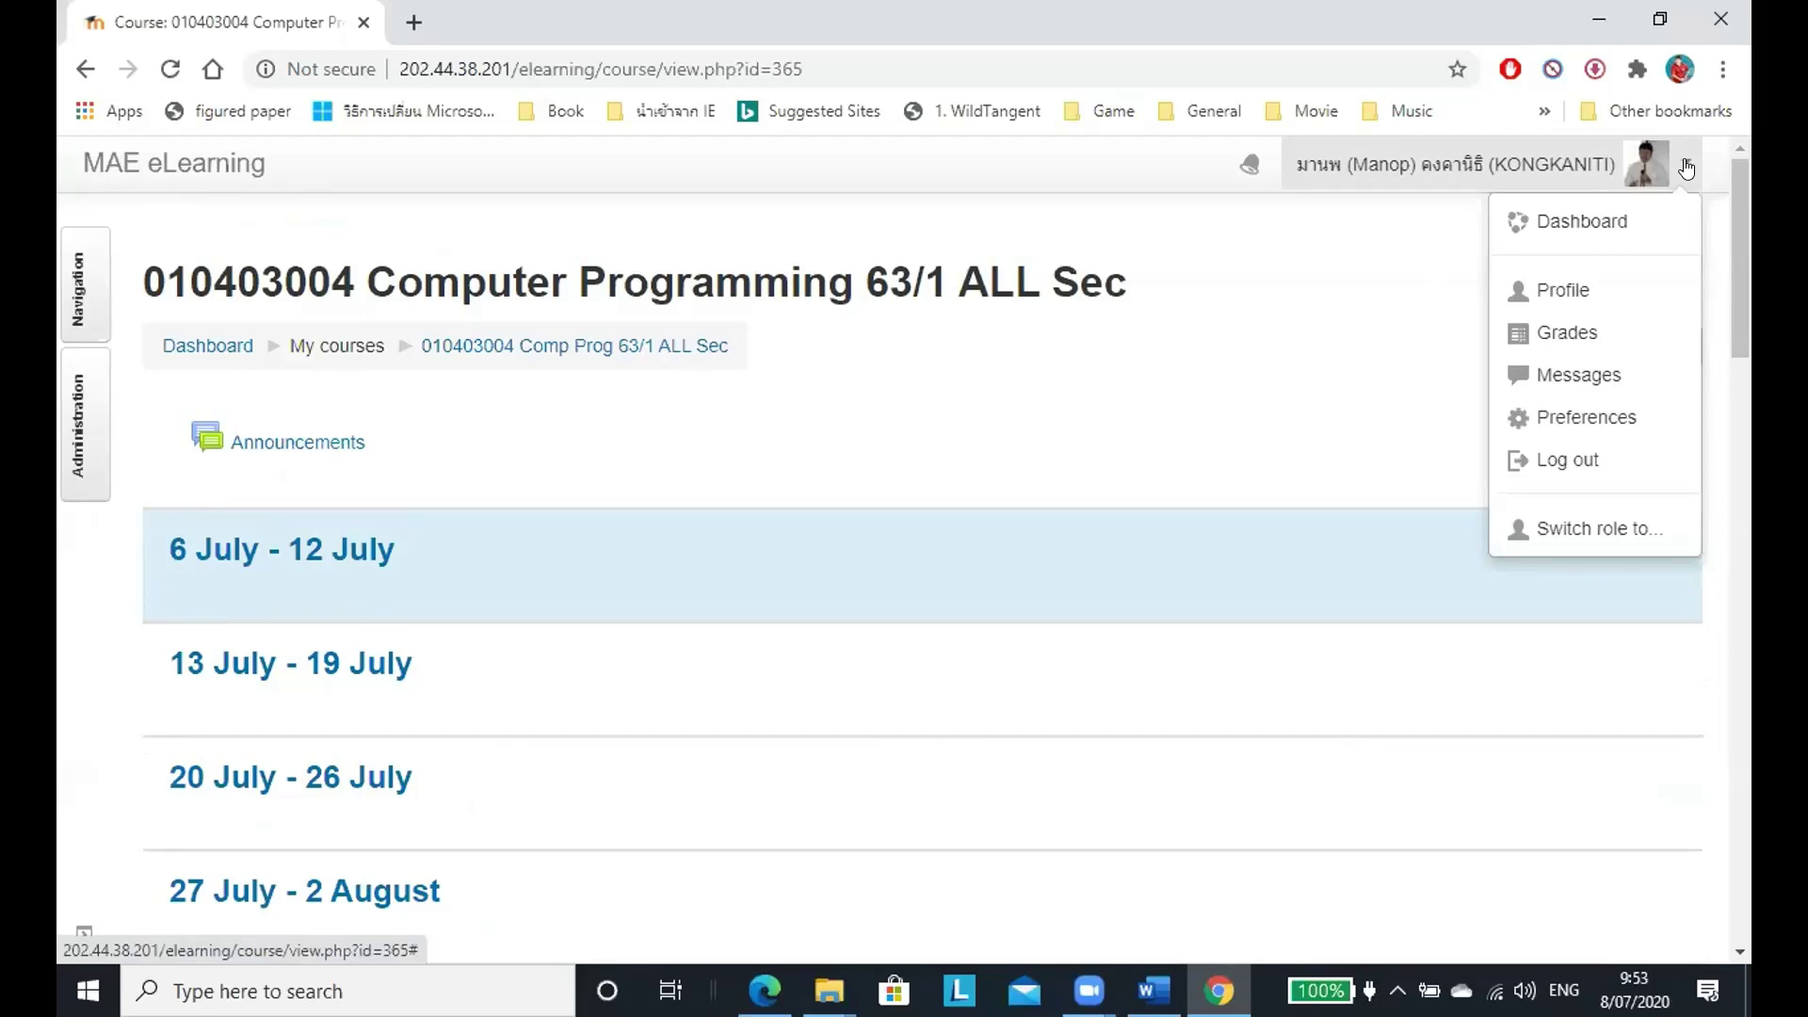
key("Down")
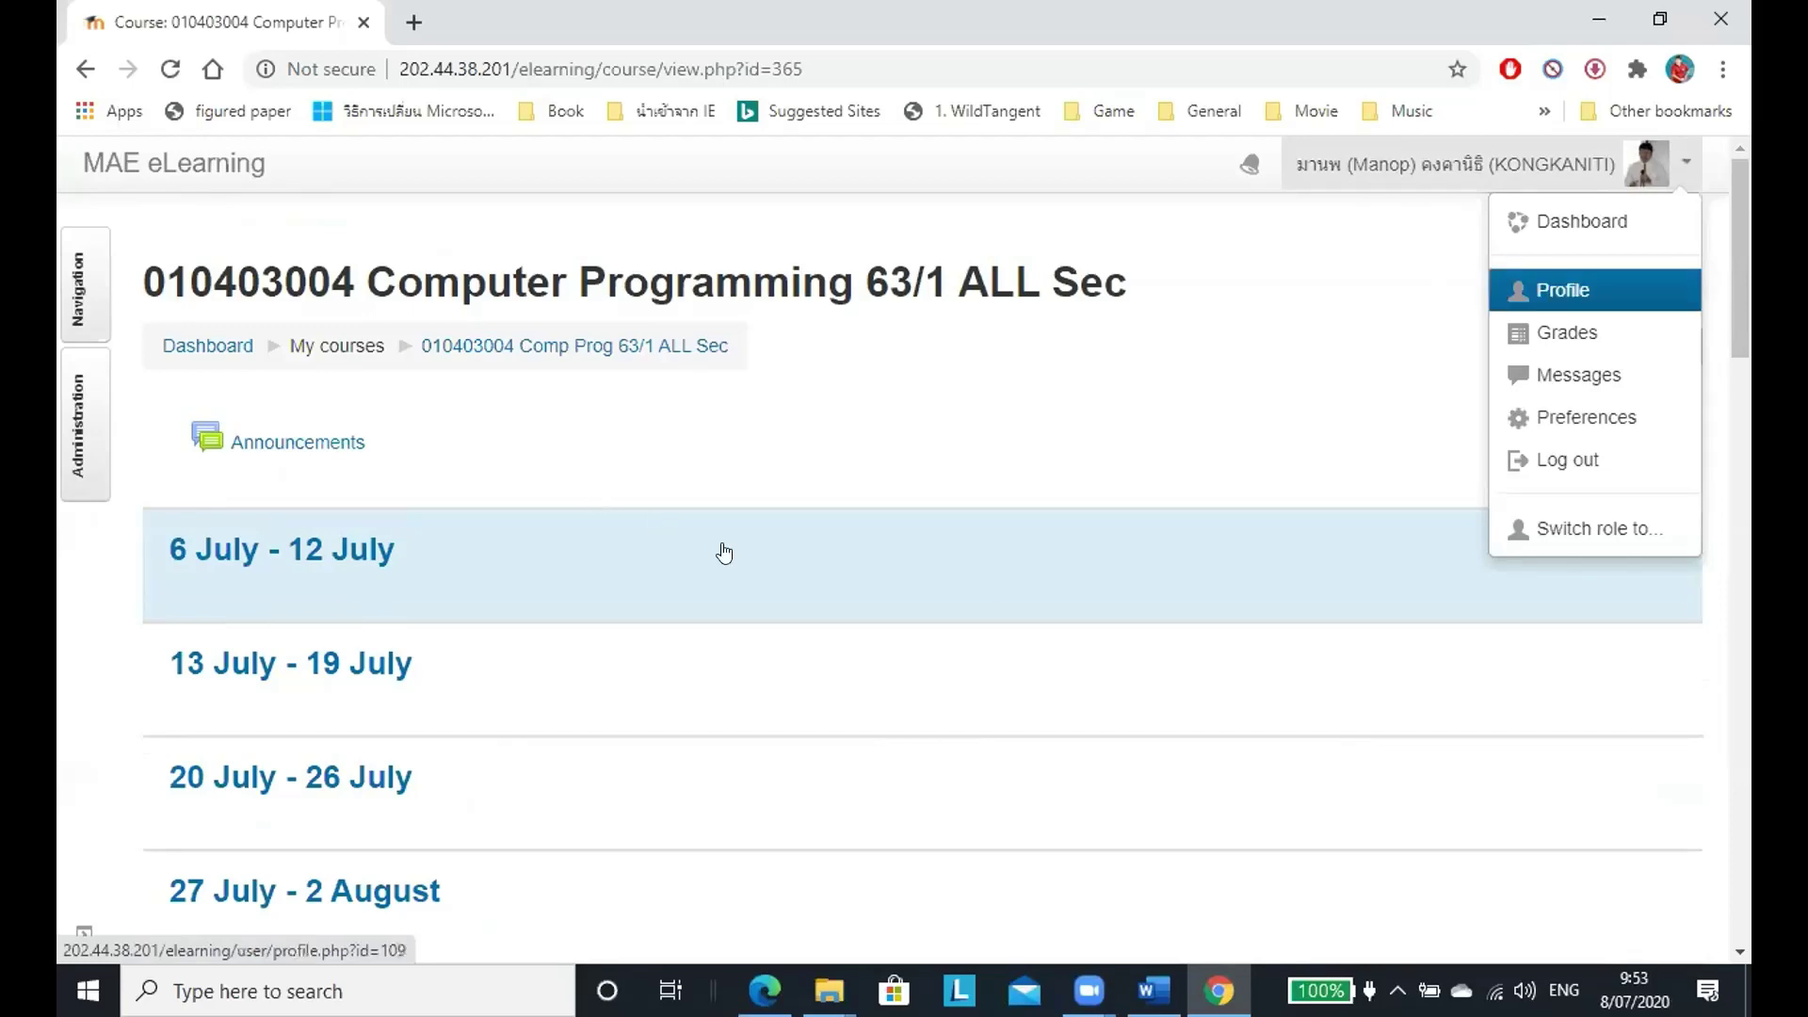
key("Return")
scroll(860, 589, "down", 1)
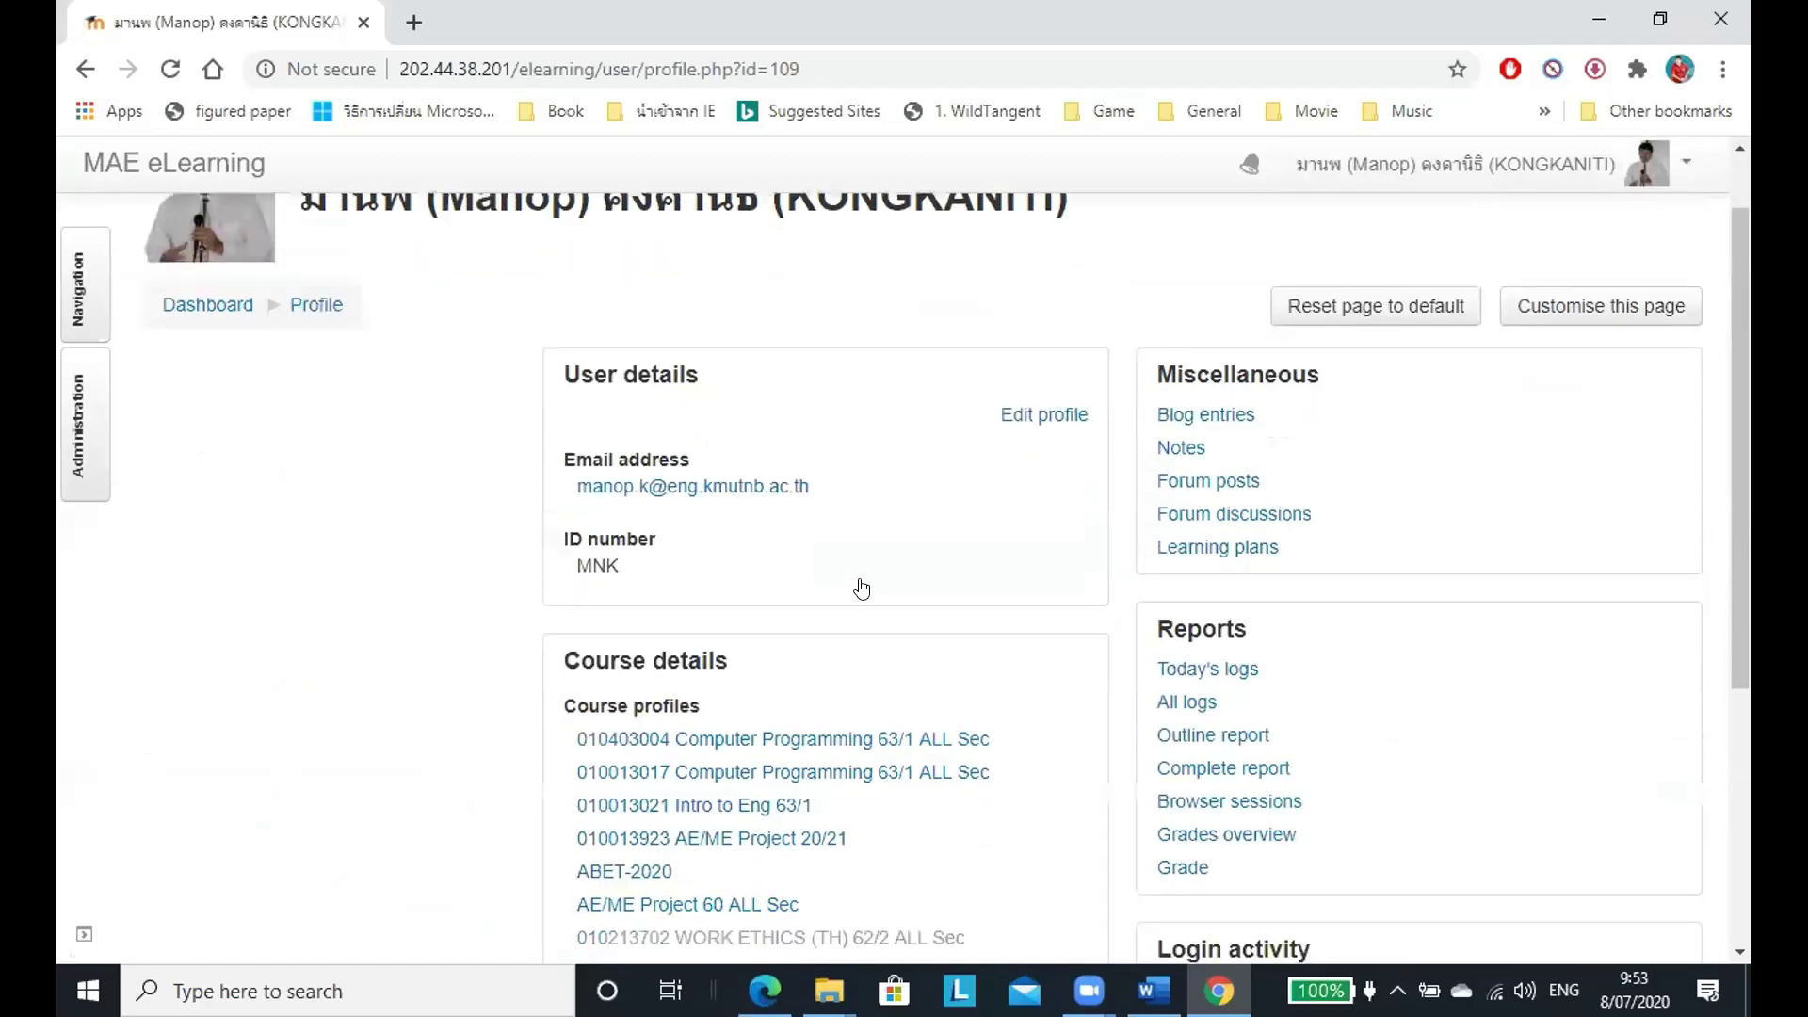
scroll(860, 589, "down", 1)
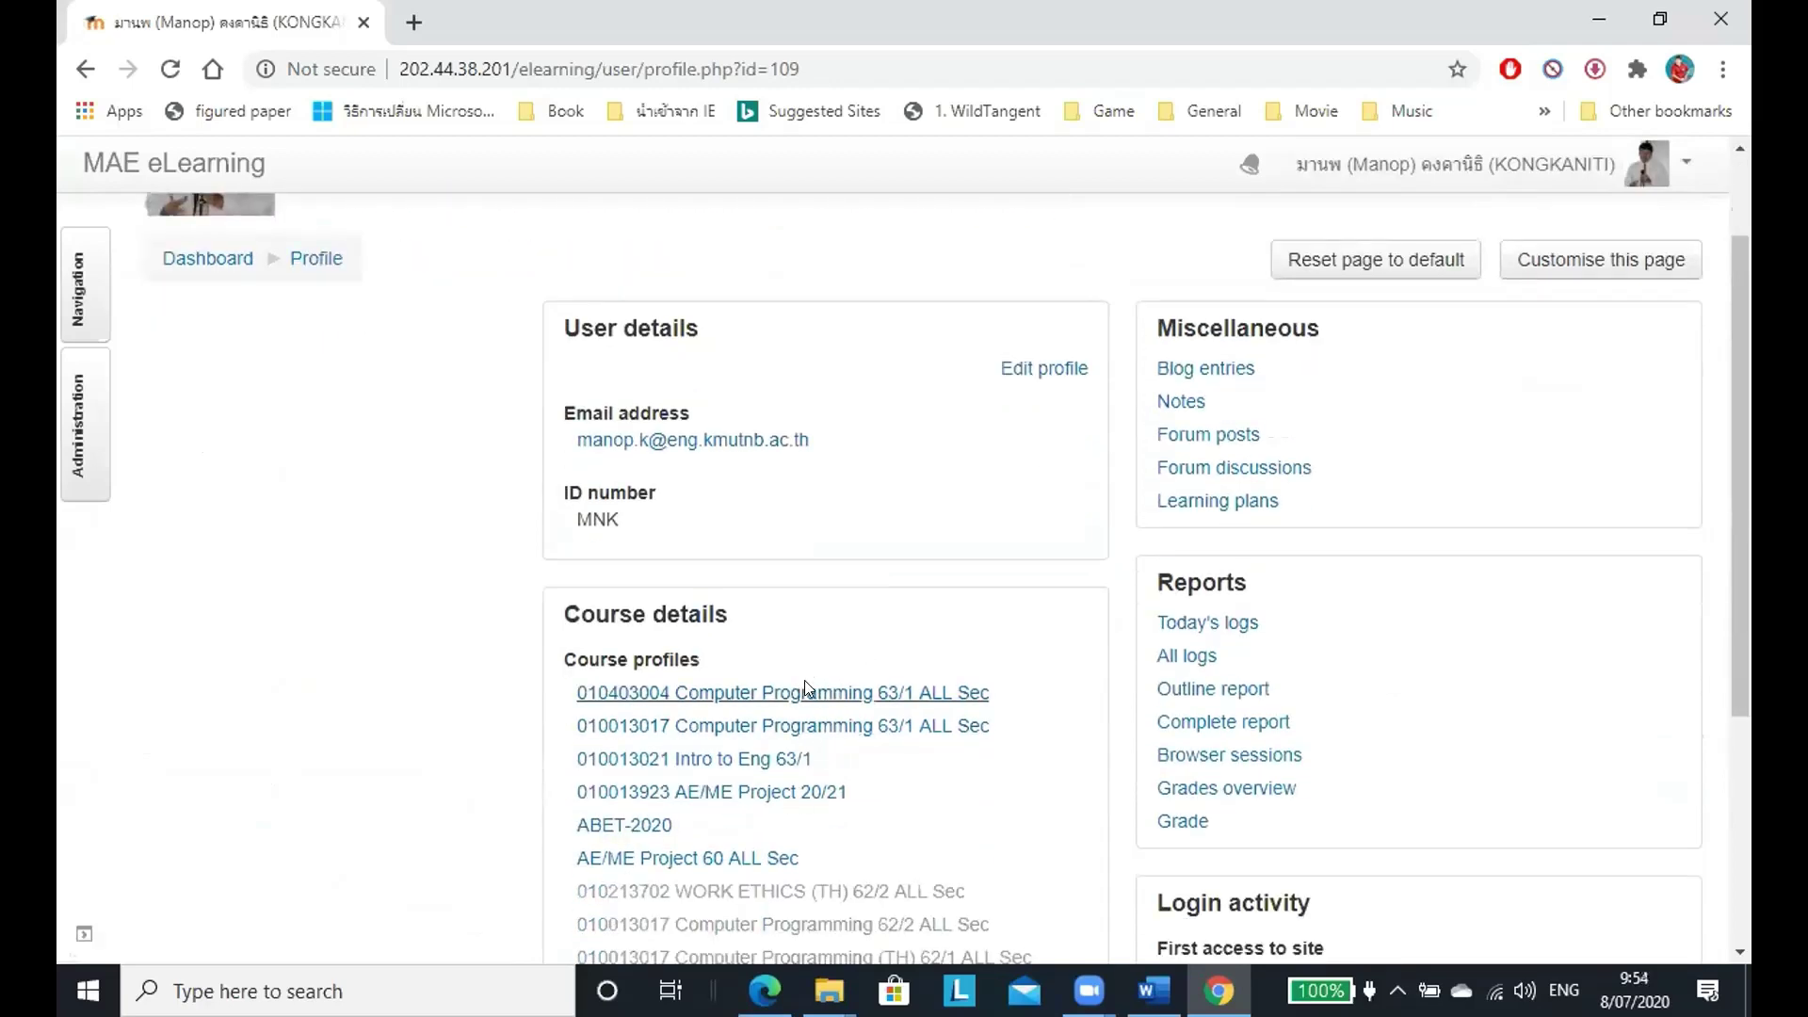
Open the account's profile for editing and look through its general fields, such as username, new password, name and email address.
scroll(805, 683, "up", 2)
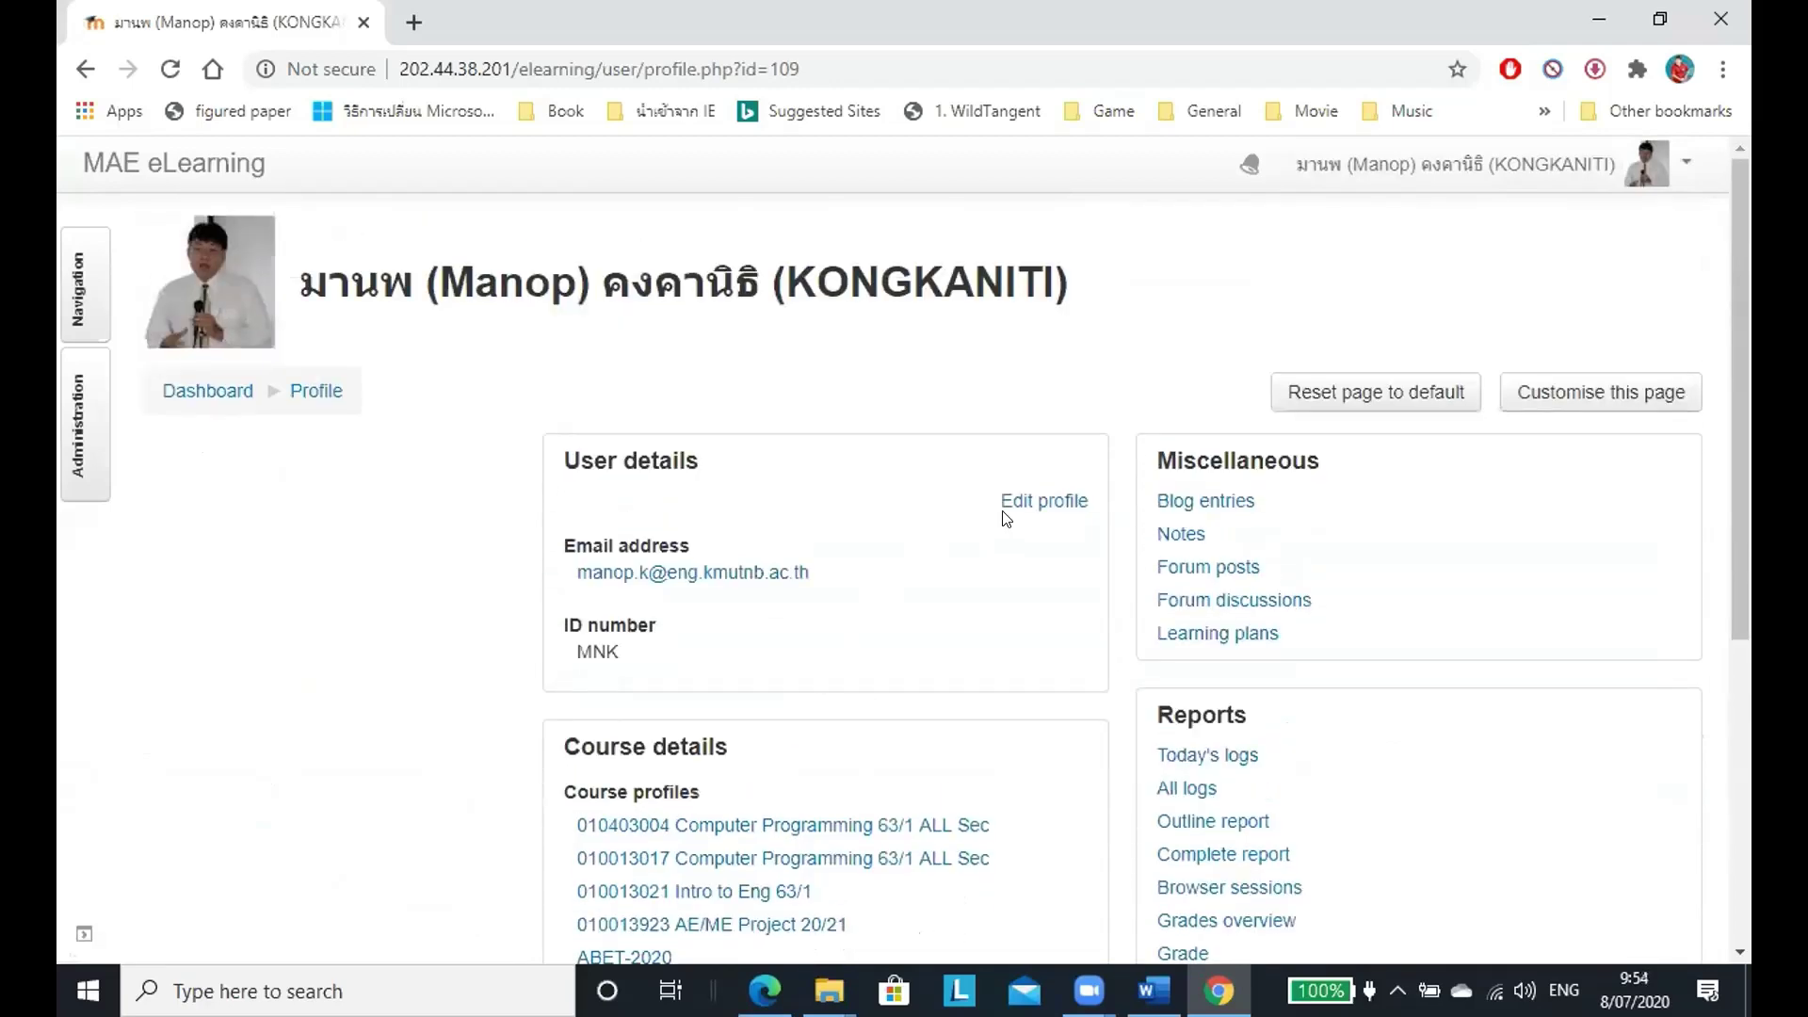
left_click(1019, 503)
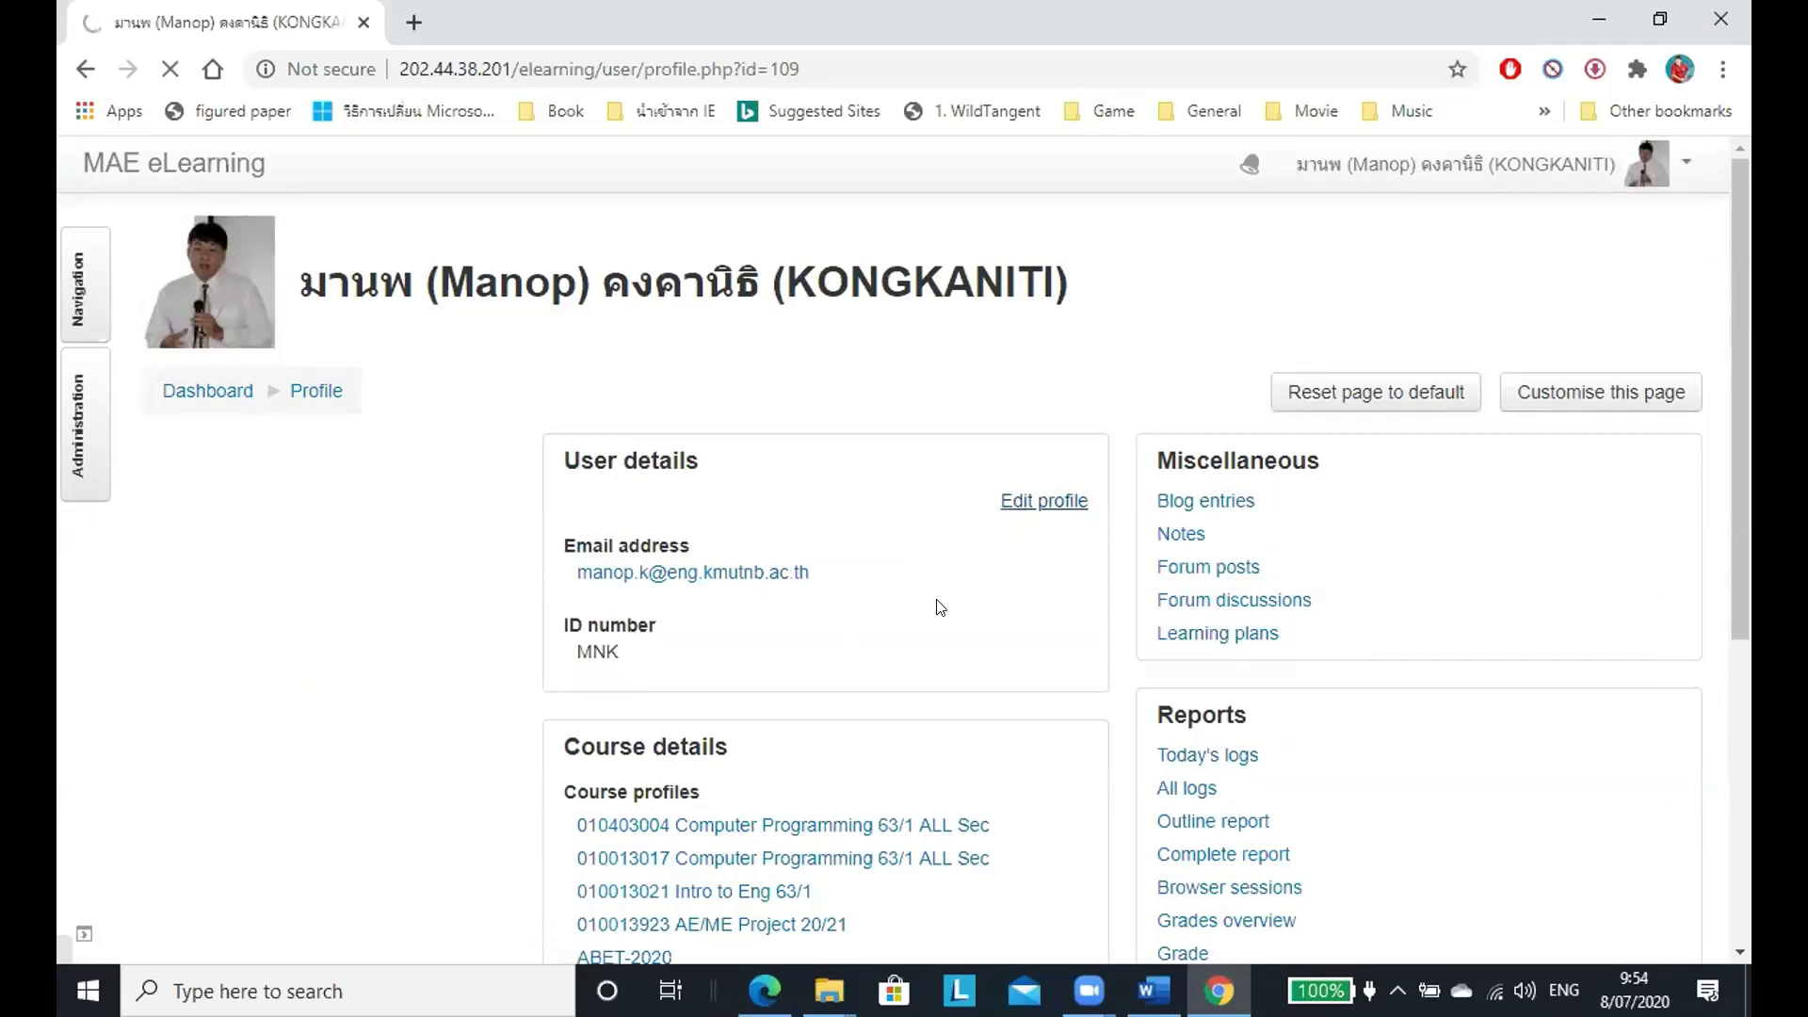
scroll(886, 657, "down", 1)
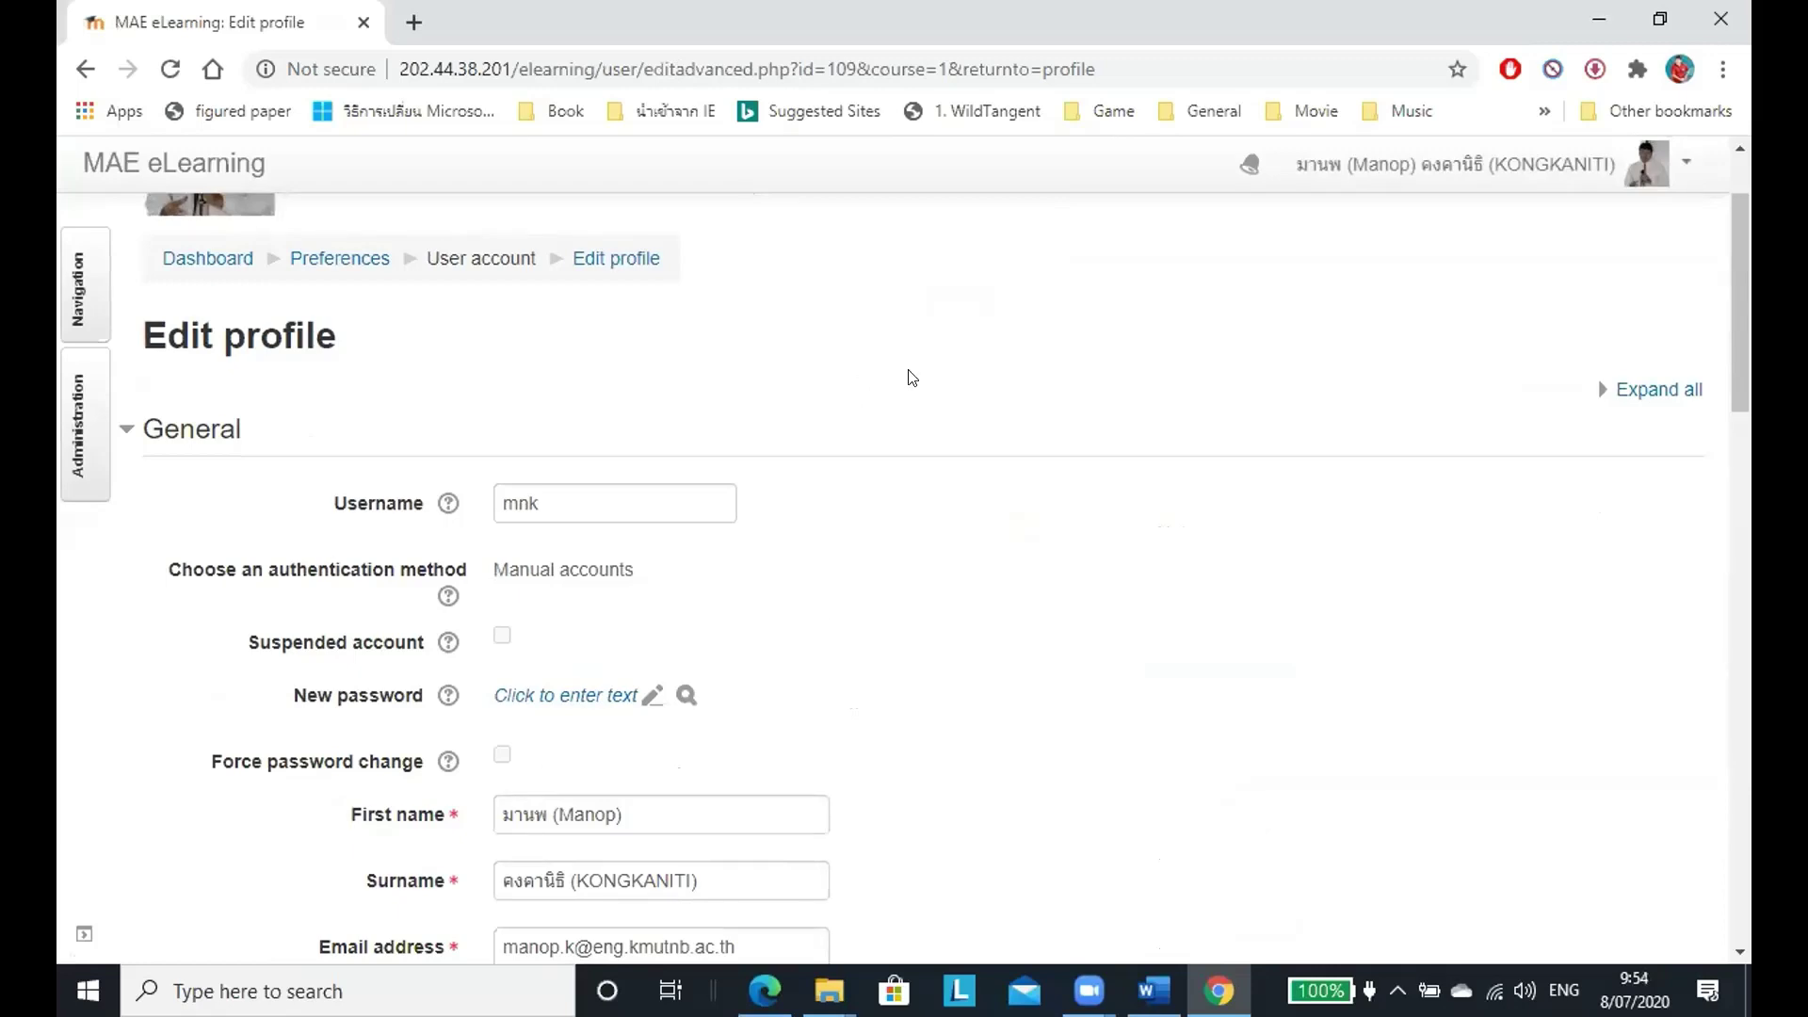
scroll(942, 632, "down", 3)
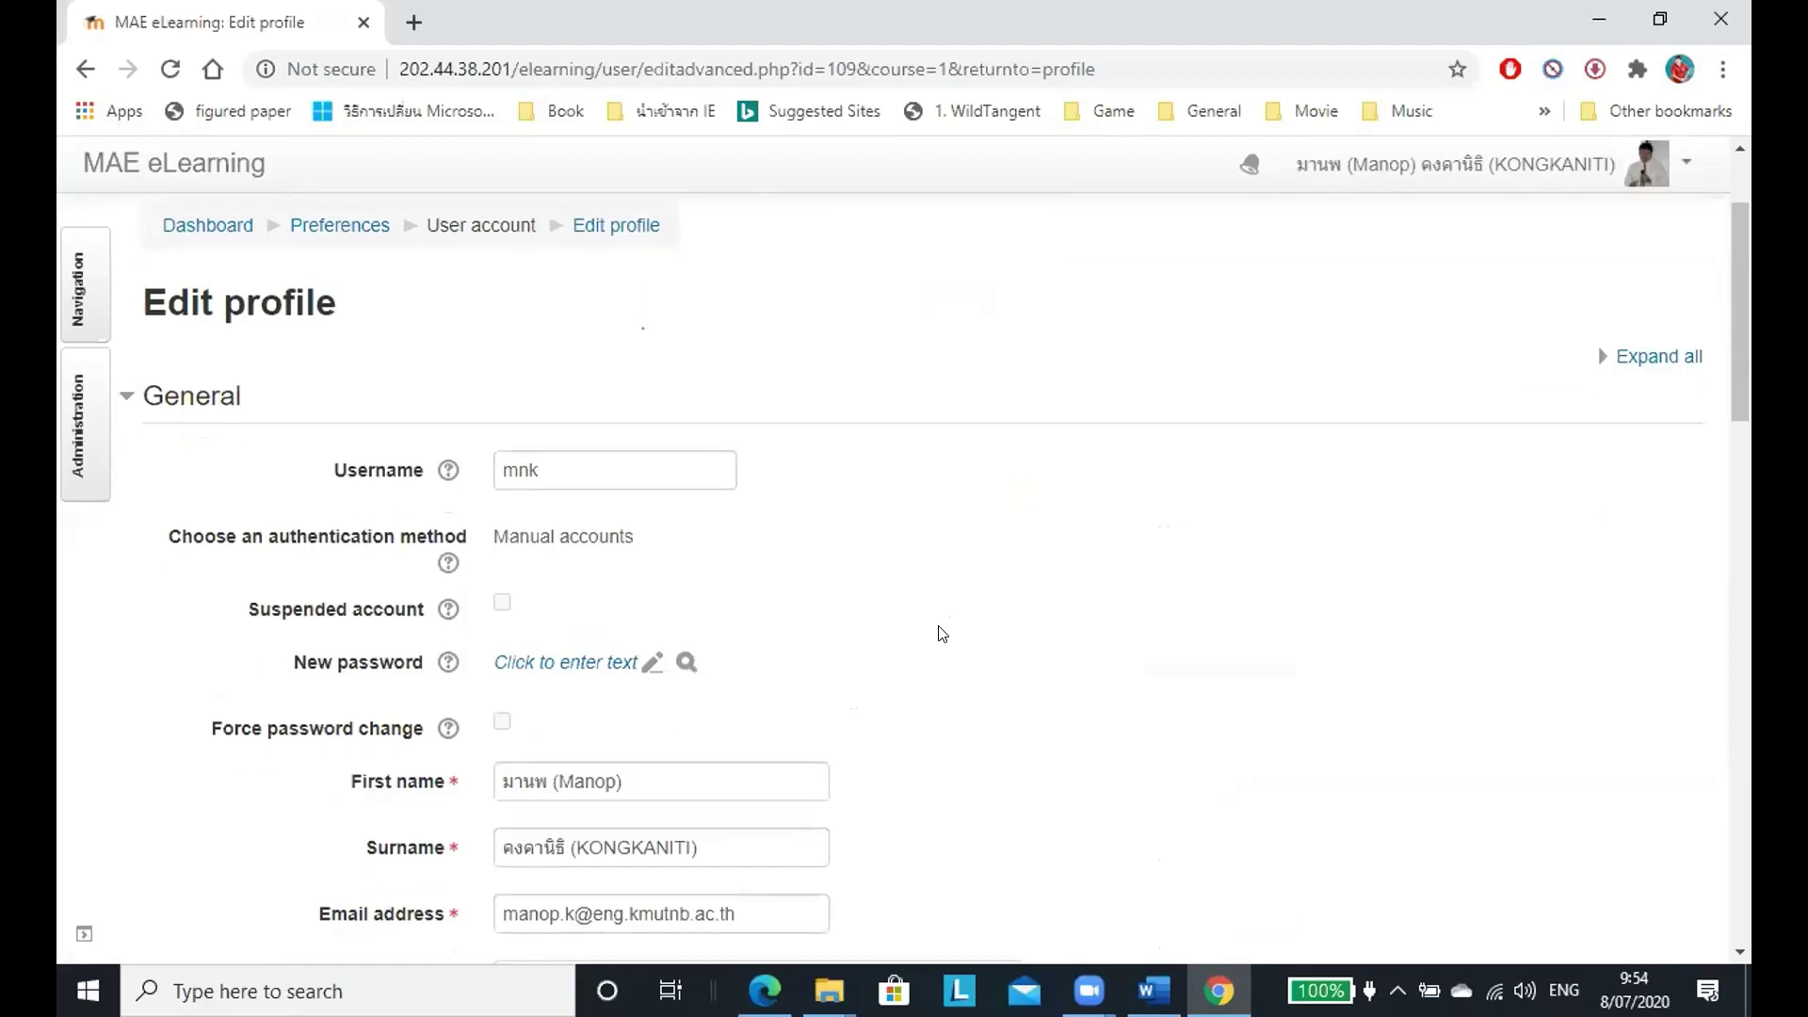
scroll(941, 633, "up", 3)
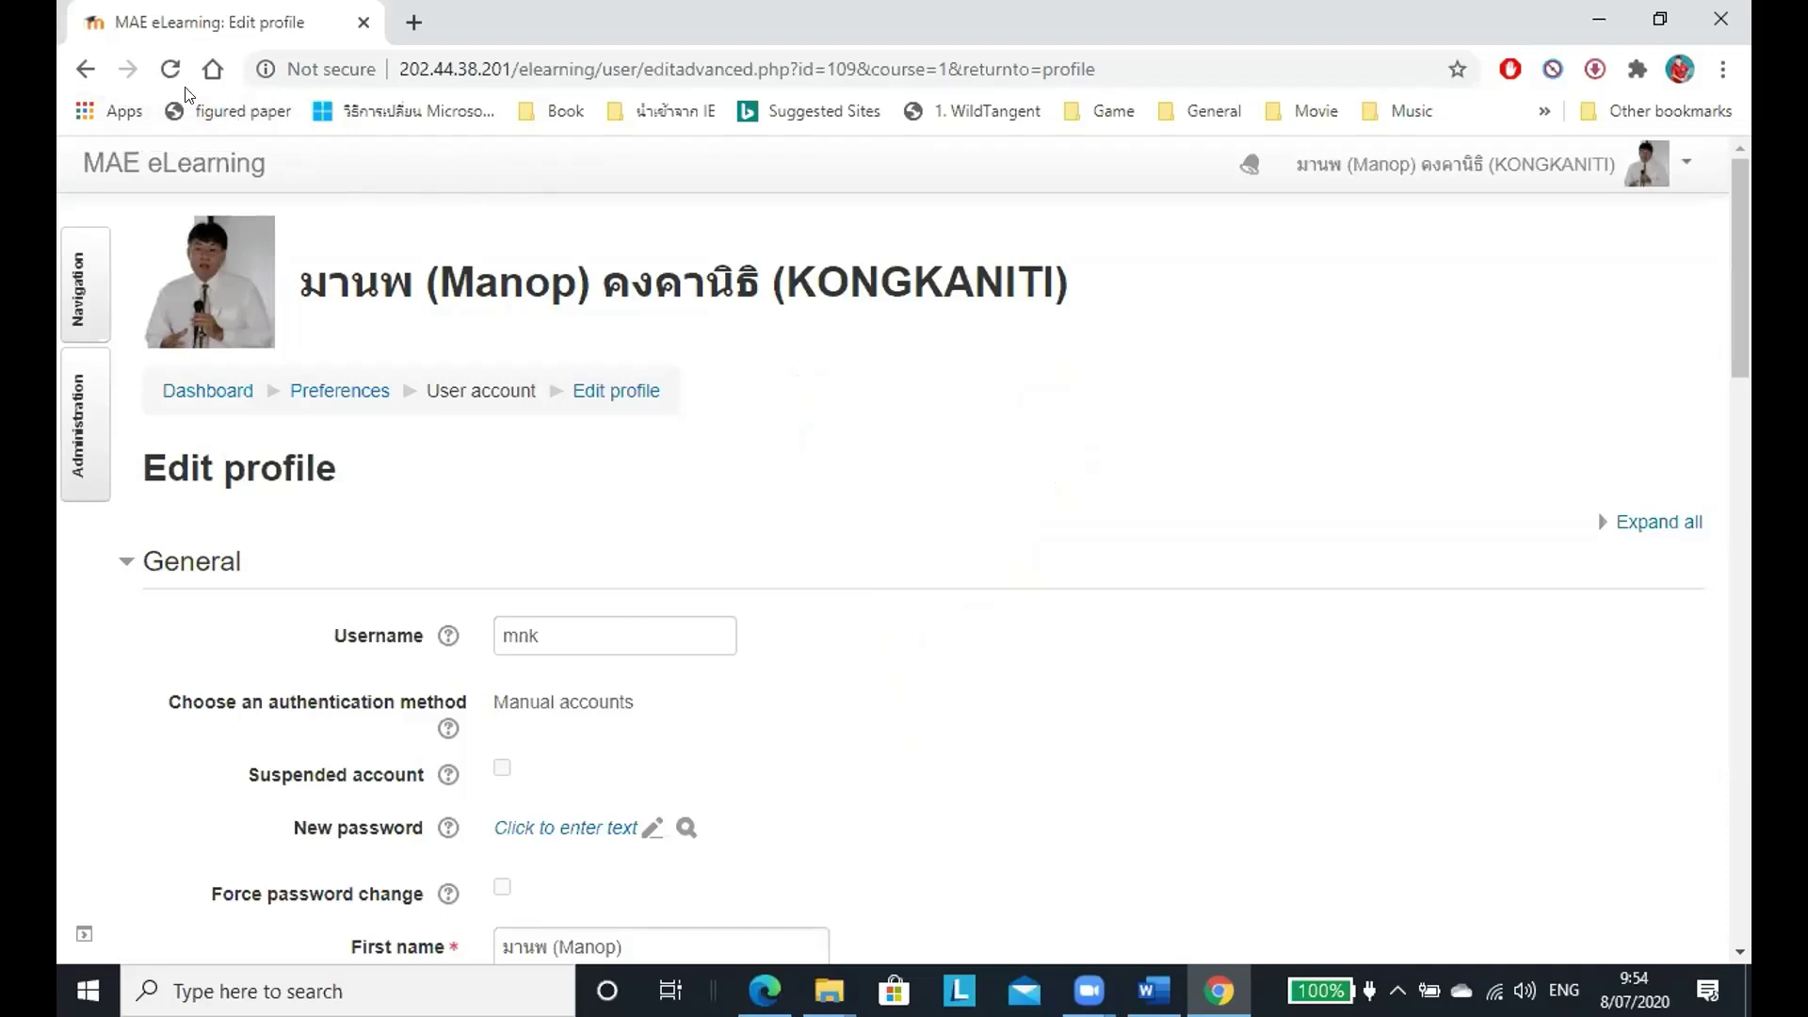
Return to the 010403004 Computer Programming 63/1 ALL Sec course page and log out of the MAE eLearning System.
left_click(98, 69)
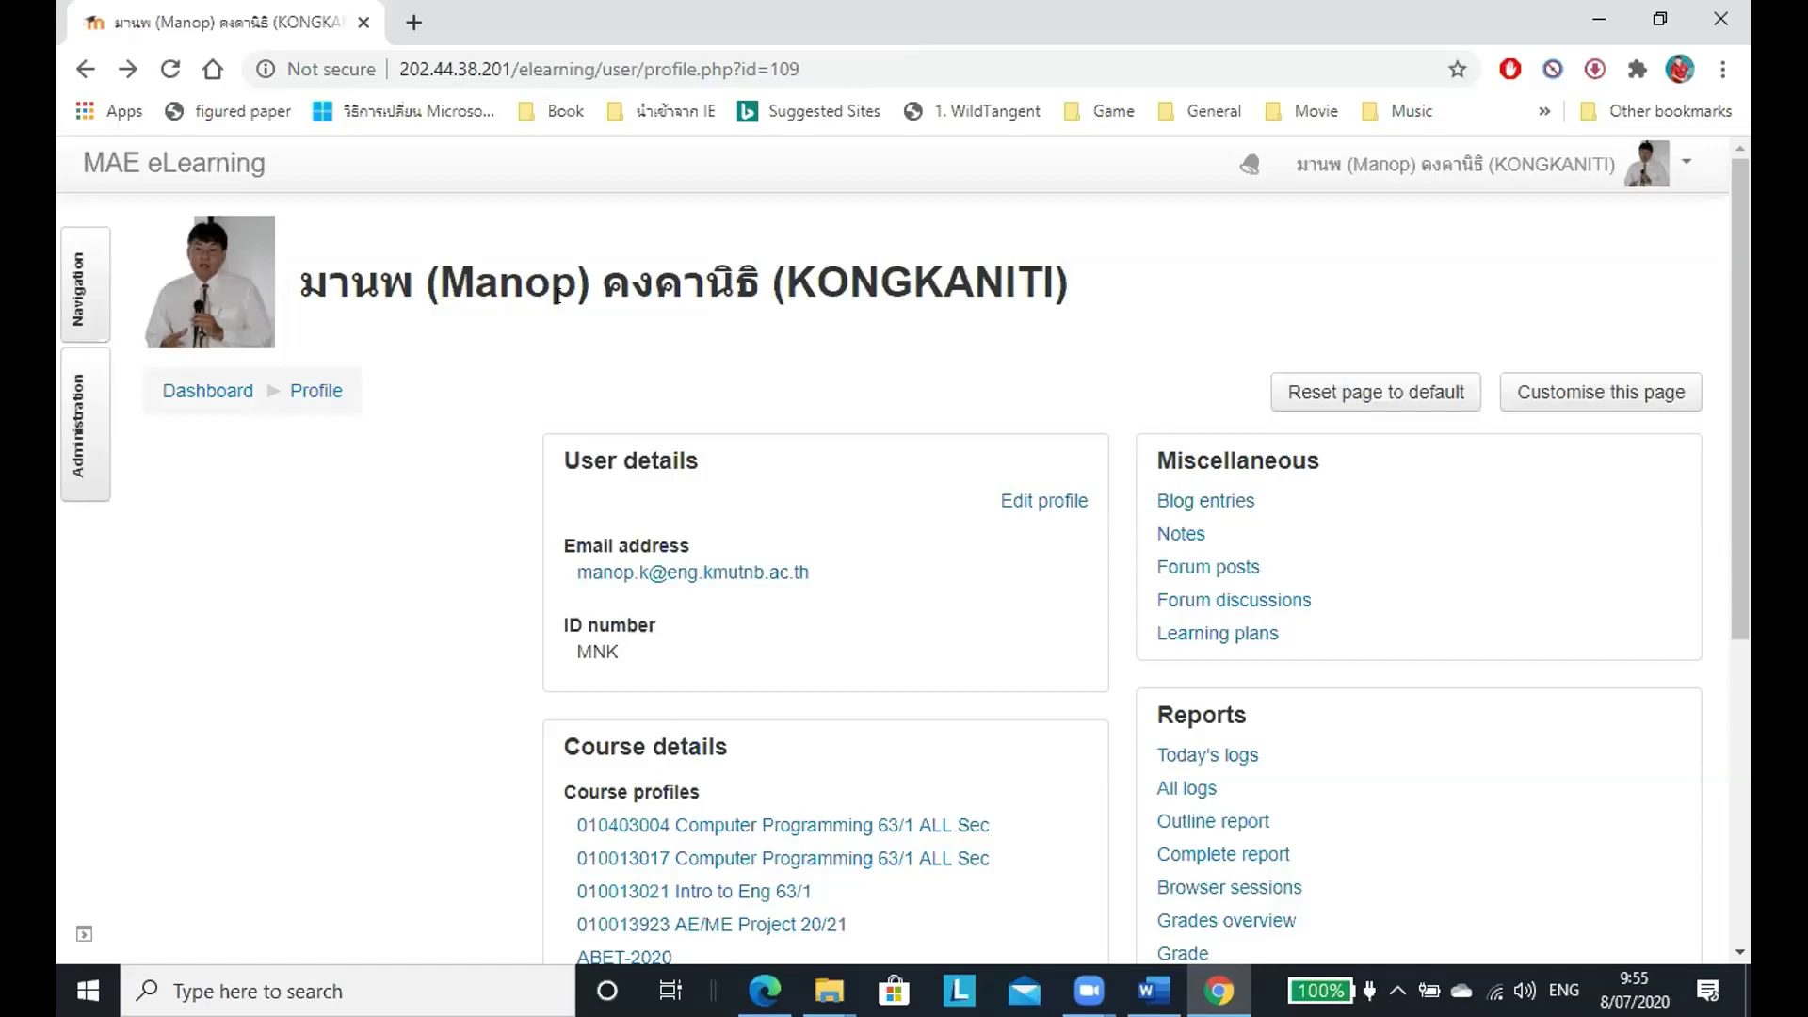
left_click(85, 68)
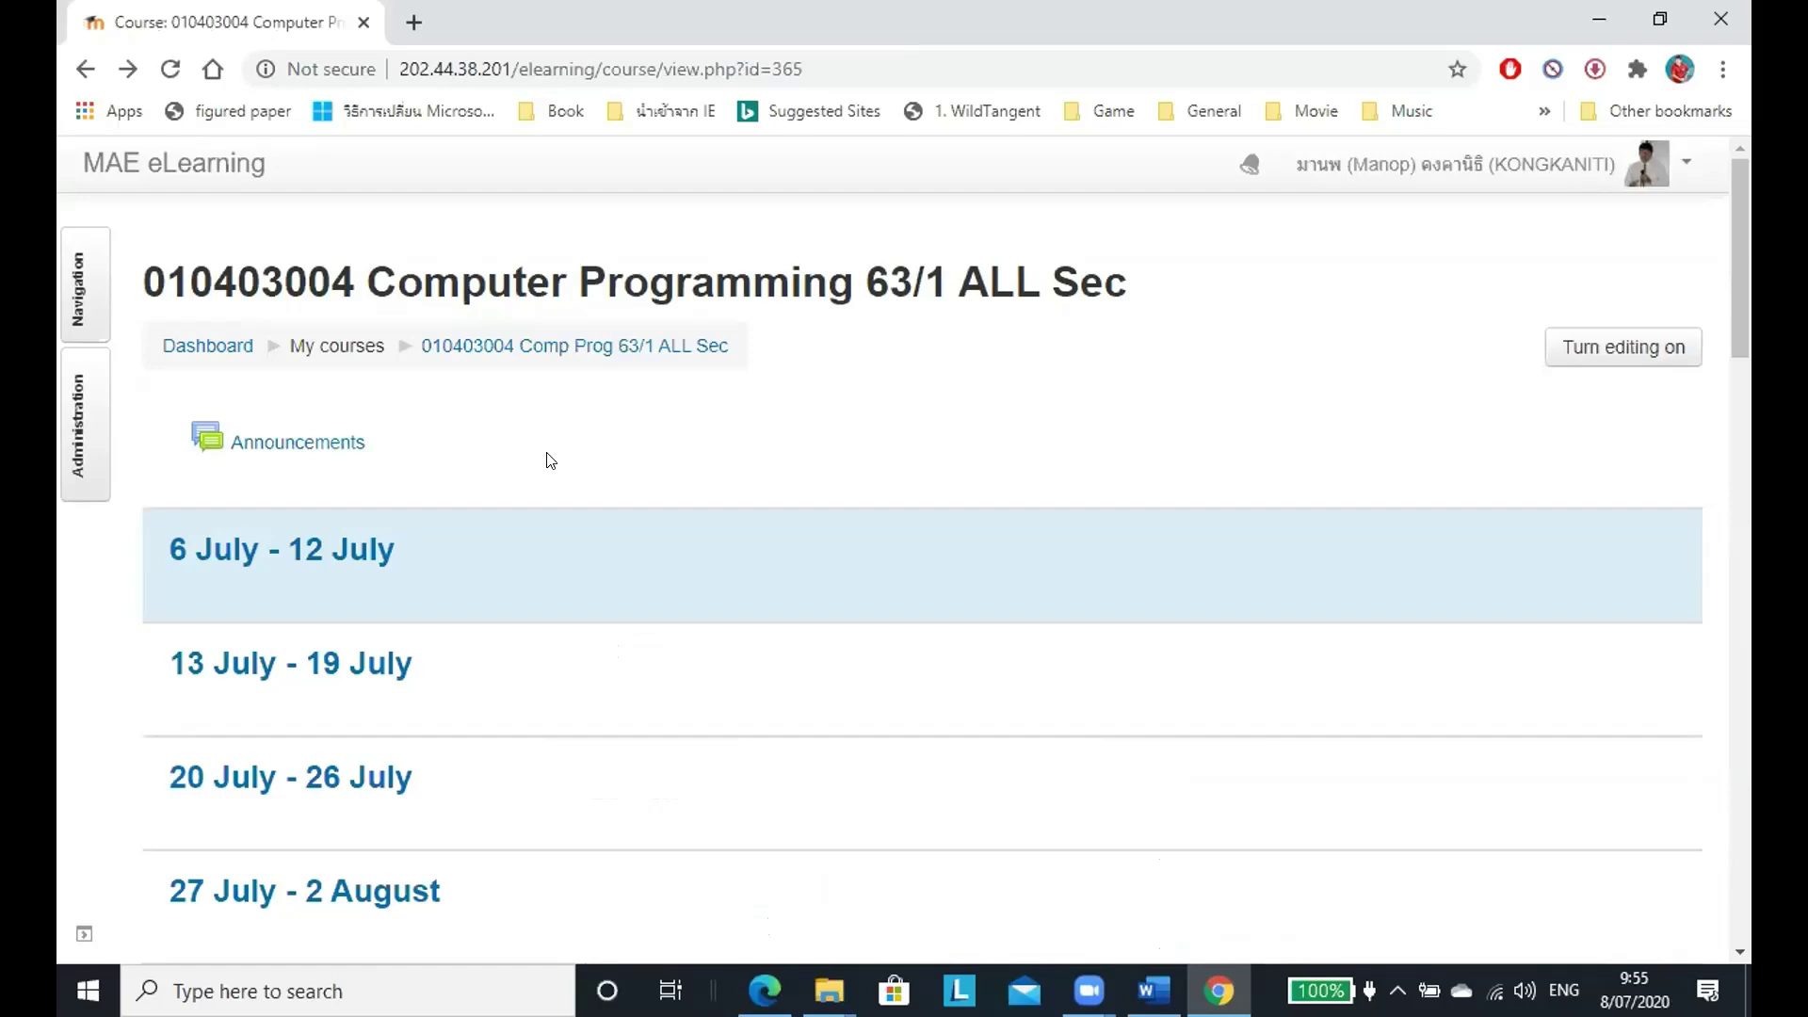
left_click(1683, 177)
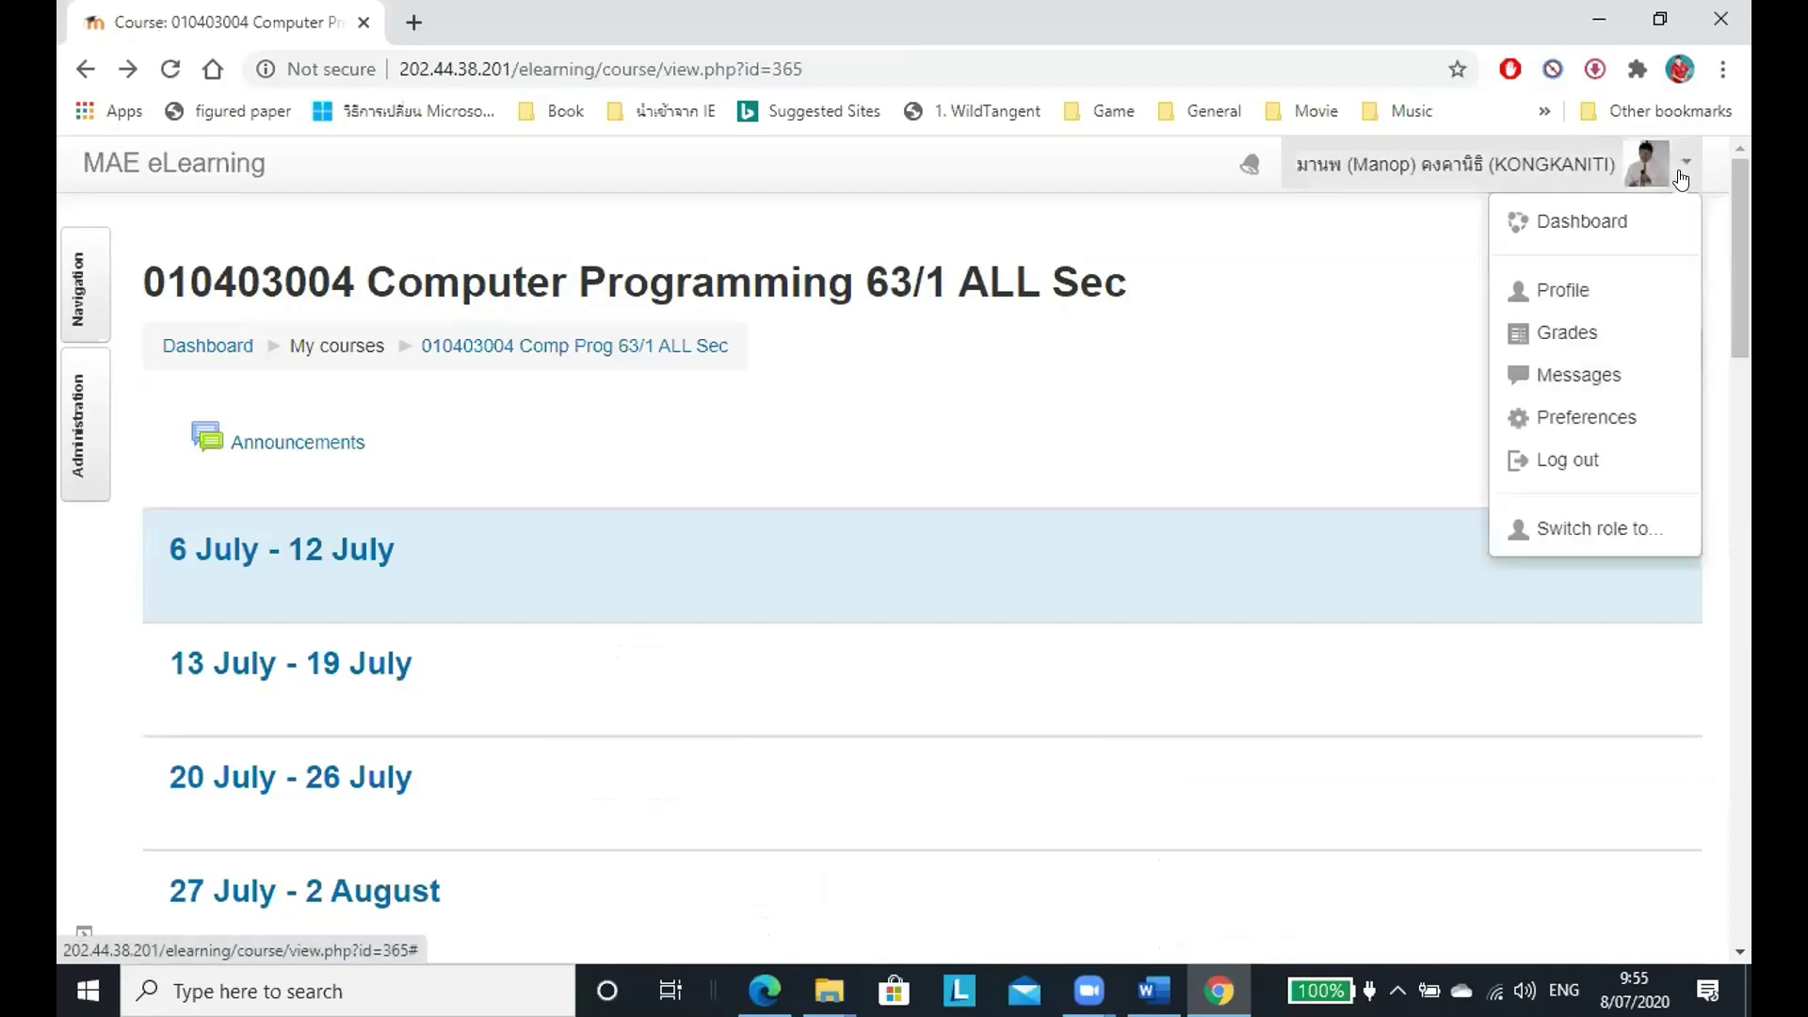
left_click(1635, 458)
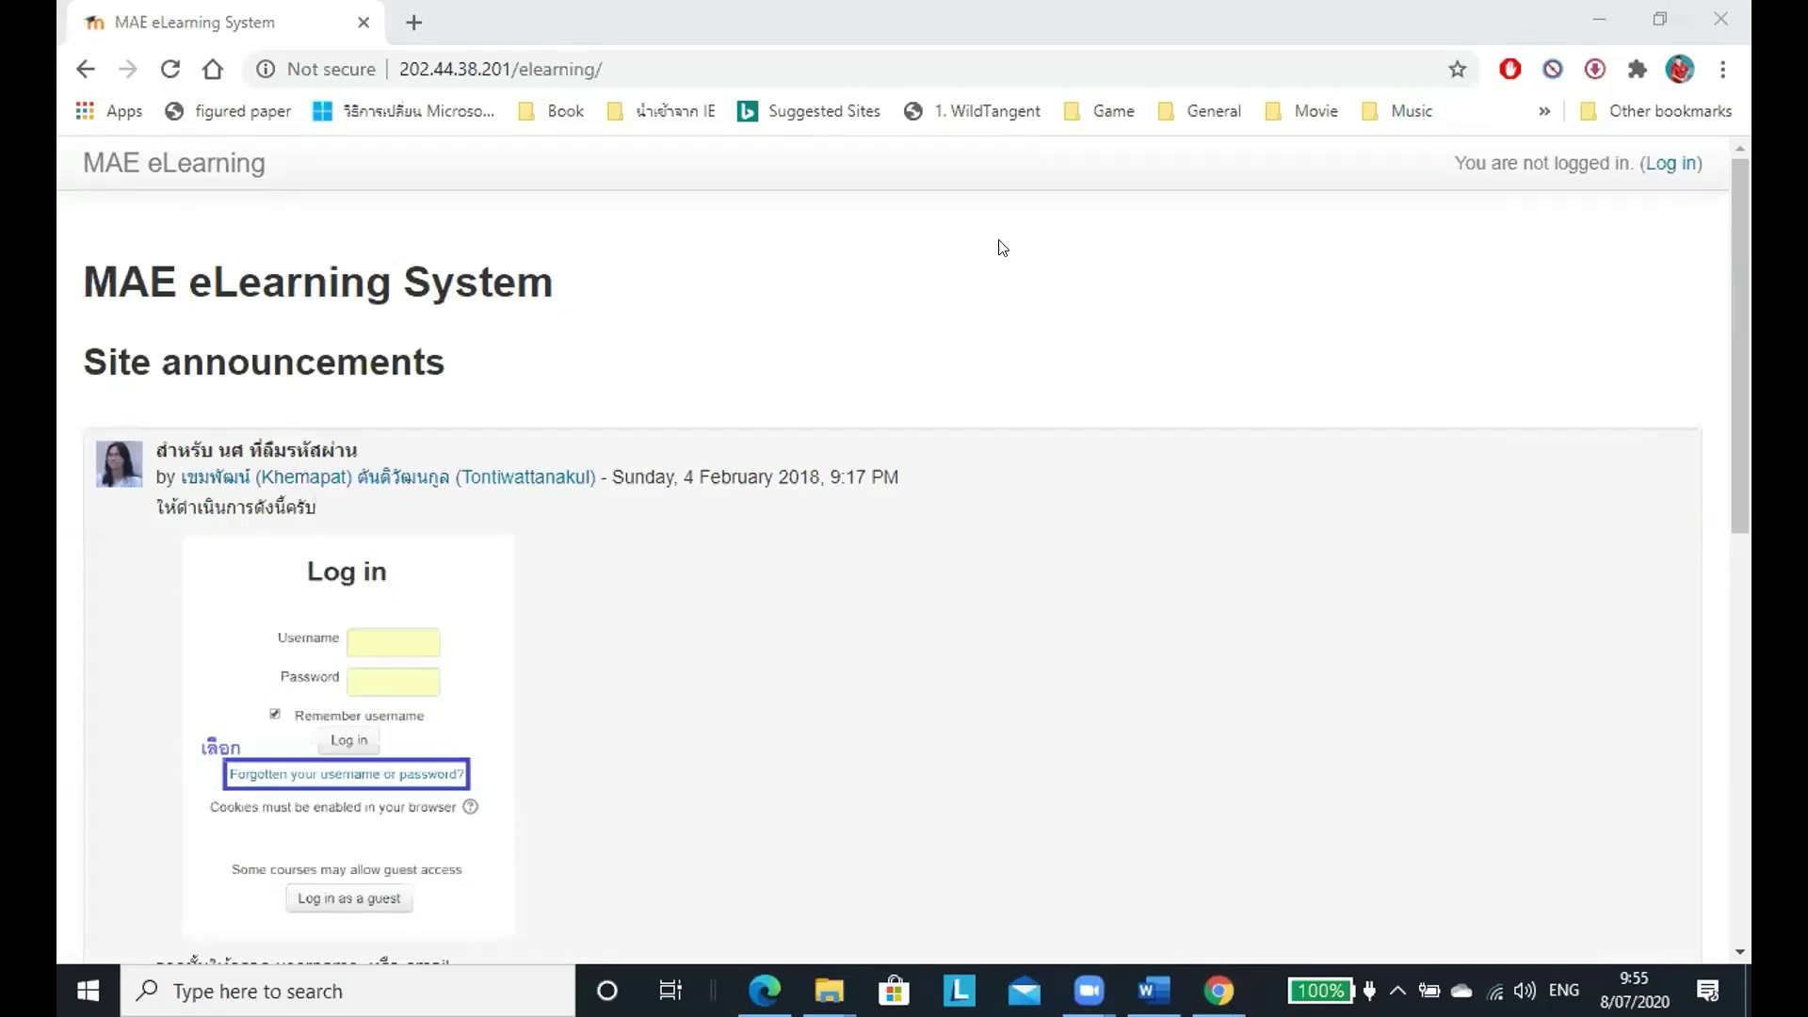
left_click(1222, 248)
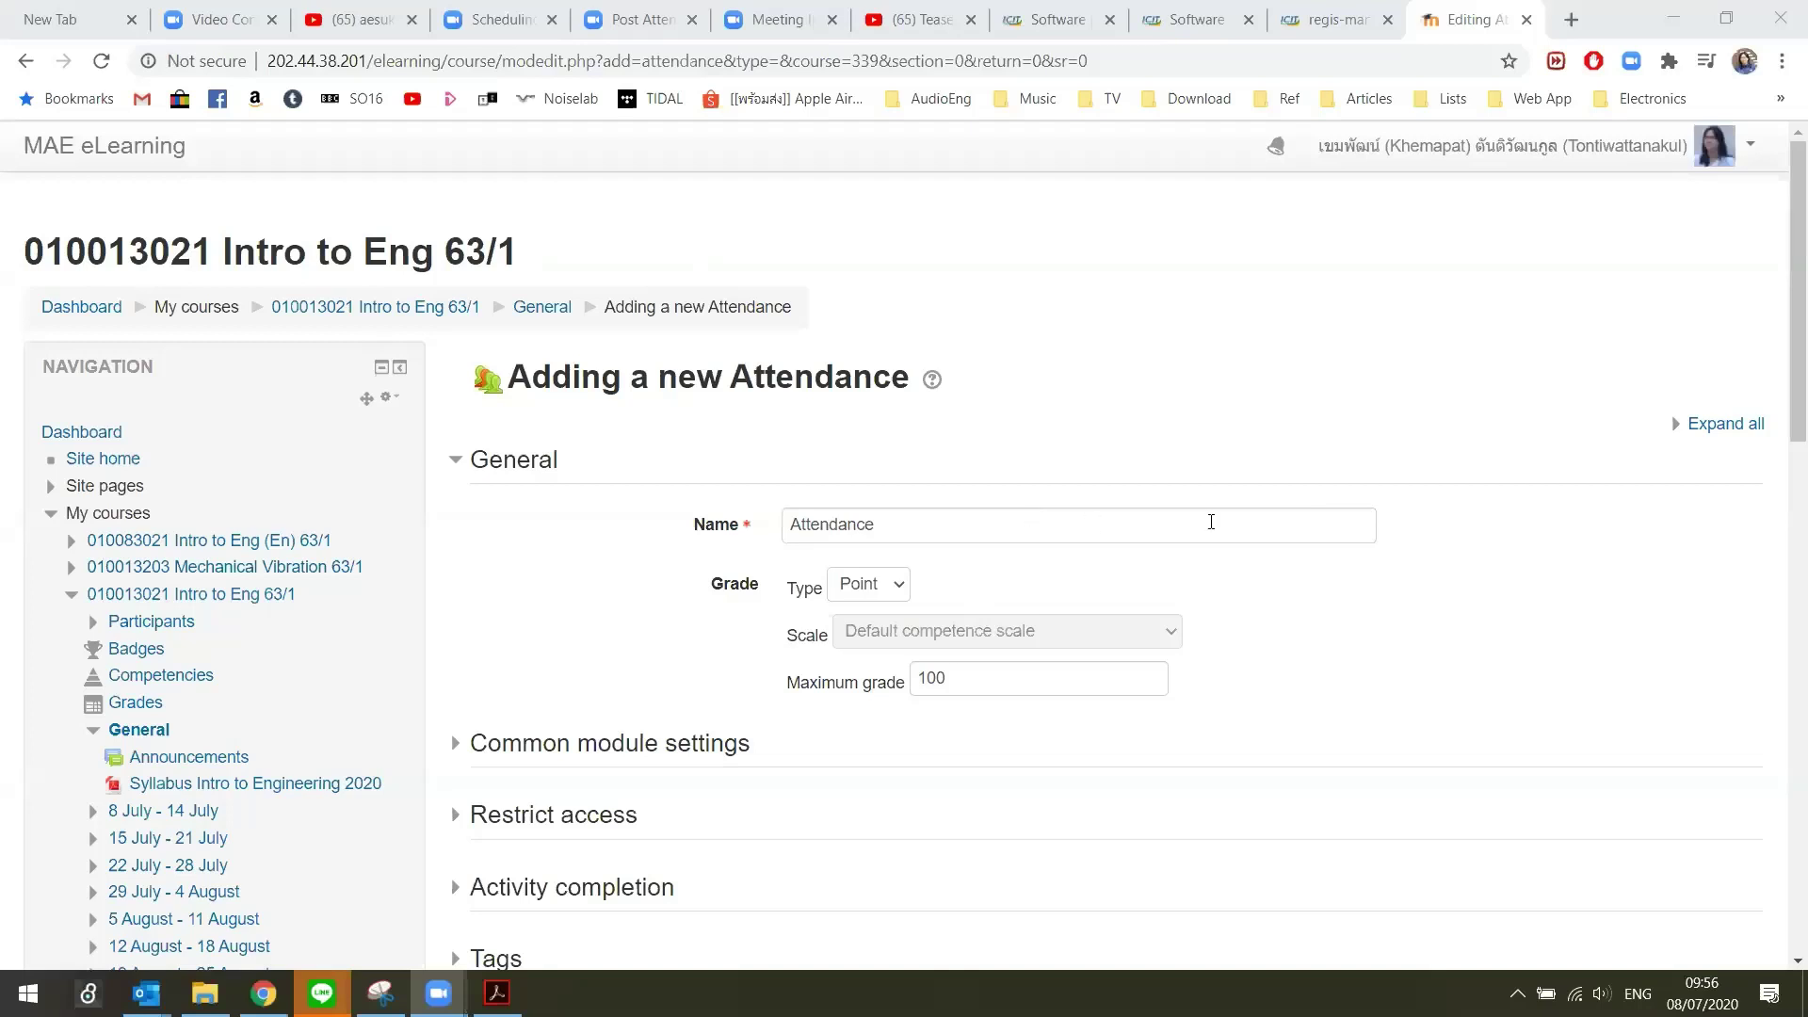
Keep the default name Attendance for the new Attendance activity in 010013021 Intro to Eng 63/1, then save it and return to the course.
left_click(962, 524)
double_click(1173, 536)
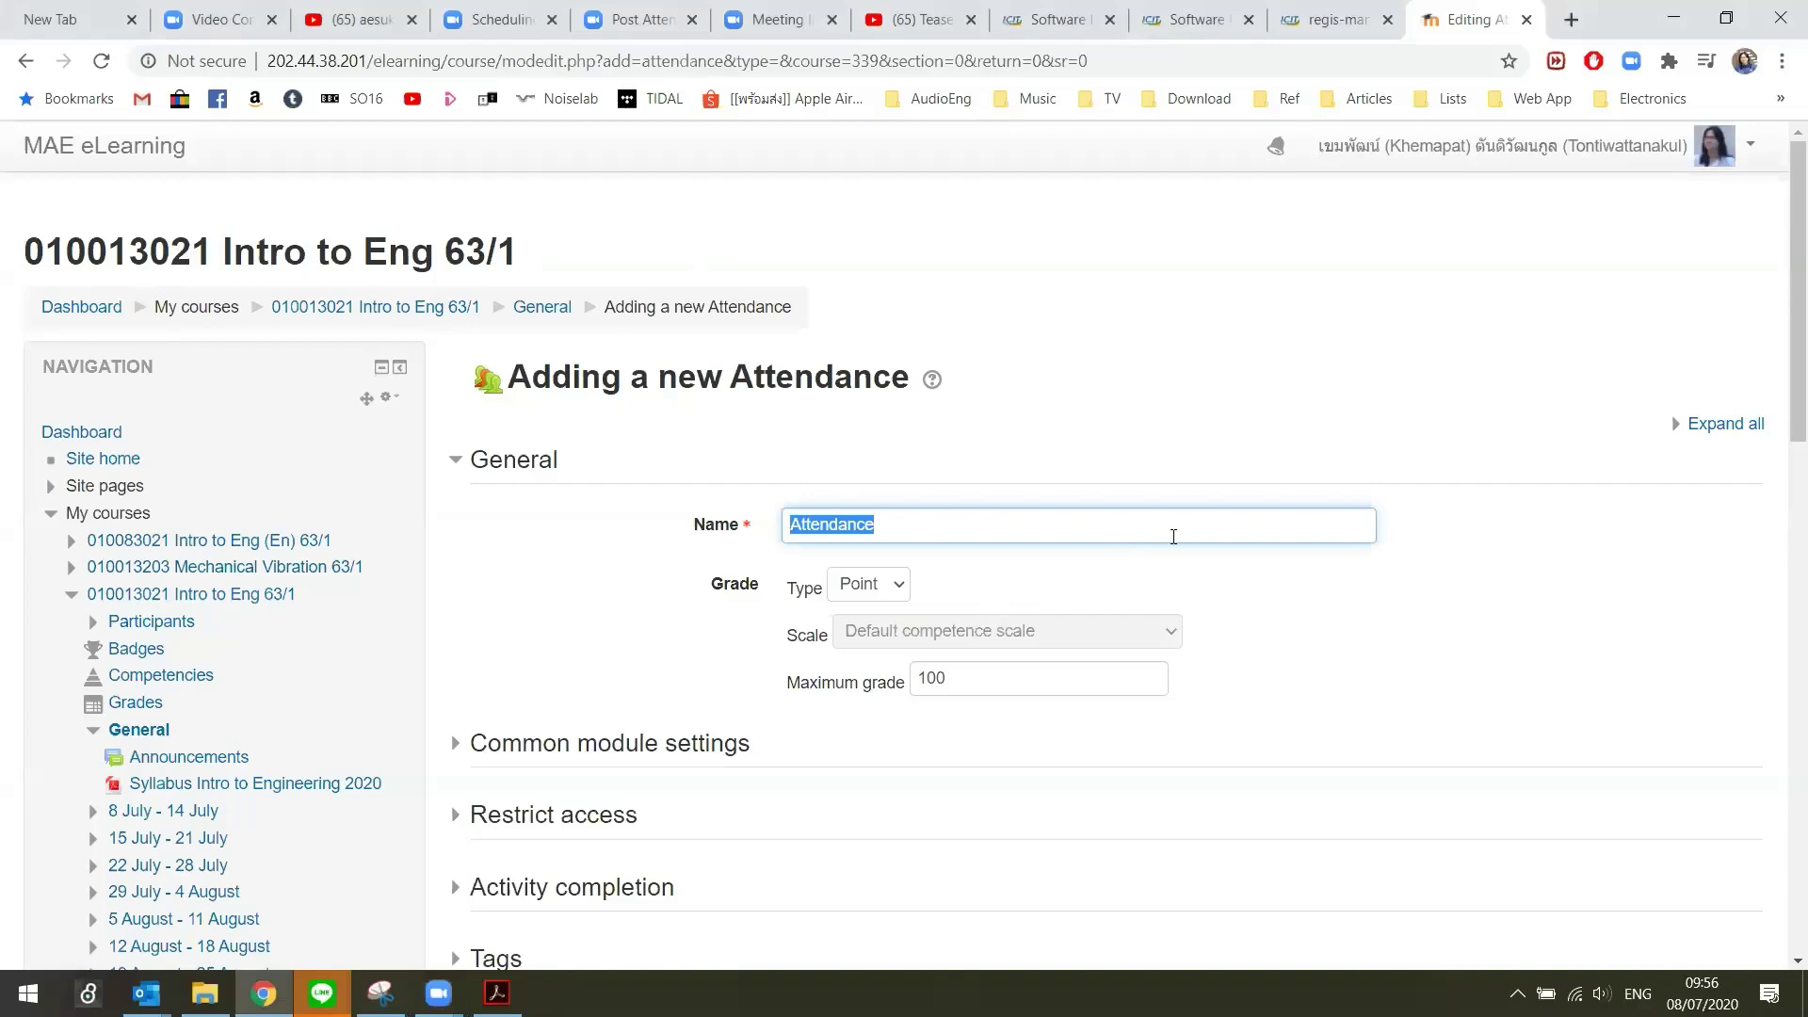
left_click(634, 617)
scroll(634, 618, "down", 6)
left_click(955, 435)
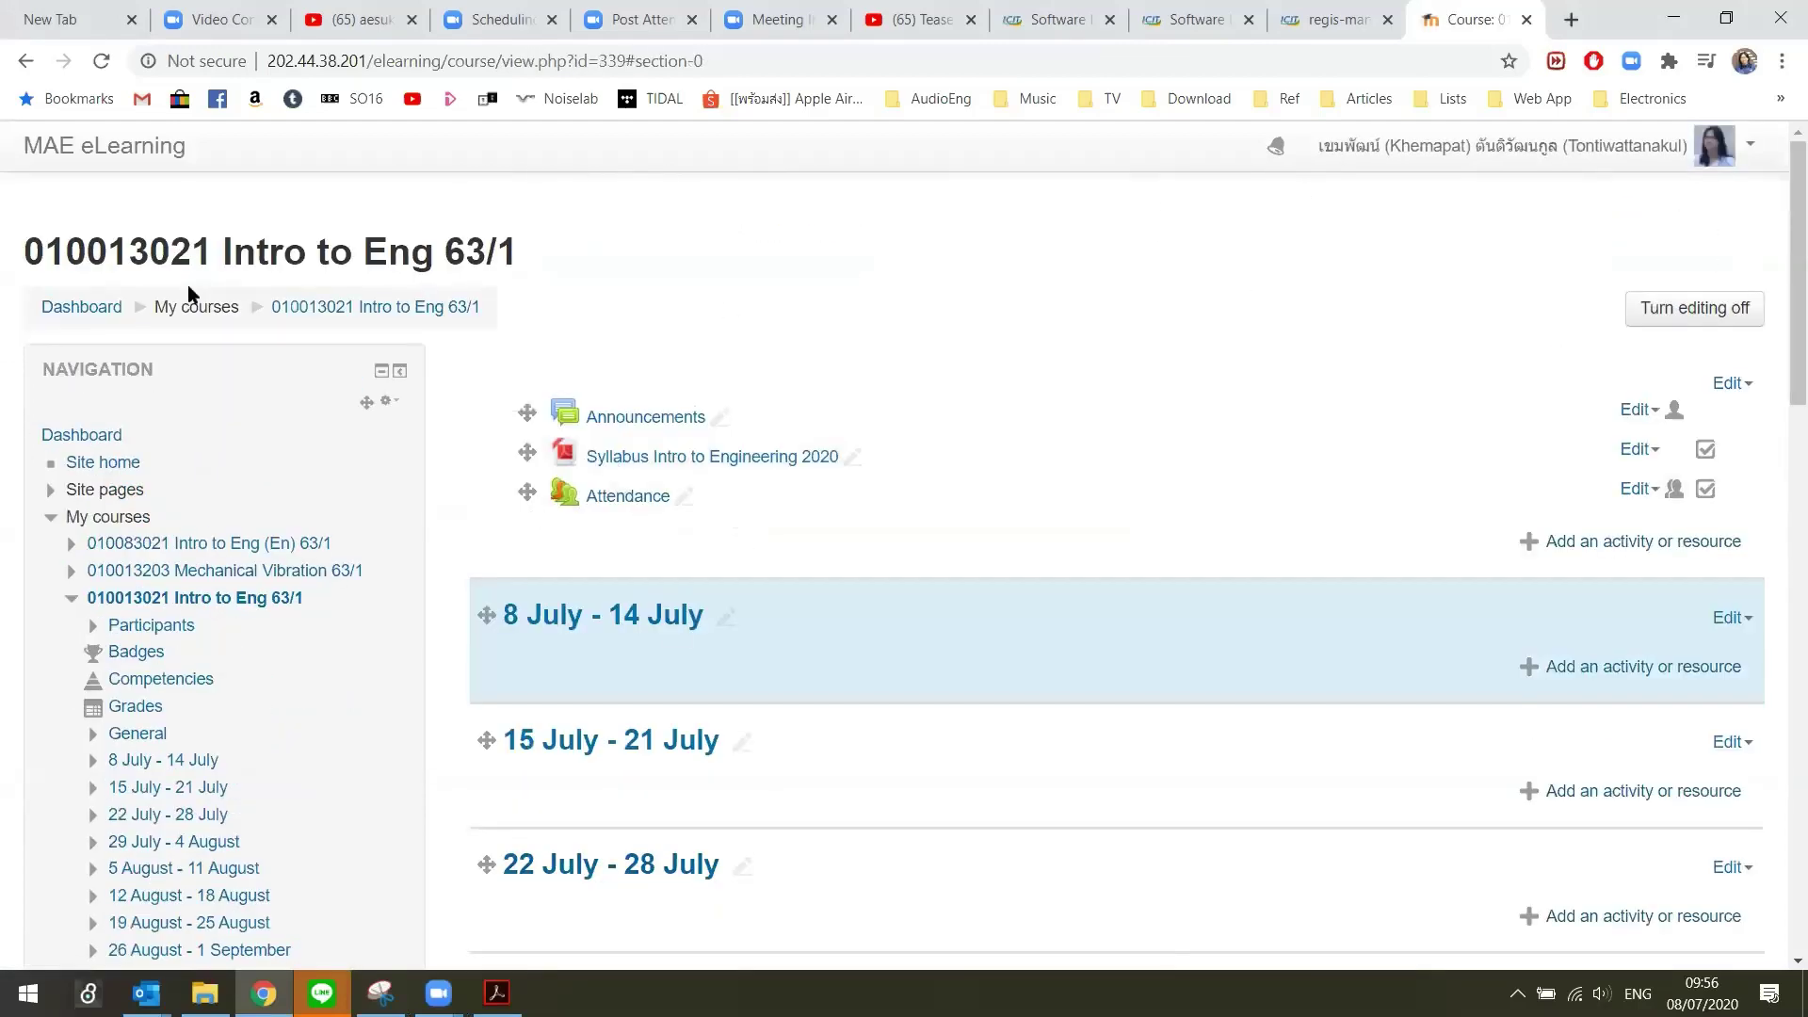
Open the 010013002 Mech Eng Drawing 63/1 course from the dashboard and display its participants list.
left_click(64, 309)
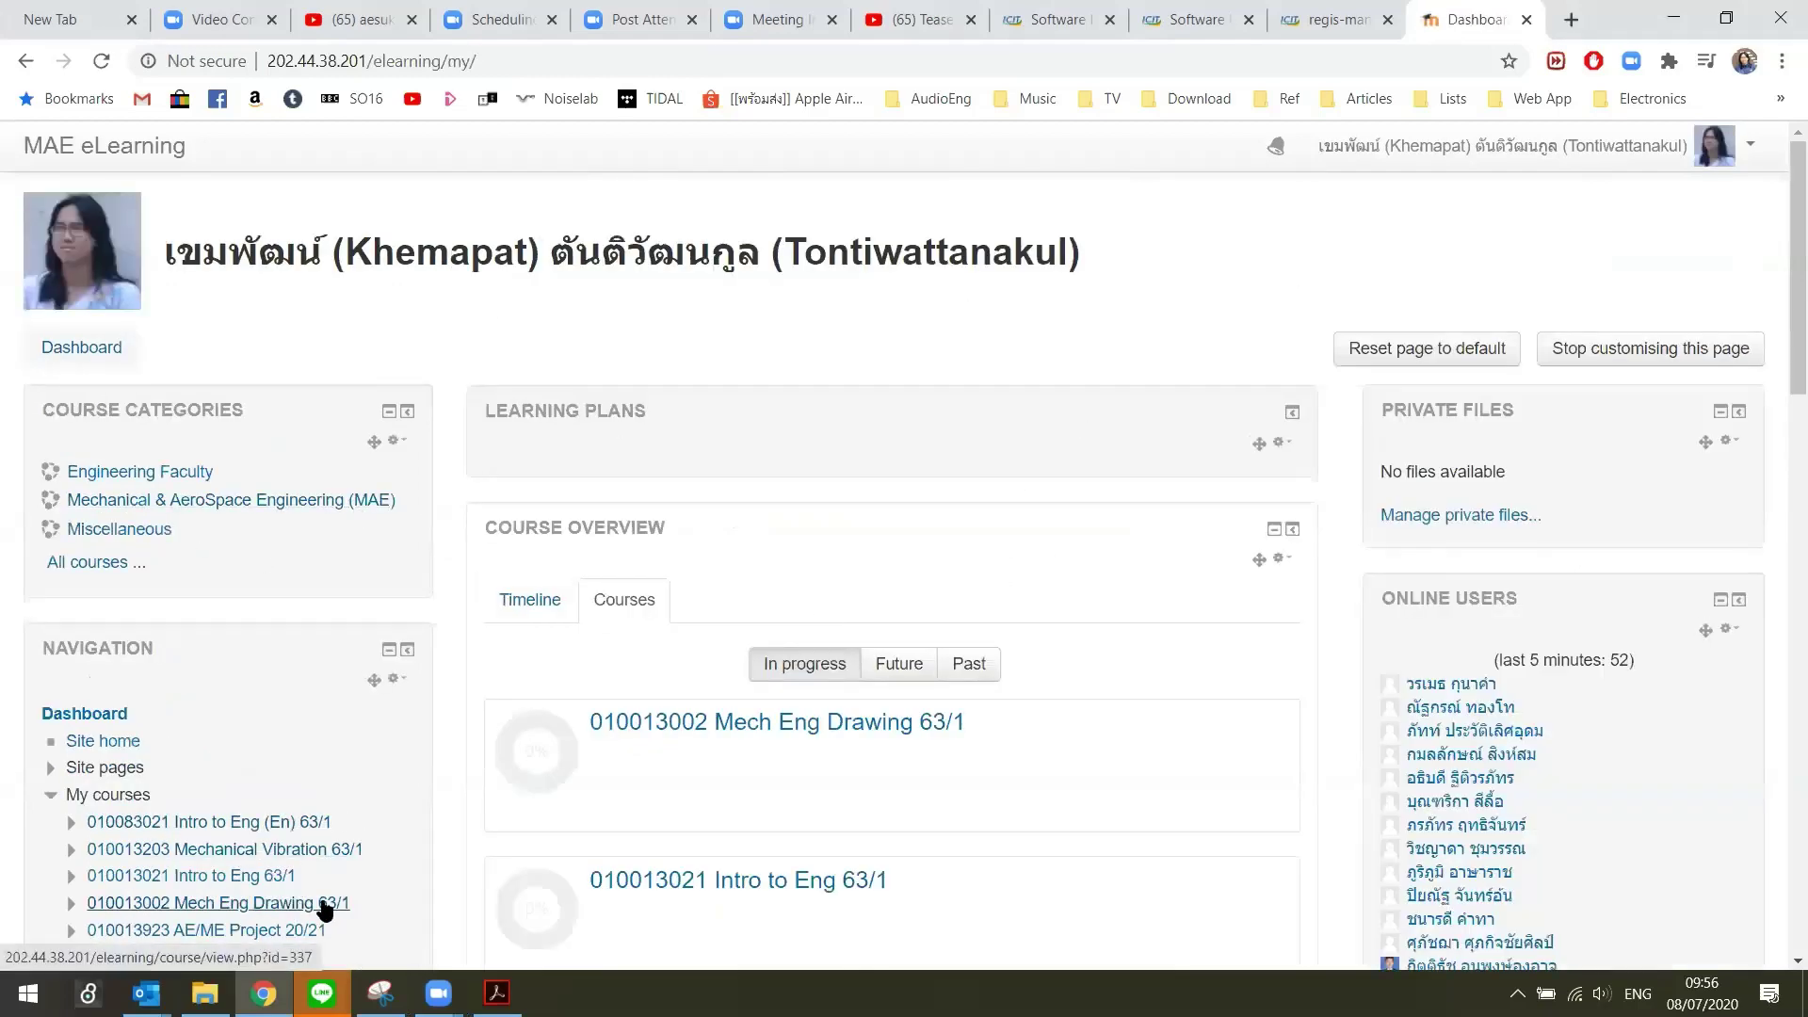
scroll(363, 807, "down", 3)
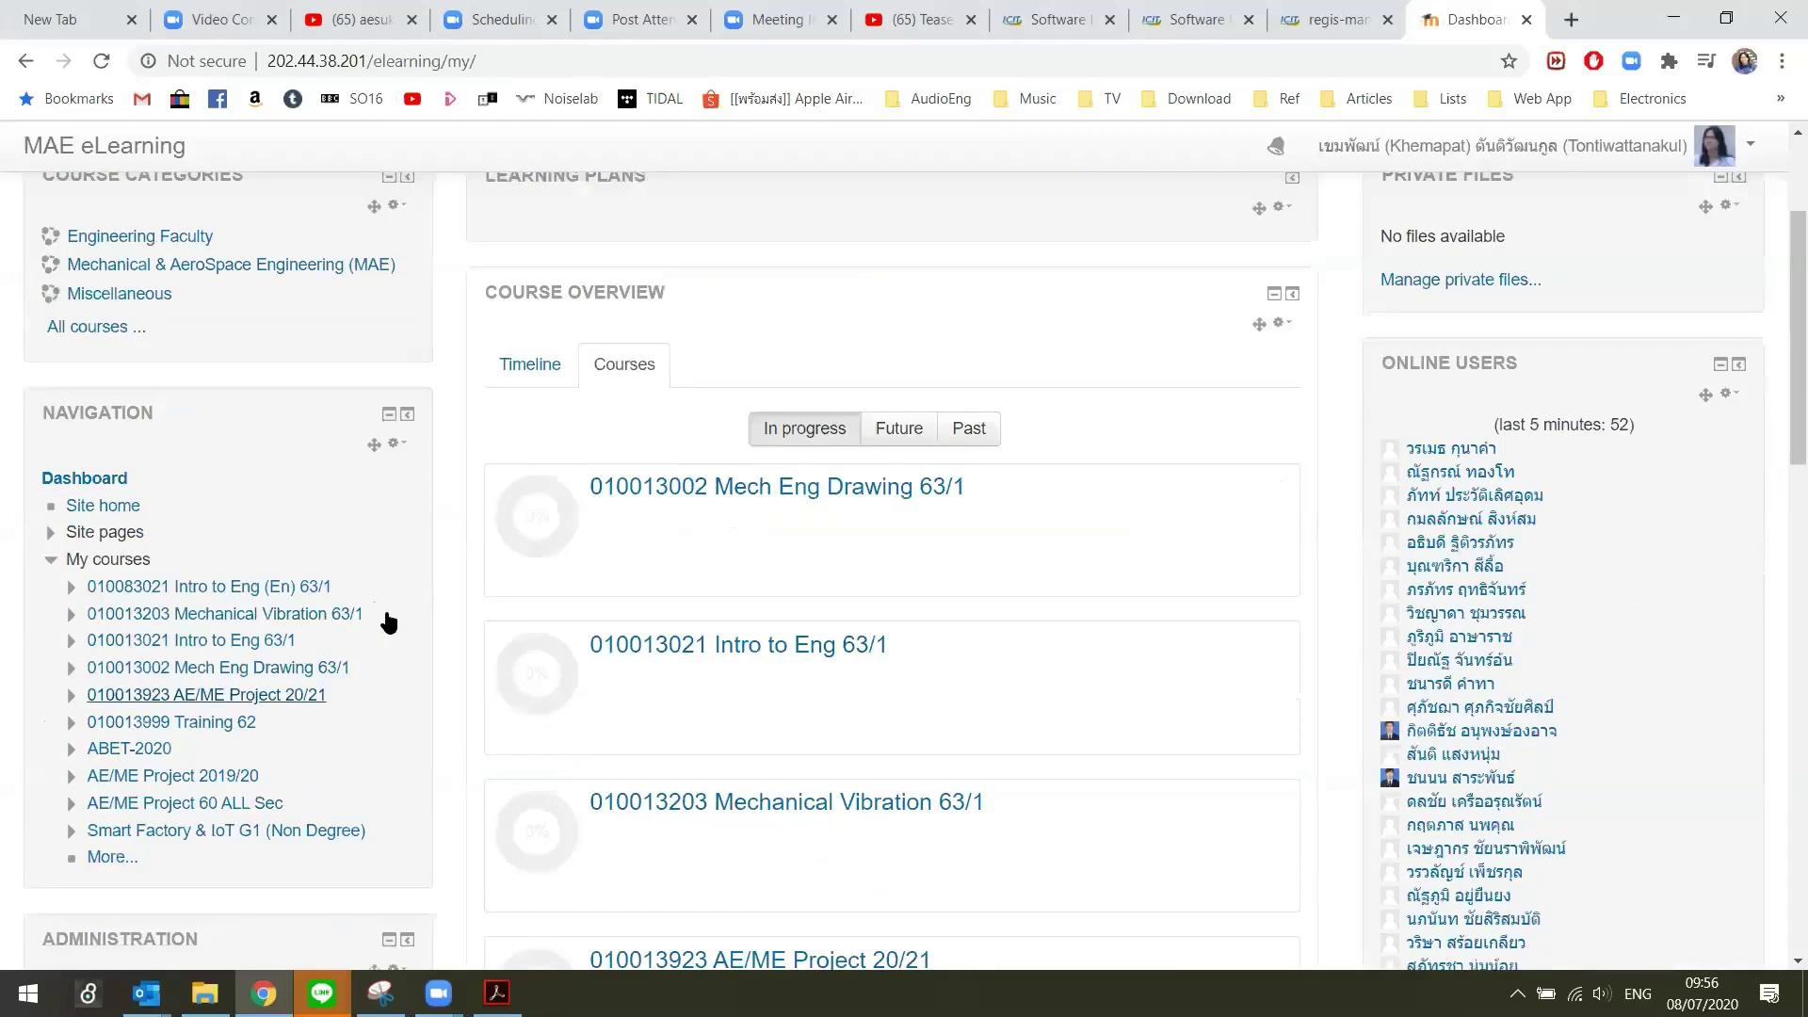
left_click(315, 671)
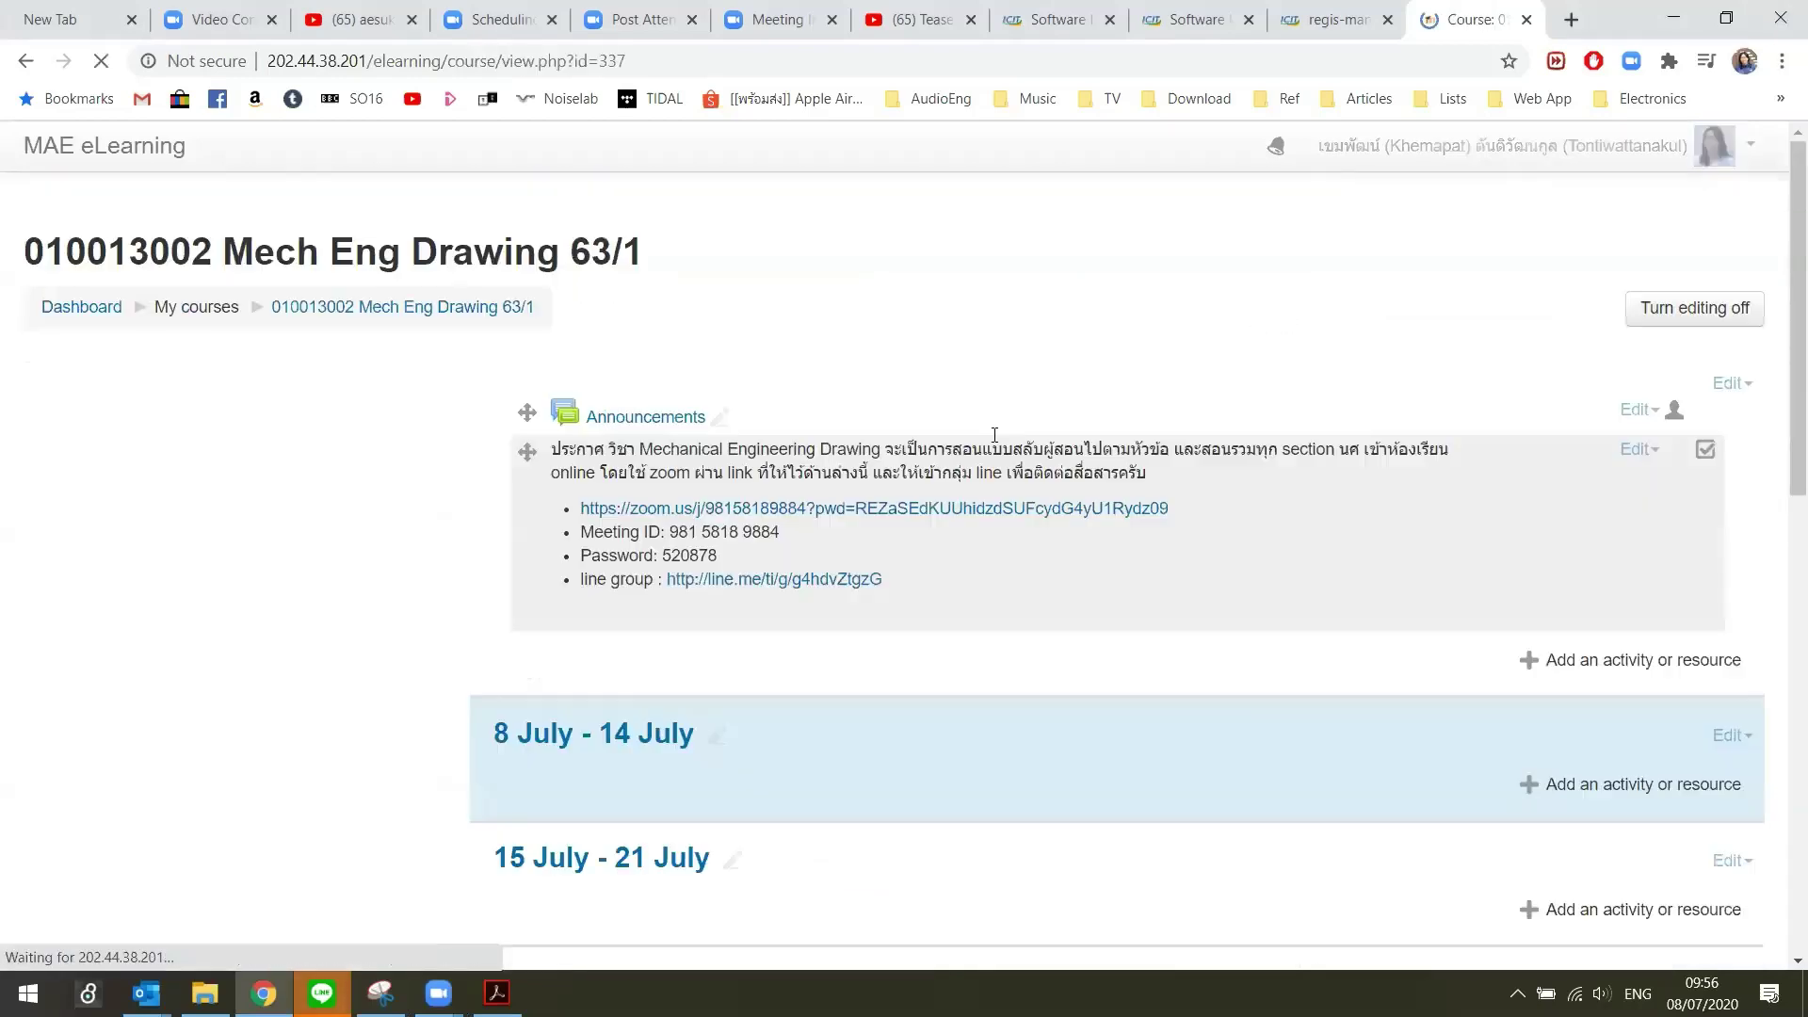
scroll(240, 563, "down", 3)
left_click(150, 298)
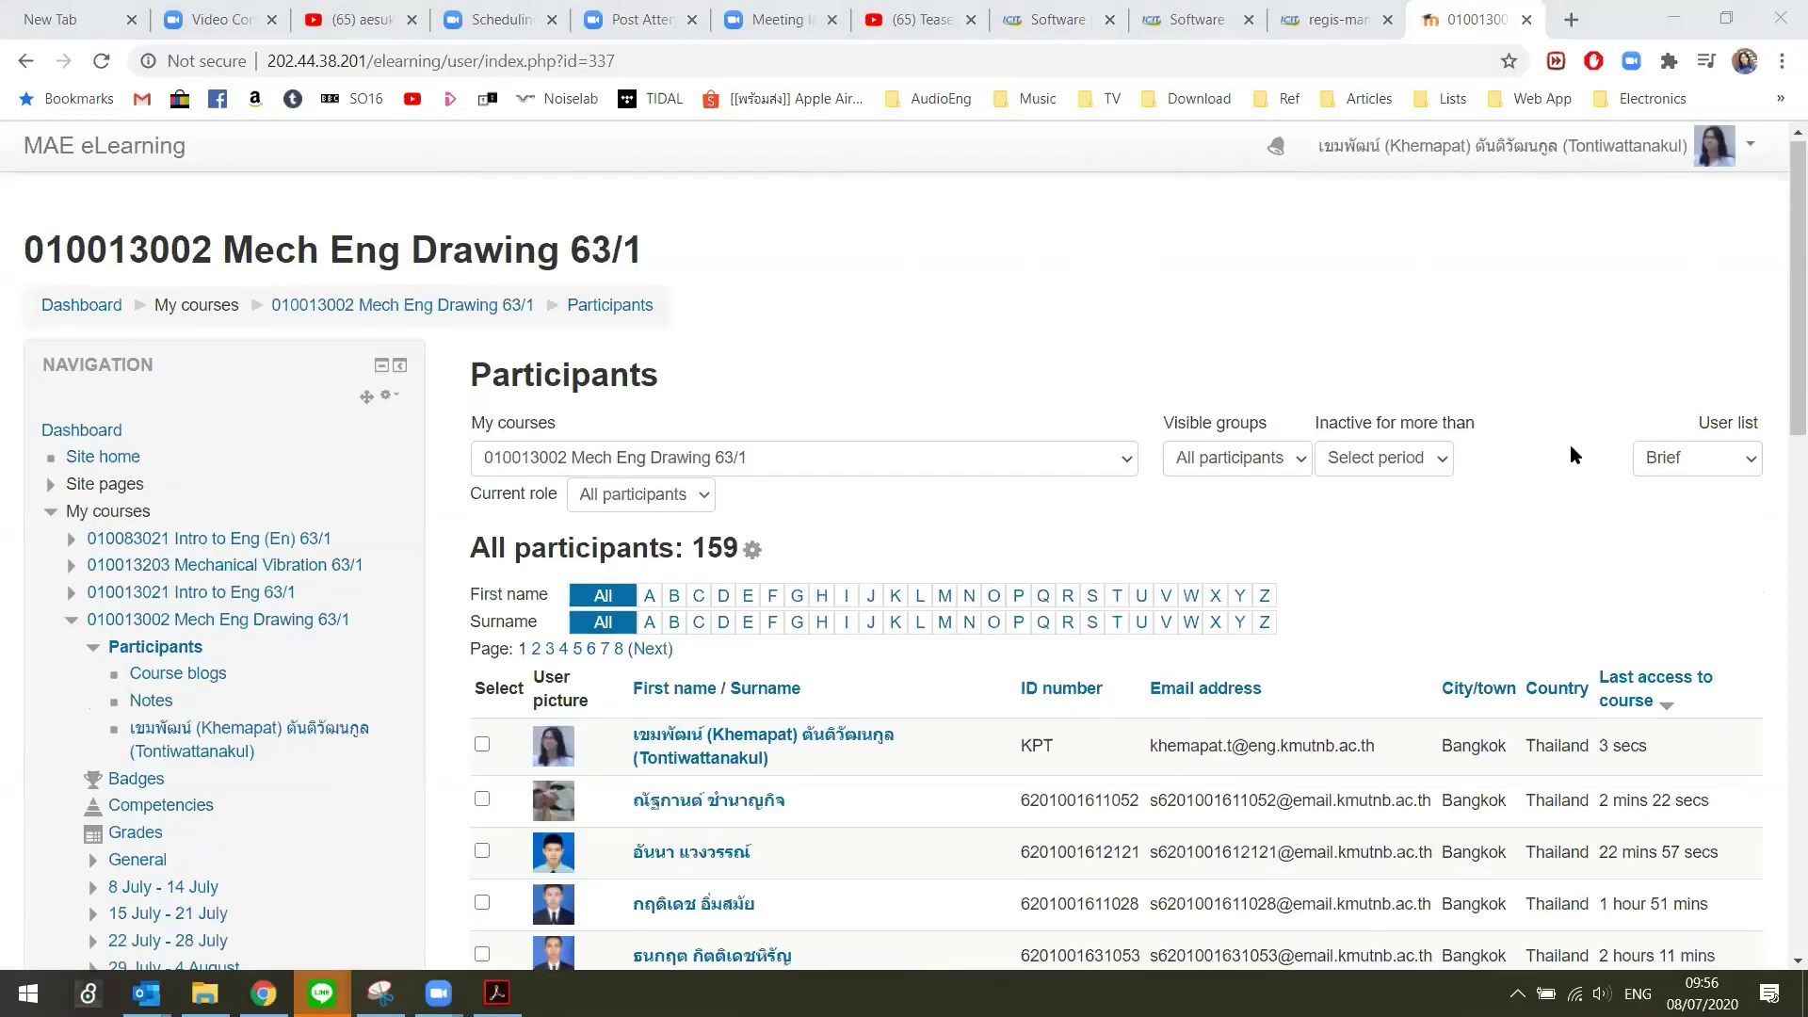
Examine the Mech Eng Drawing participants list, including the last access times, page links and bulk selection options.
scroll(1569, 444, "down", 2)
scroll(1639, 605, "down", 1)
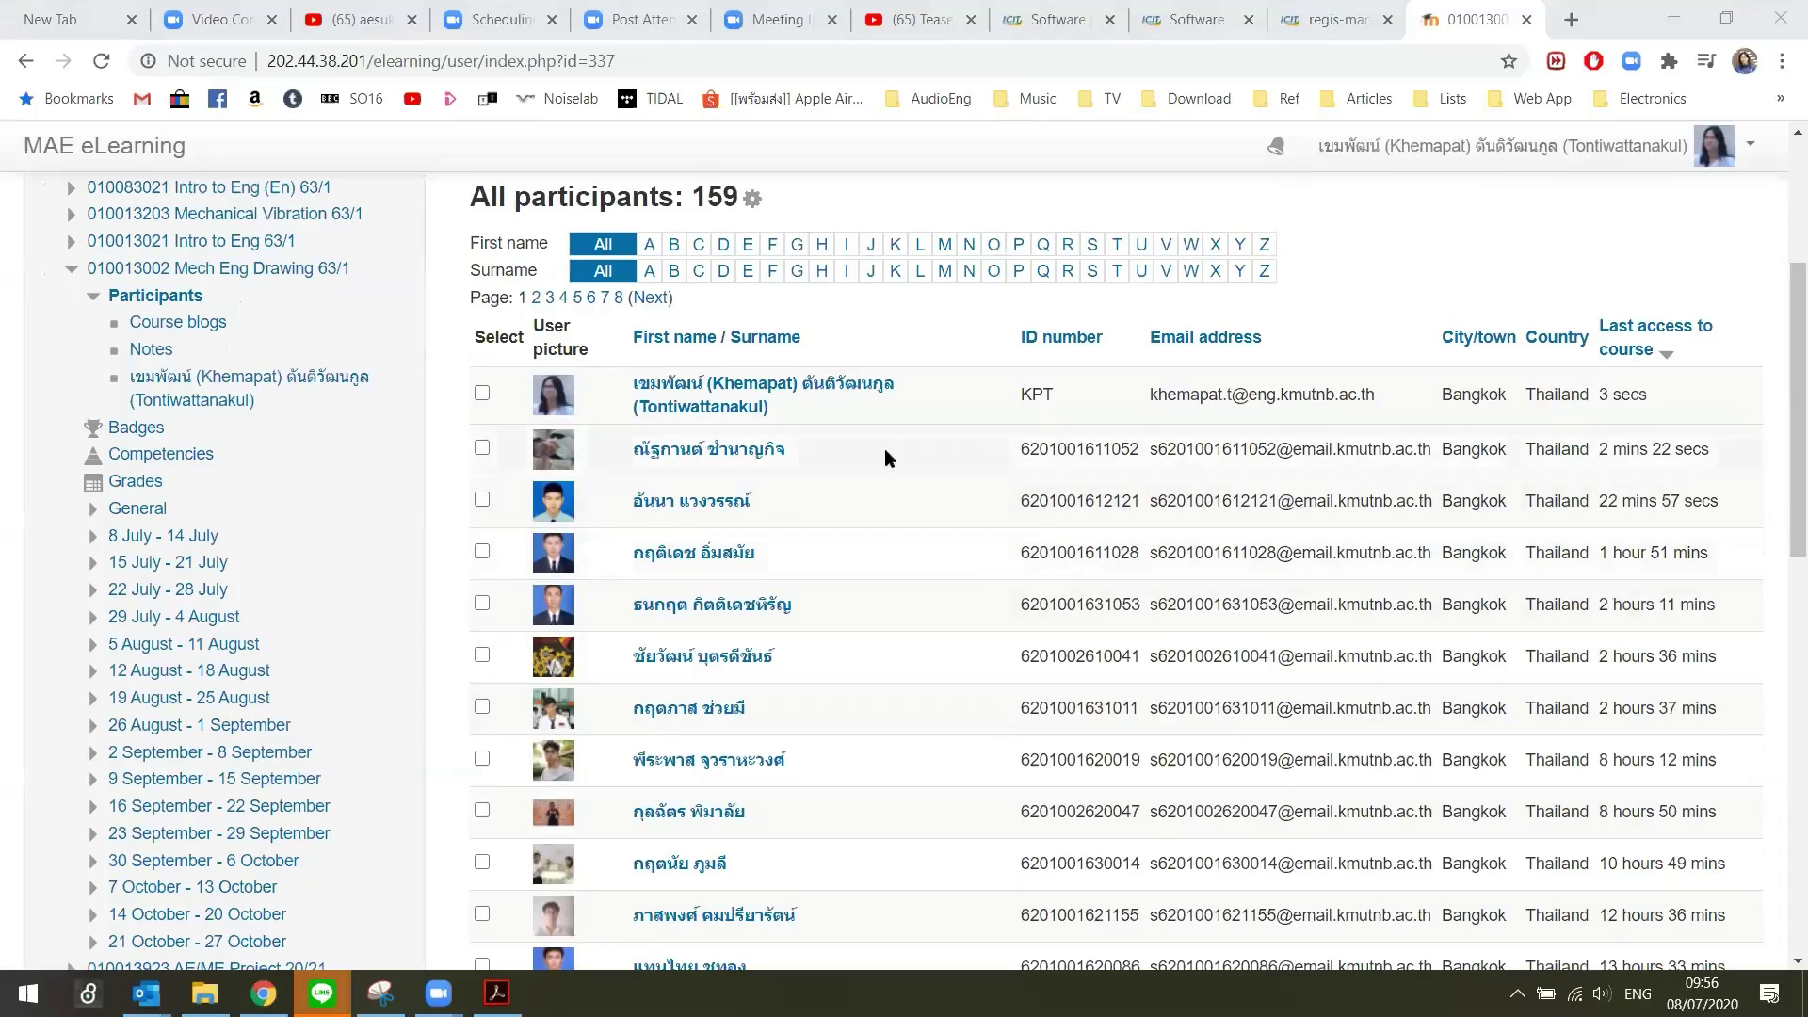
scroll(885, 448, "up", 3)
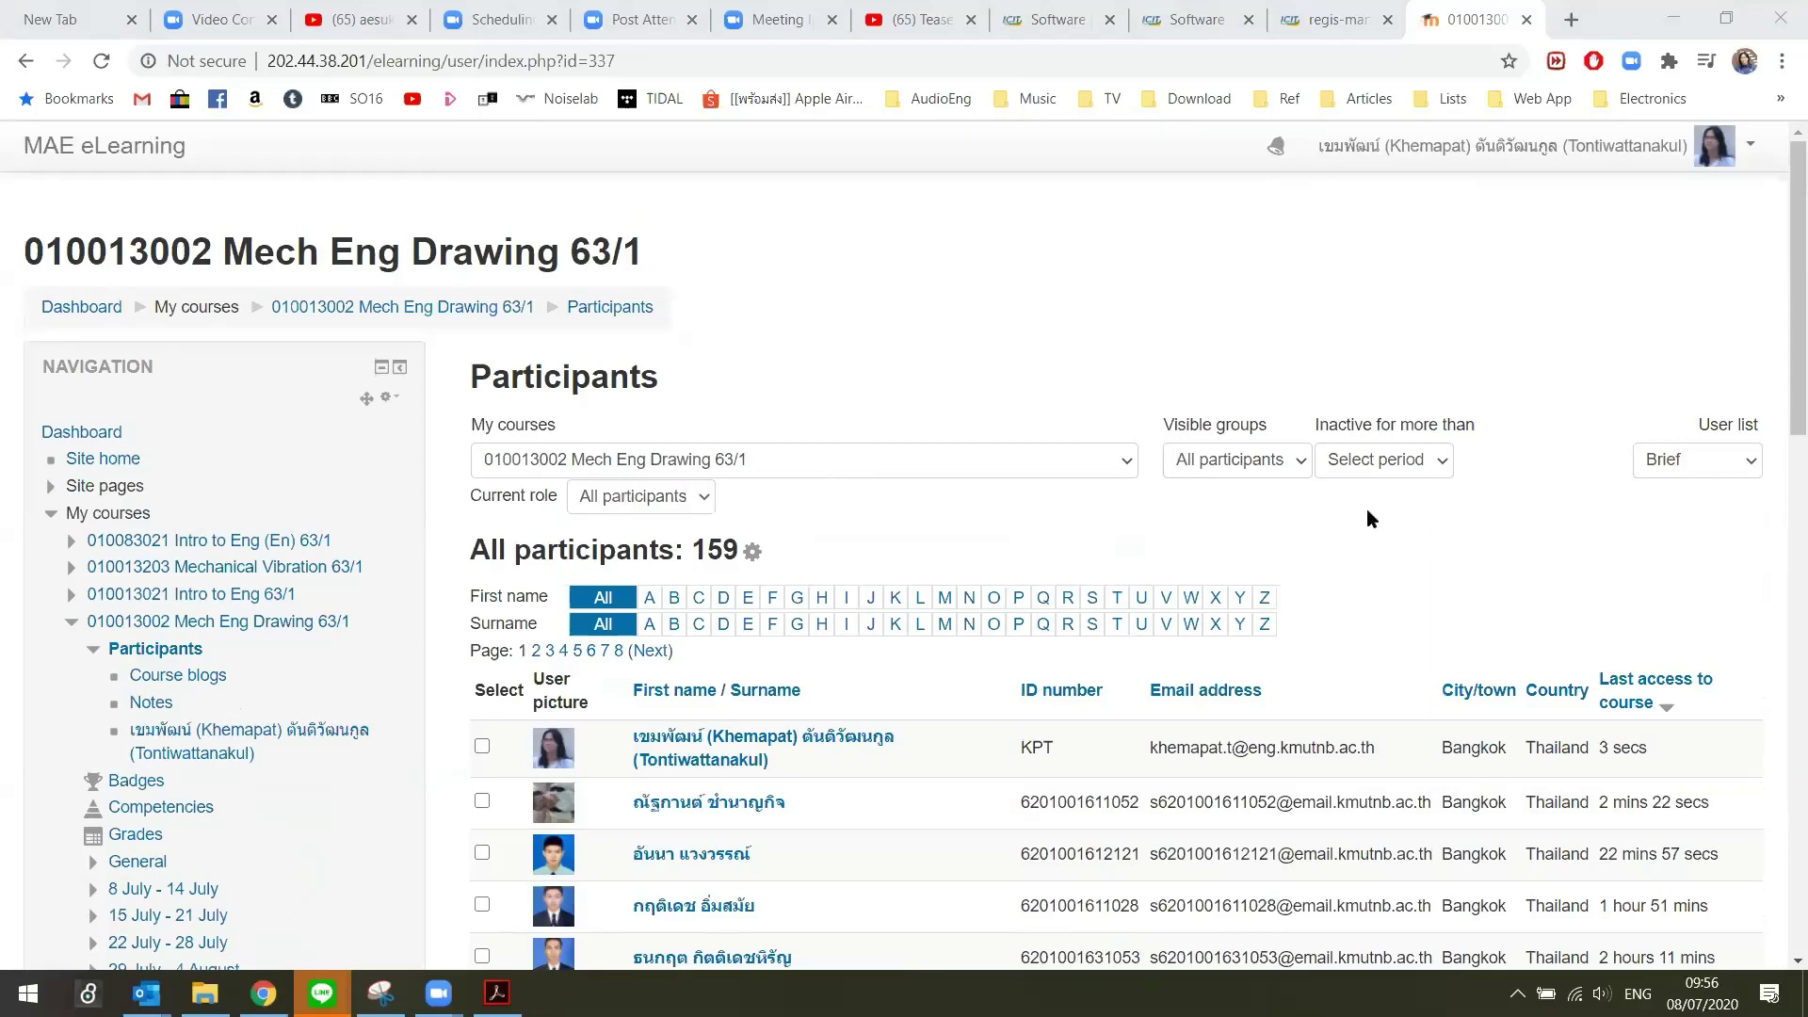
scroll(1365, 508, "down", 5)
scroll(1506, 377, "down", 4)
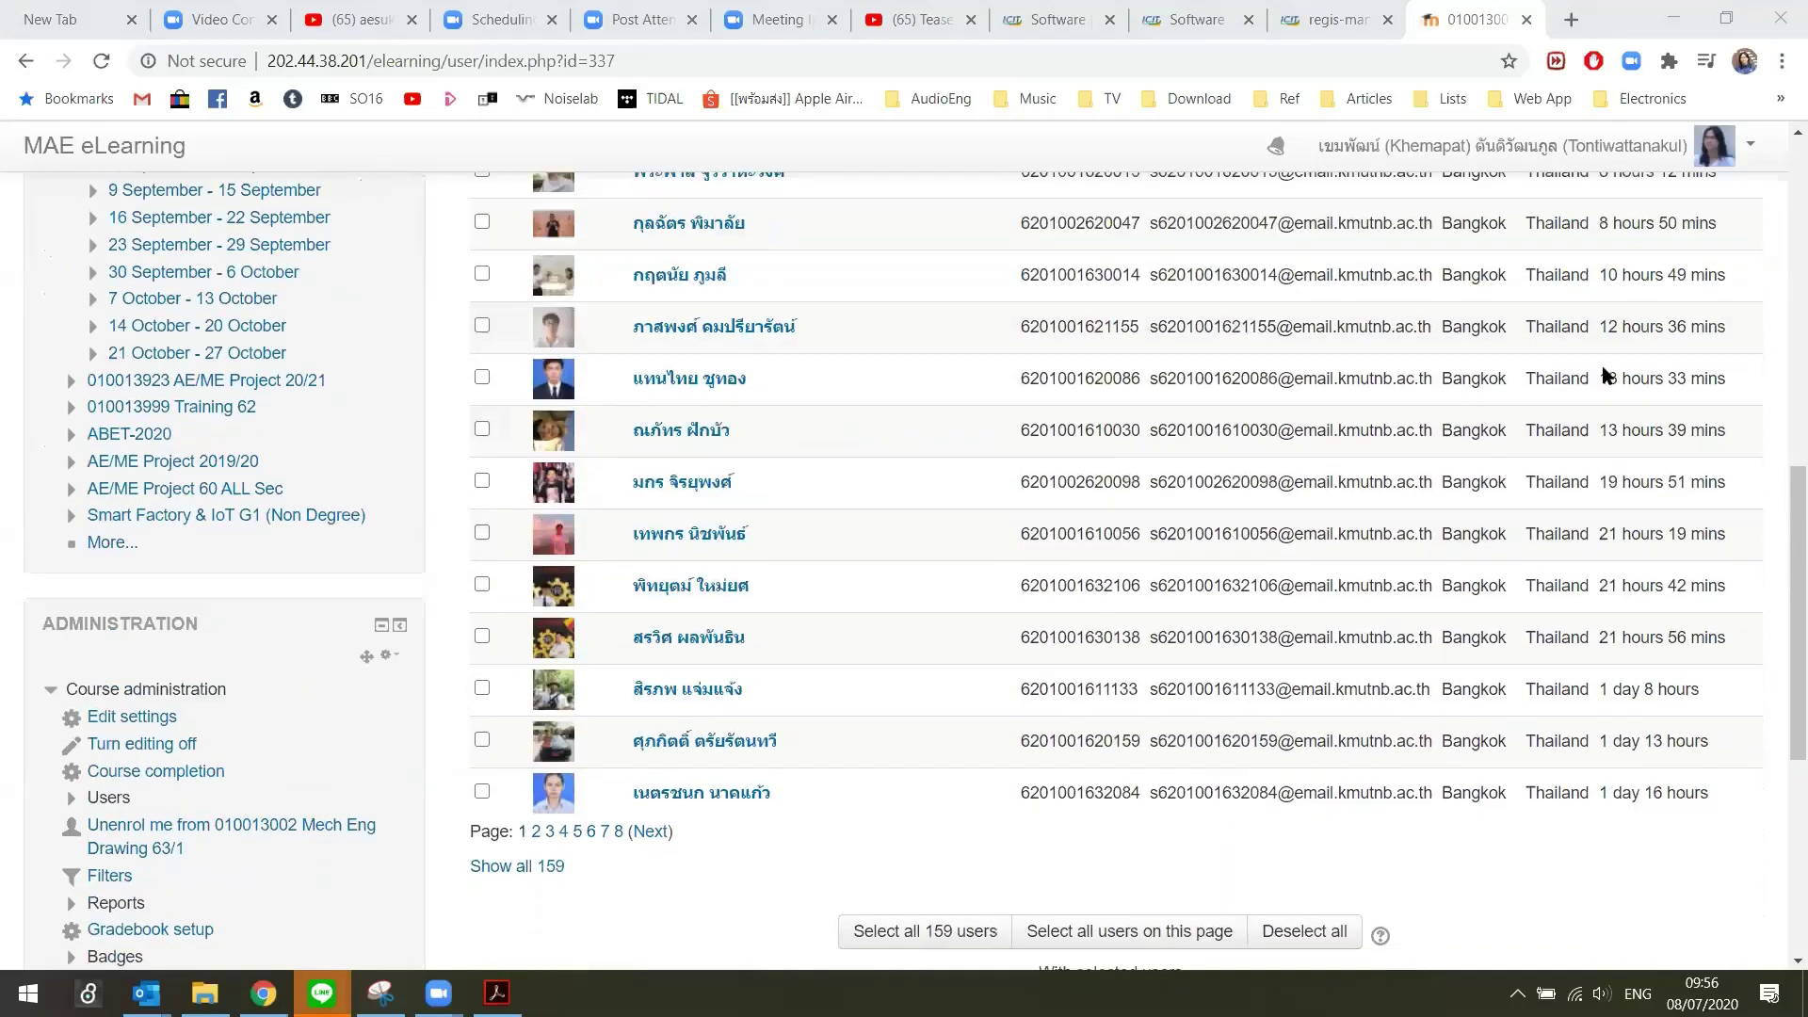
scroll(1098, 750, "down", 6)
scroll(789, 619, "up", 4)
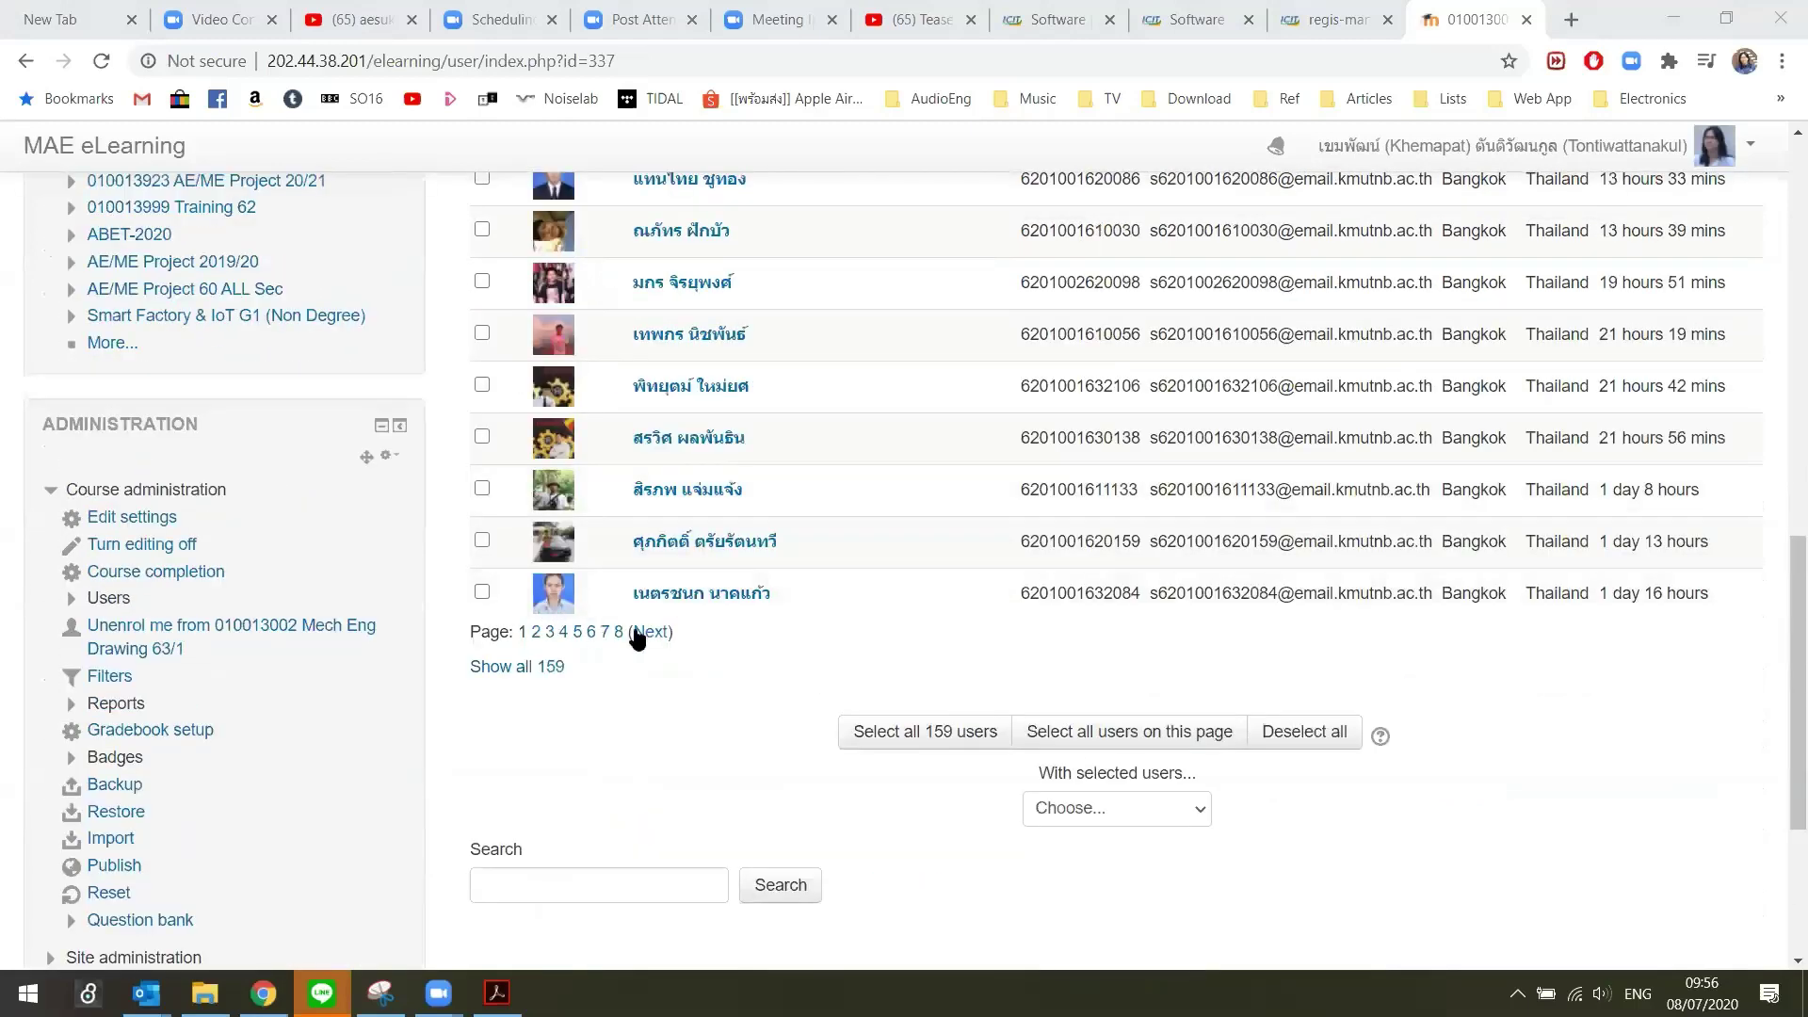
scroll(1017, 561, "up", 11)
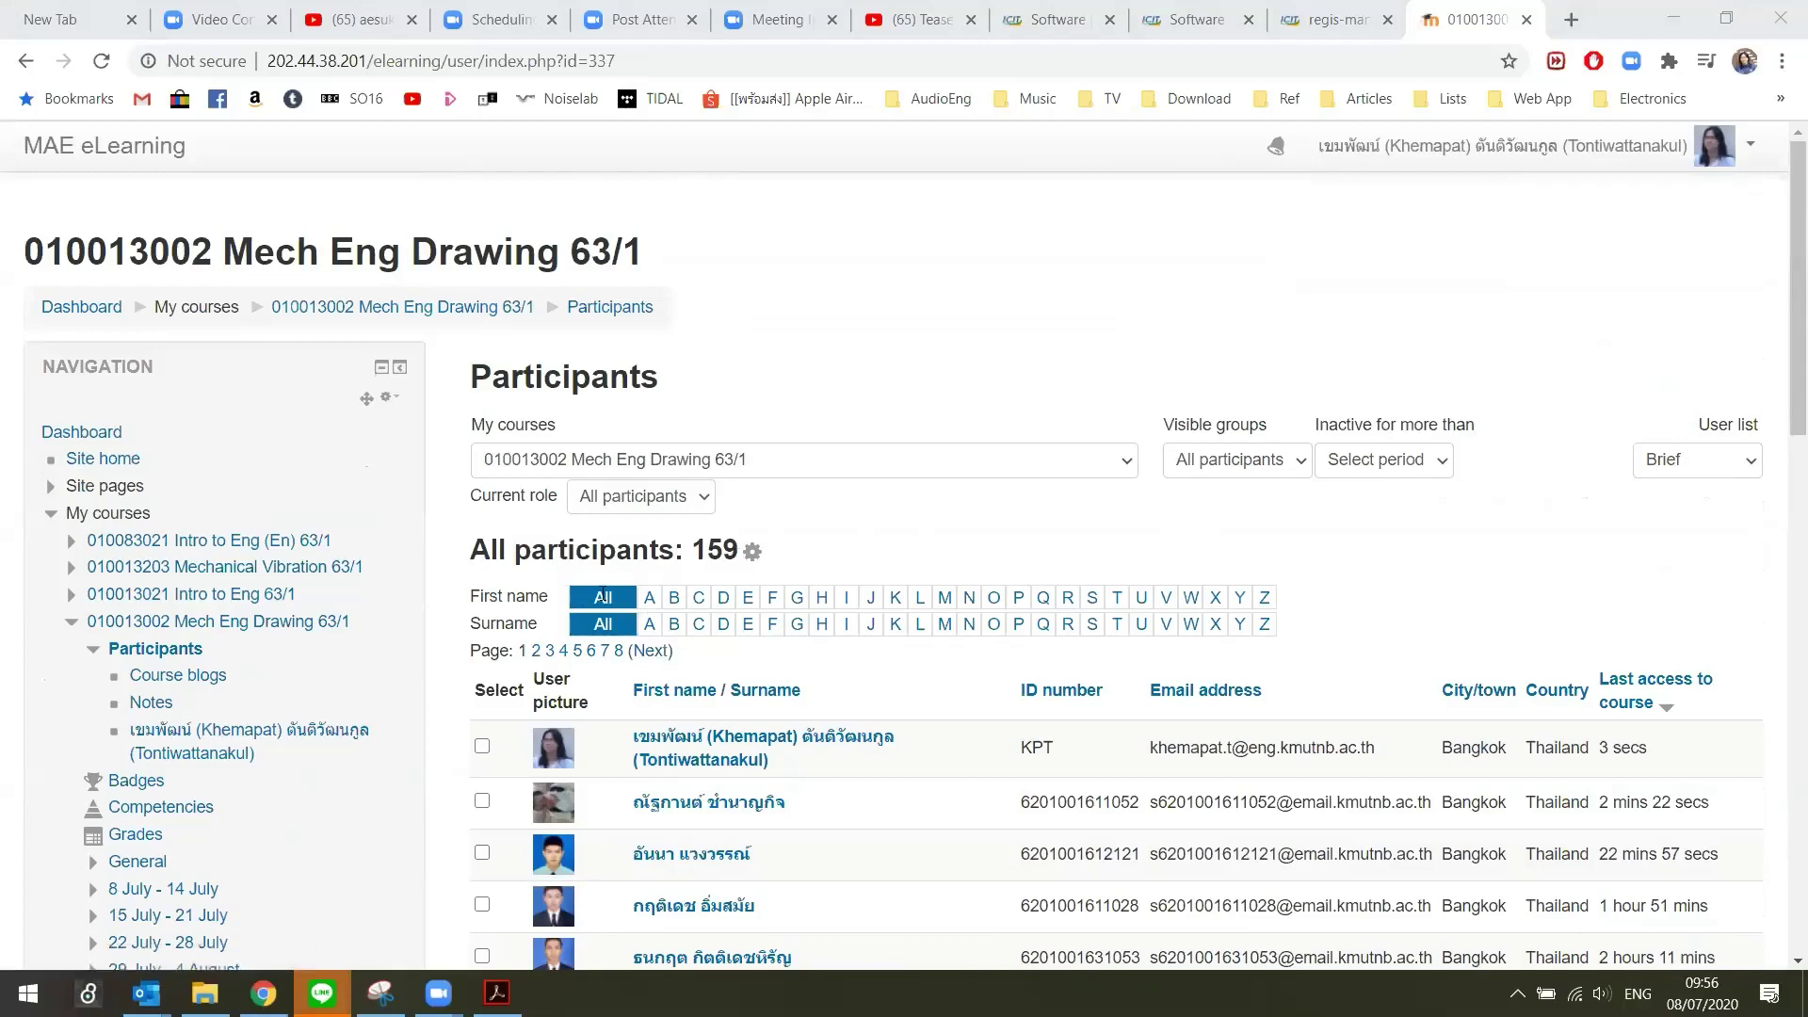
scroll(782, 640, "down", 6)
scroll(702, 770, "down", 5)
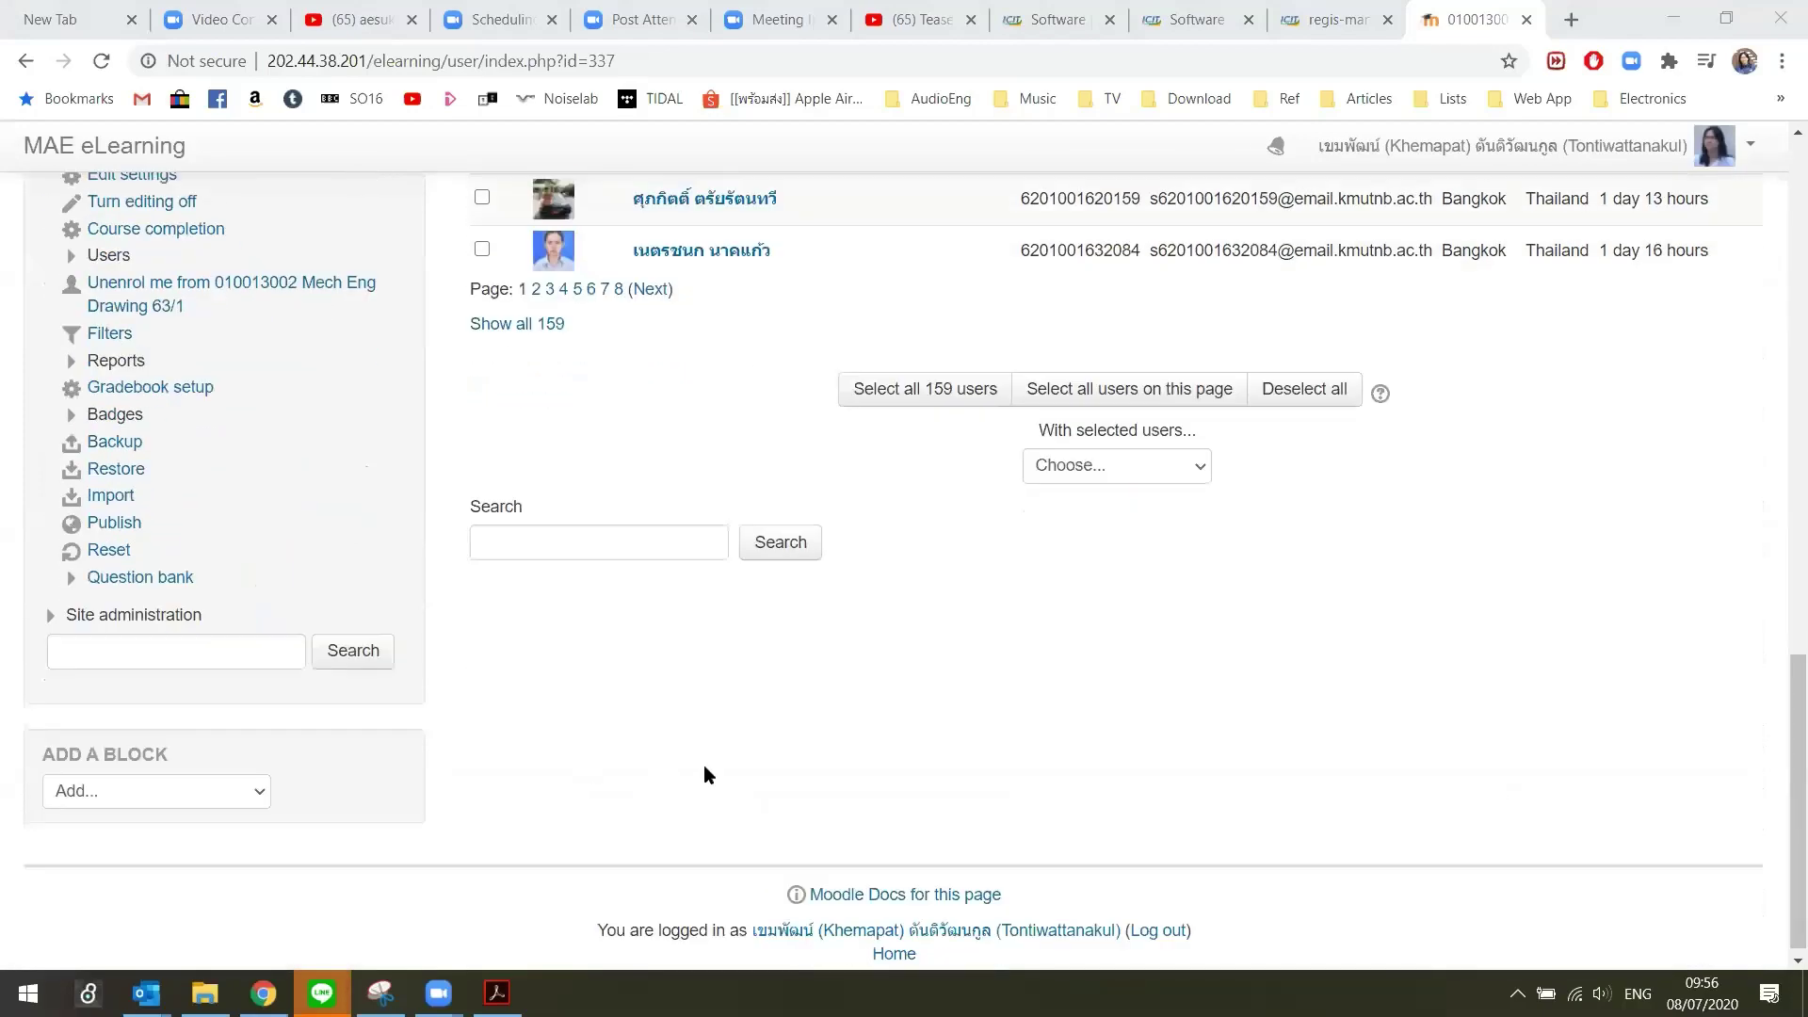
scroll(1000, 517, "up", 10)
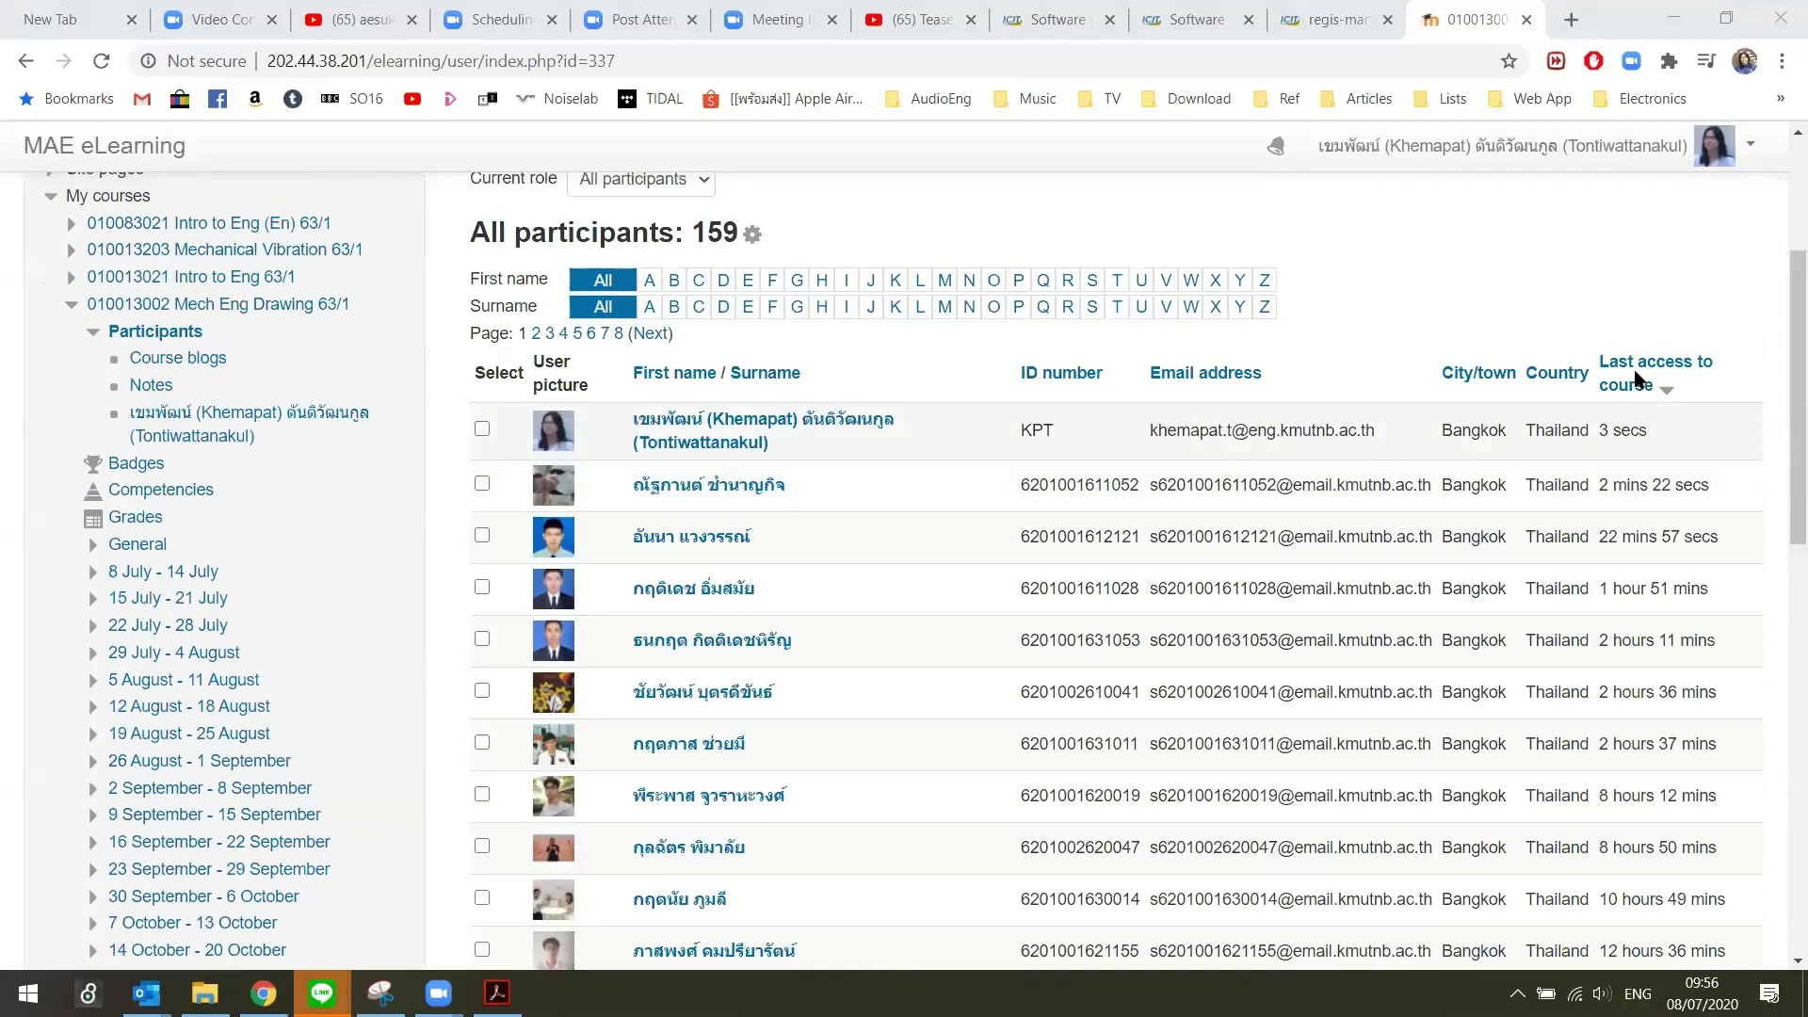
Sort the participants by last access to course and examine the access status of those on the first page.
left_click(1642, 378)
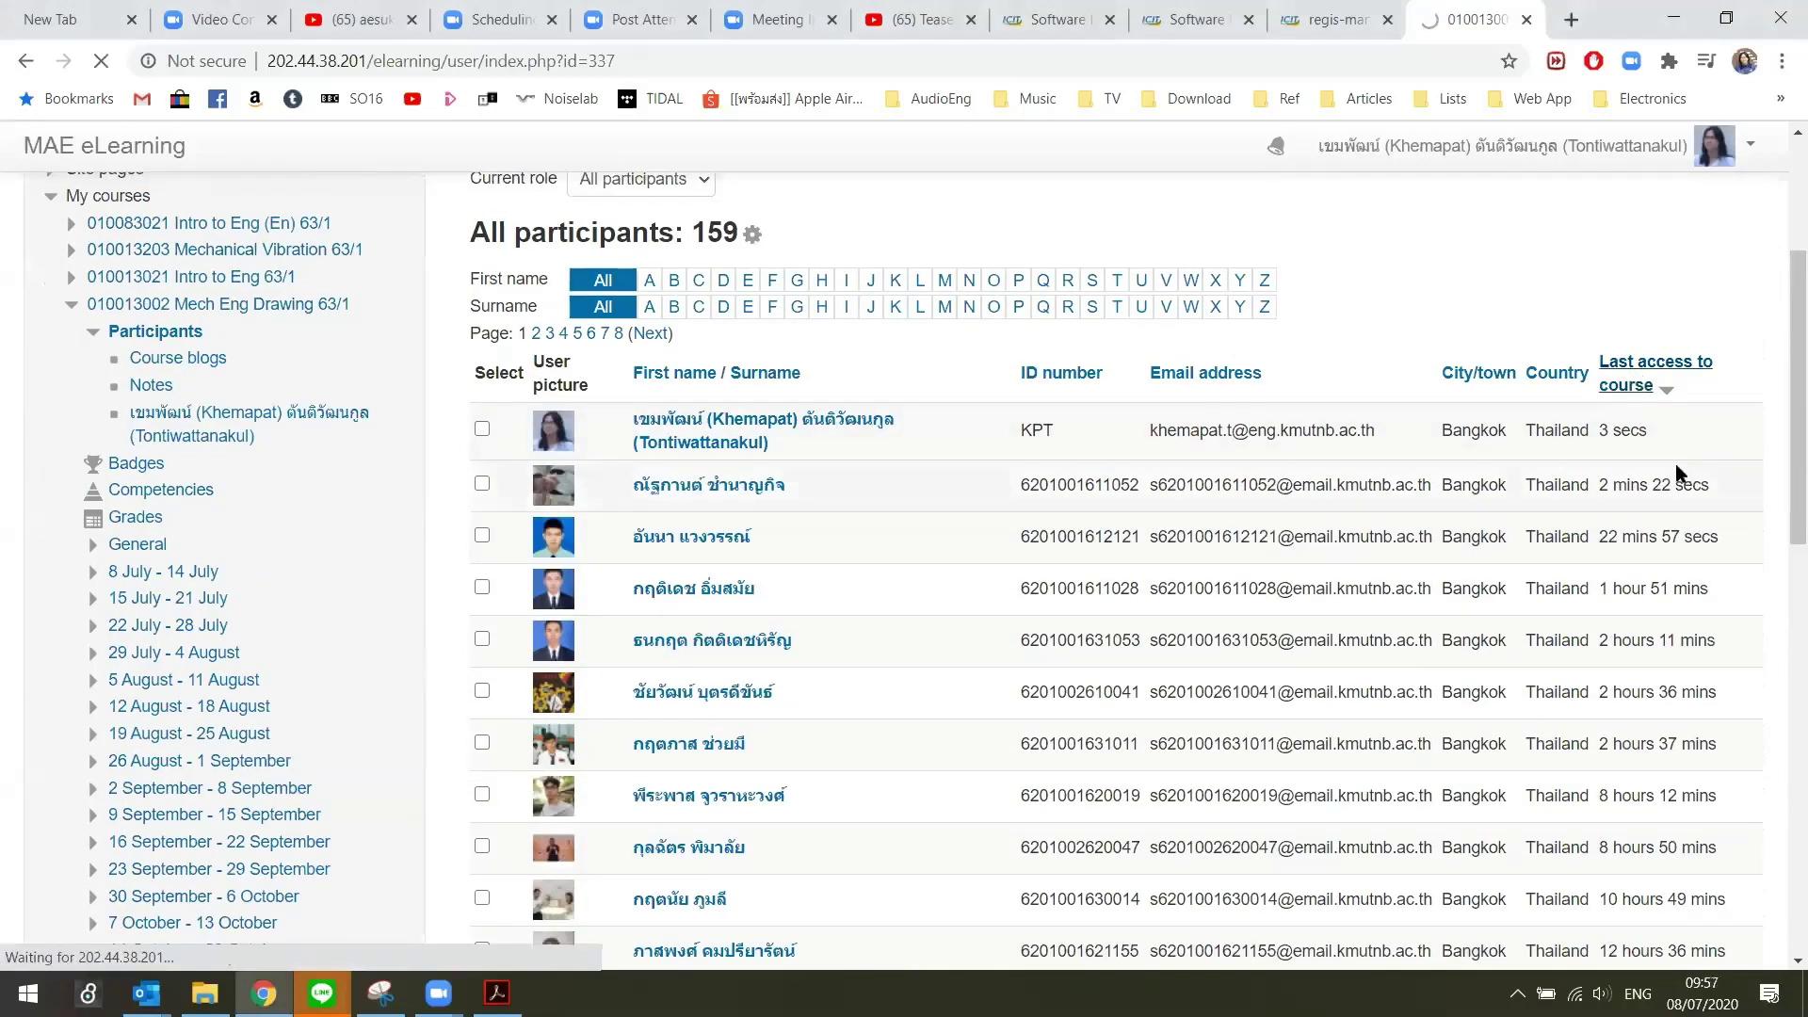
scroll(1569, 507, "down", 7)
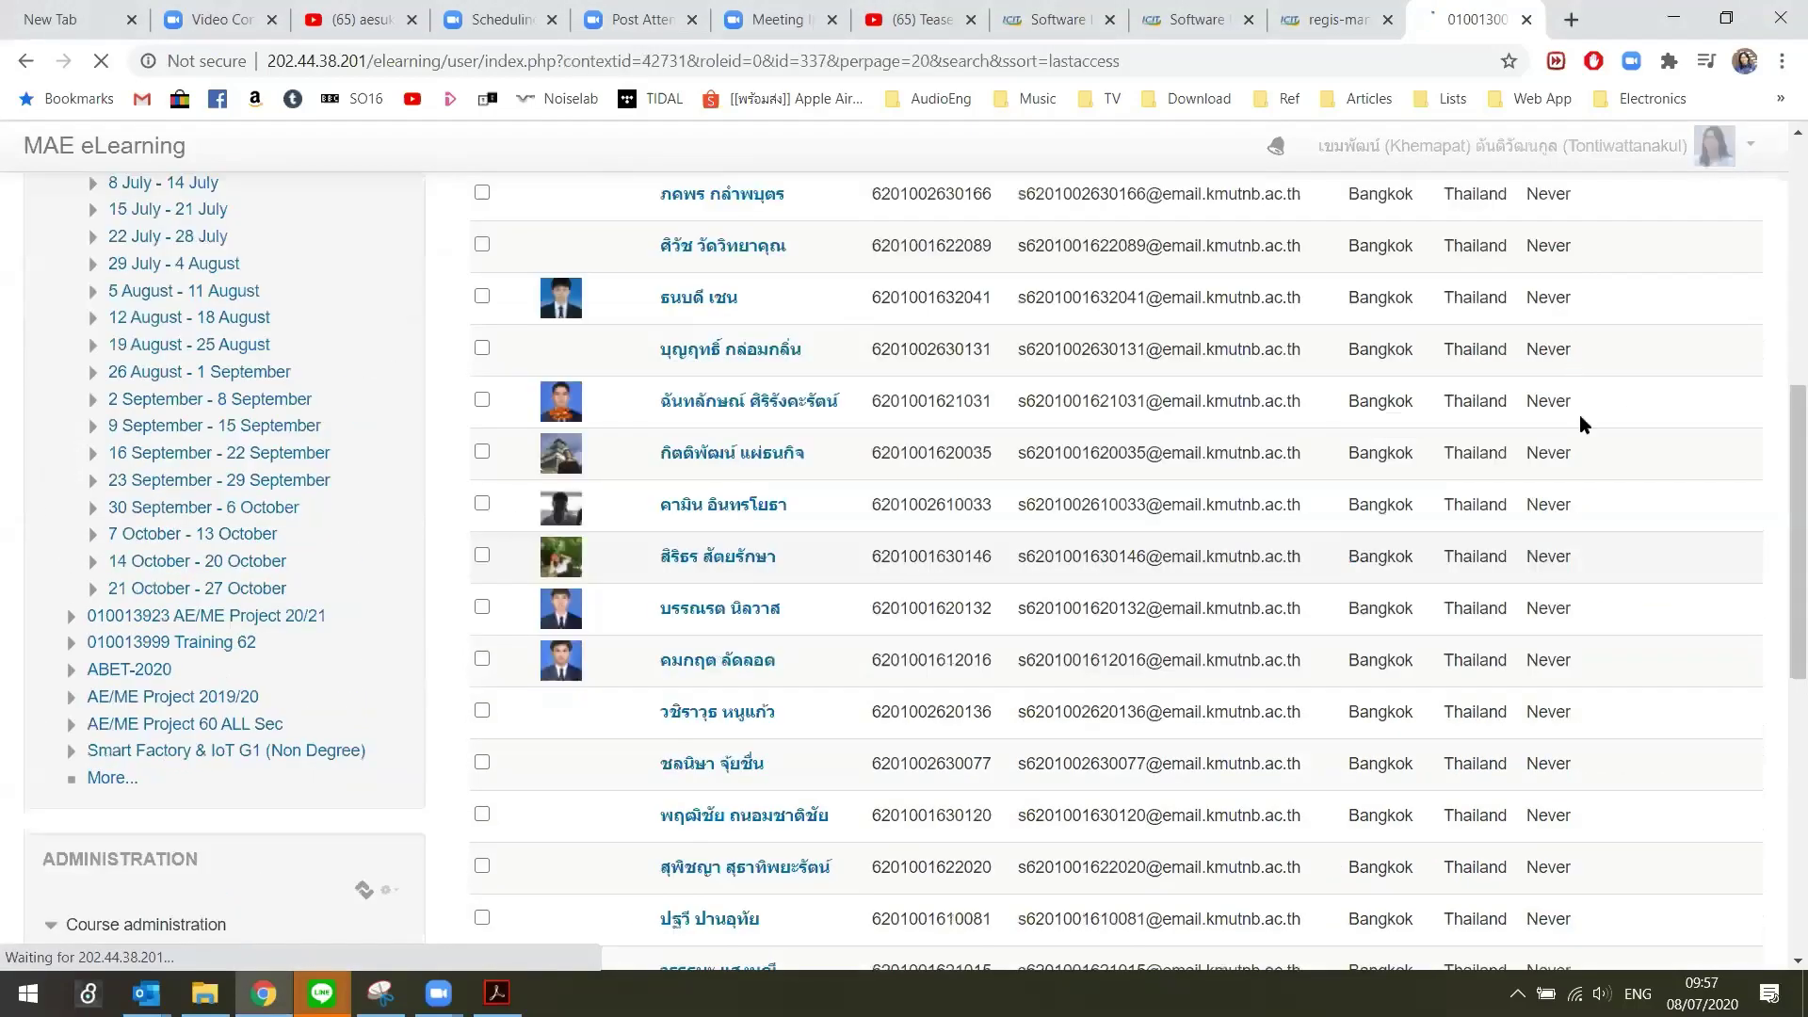
scroll(1165, 577, "down", 4)
scroll(1243, 643, "up", 2)
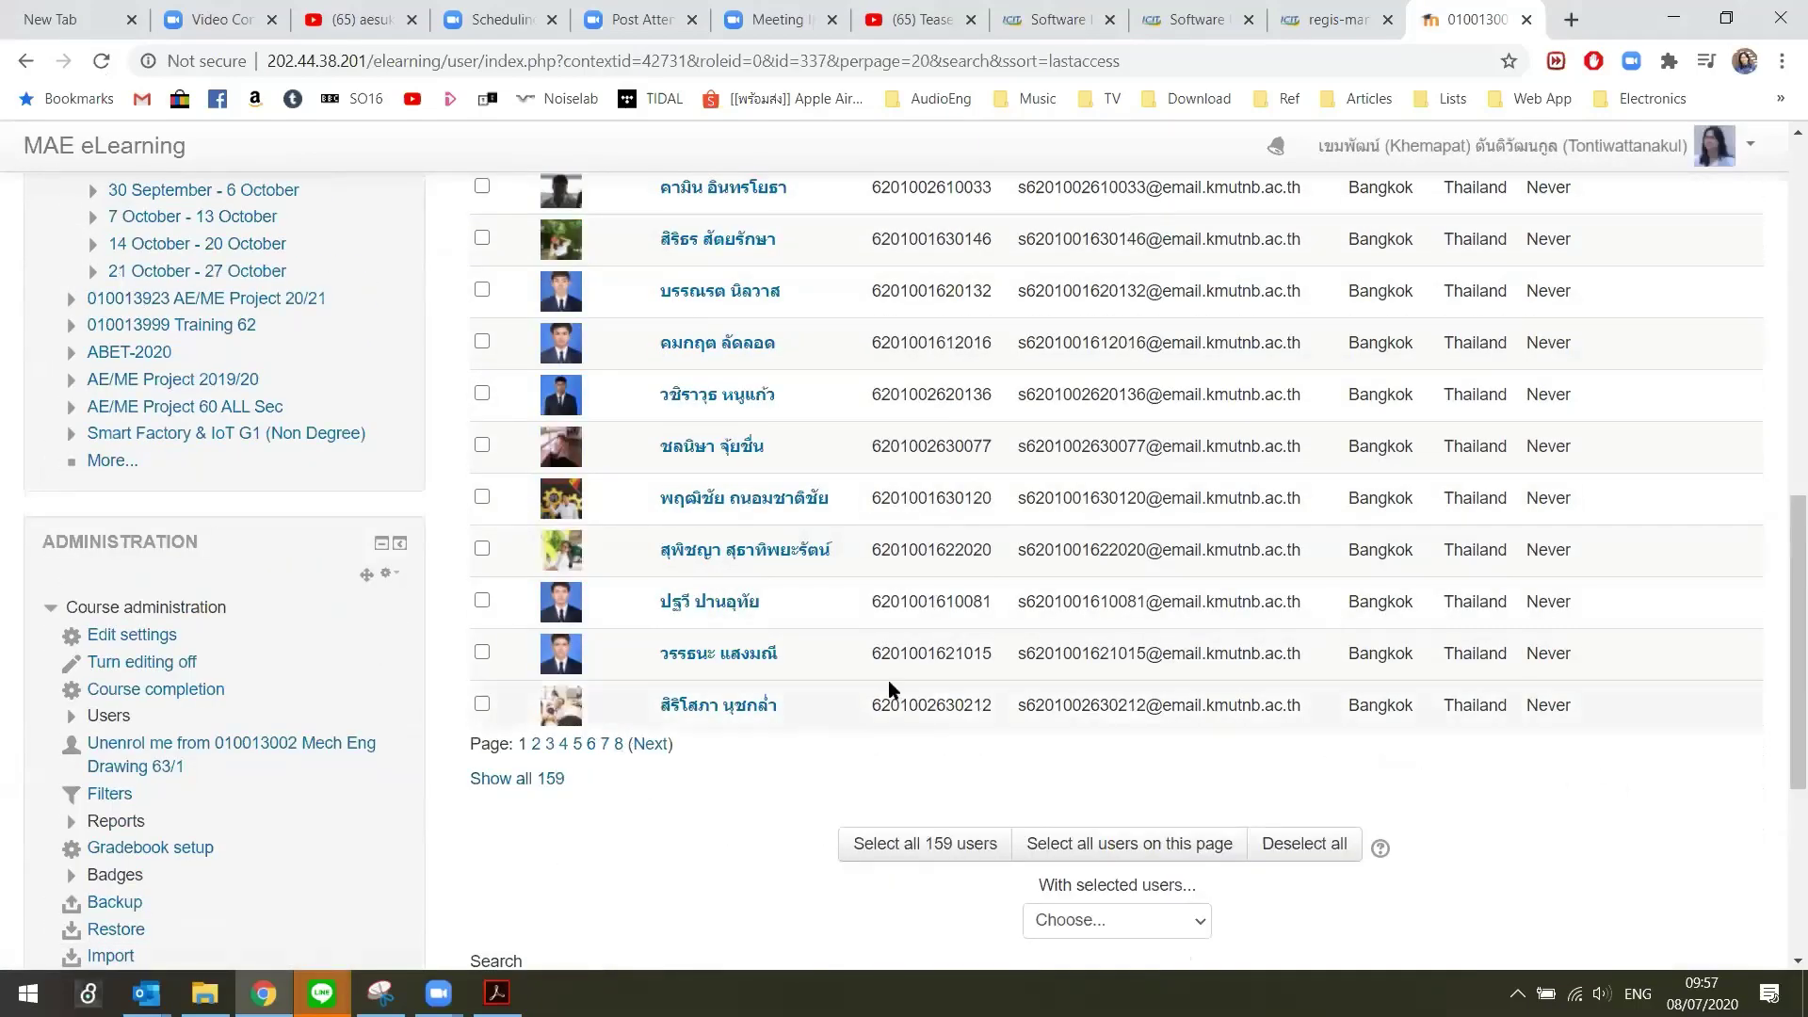
scroll(895, 673, "up", 1)
scroll(810, 612, "up", 10)
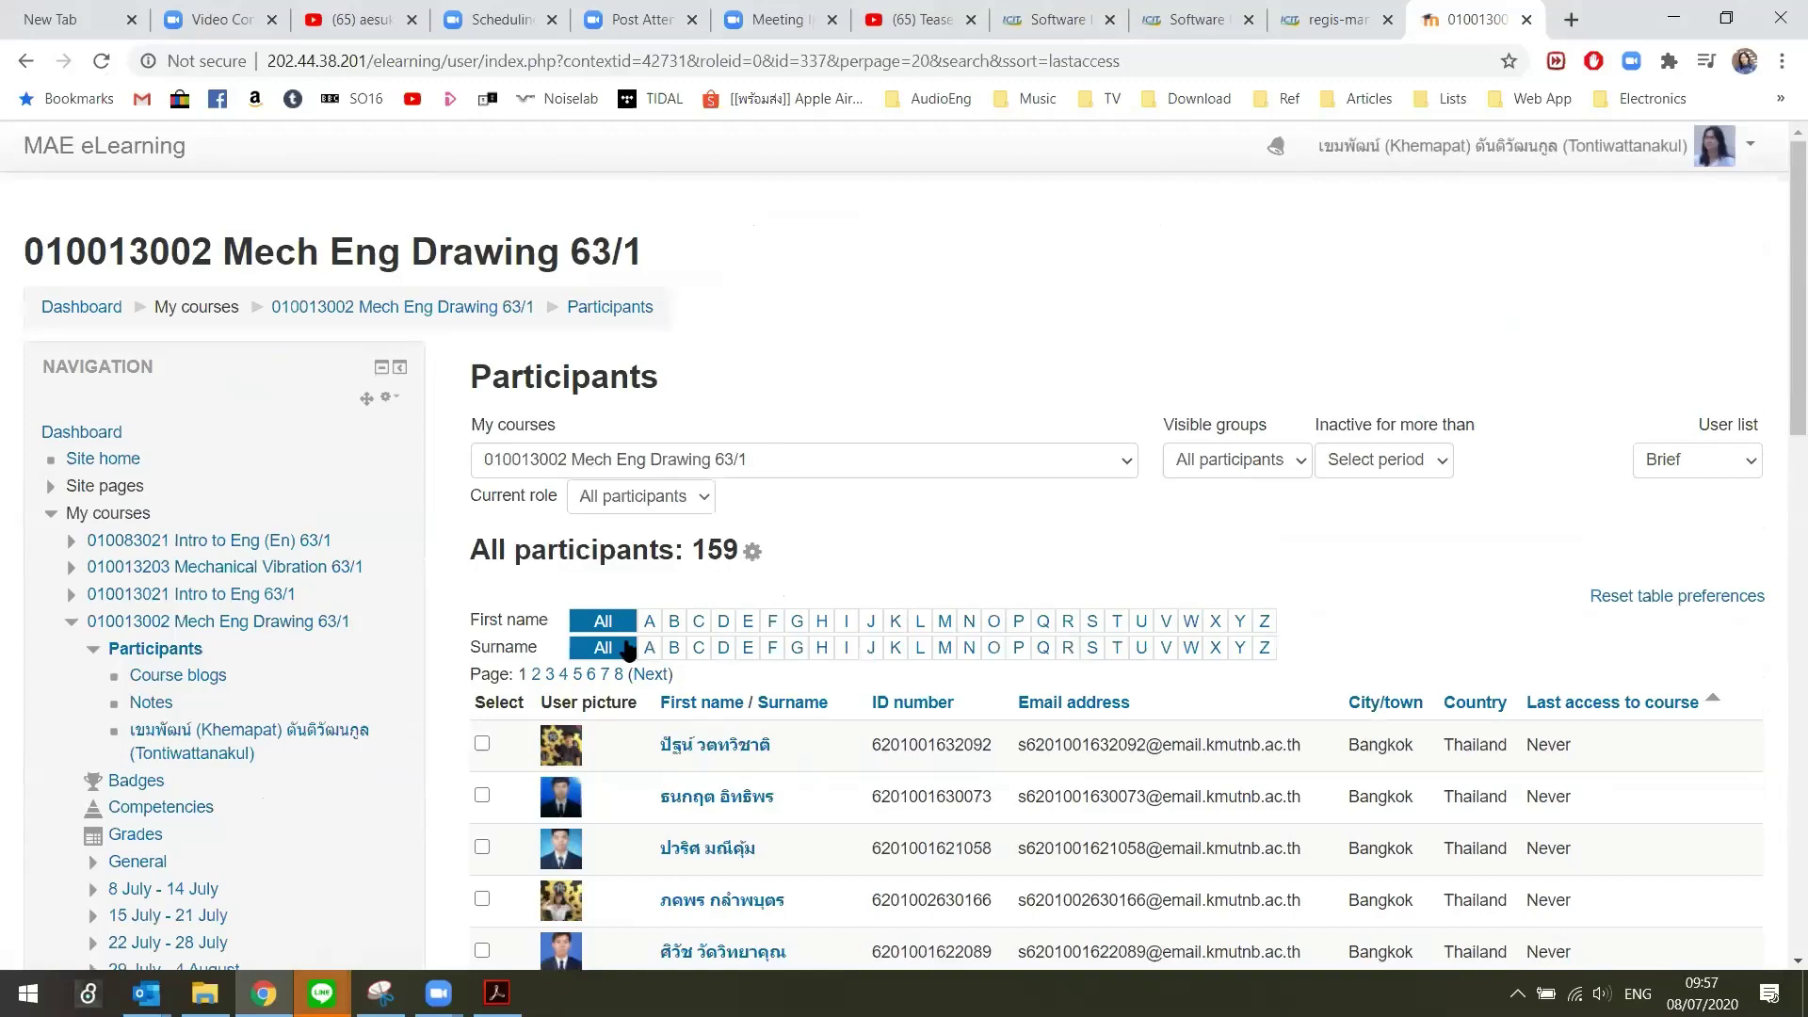
scroll(1178, 690, "down", 13)
scroll(694, 601, "up", 1)
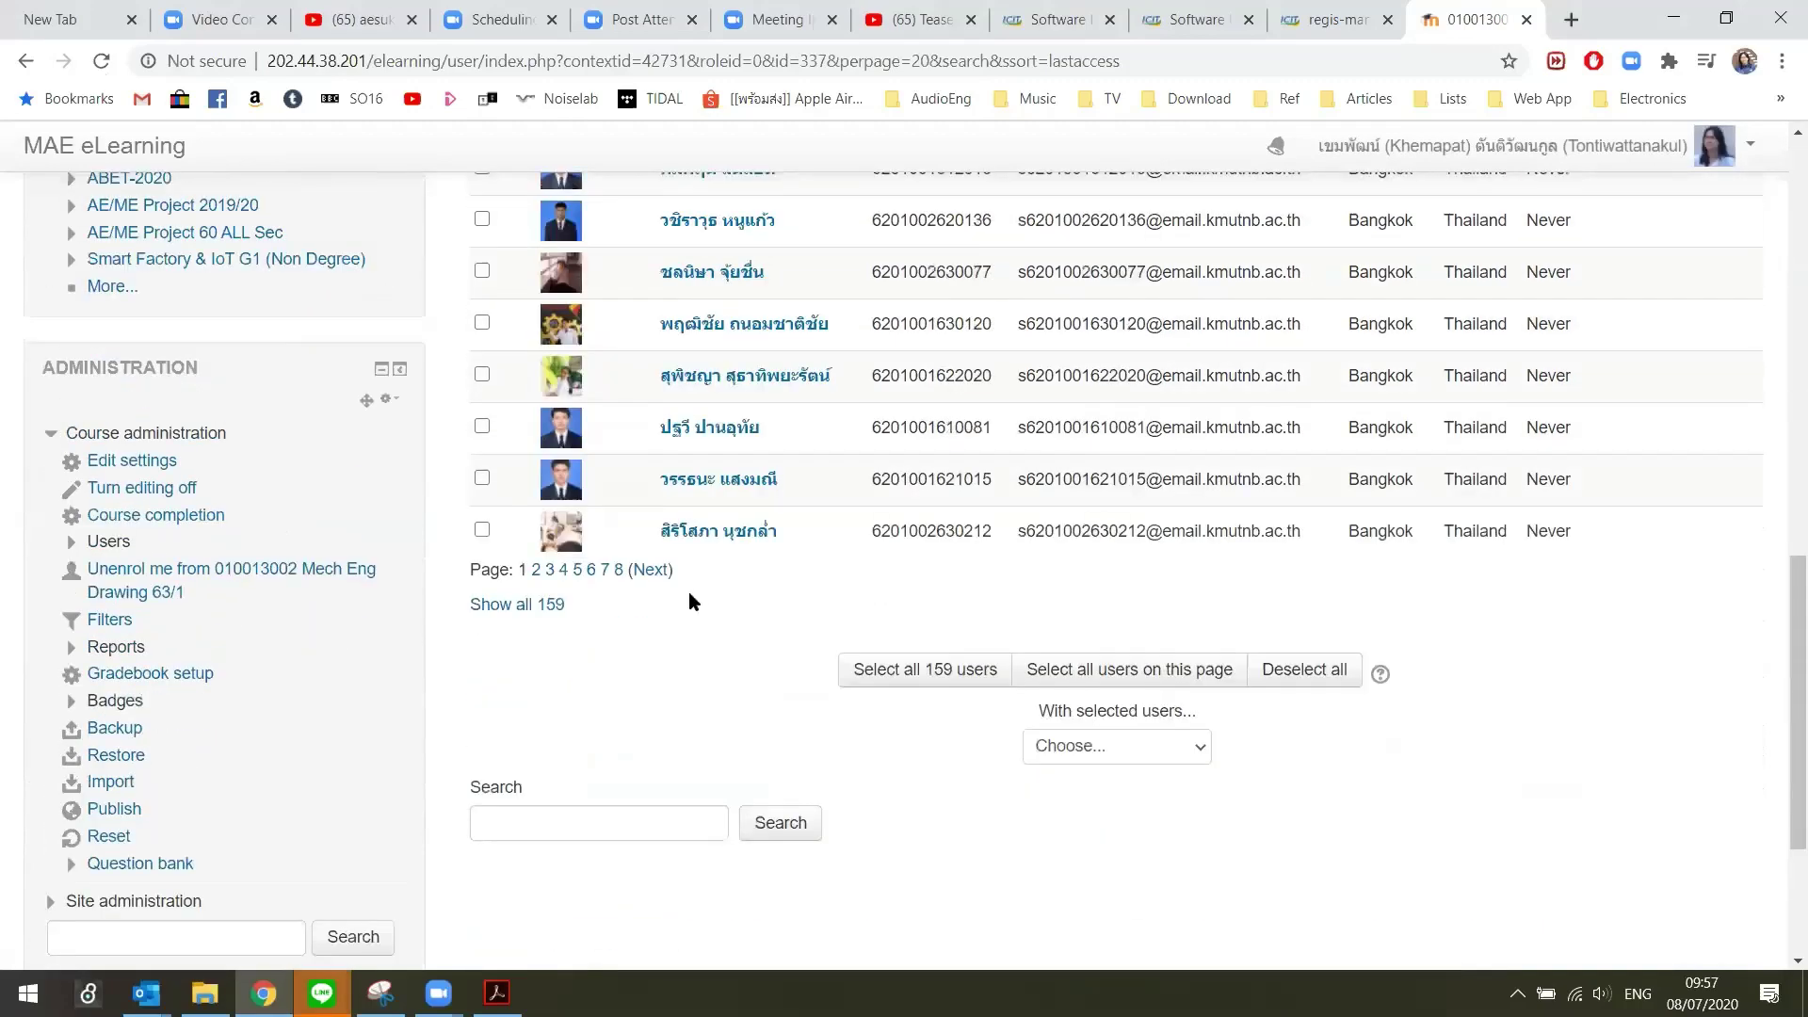
scroll(823, 614, "up", 12)
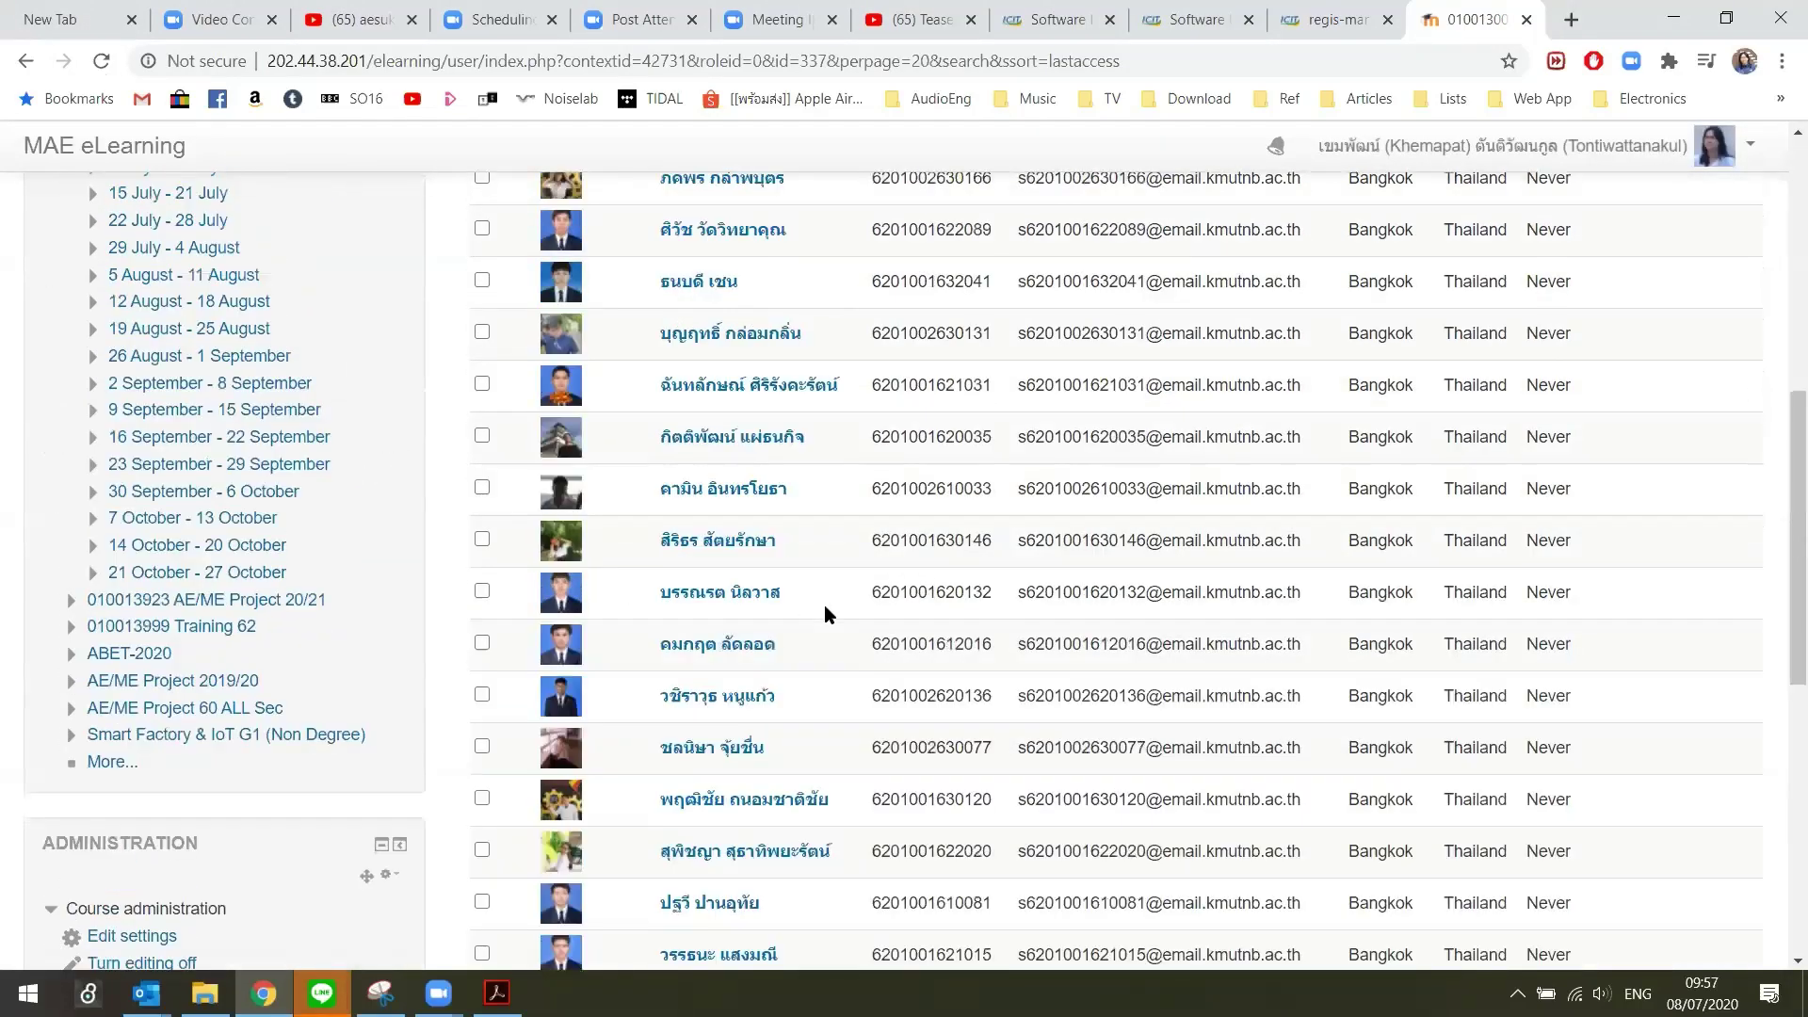
scroll(697, 645, "down", 6)
scroll(697, 645, "down", 5)
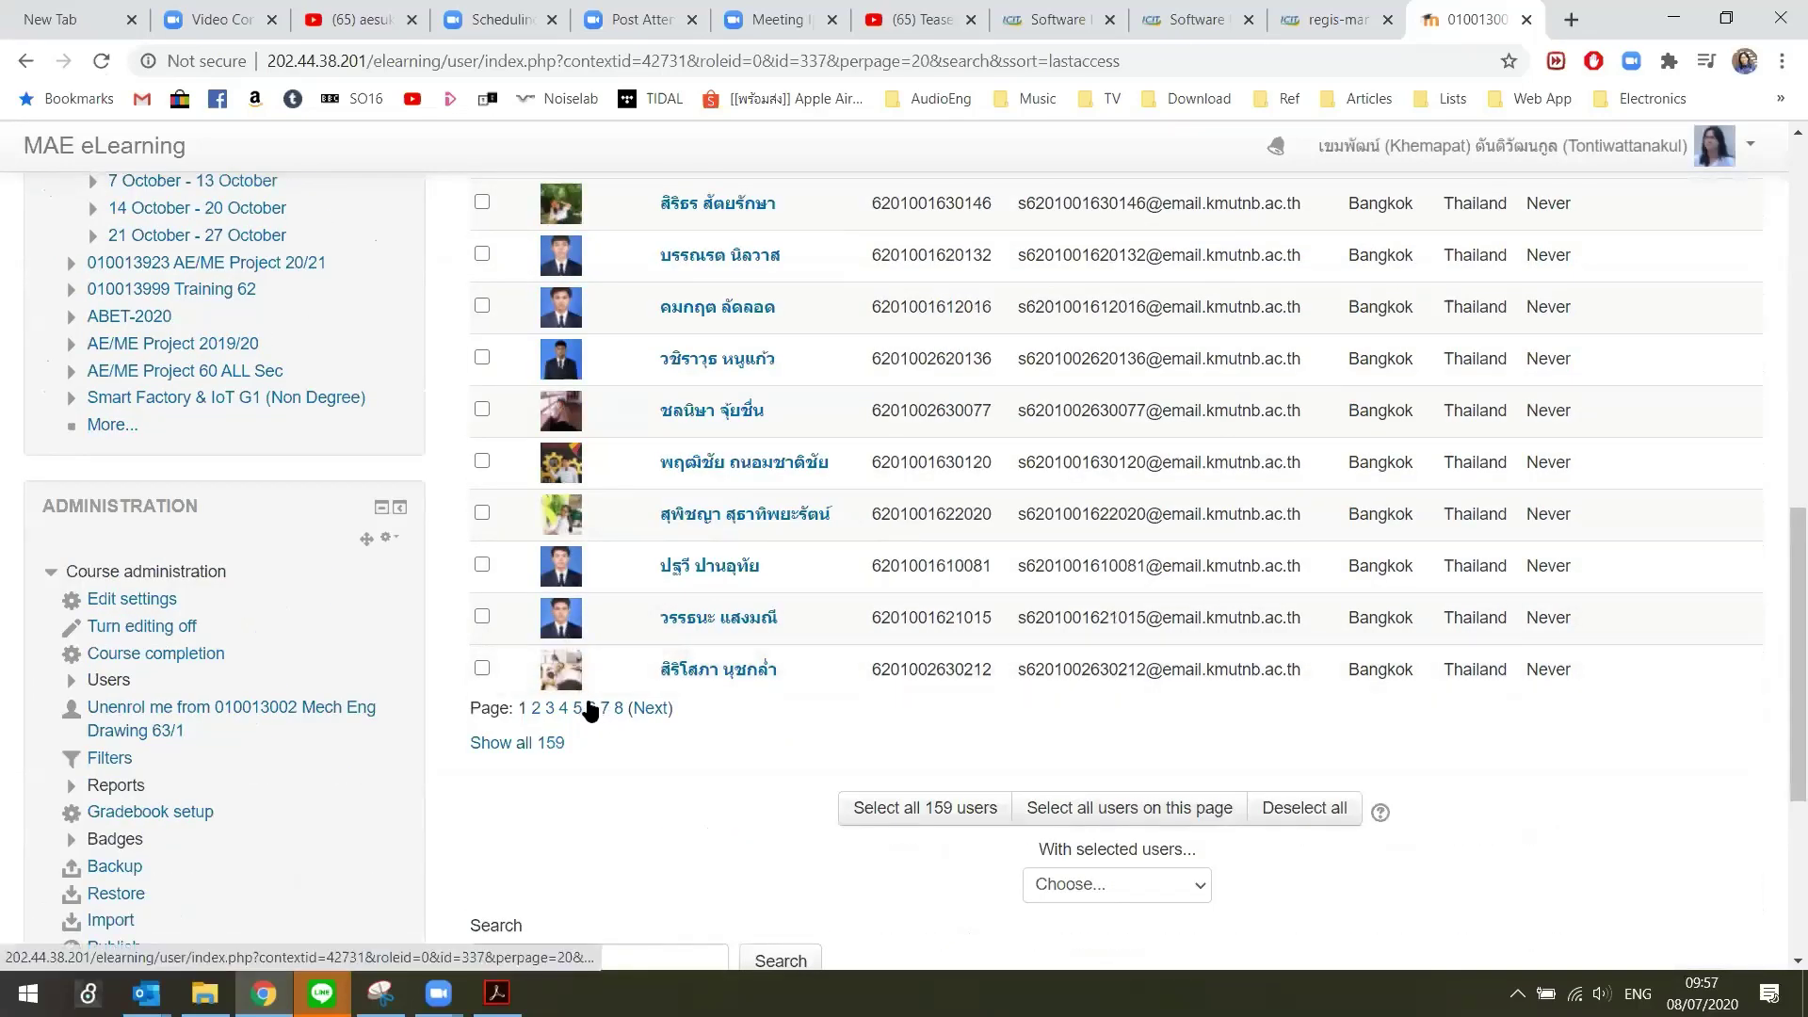
scroll(590, 709, "up", 1)
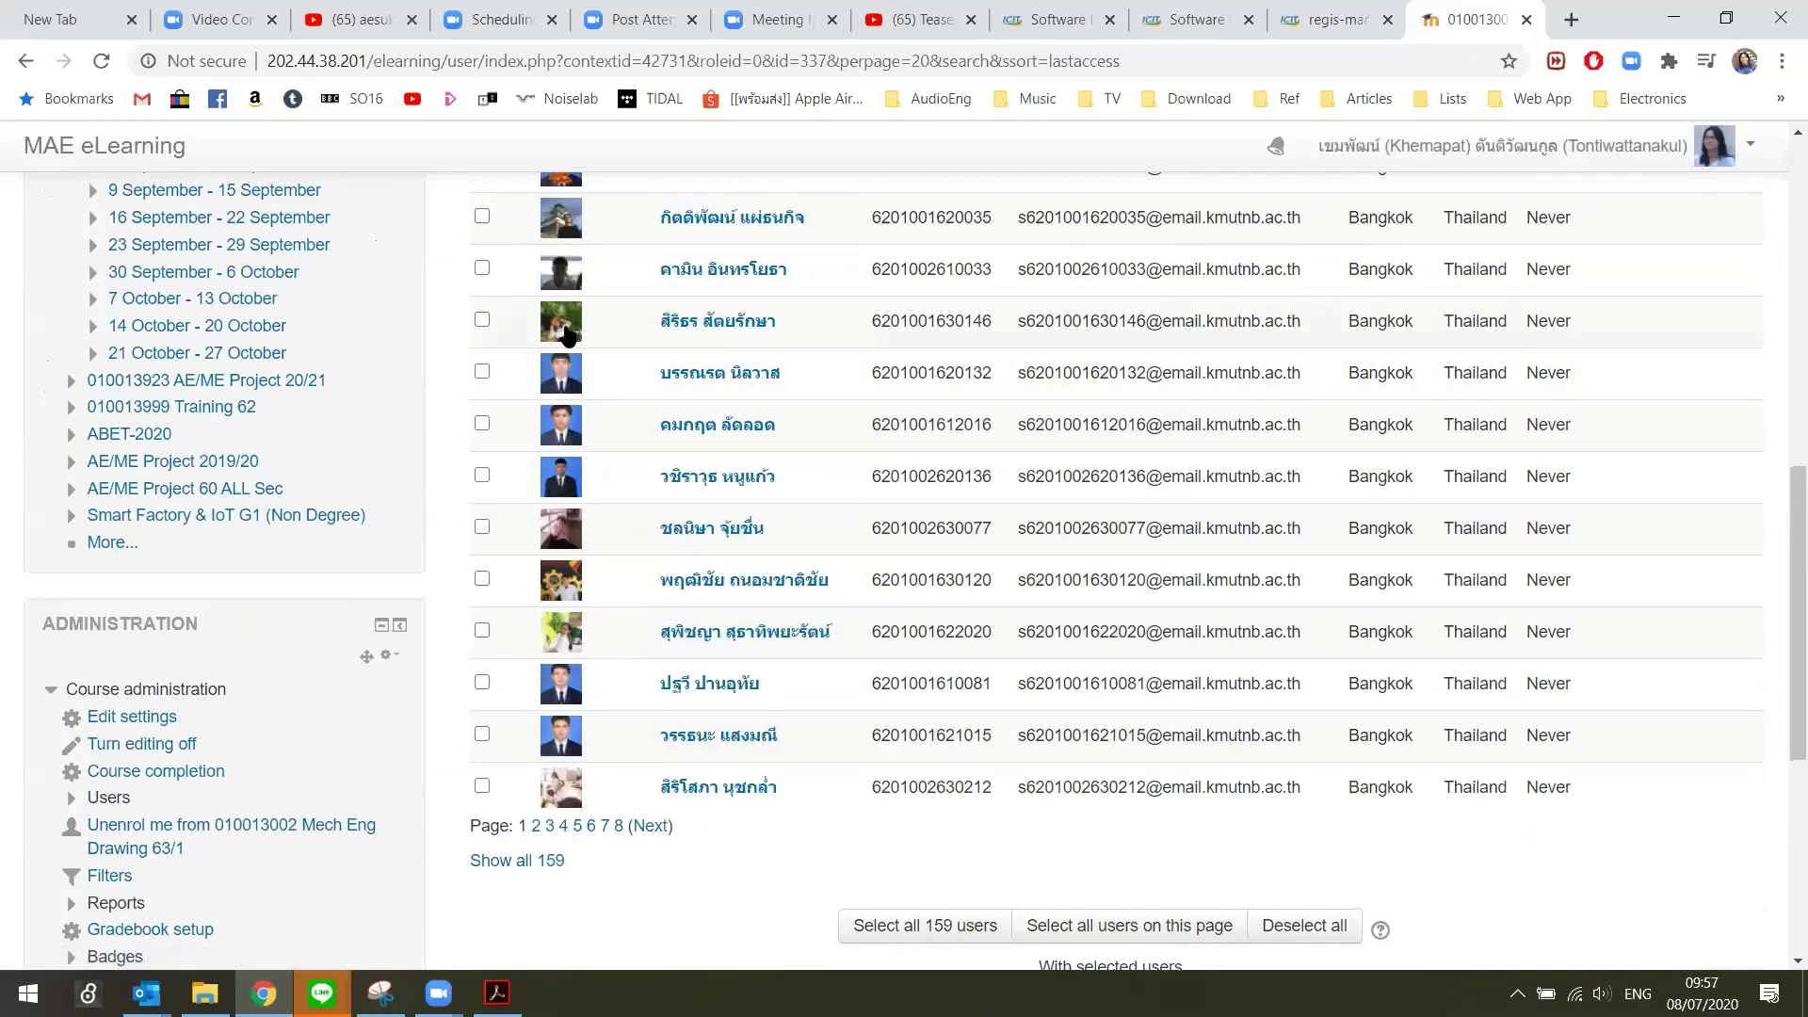
Browse page 2 and page 5 of the sorted participants list to check their last access to the course.
left_click(535, 827)
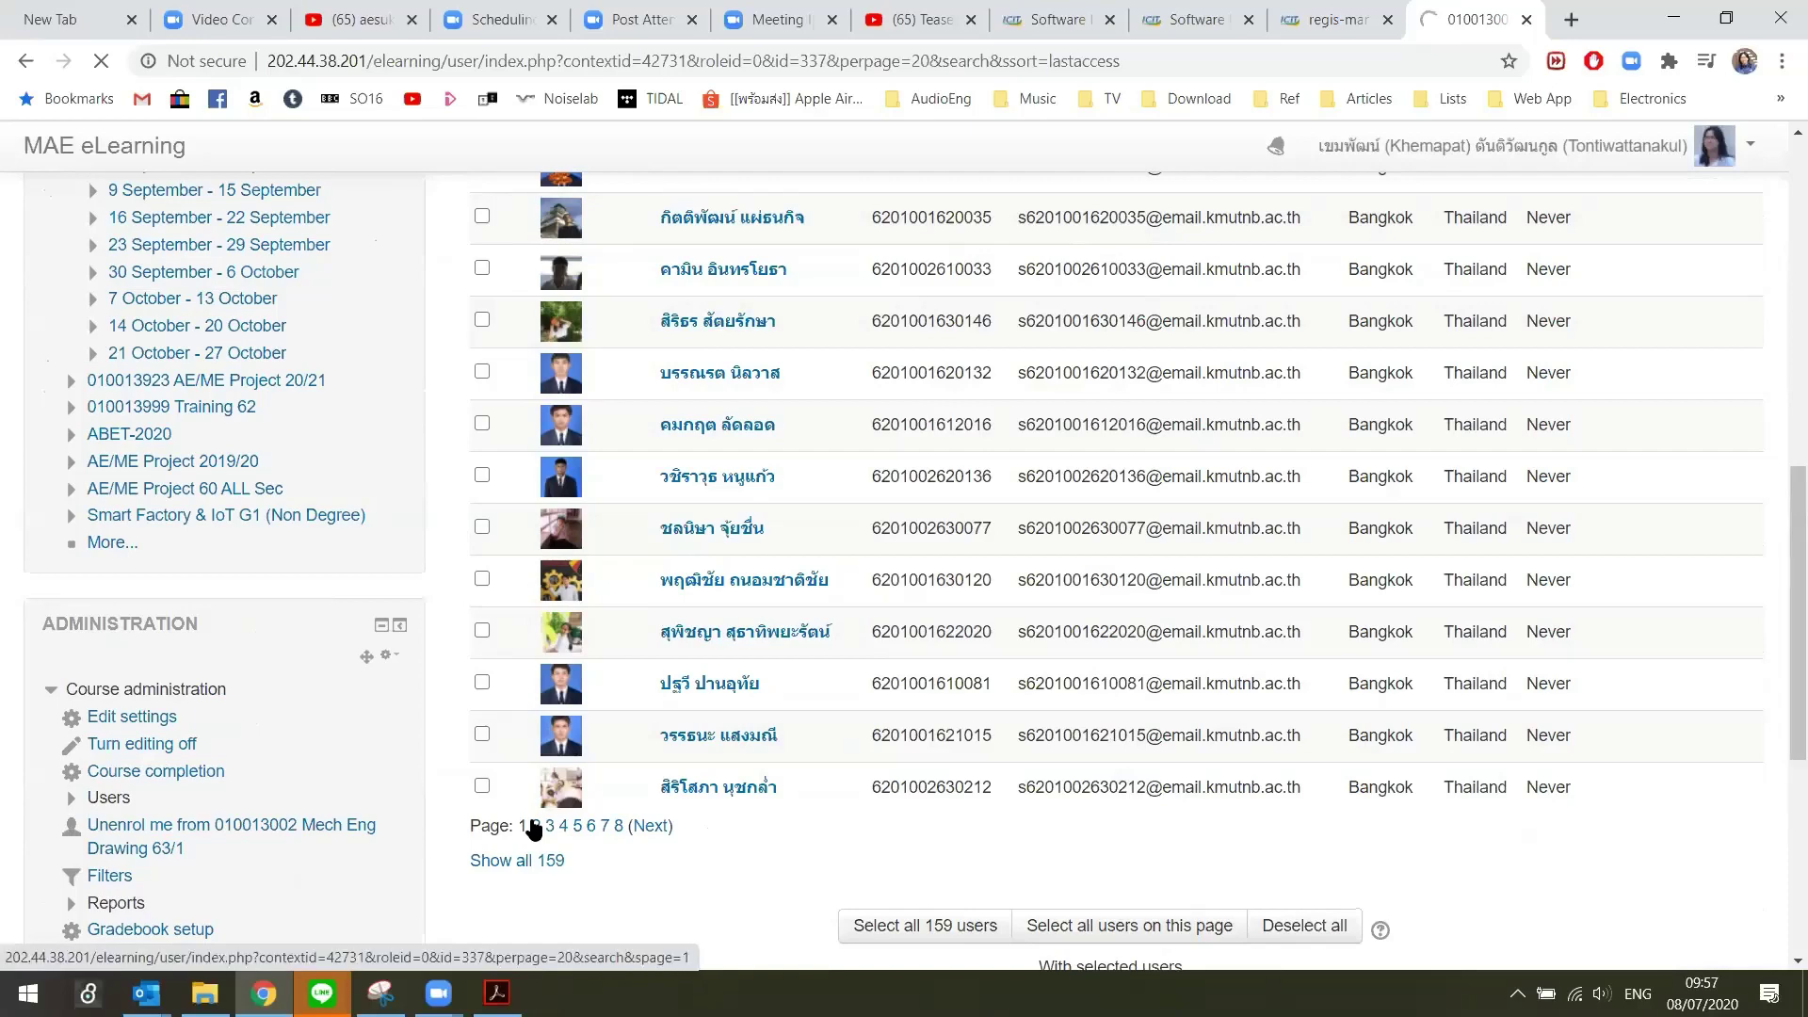
left_click(536, 826)
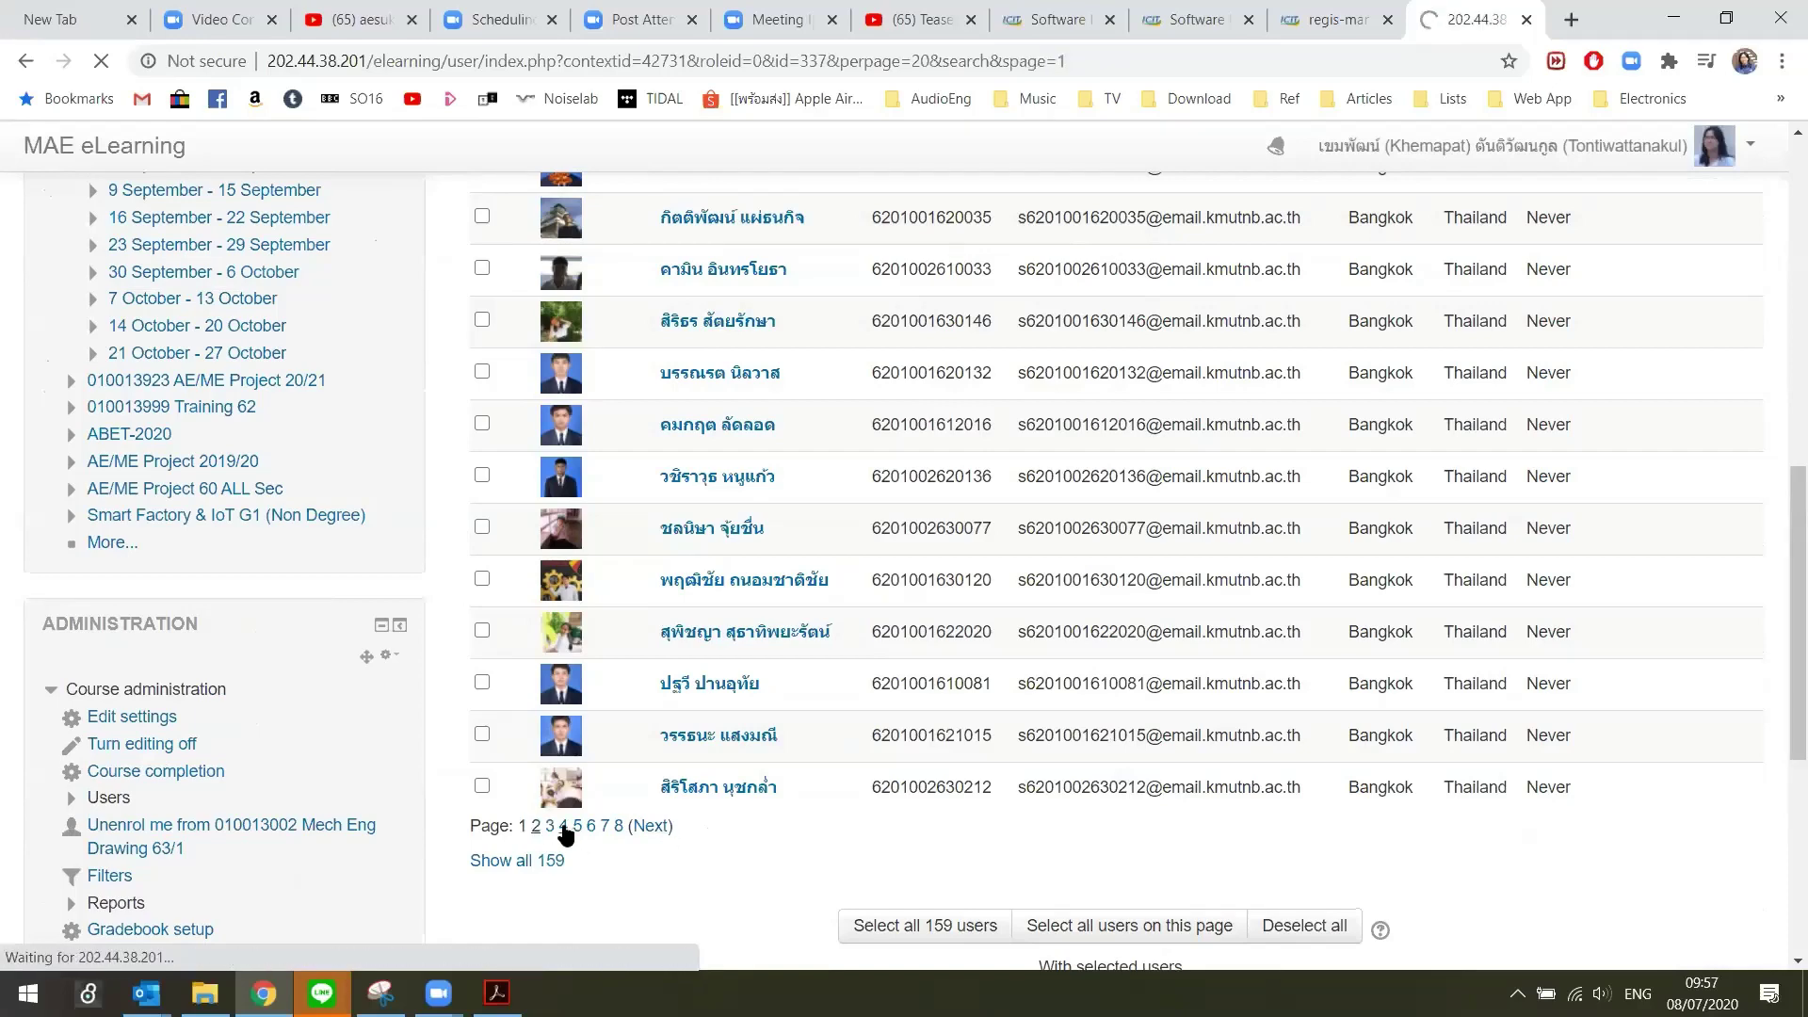
scroll(949, 631, "down", 15)
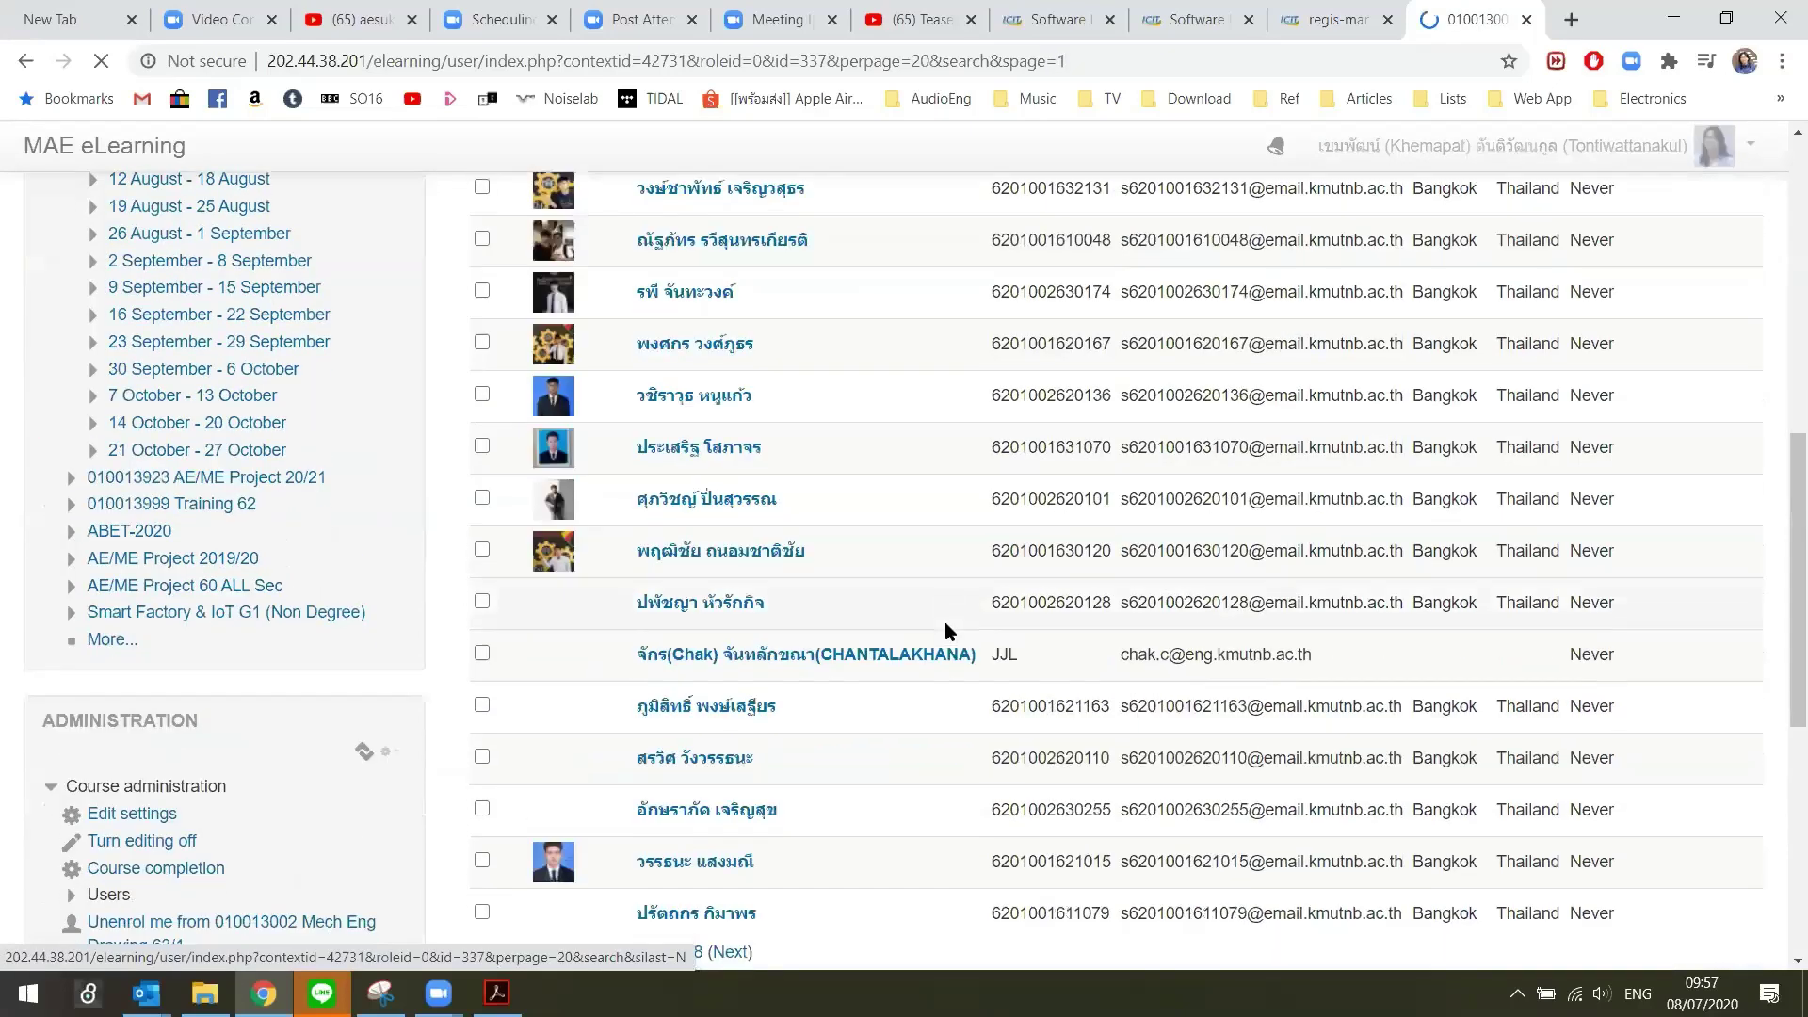
scroll(1009, 553, "up", 2)
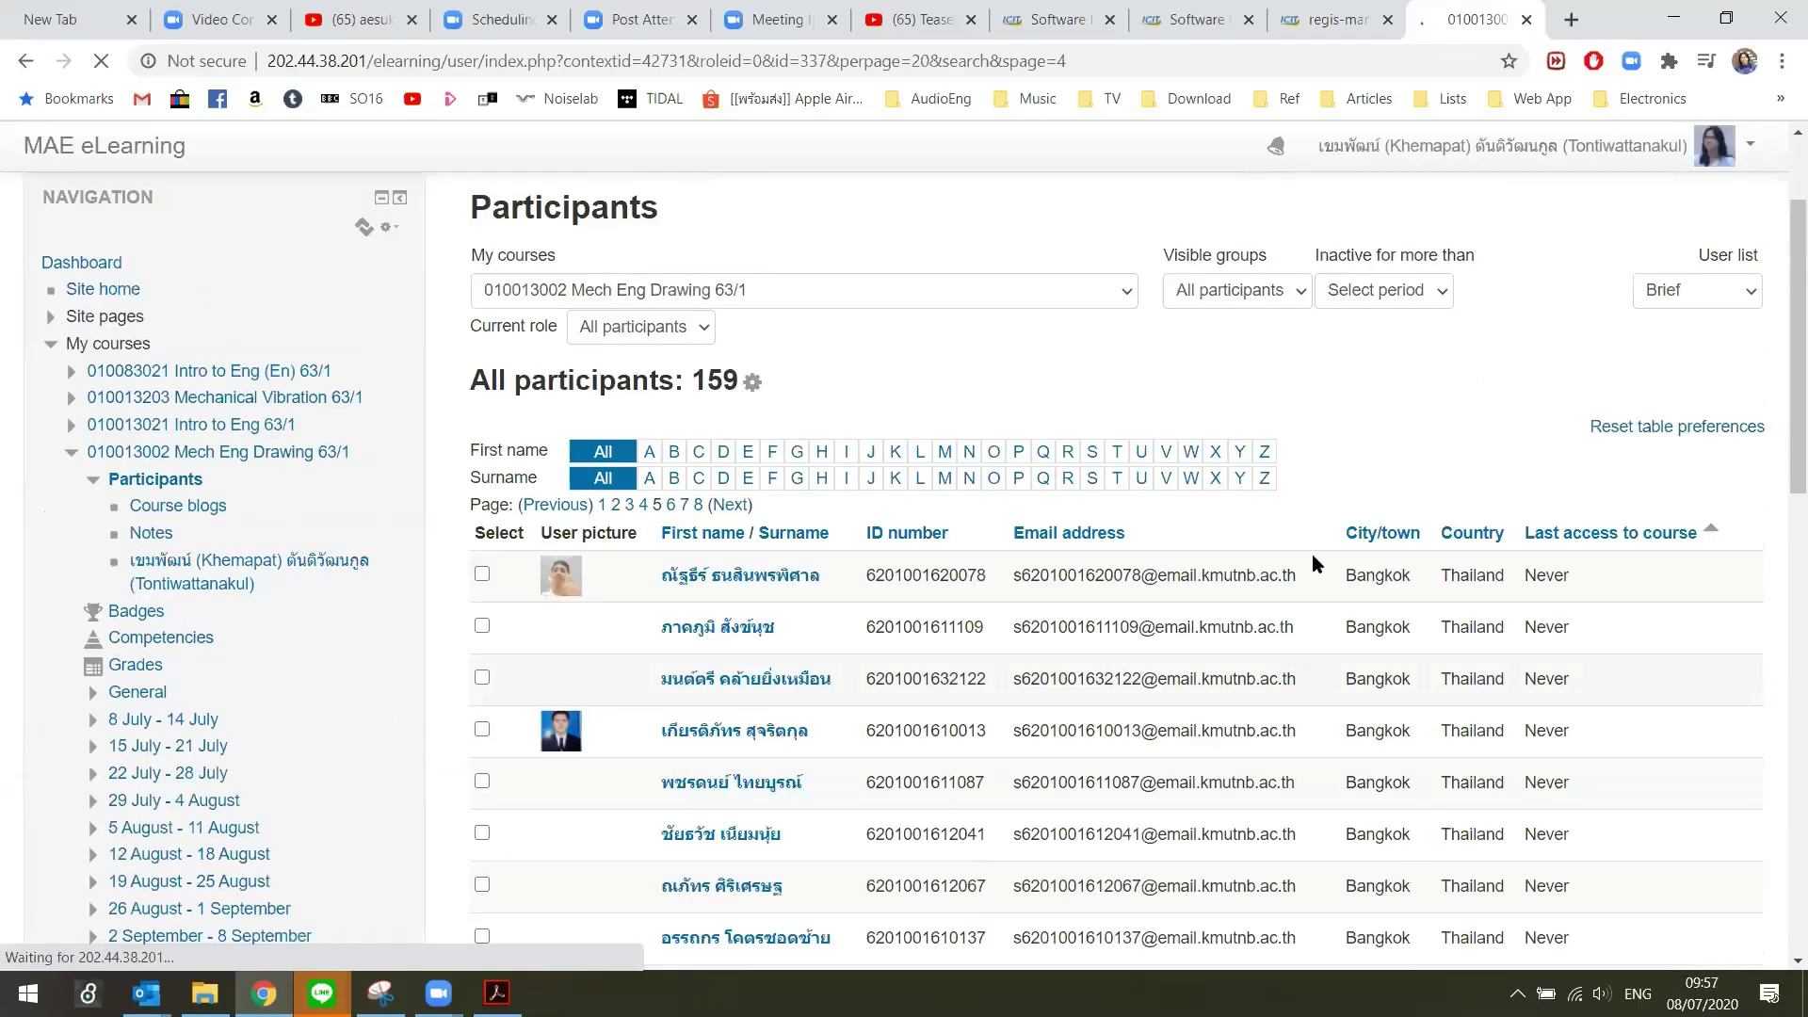
Finish reviewing page 5 of the sorted Mech Eng Drawing participants list and check page 6.
scroll(646, 836, "down", 10)
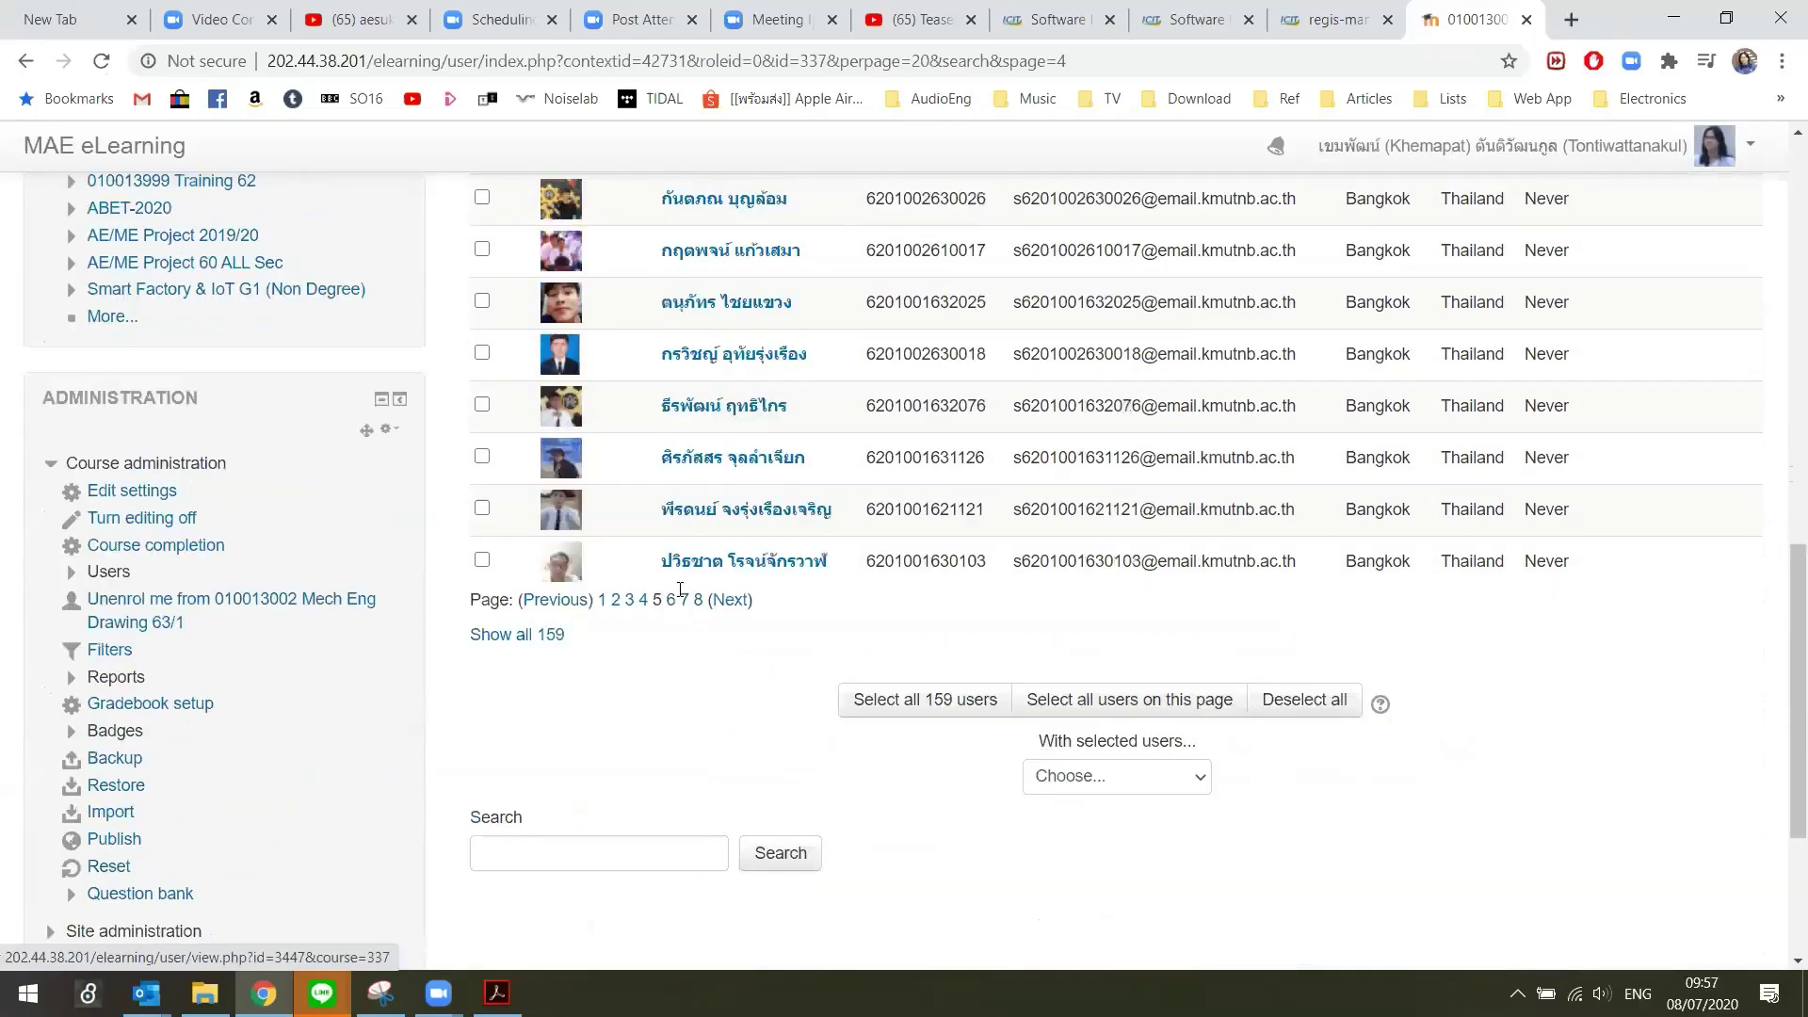
left_click(670, 592)
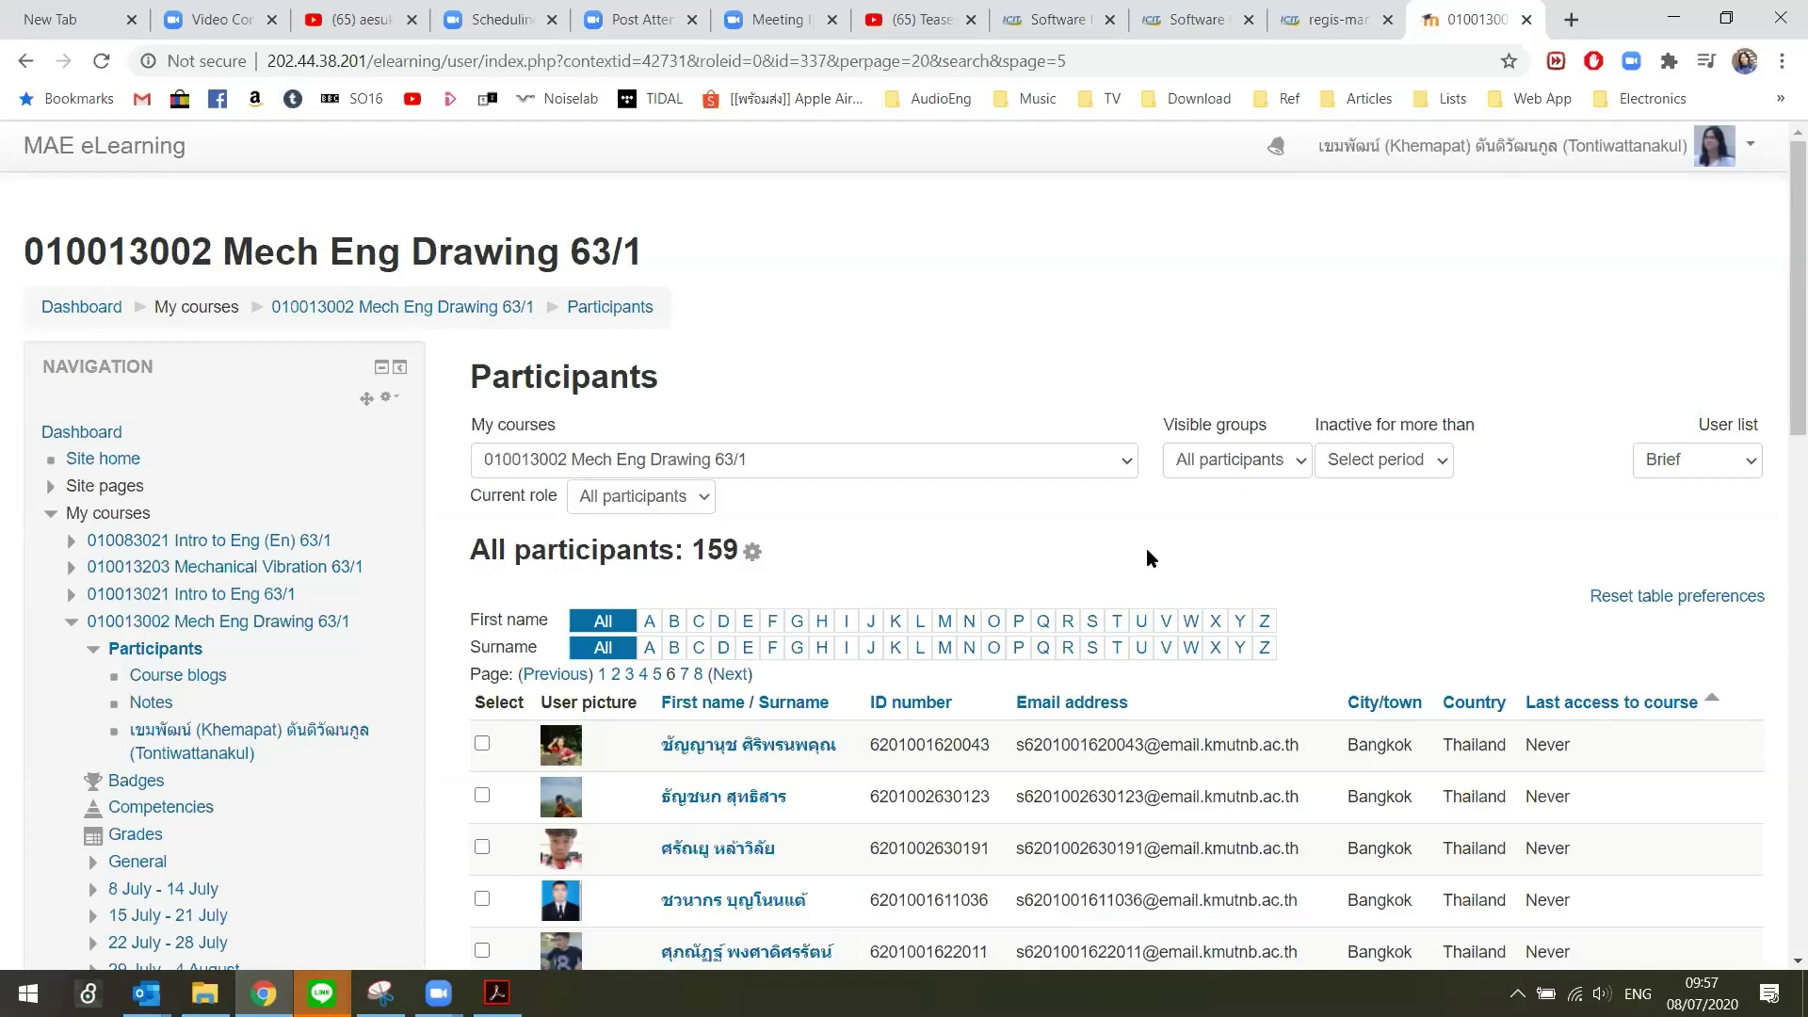
Return to the 010013002 Mech Eng Drawing 63/1 course page and display its participants list again.
left_click(304, 624)
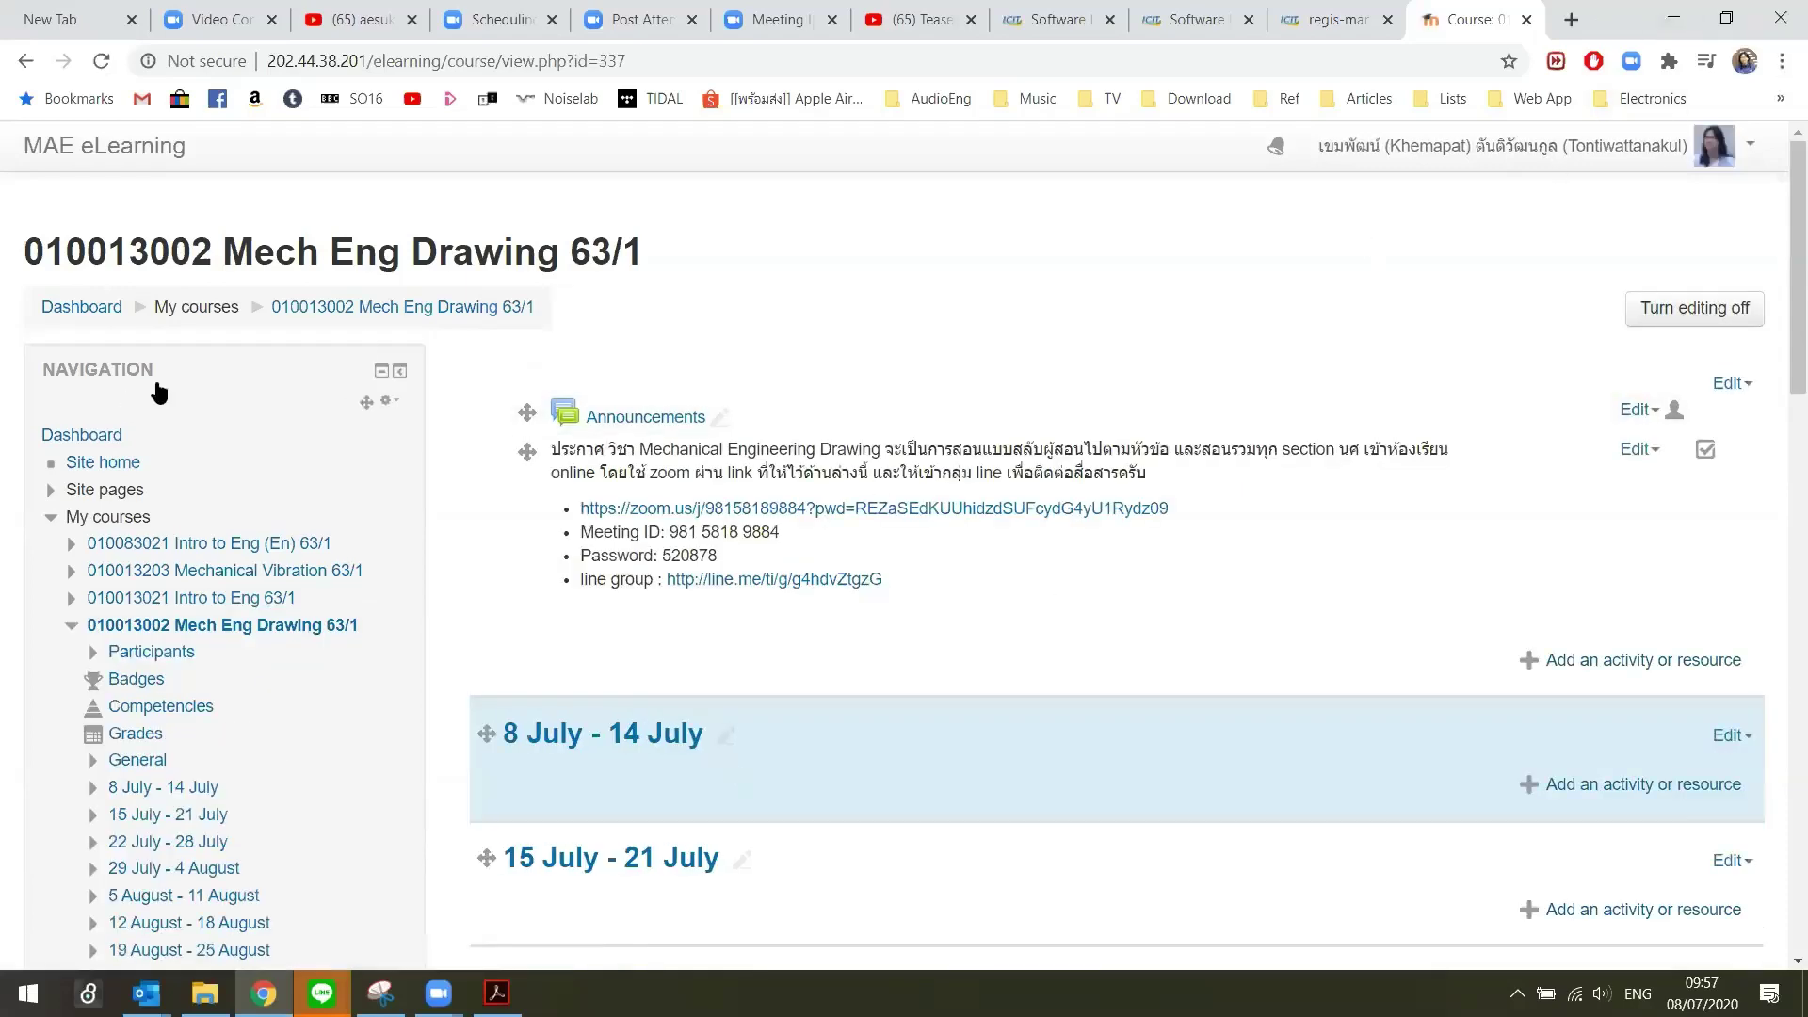
scroll(244, 367, "down", 6)
scroll(189, 452, "up", 4)
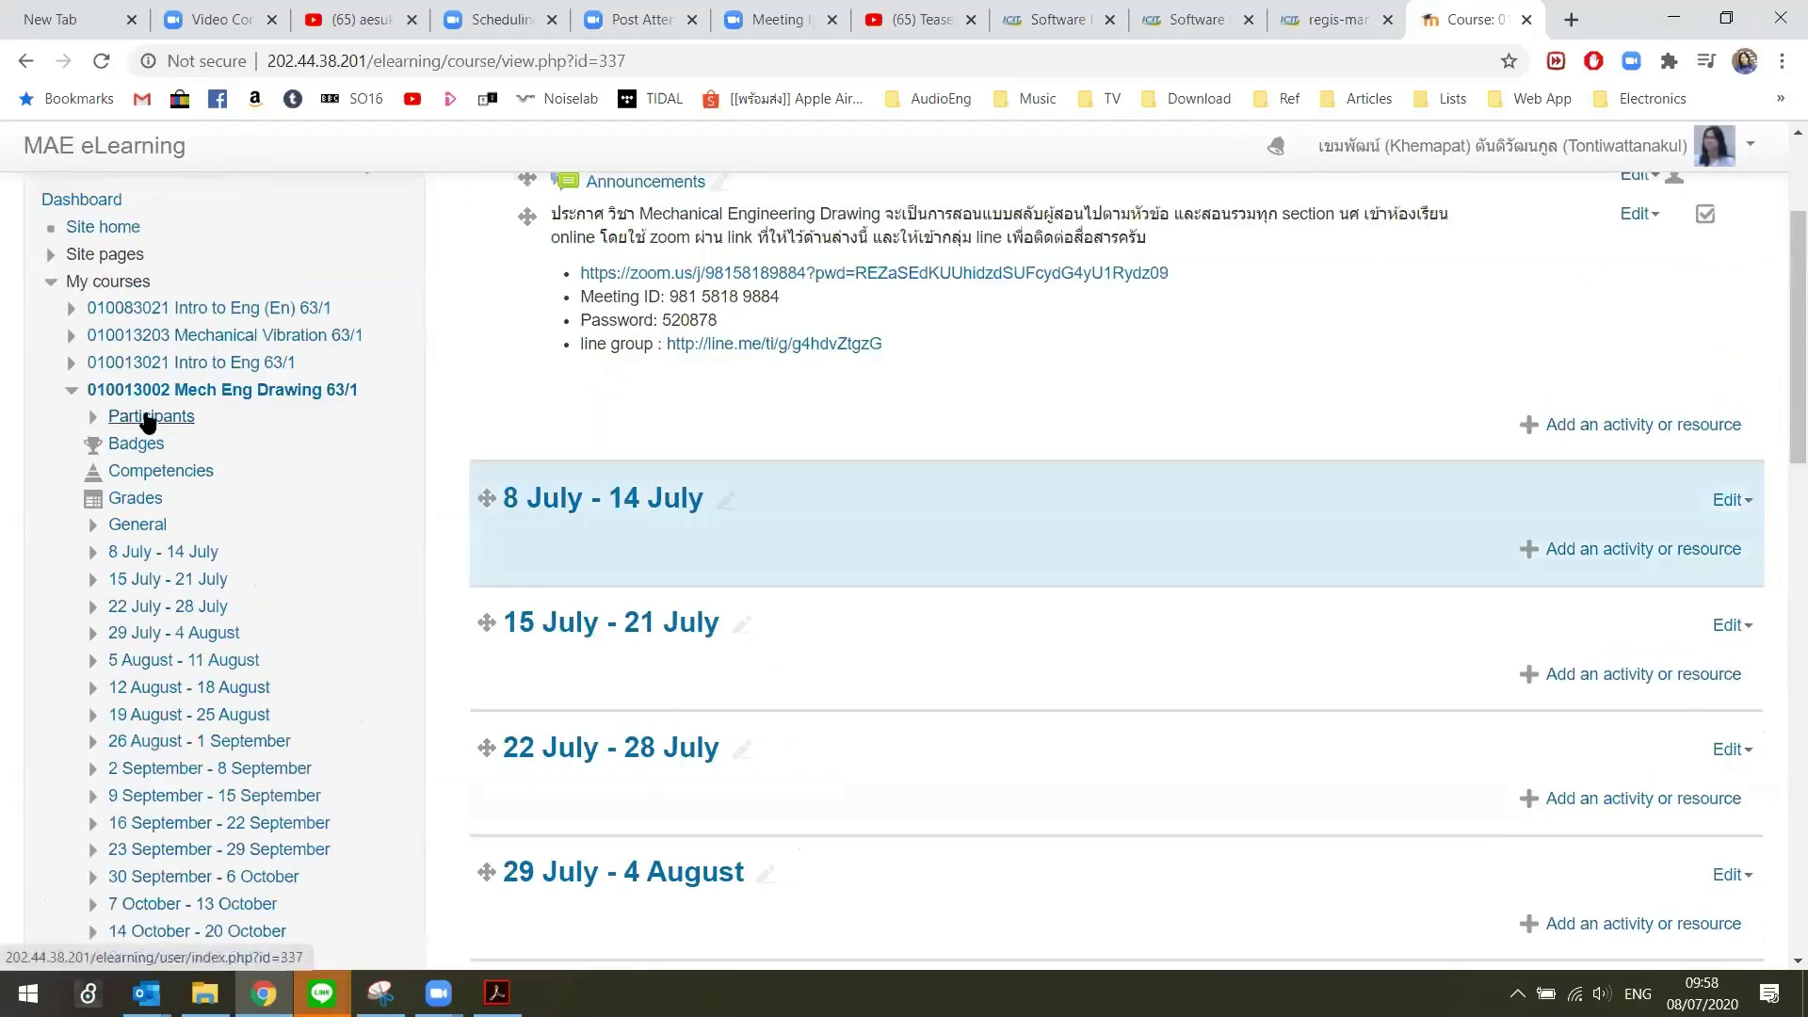
left_click(148, 417)
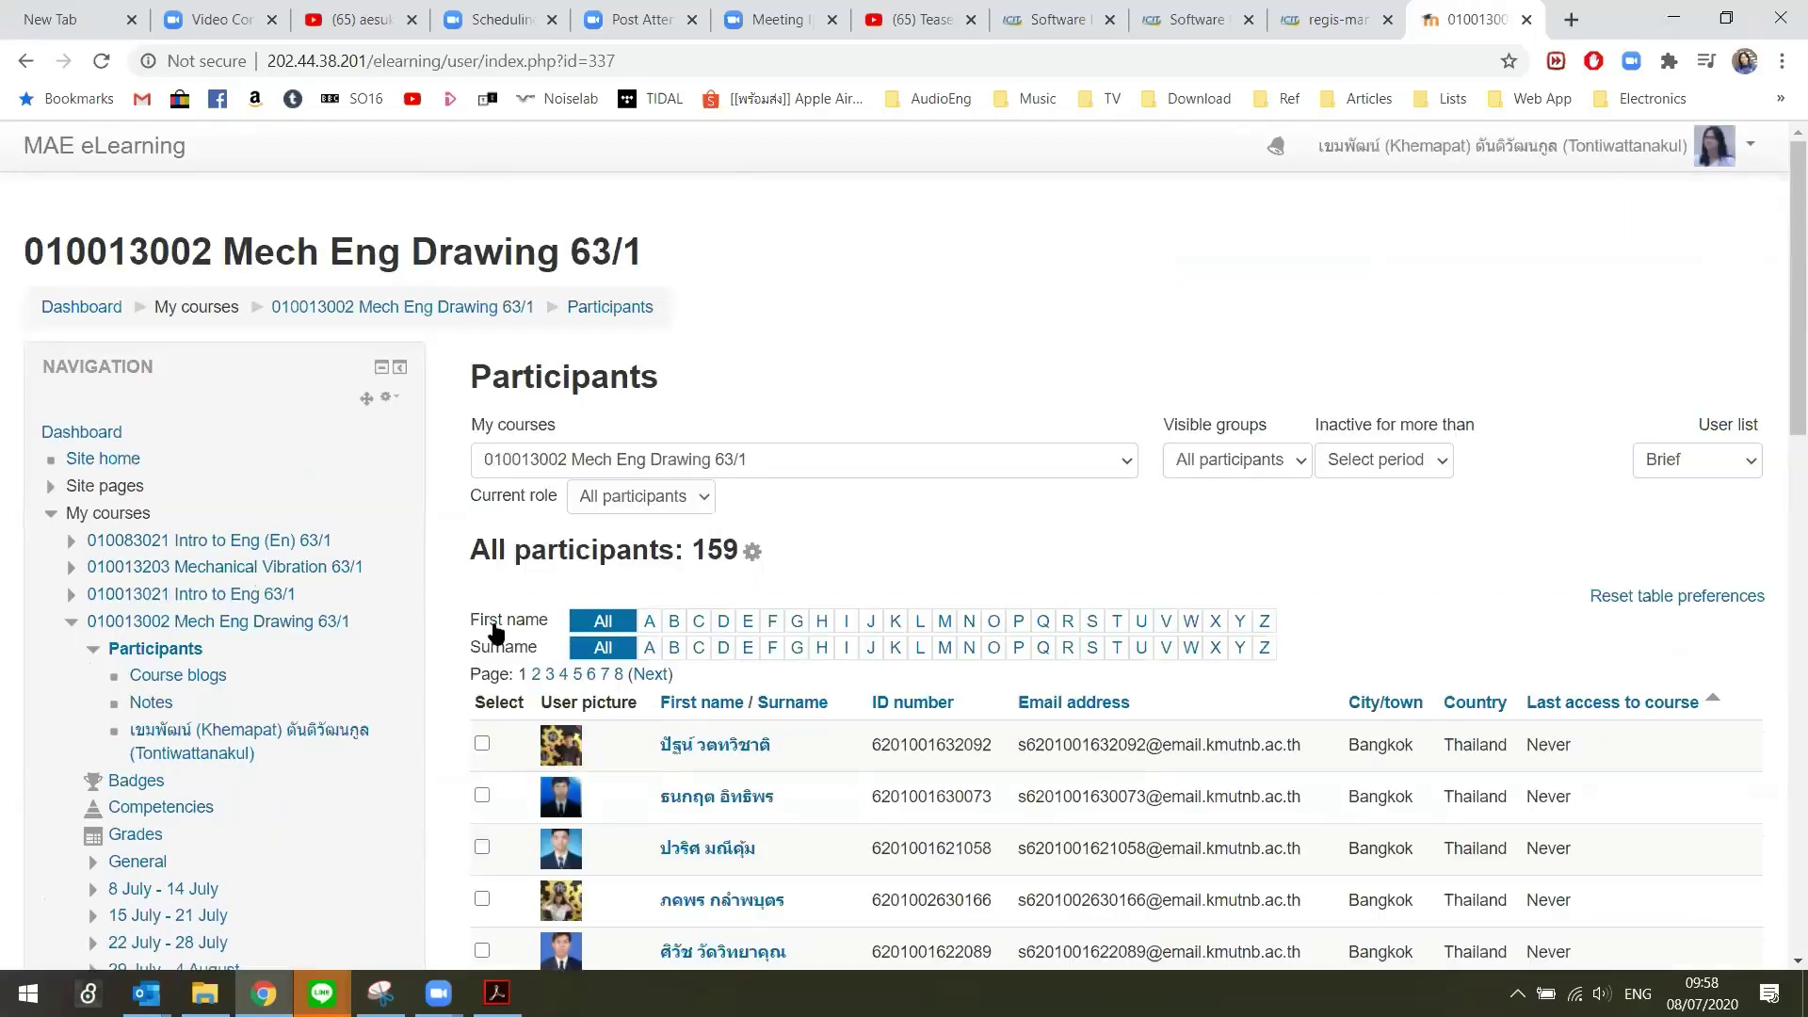
Switch to the 010013021 Intro to Eng 63/1 course and display its participants list.
left_click(73, 624)
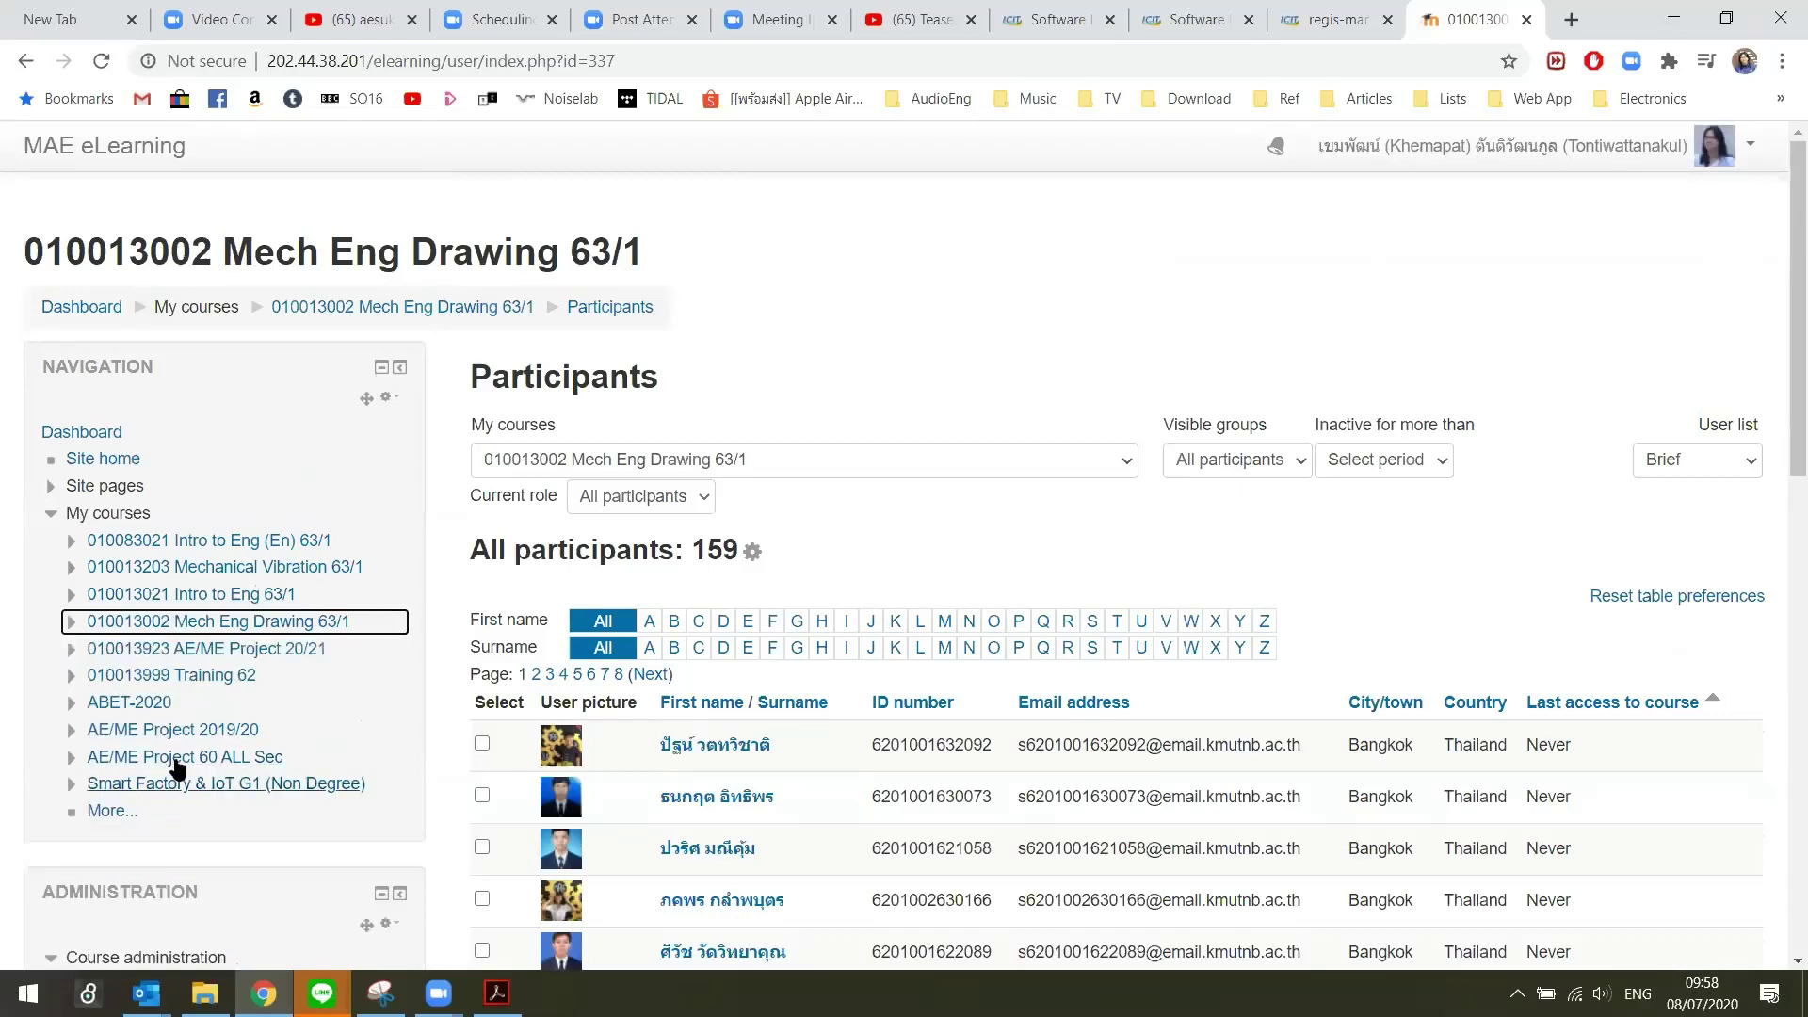
left_click(254, 595)
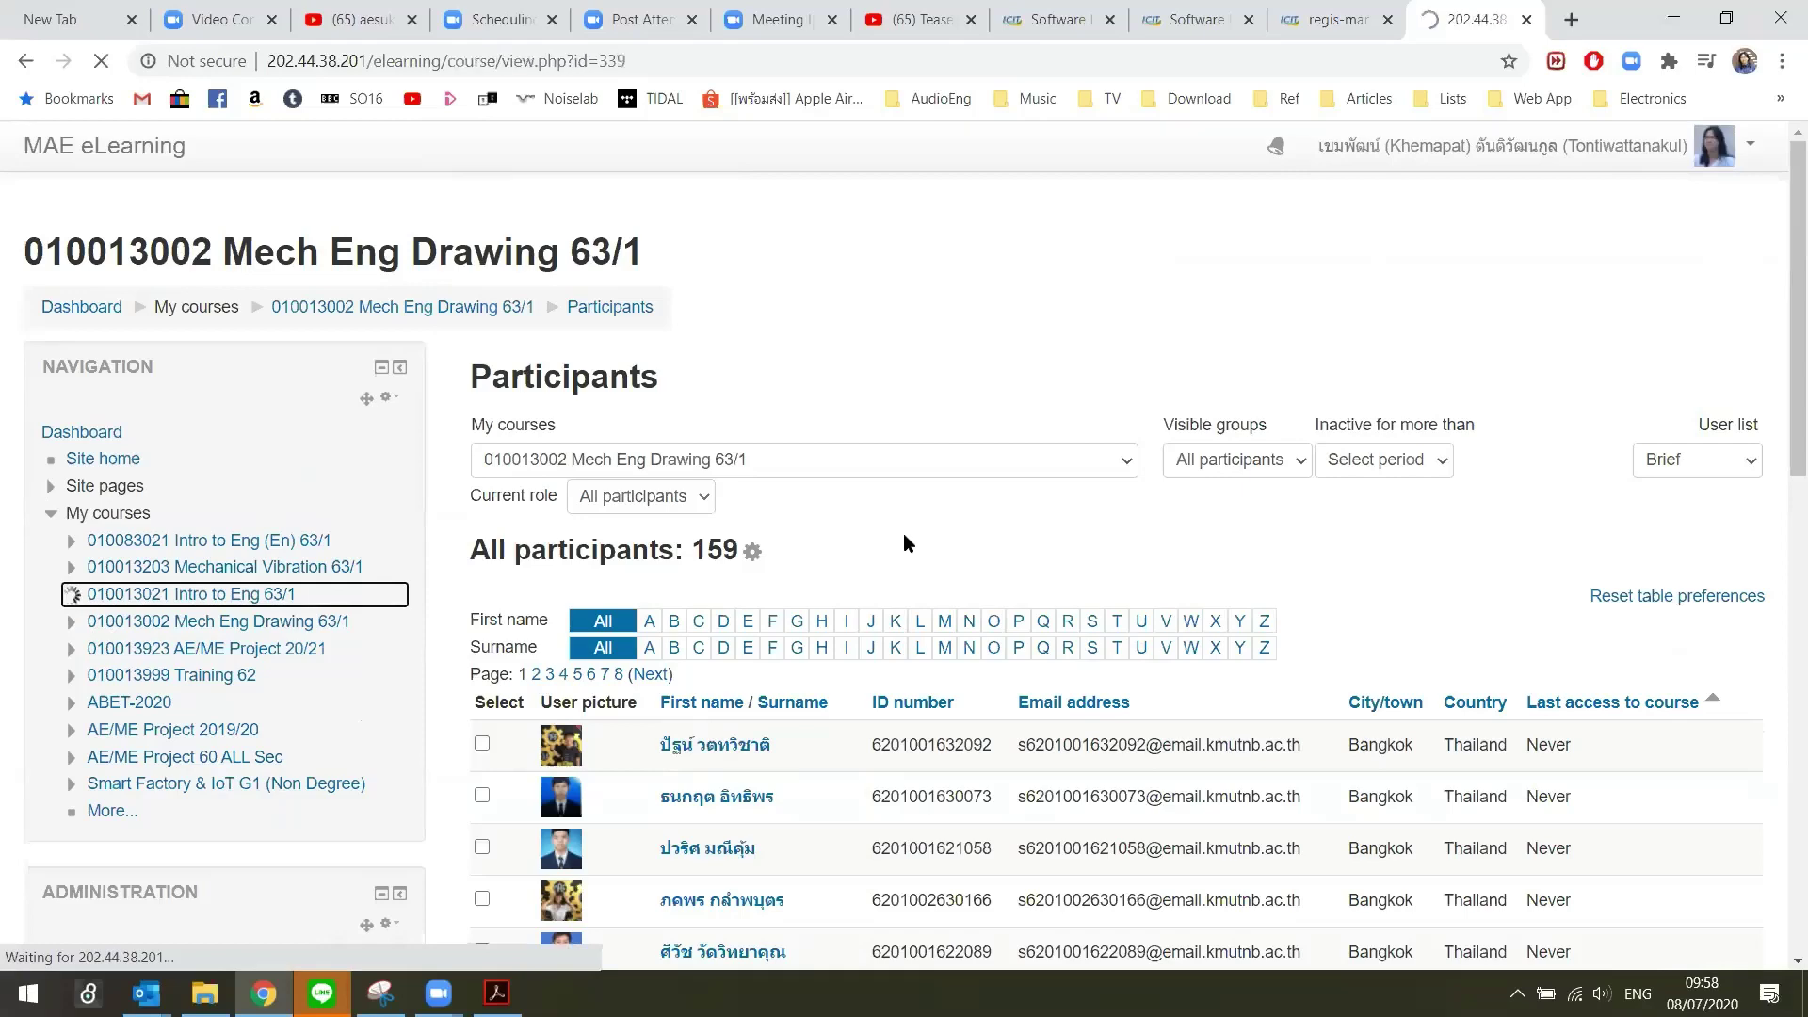
left_click(153, 626)
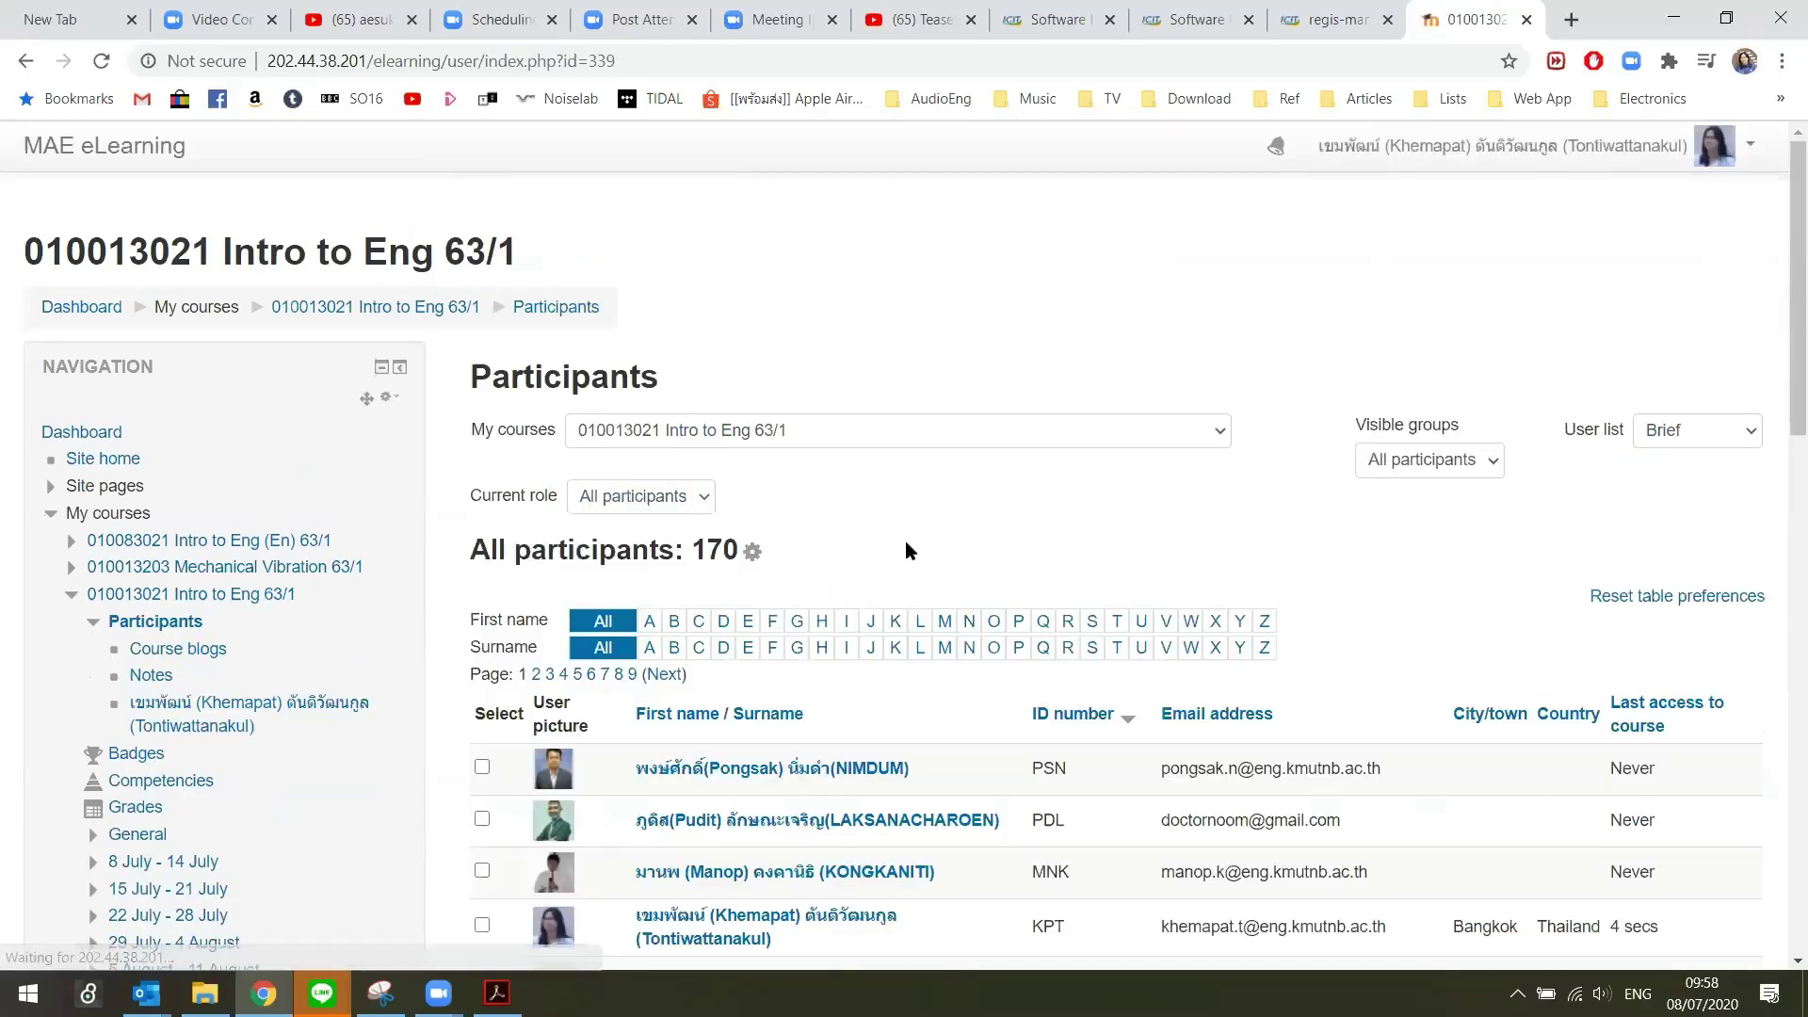
Examine the Intro to Eng 63/1 participants' last access times, covering both the lecturers and the students on the first page.
scroll(1488, 466, "down", 5)
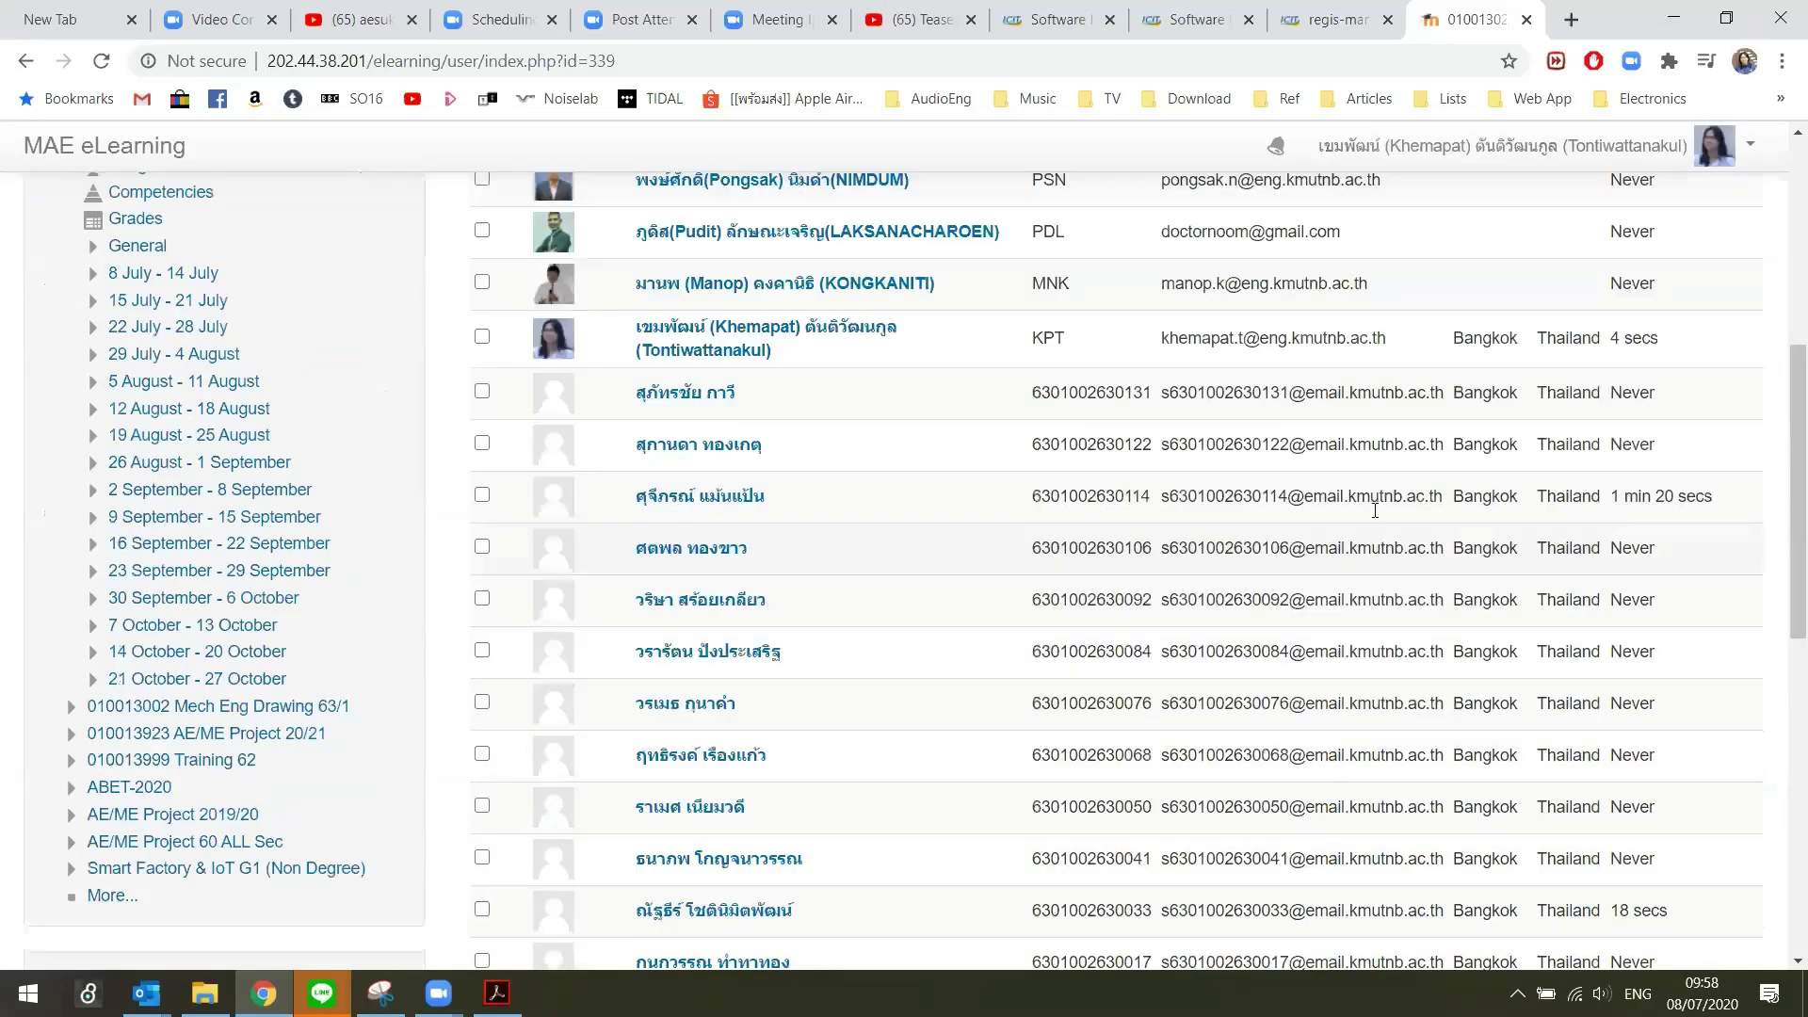
scroll(1488, 466, "up", 1)
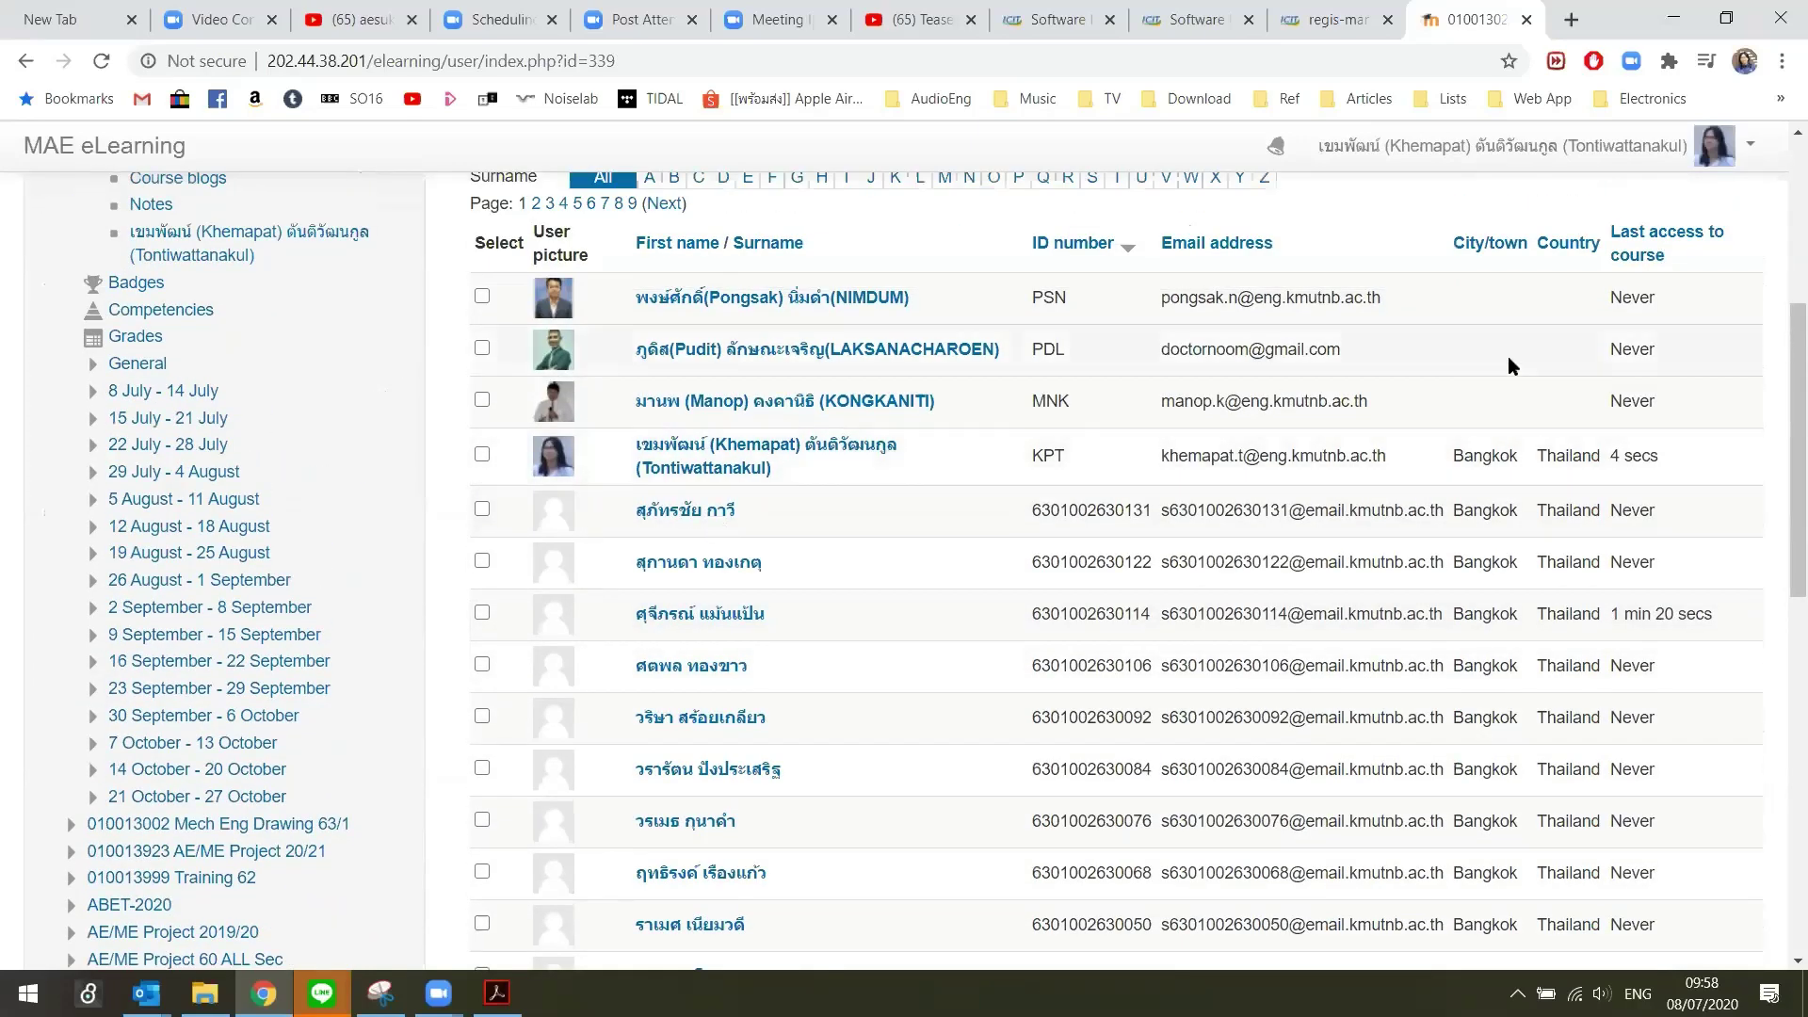
scroll(711, 673, "up", 3)
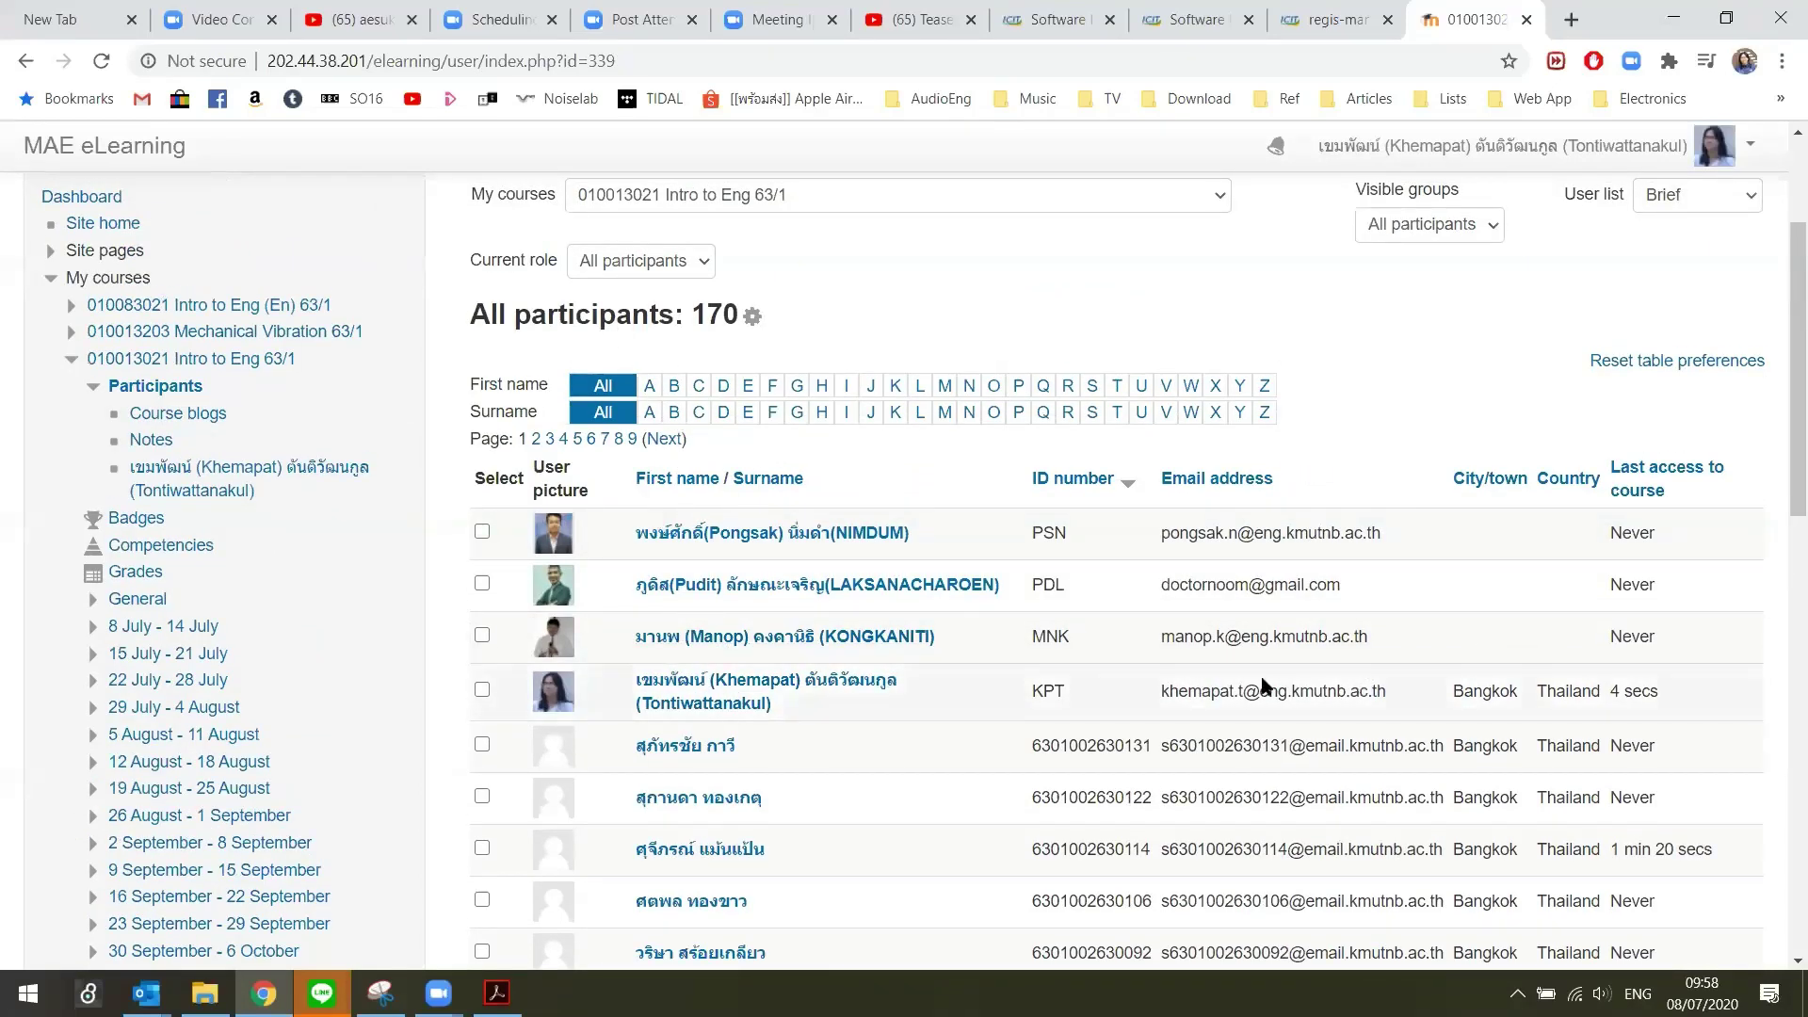
double_click(1623, 633)
left_click(1594, 650)
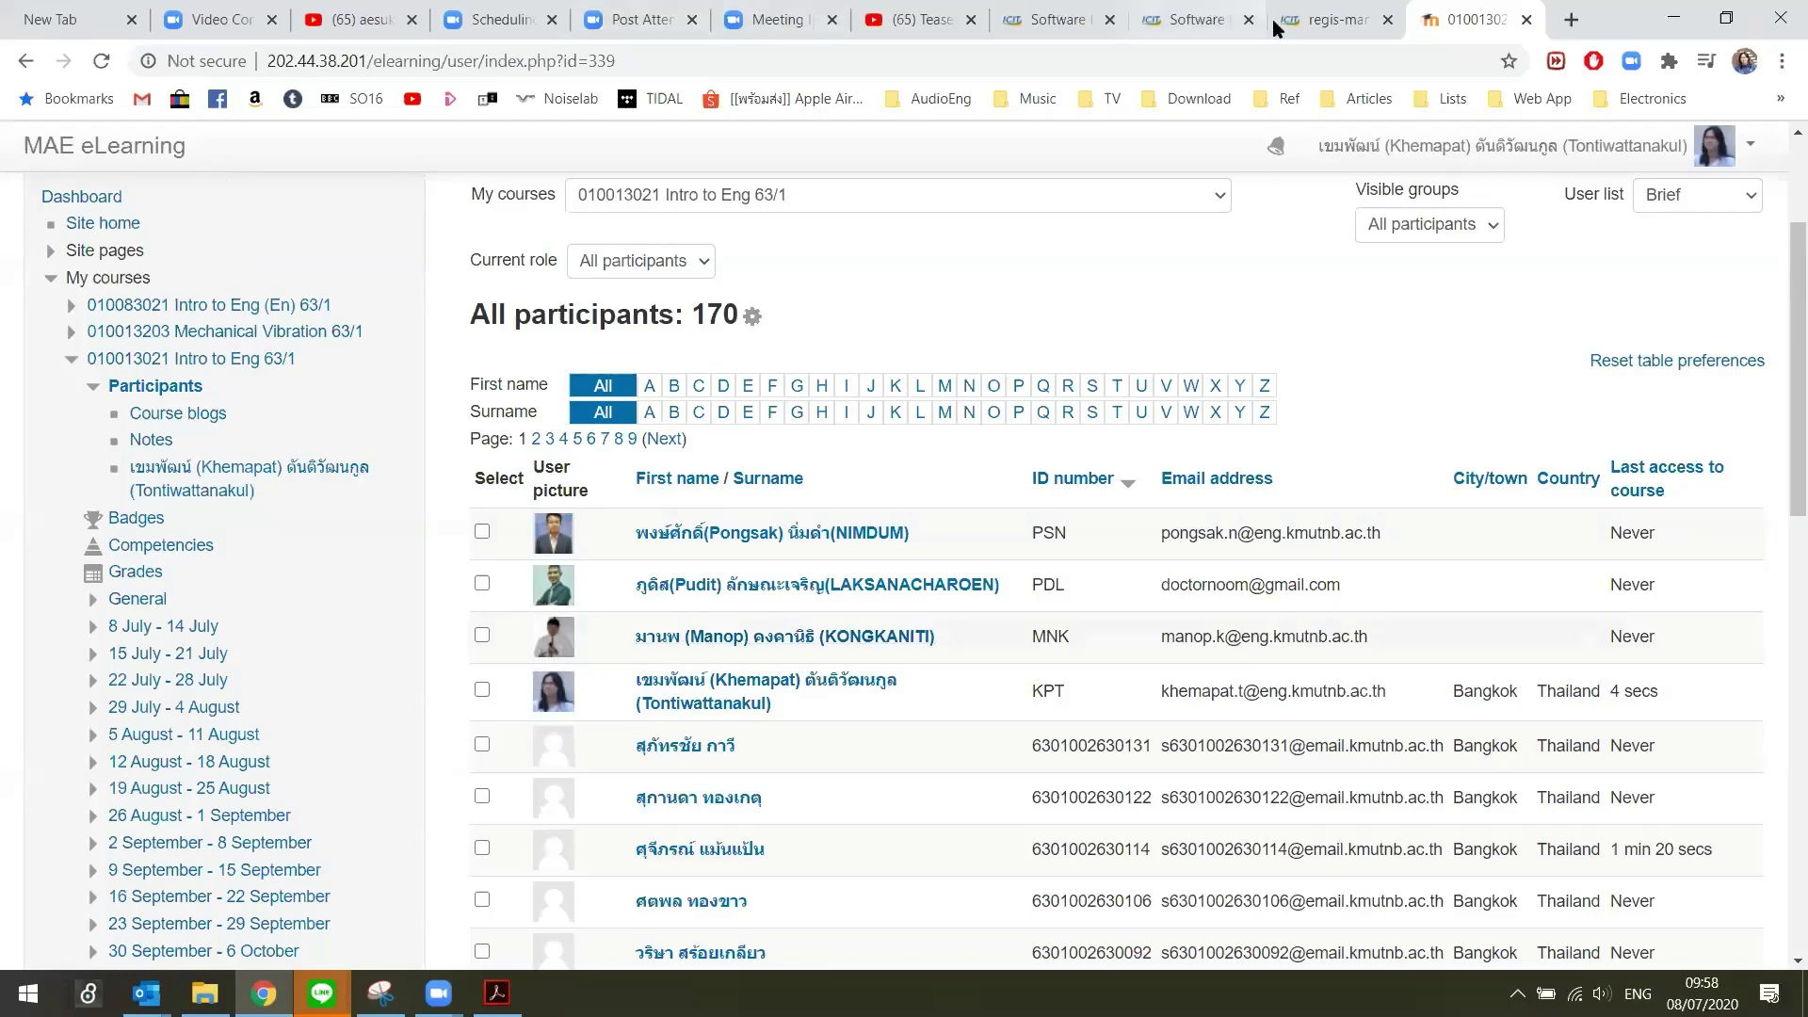
scroll(908, 692, "down", 4)
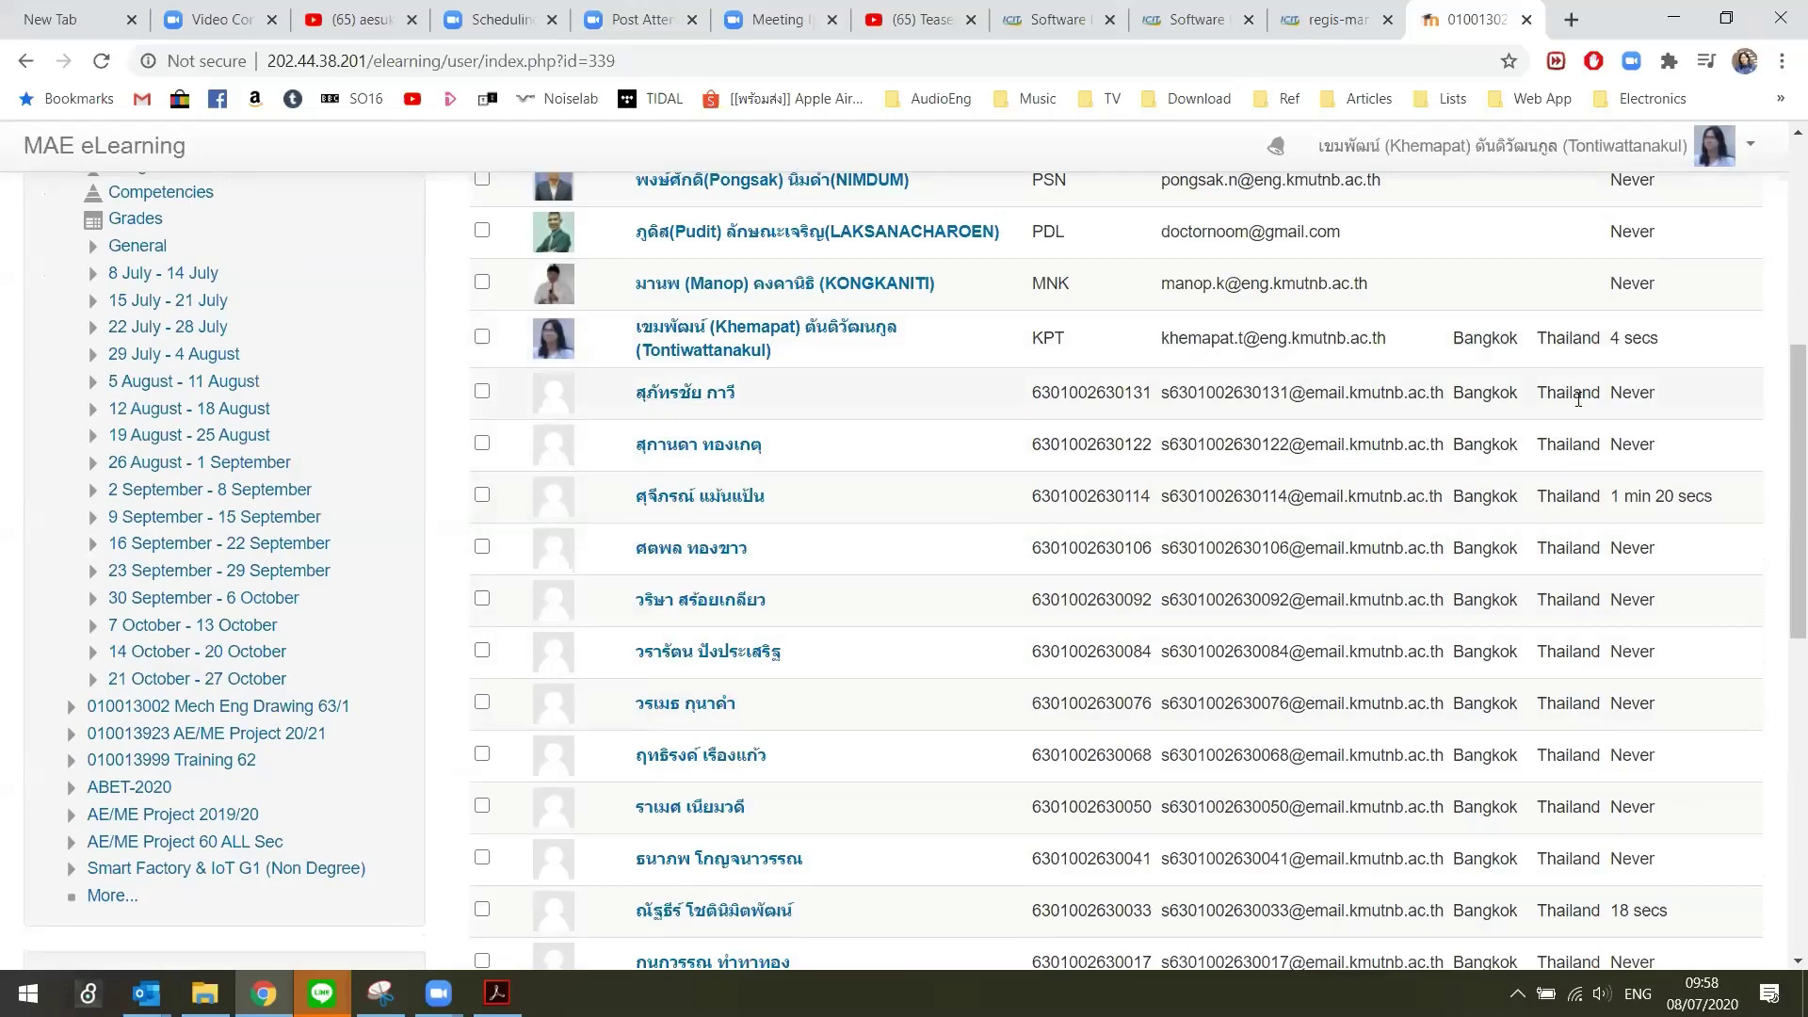
scroll(1528, 378, "down", 1)
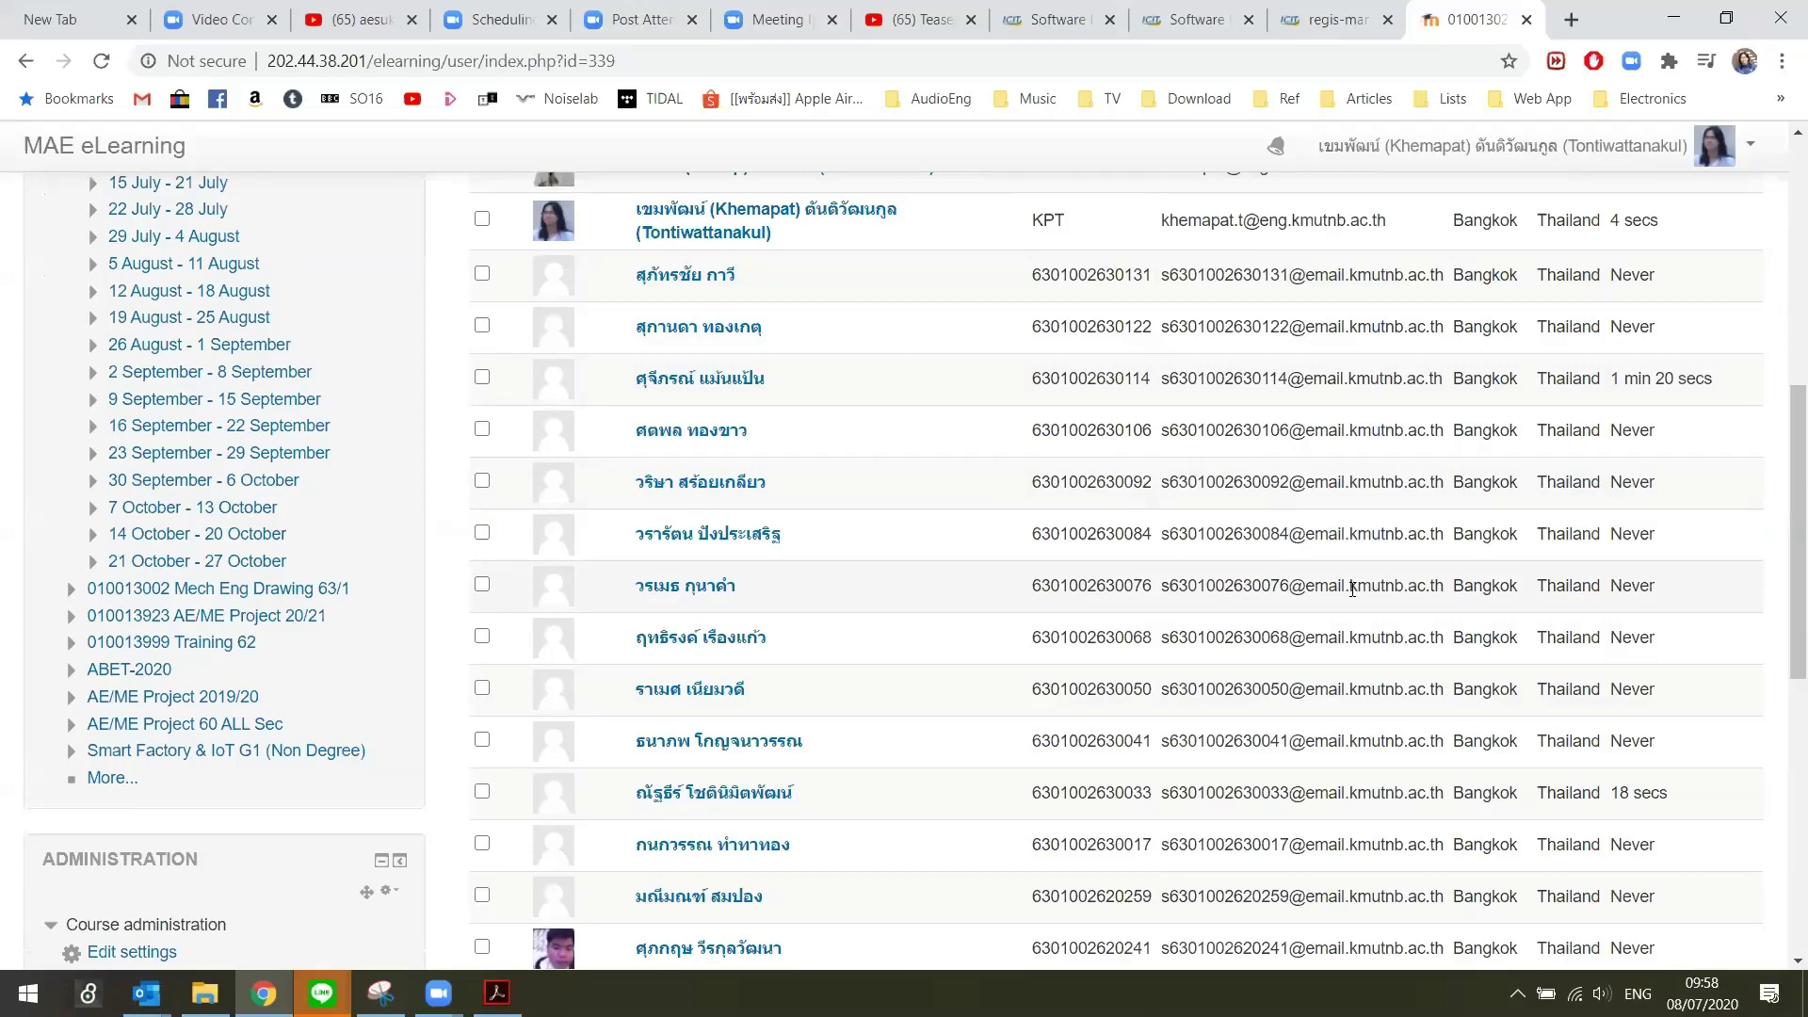
scroll(1352, 589, "up", 6)
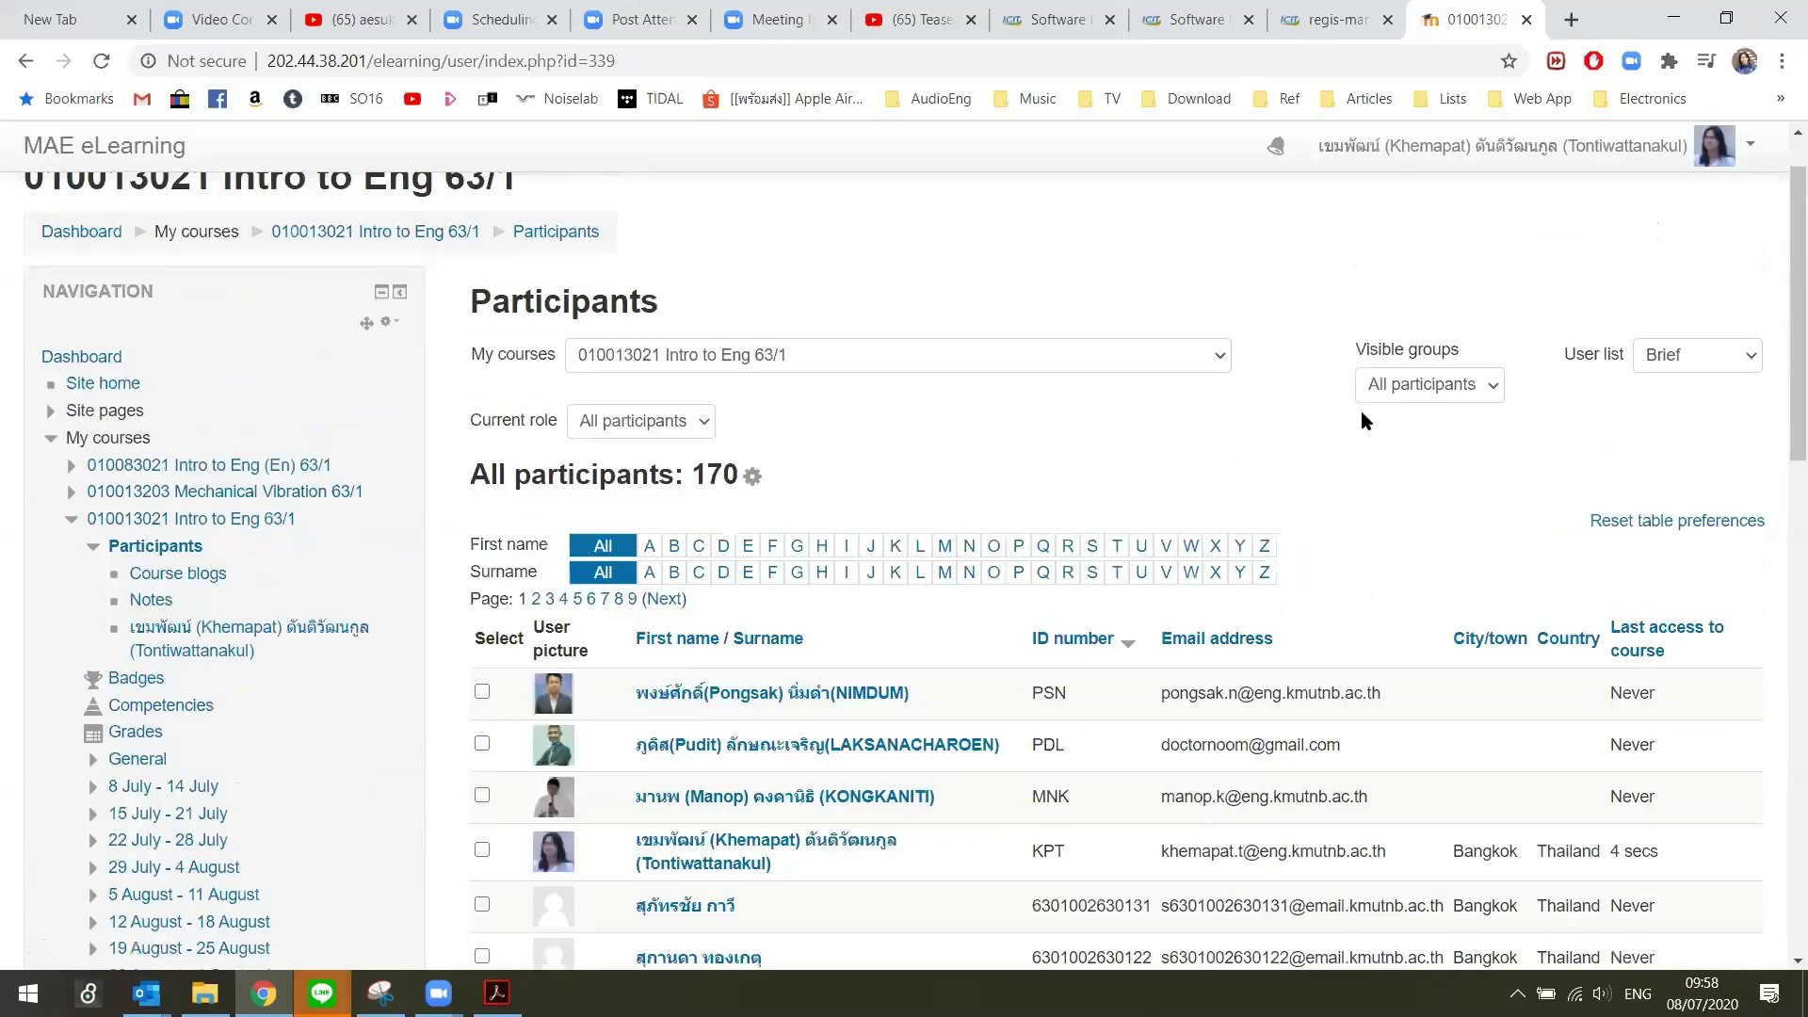
scroll(1359, 410, "down", 3)
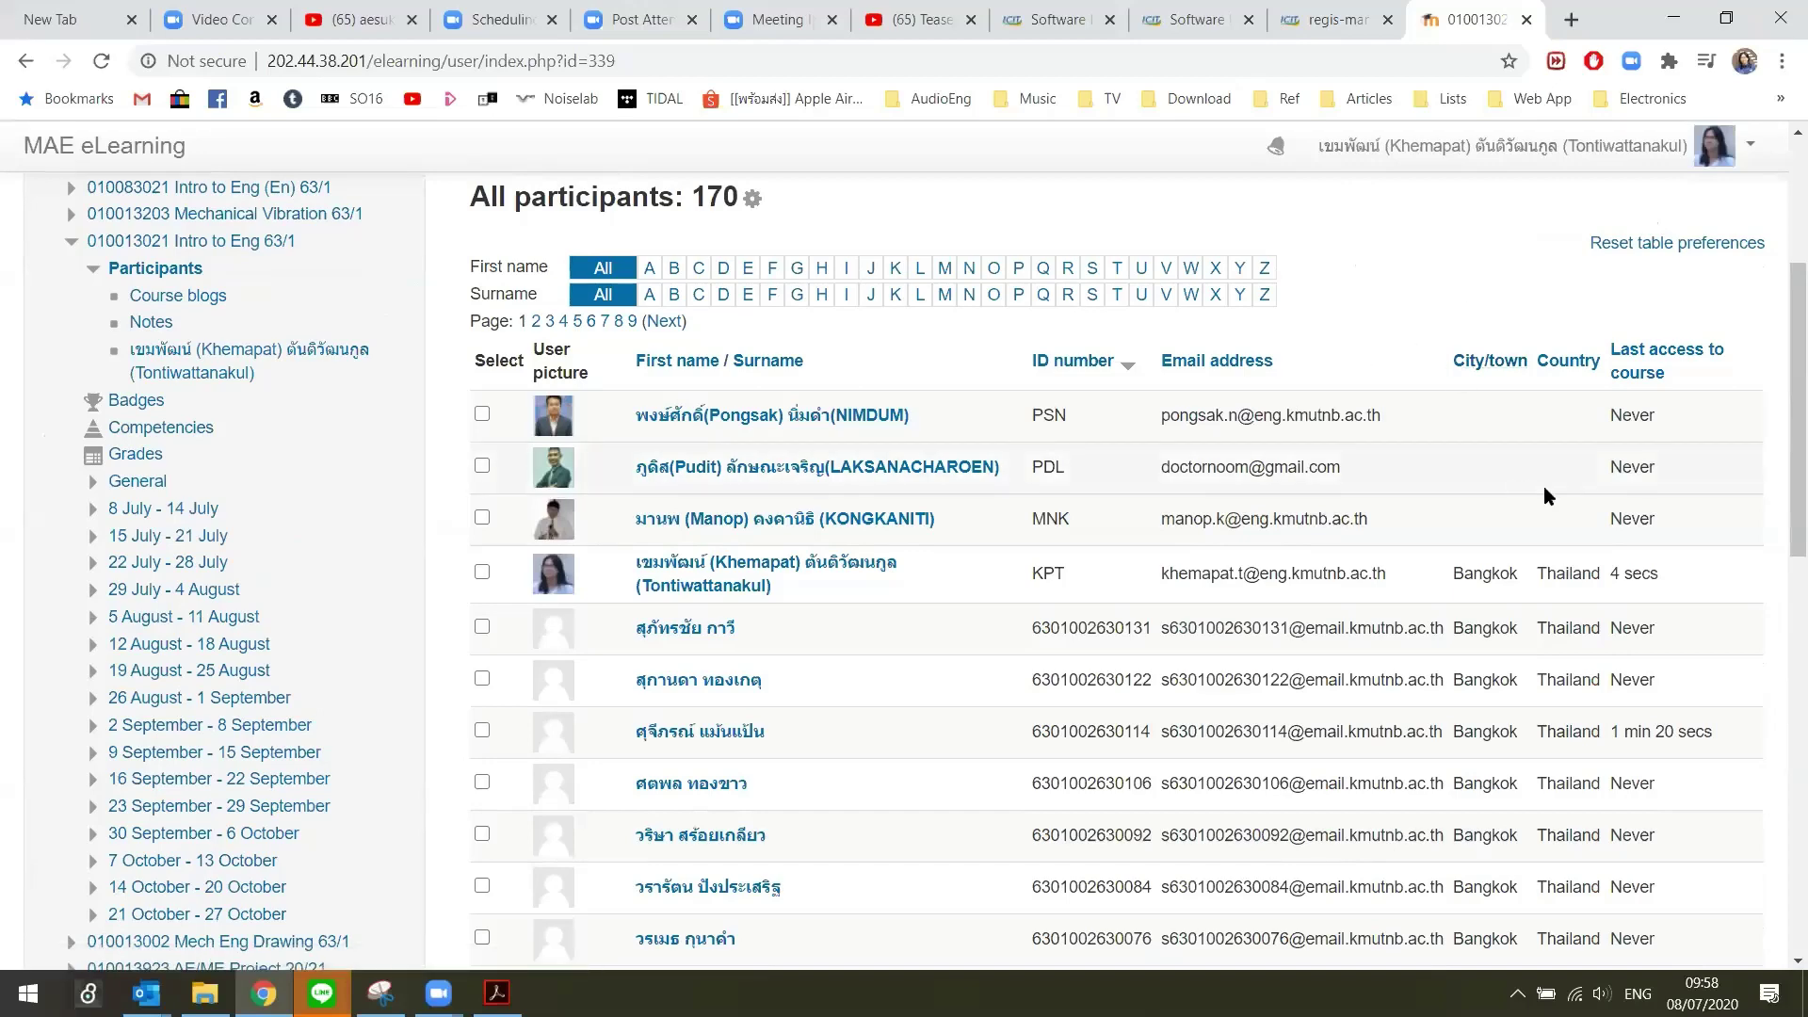
scroll(1528, 490, "down", 5)
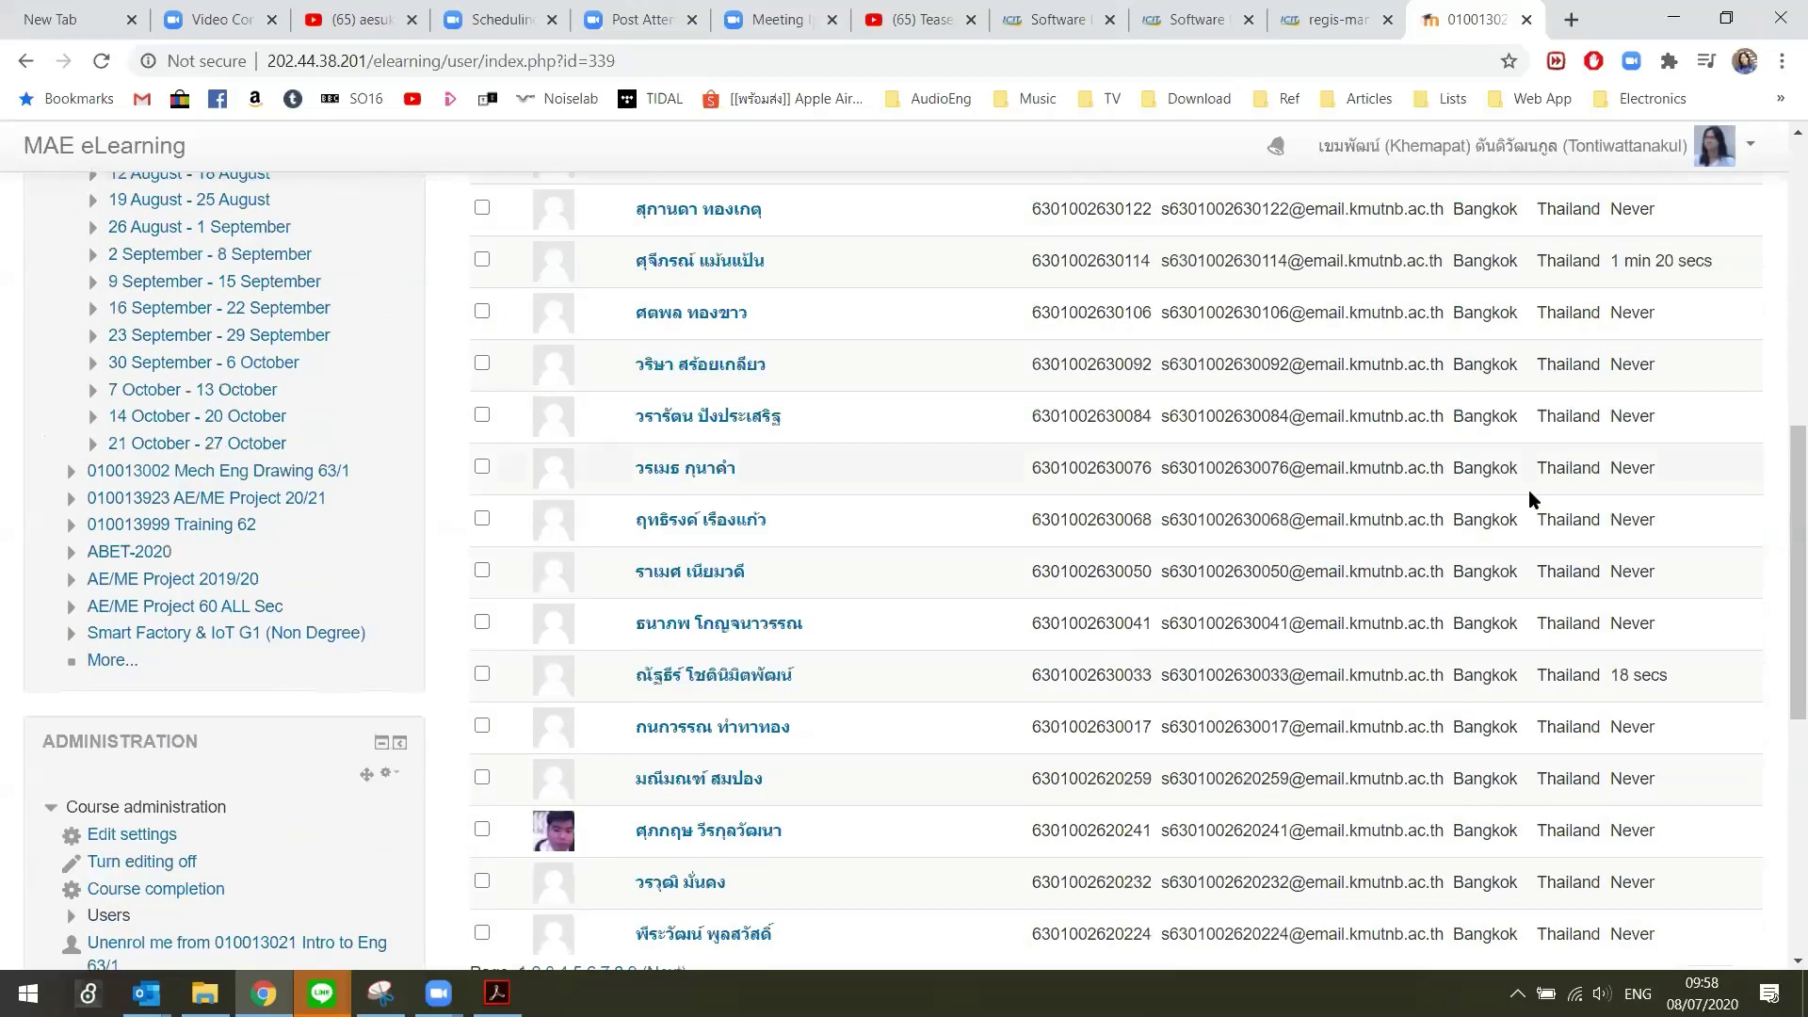
scroll(1500, 470, "down", 4)
scroll(1061, 464, "up", 7)
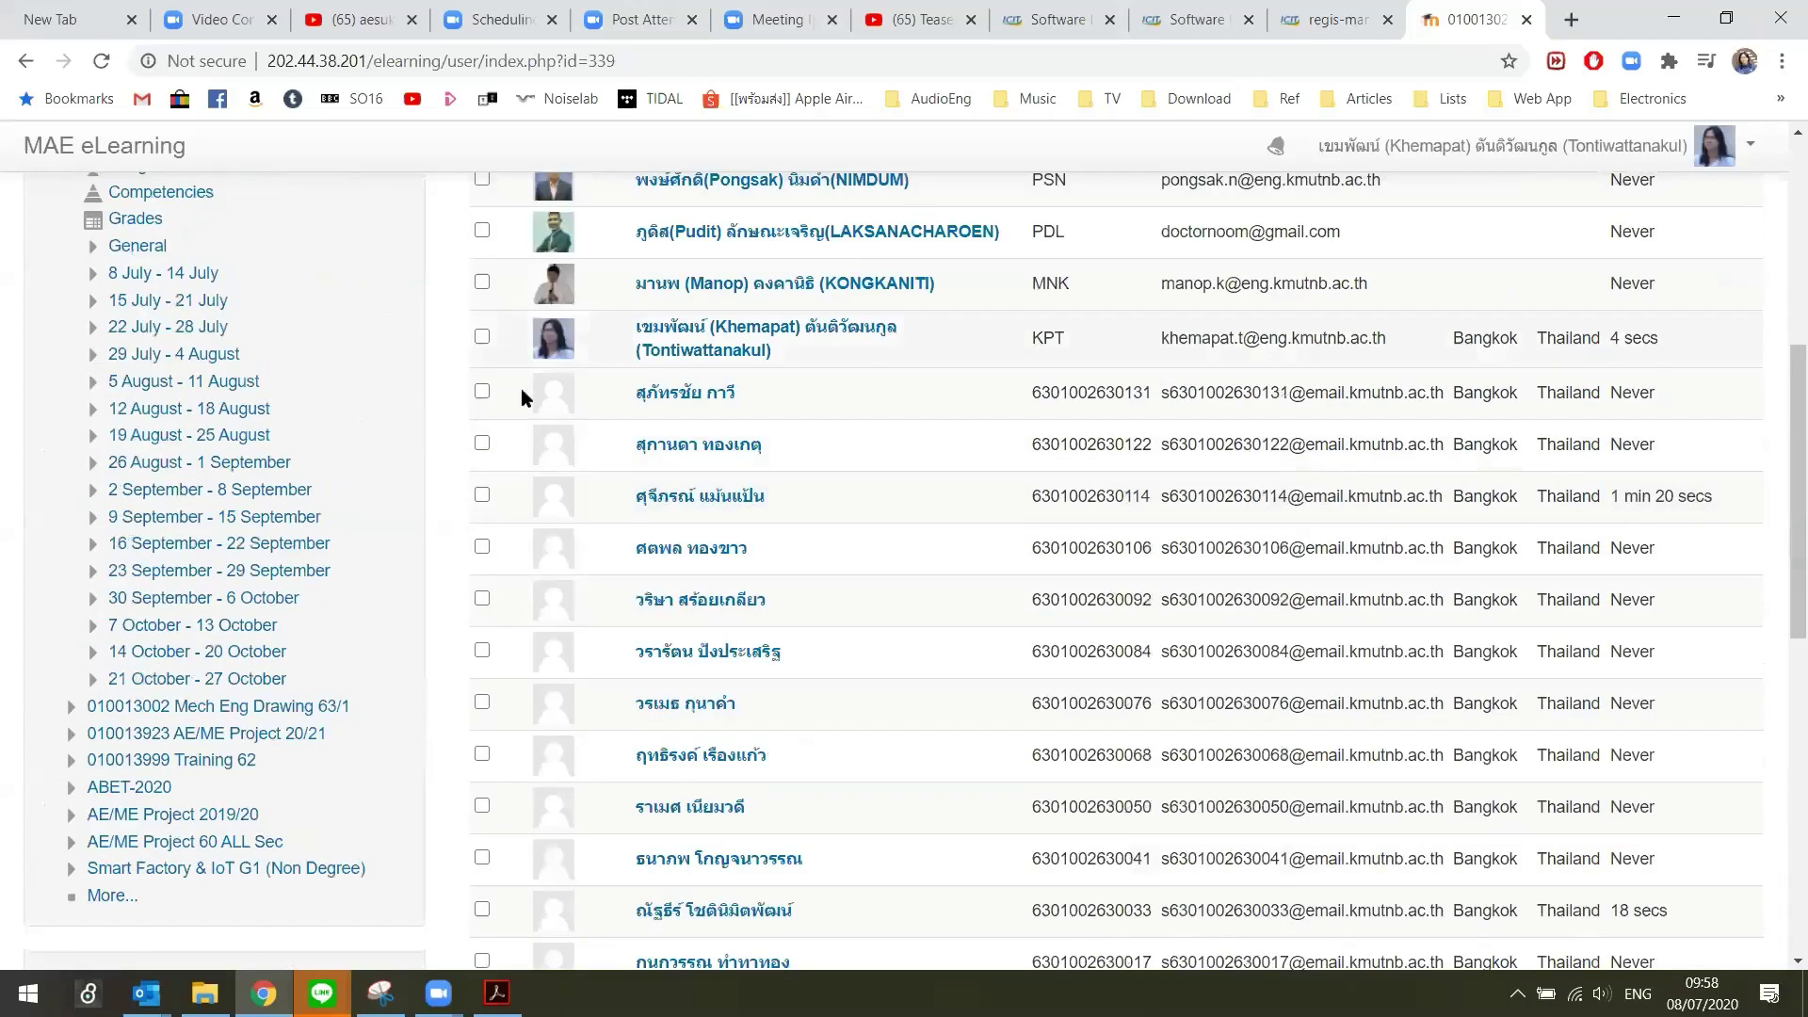
scroll(1597, 390, "up", 2)
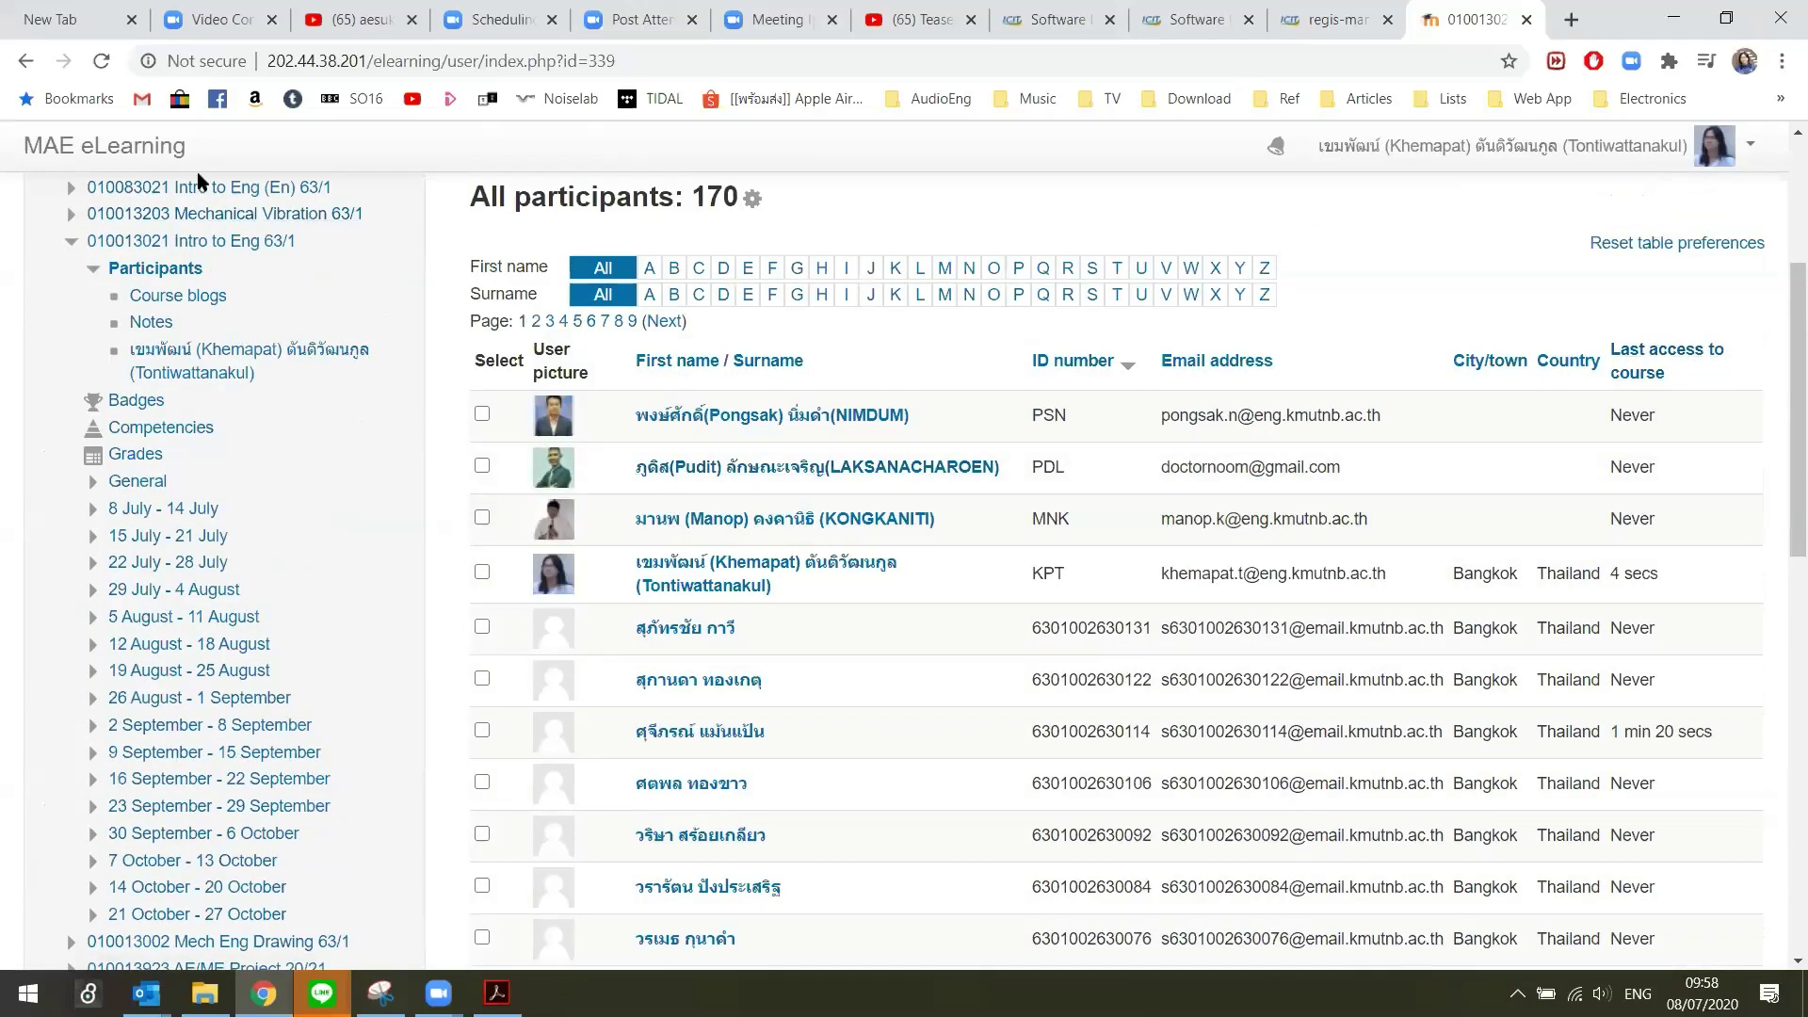
Refresh the Intro to Eng 63/1 participants list and check the updated last access times.
left_click(100, 60)
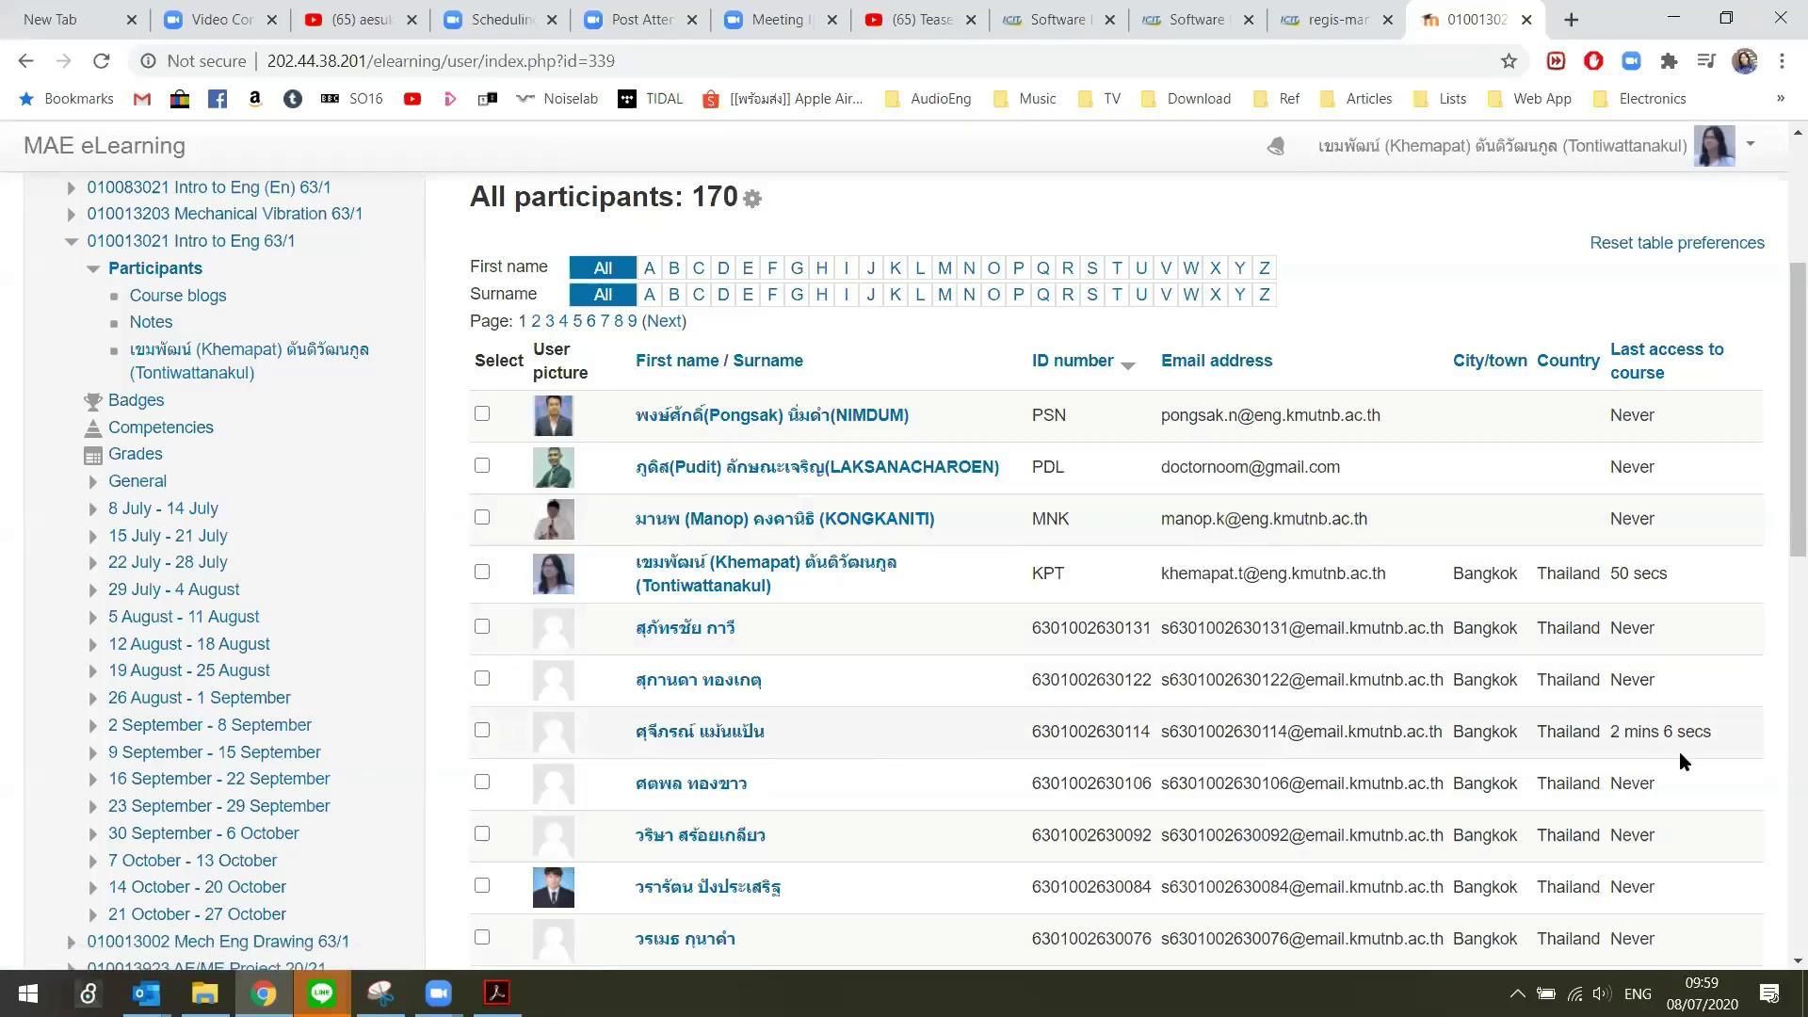
scroll(1647, 504, "down", 5)
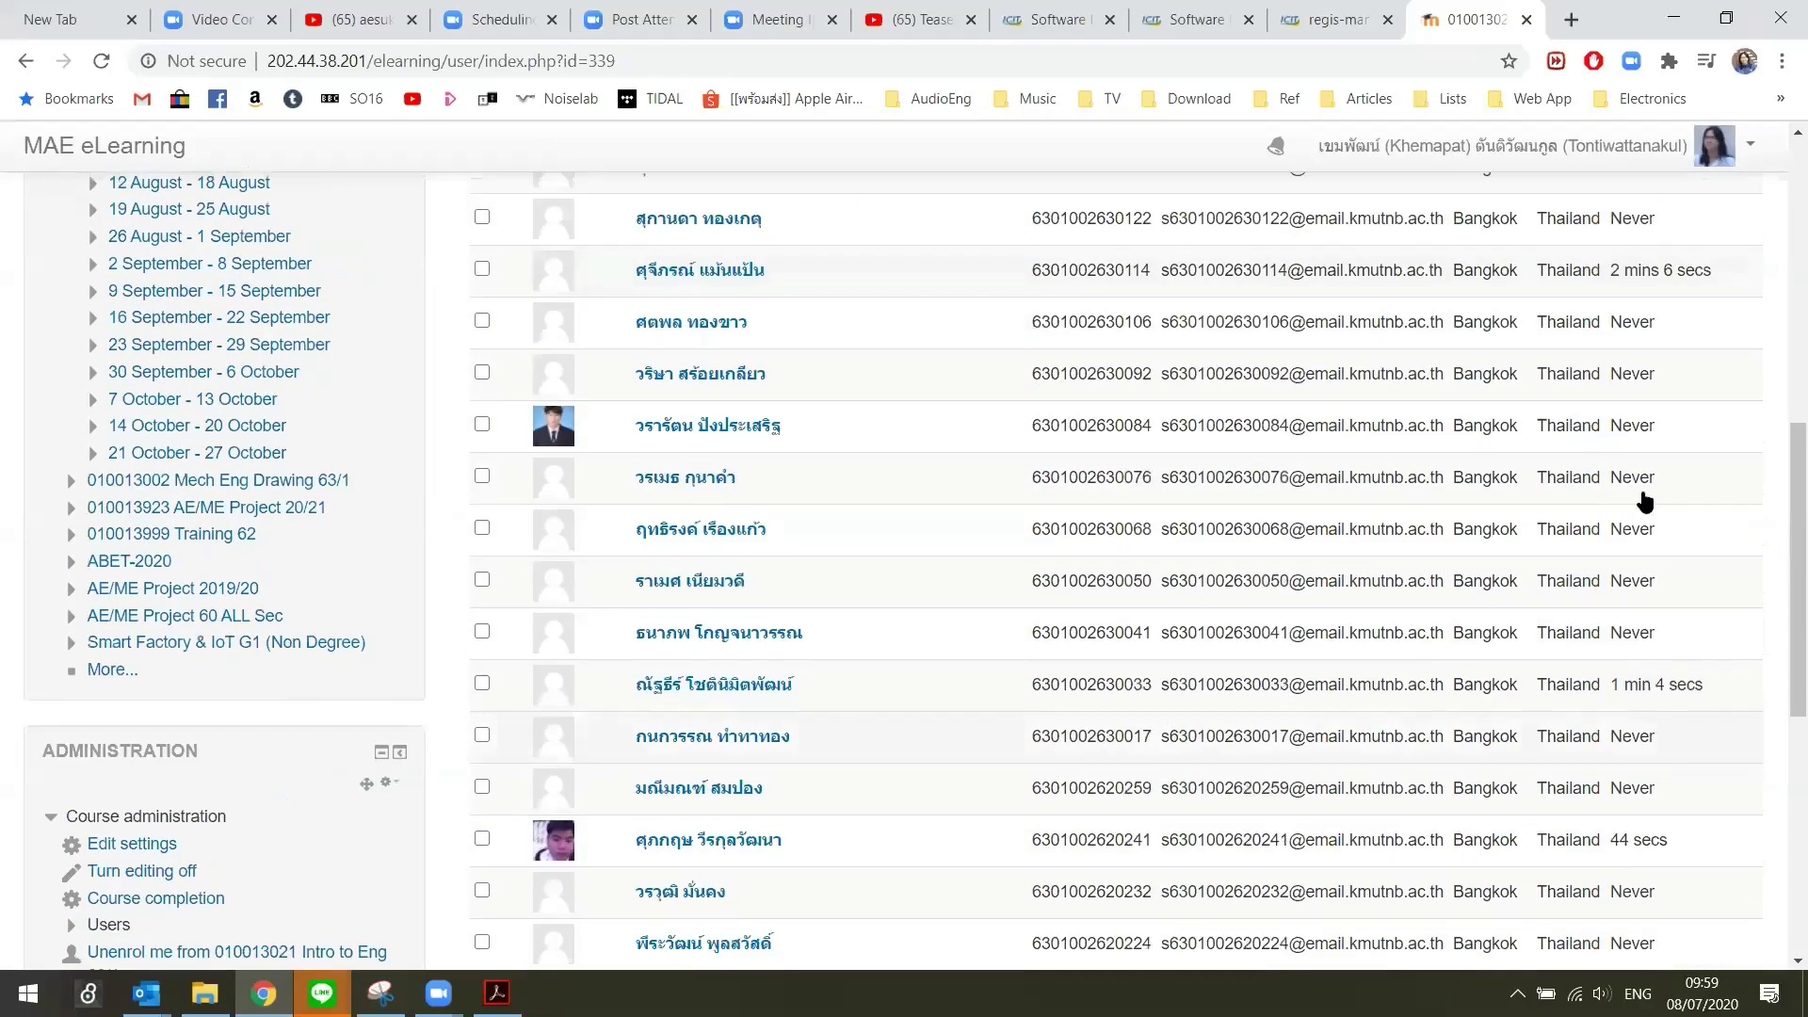
scroll(1647, 504, "up", 6)
Sort the Intro to Eng 63/1 participants by last access to course, with the most recent access first.
left_click(1648, 482)
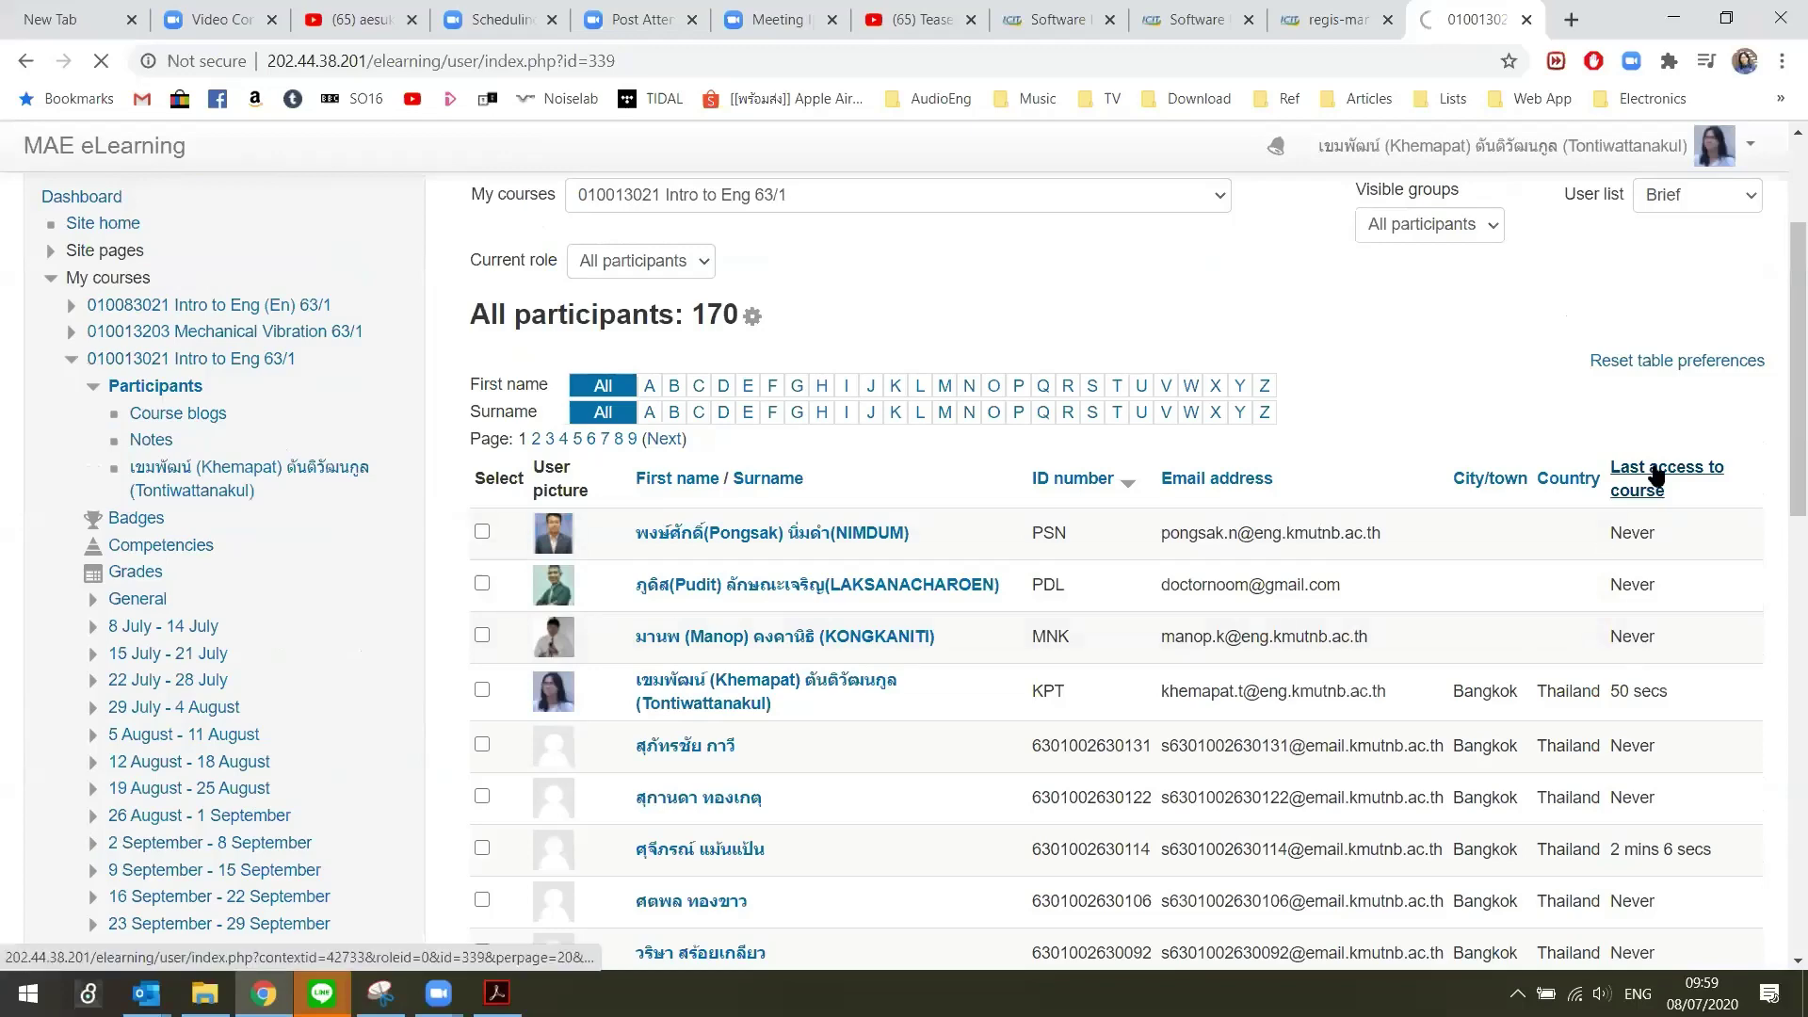
scroll(1598, 593, "down", 4)
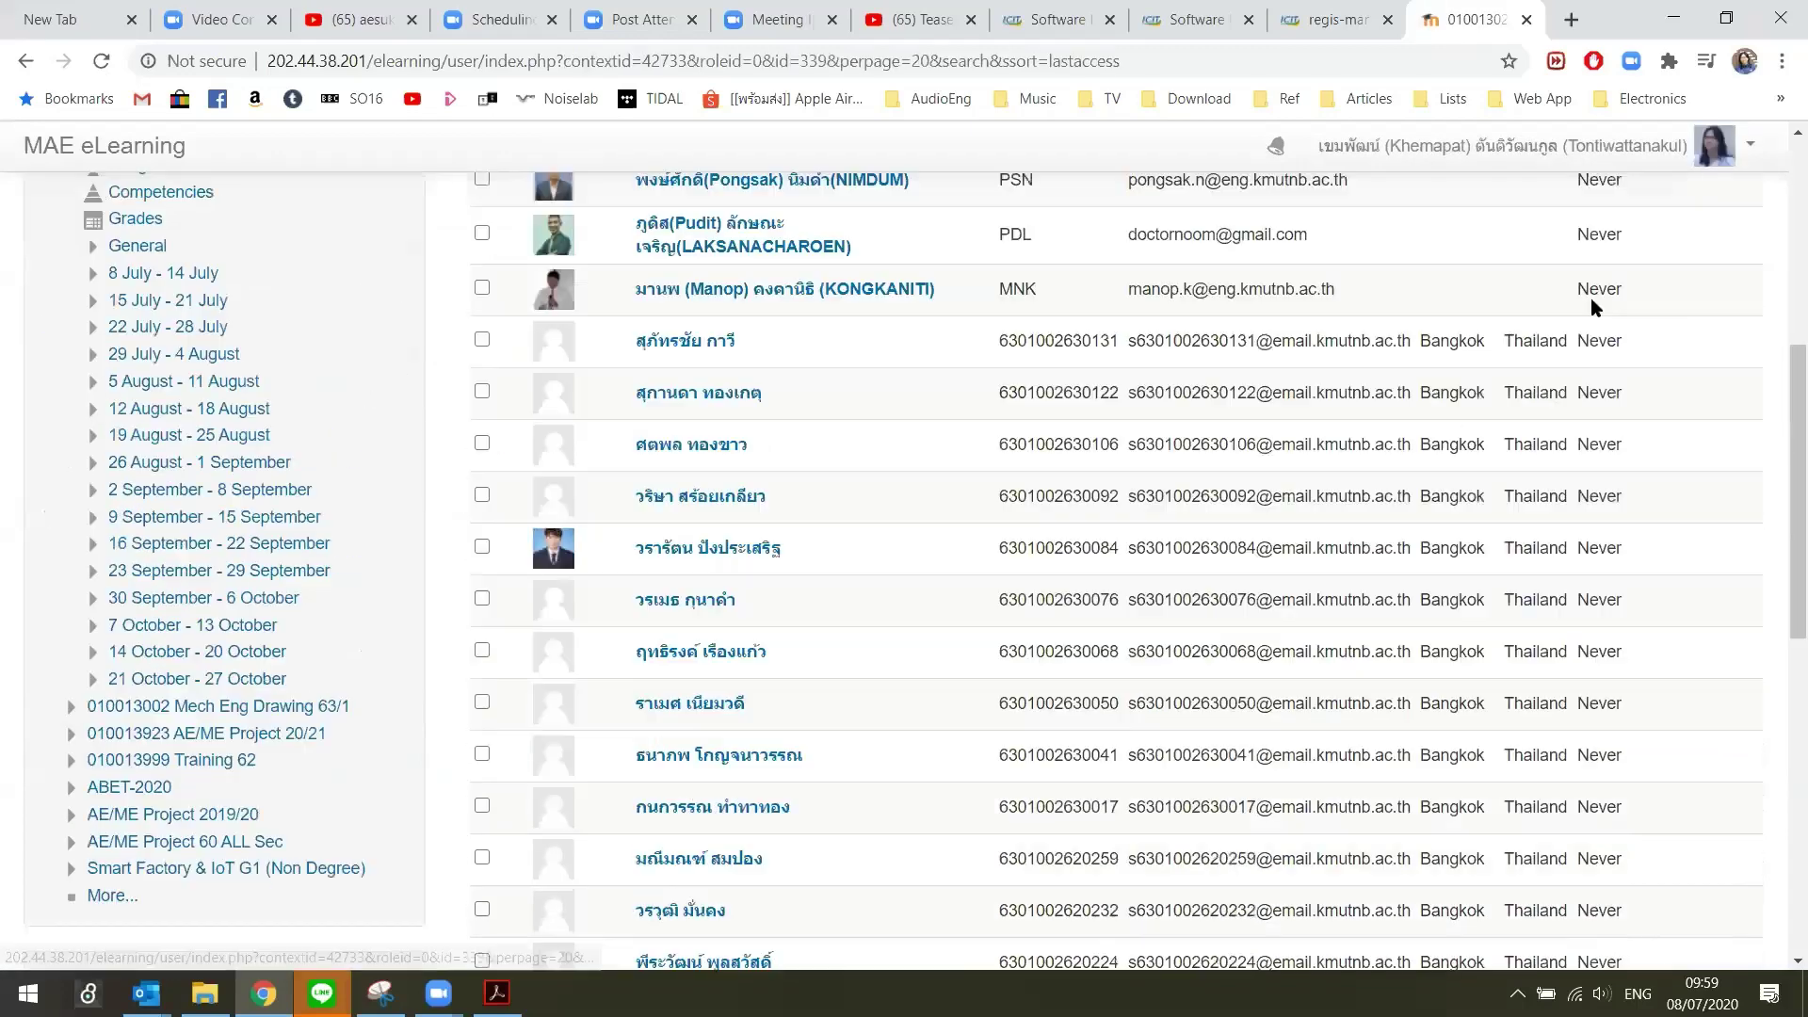
scroll(1649, 477, "up", 5)
left_click(1703, 588)
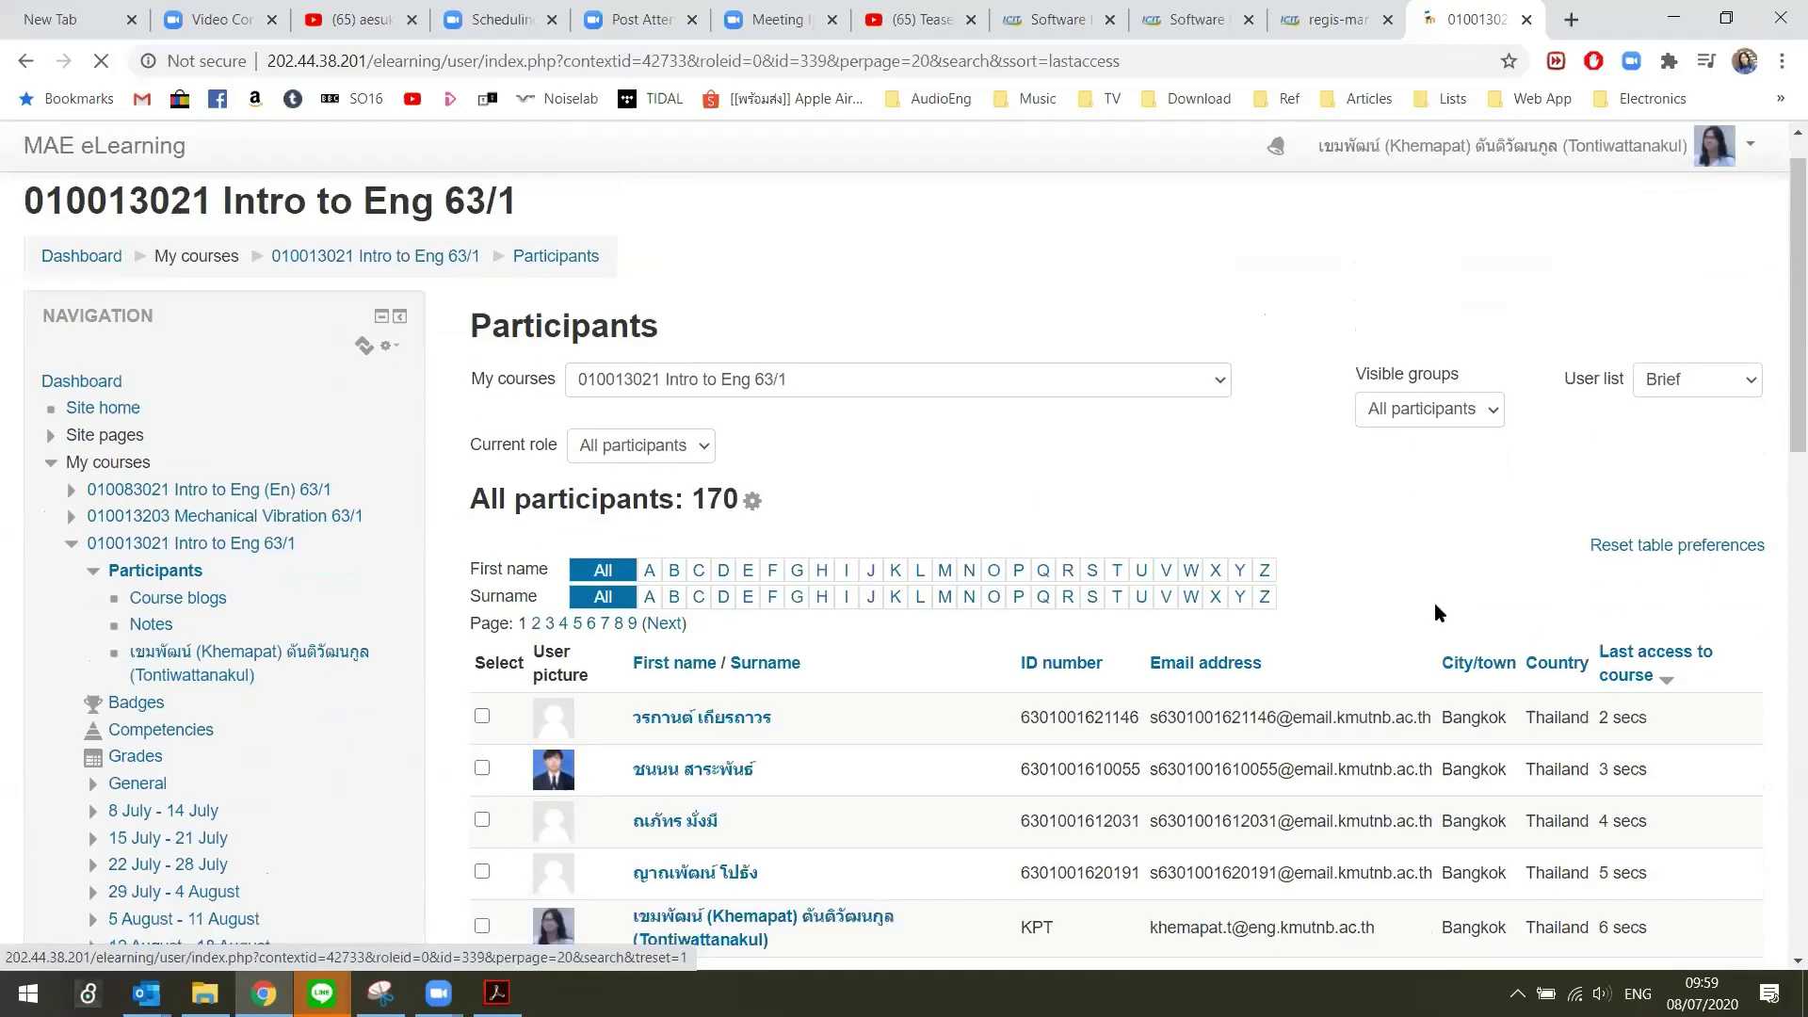
Browse the first two pages of the sorted Intro to Eng 63/1 list to check the most recent course accesses.
scroll(1433, 603, "down", 5)
scroll(1480, 559, "down", 3)
scroll(1601, 424, "up", 3)
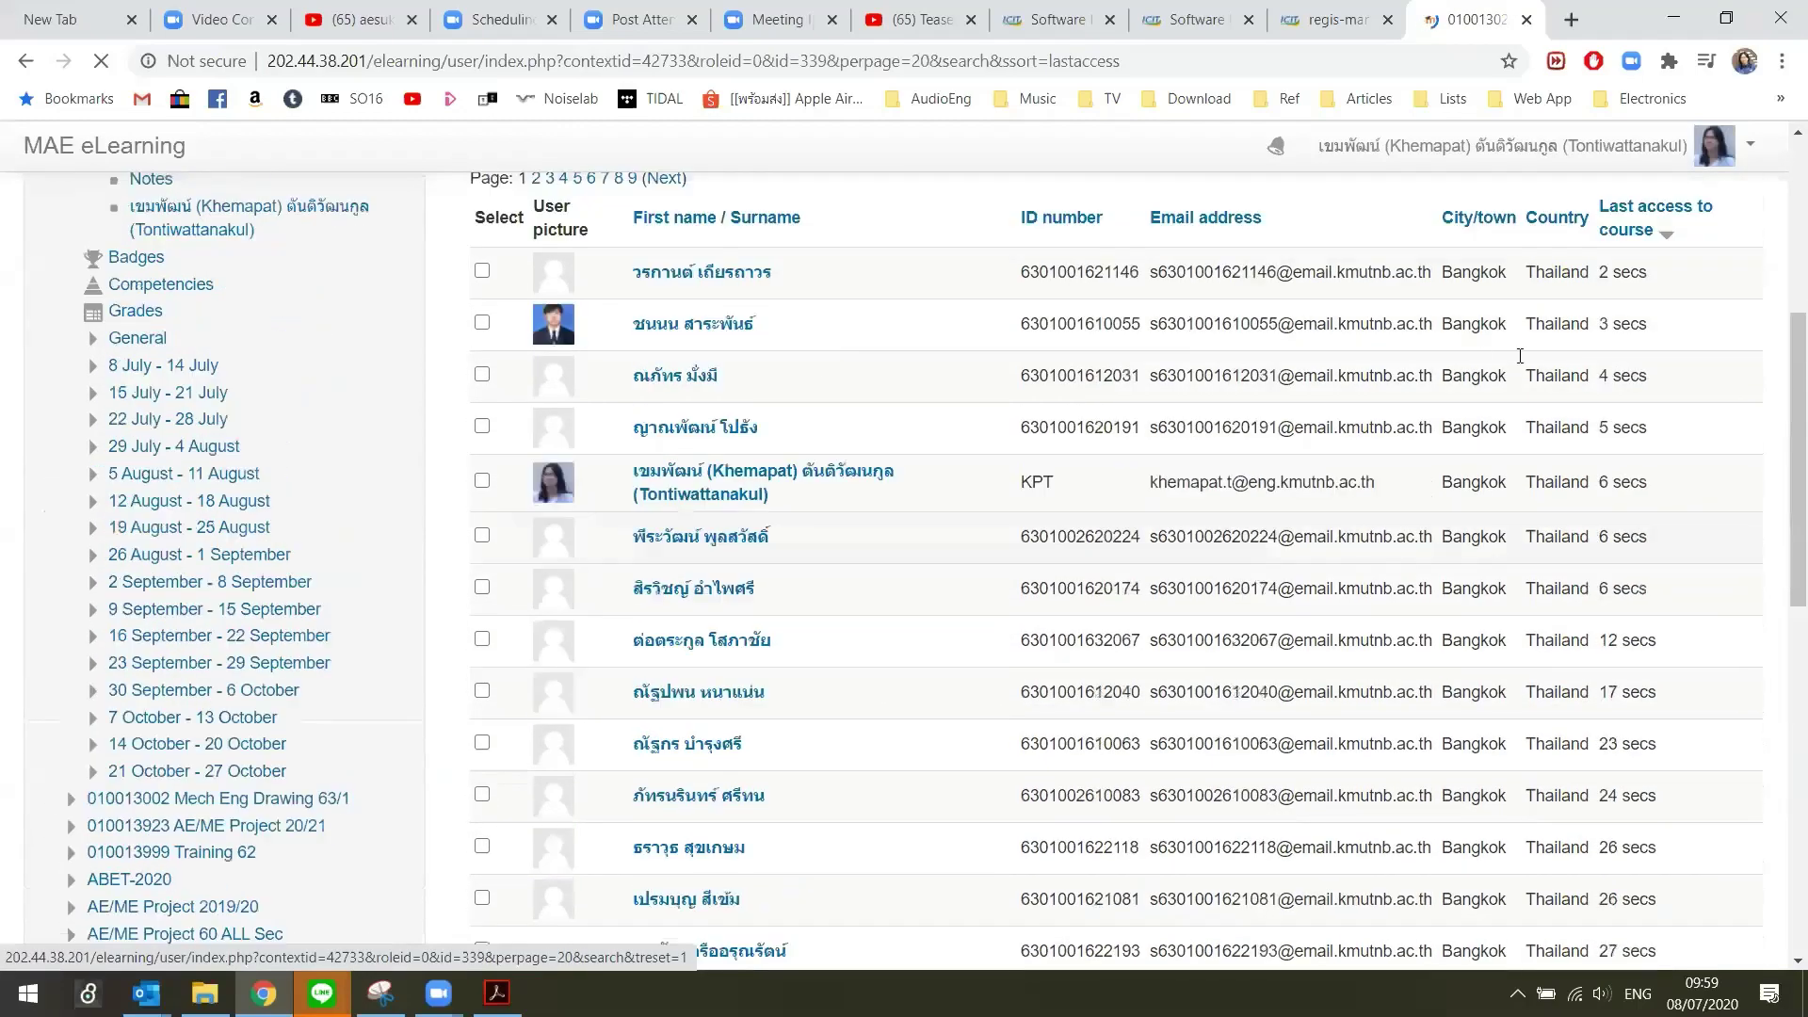
scroll(1638, 556, "down", 6)
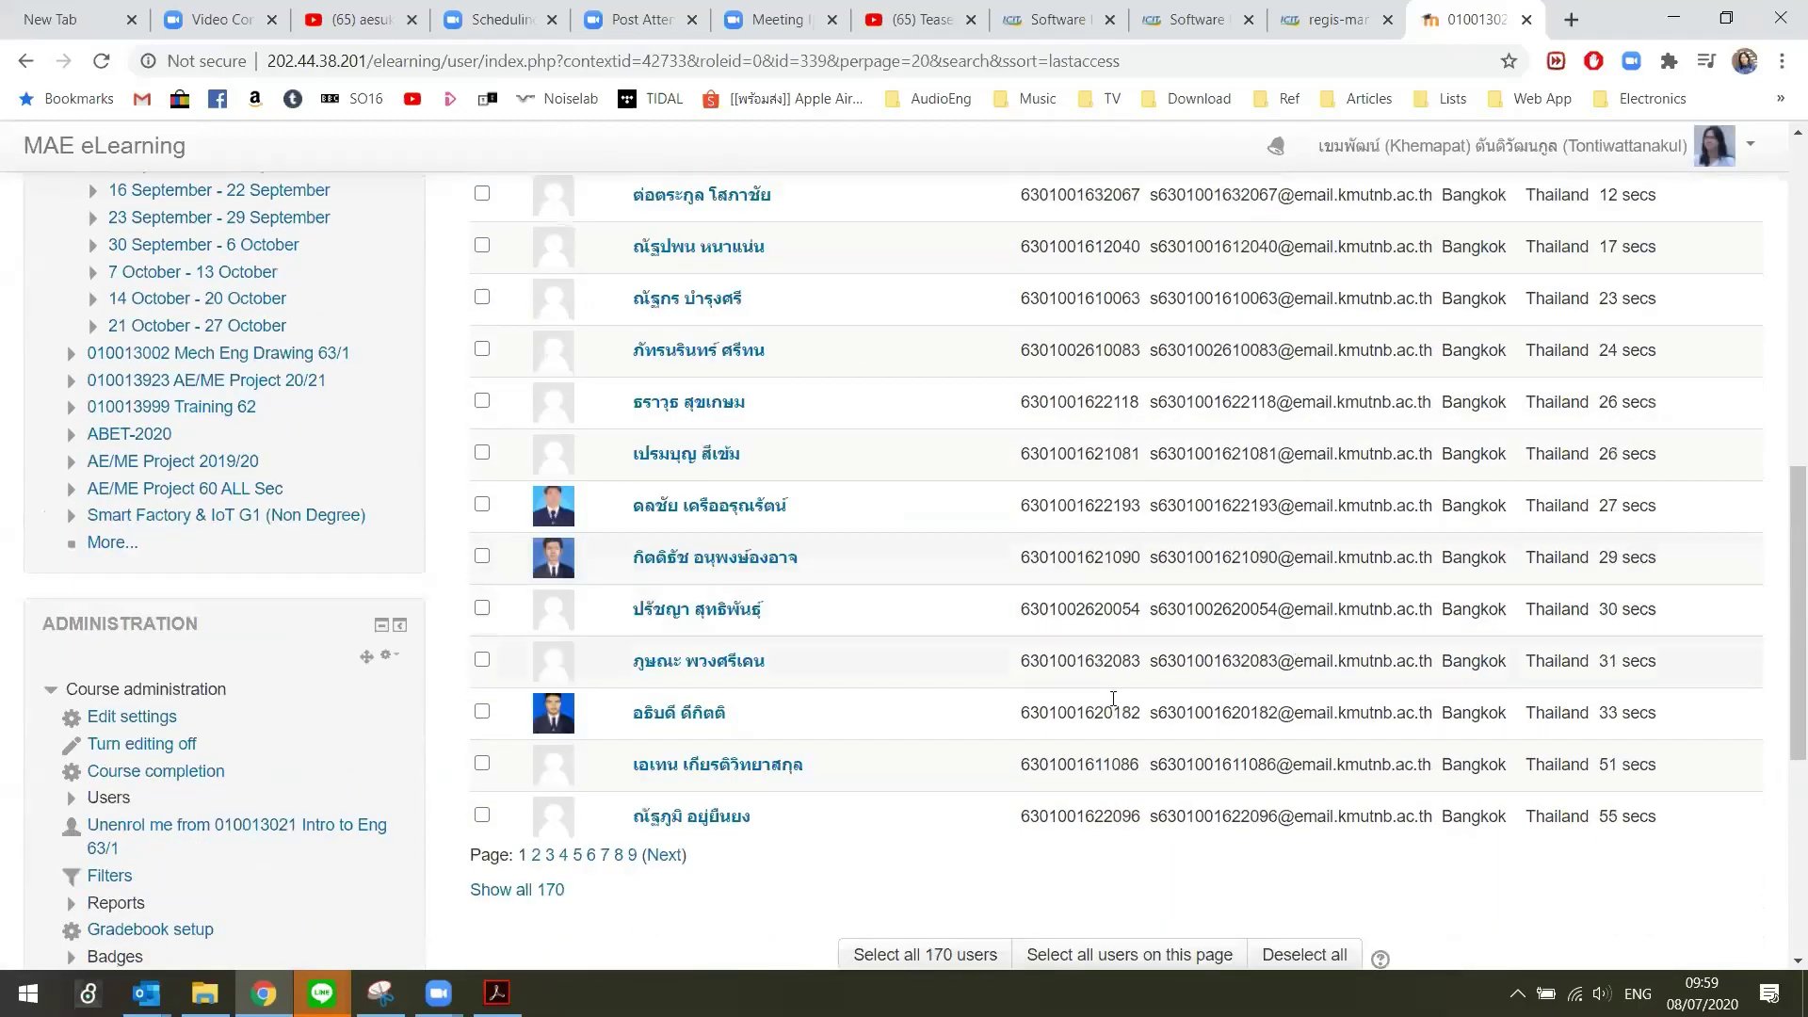
left_click(670, 738)
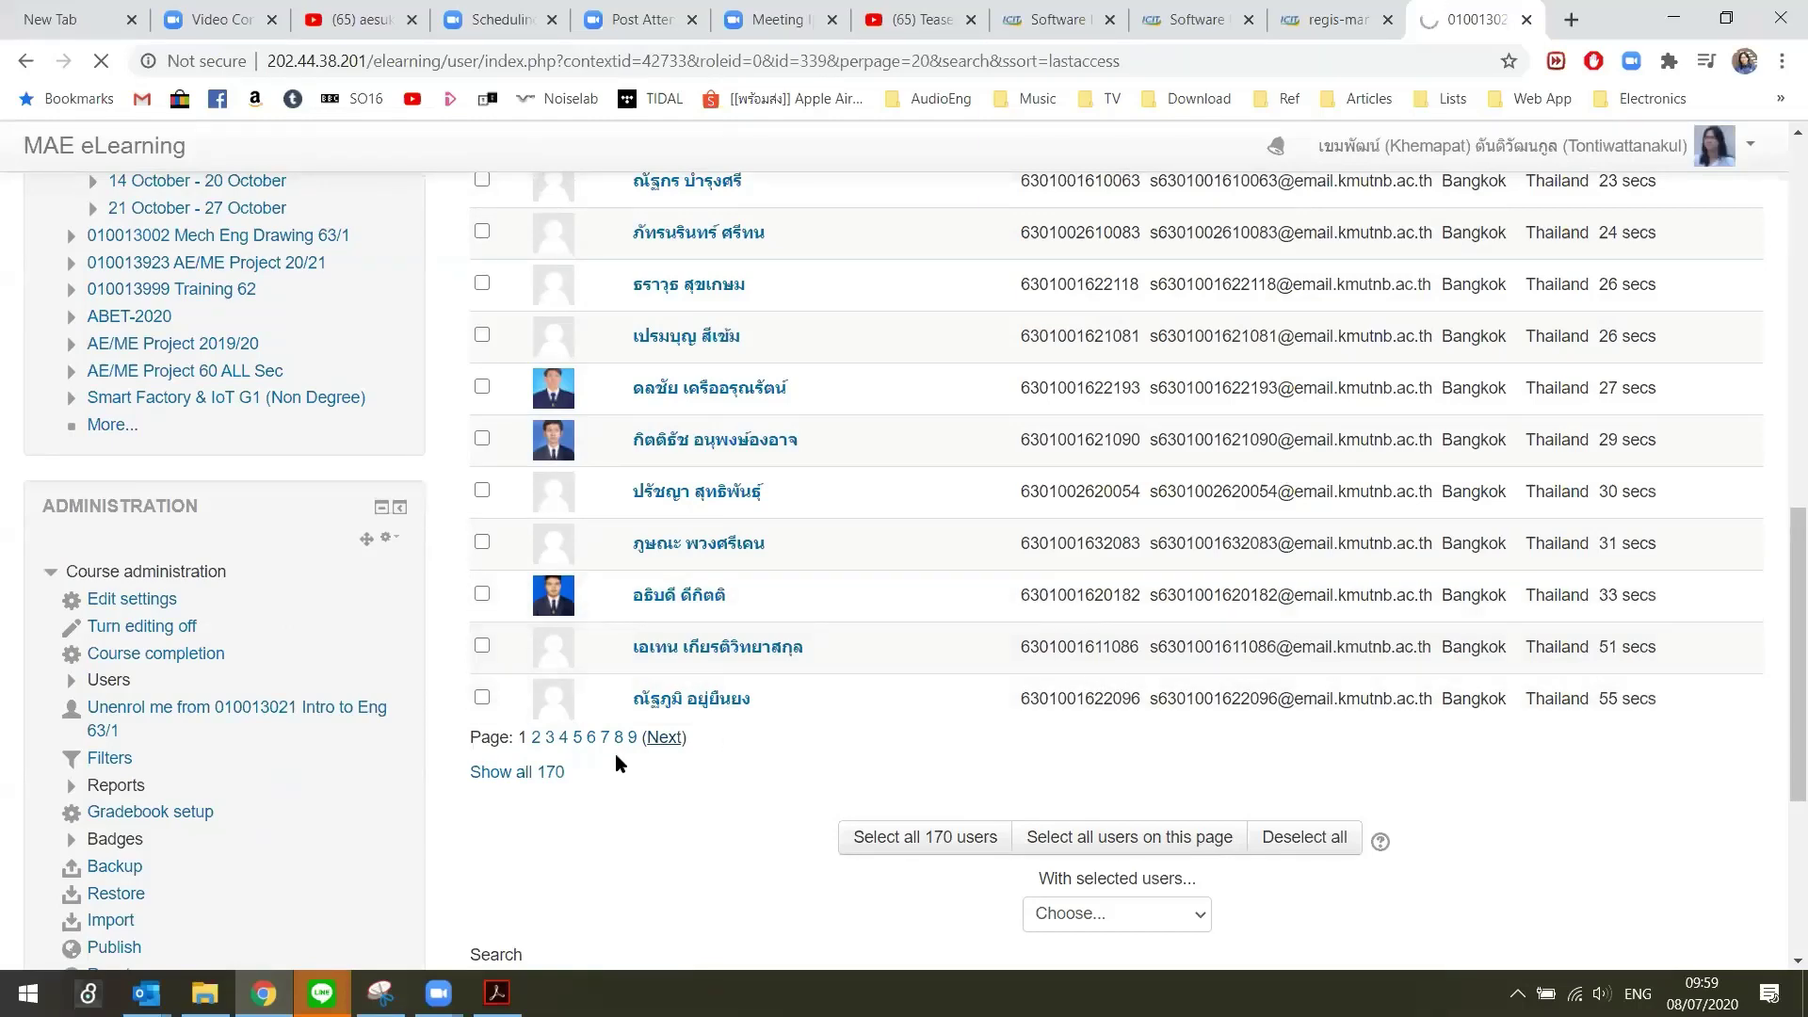
left_click(664, 737)
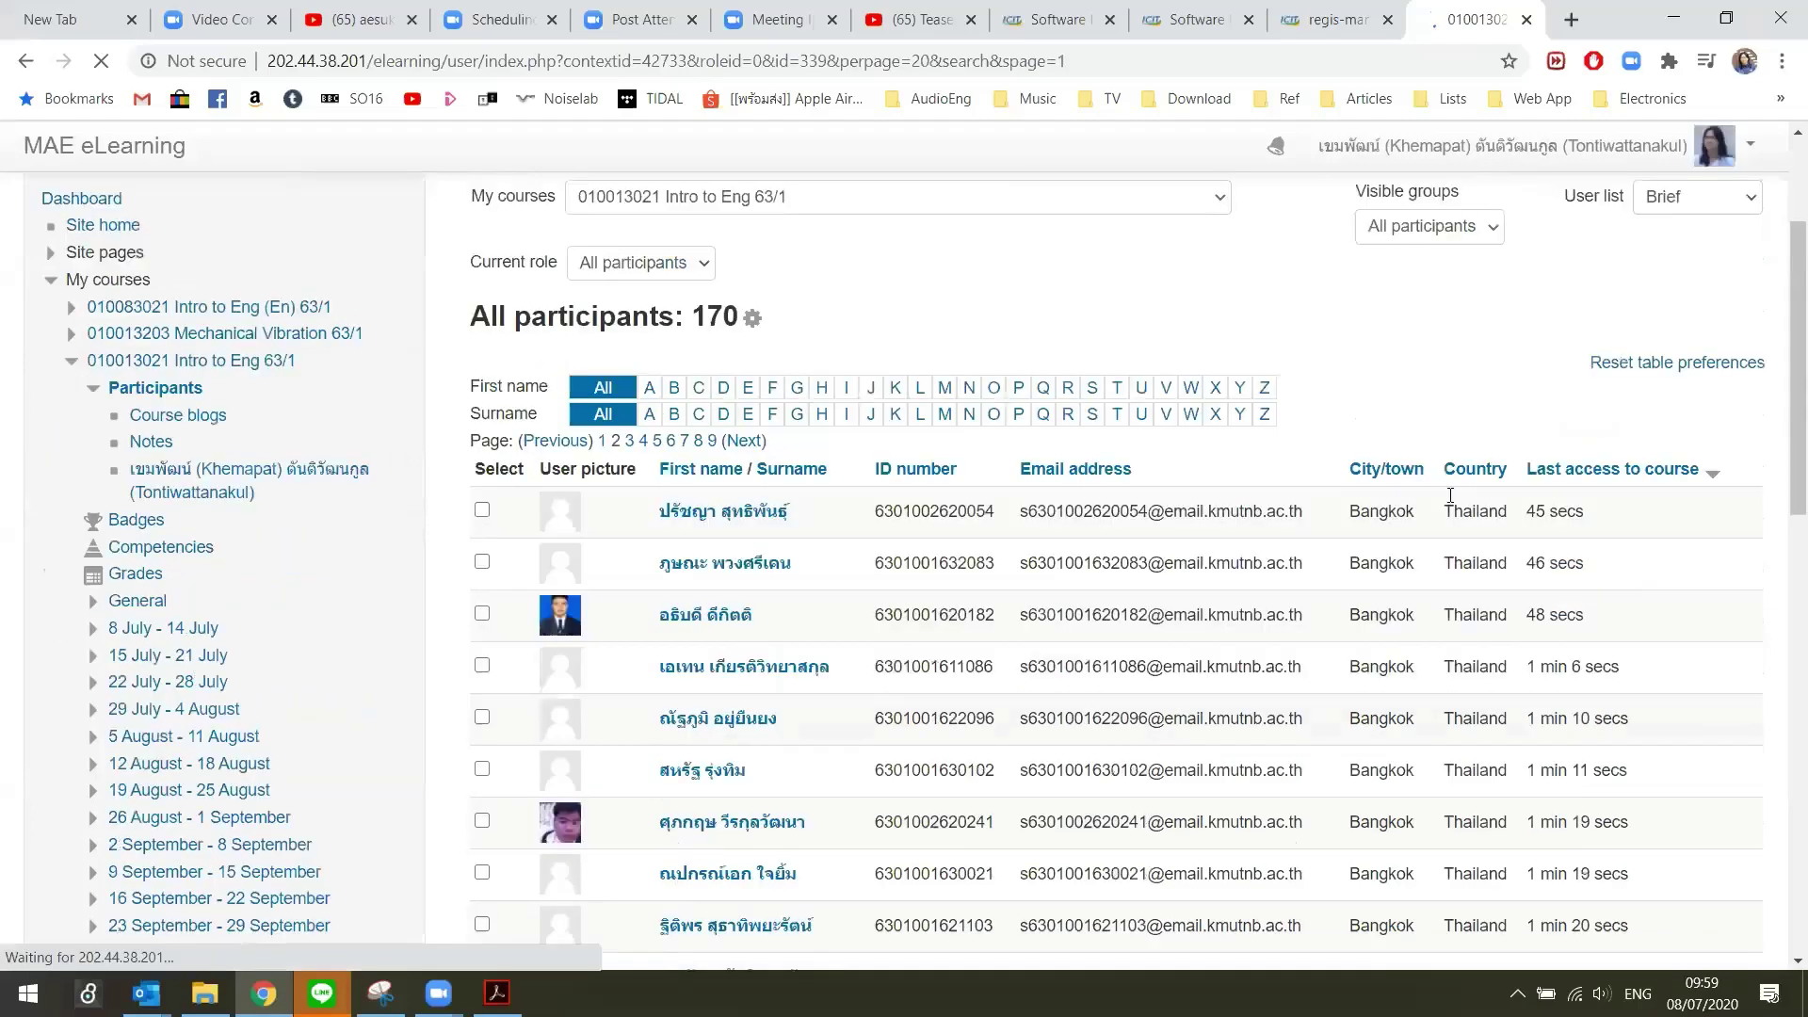
scroll(1450, 495, "down", 8)
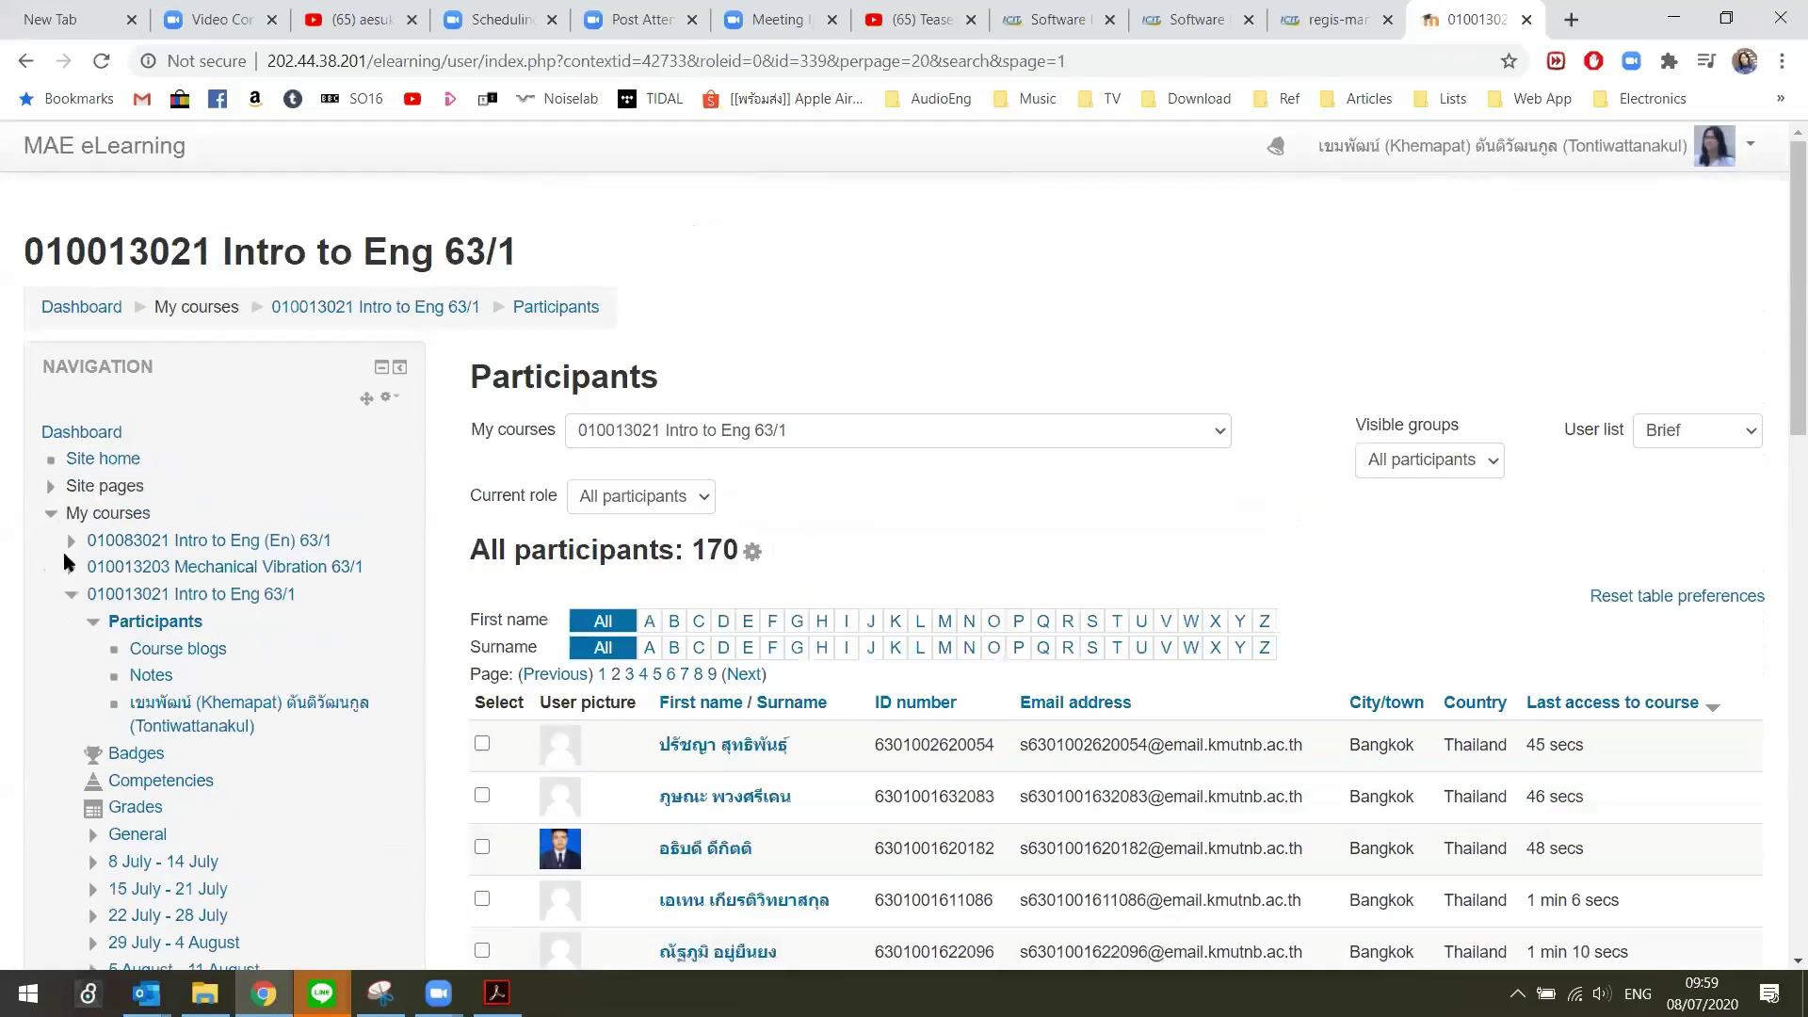
Return to the Intro to Eng 63/1 course page from its participants list.
left_click(181, 624)
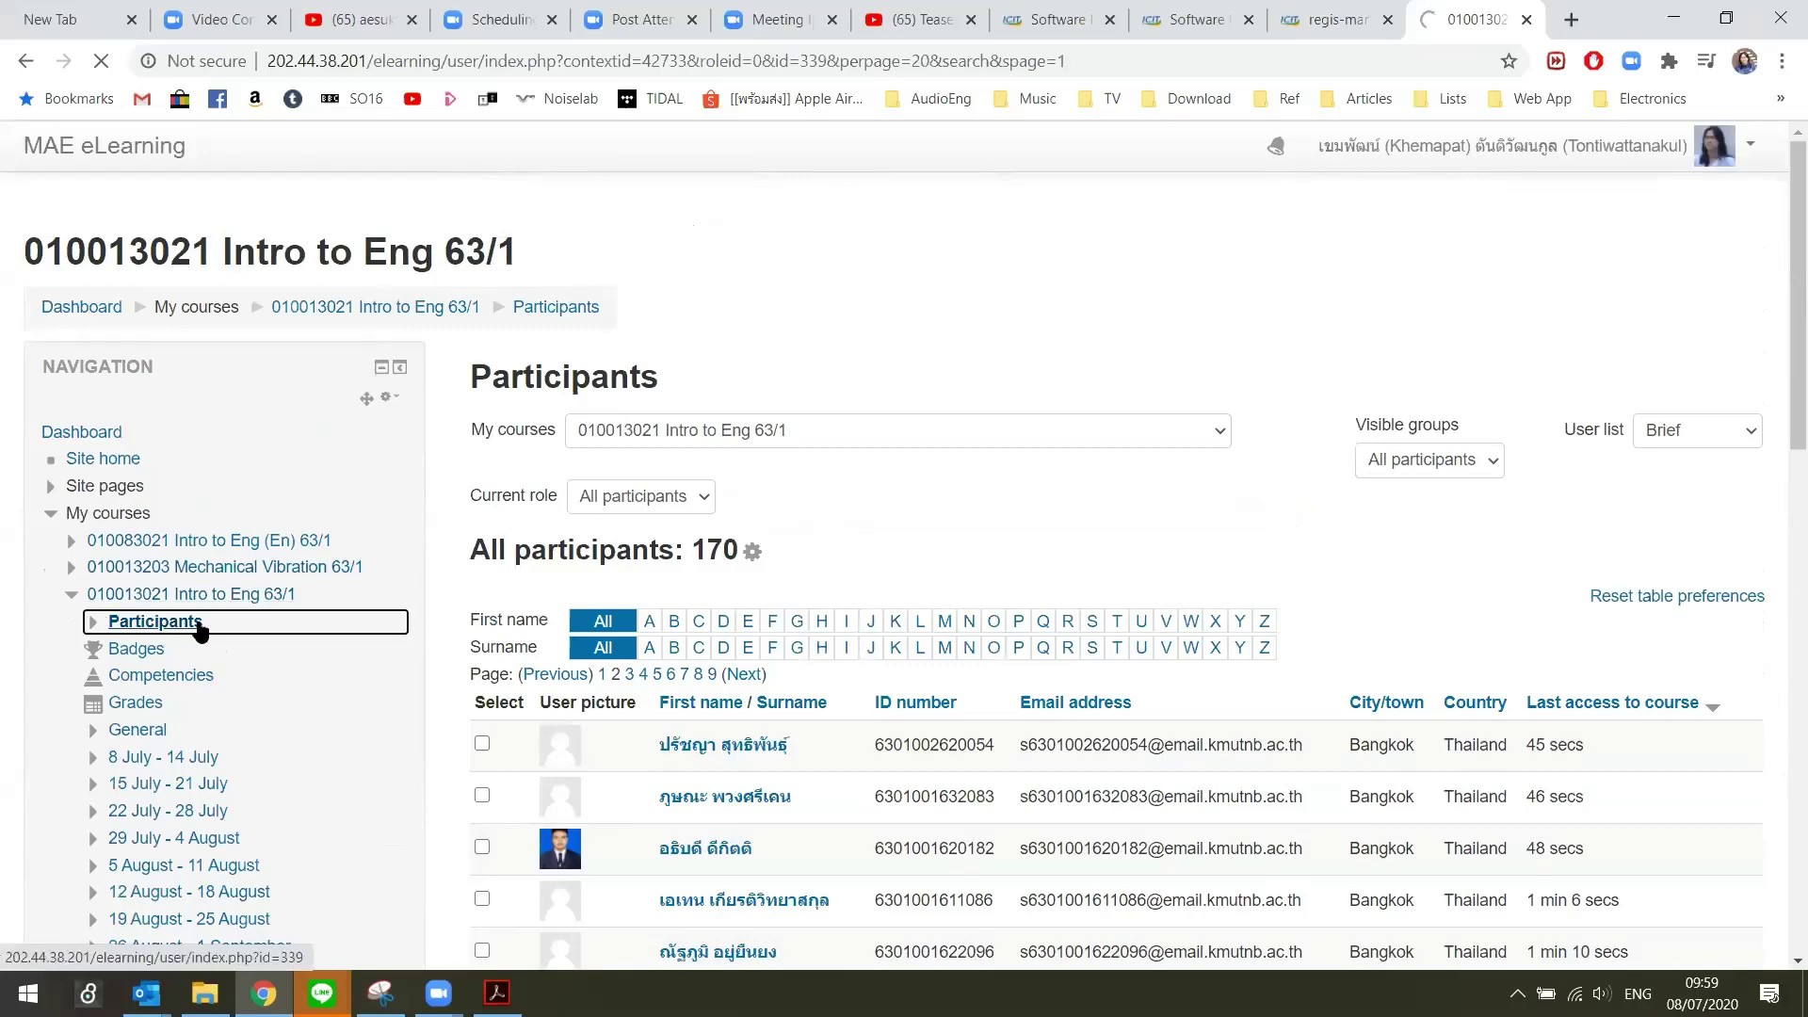
left_click(138, 624)
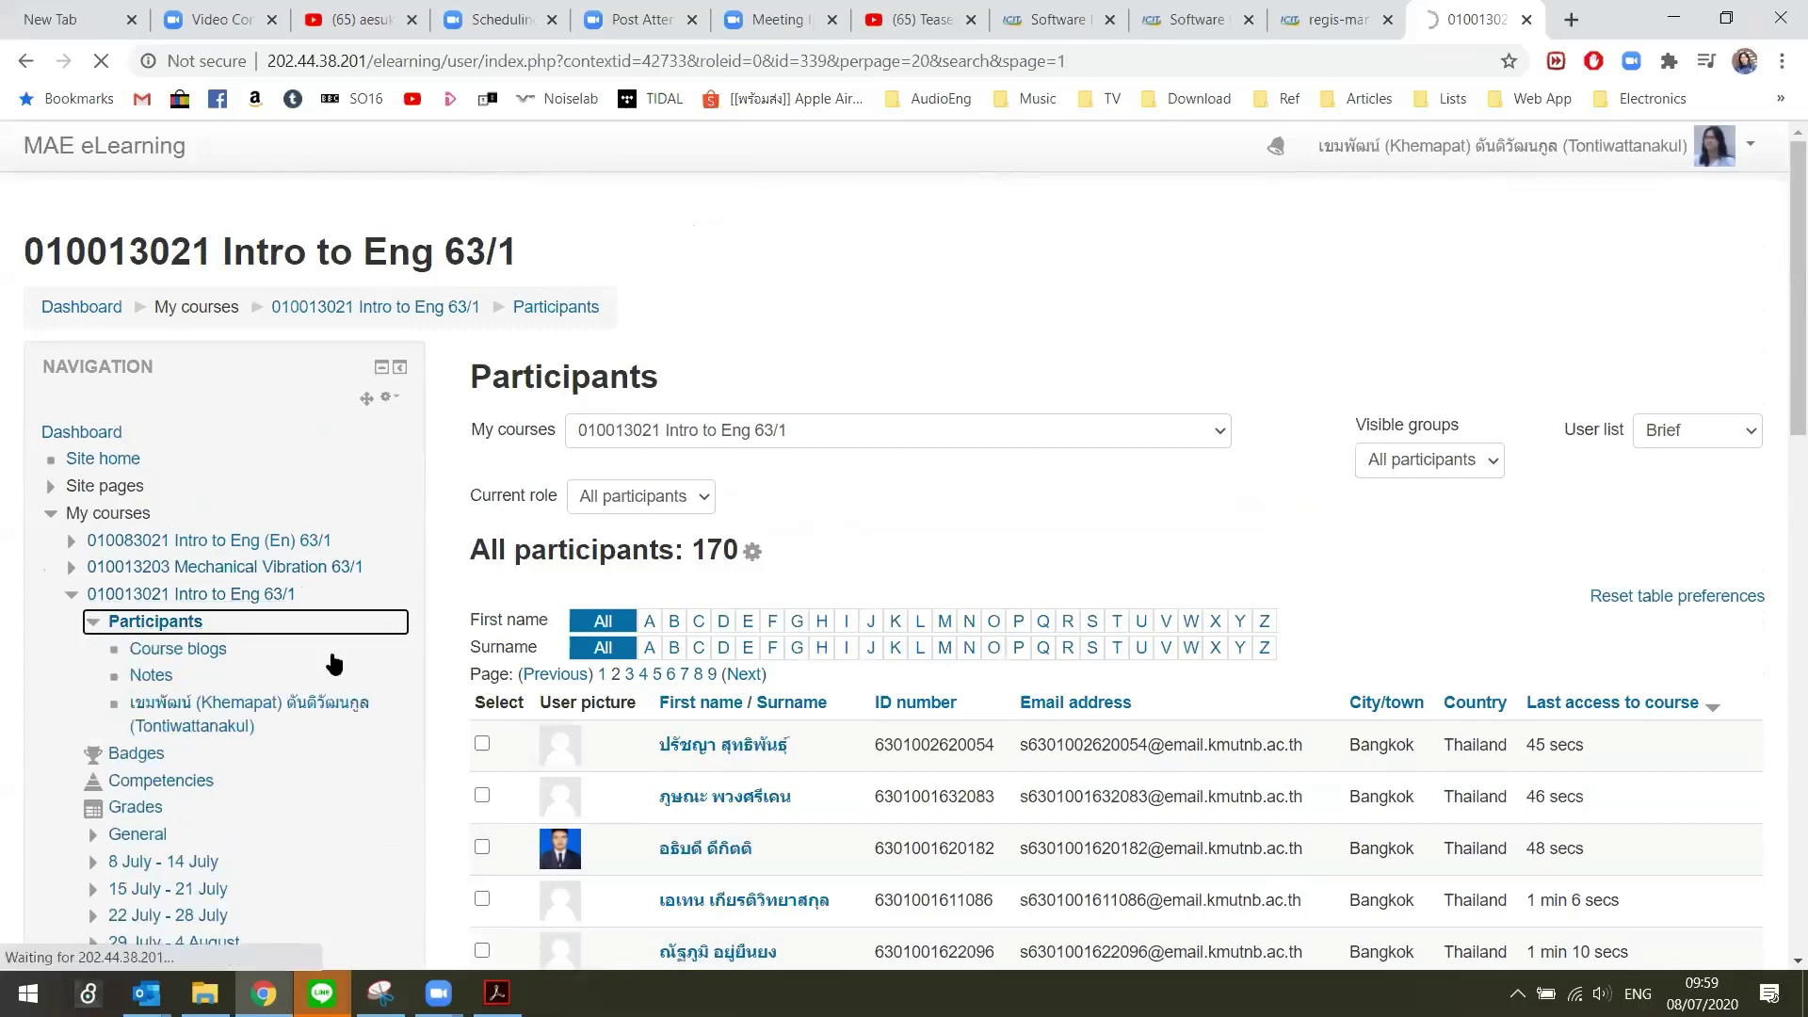
left_click(248, 601)
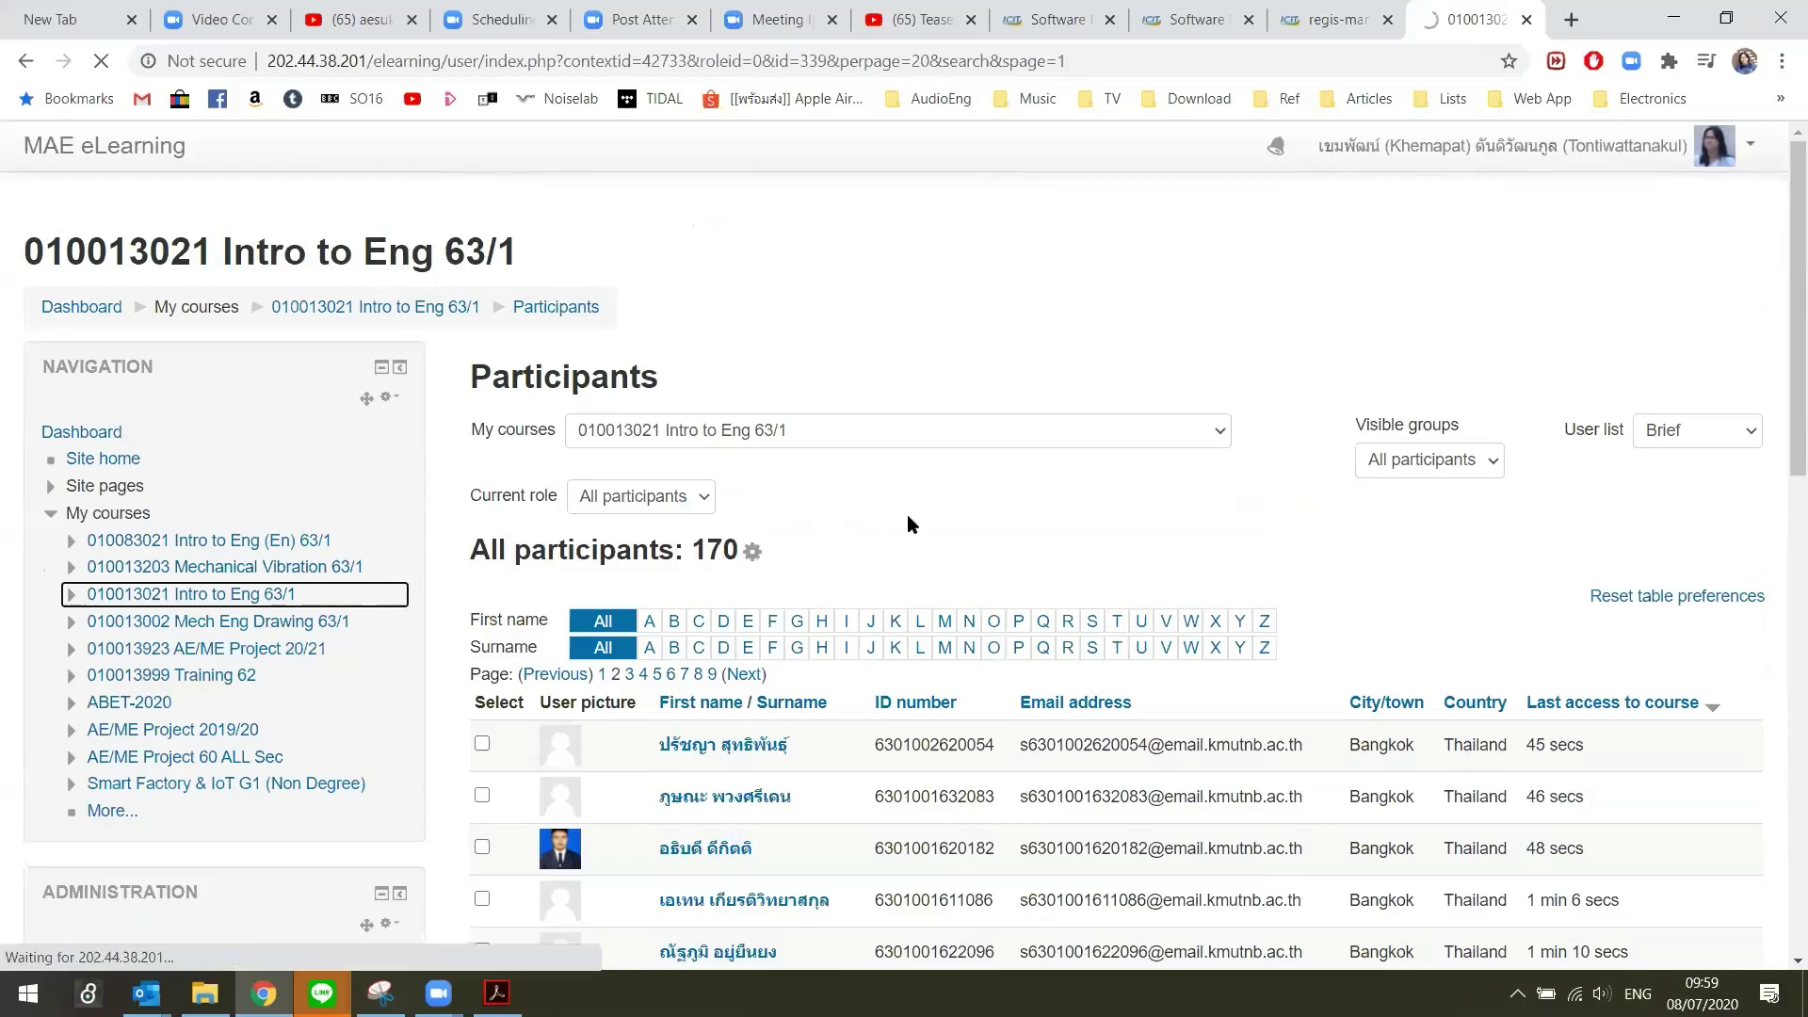
left_click(252, 598)
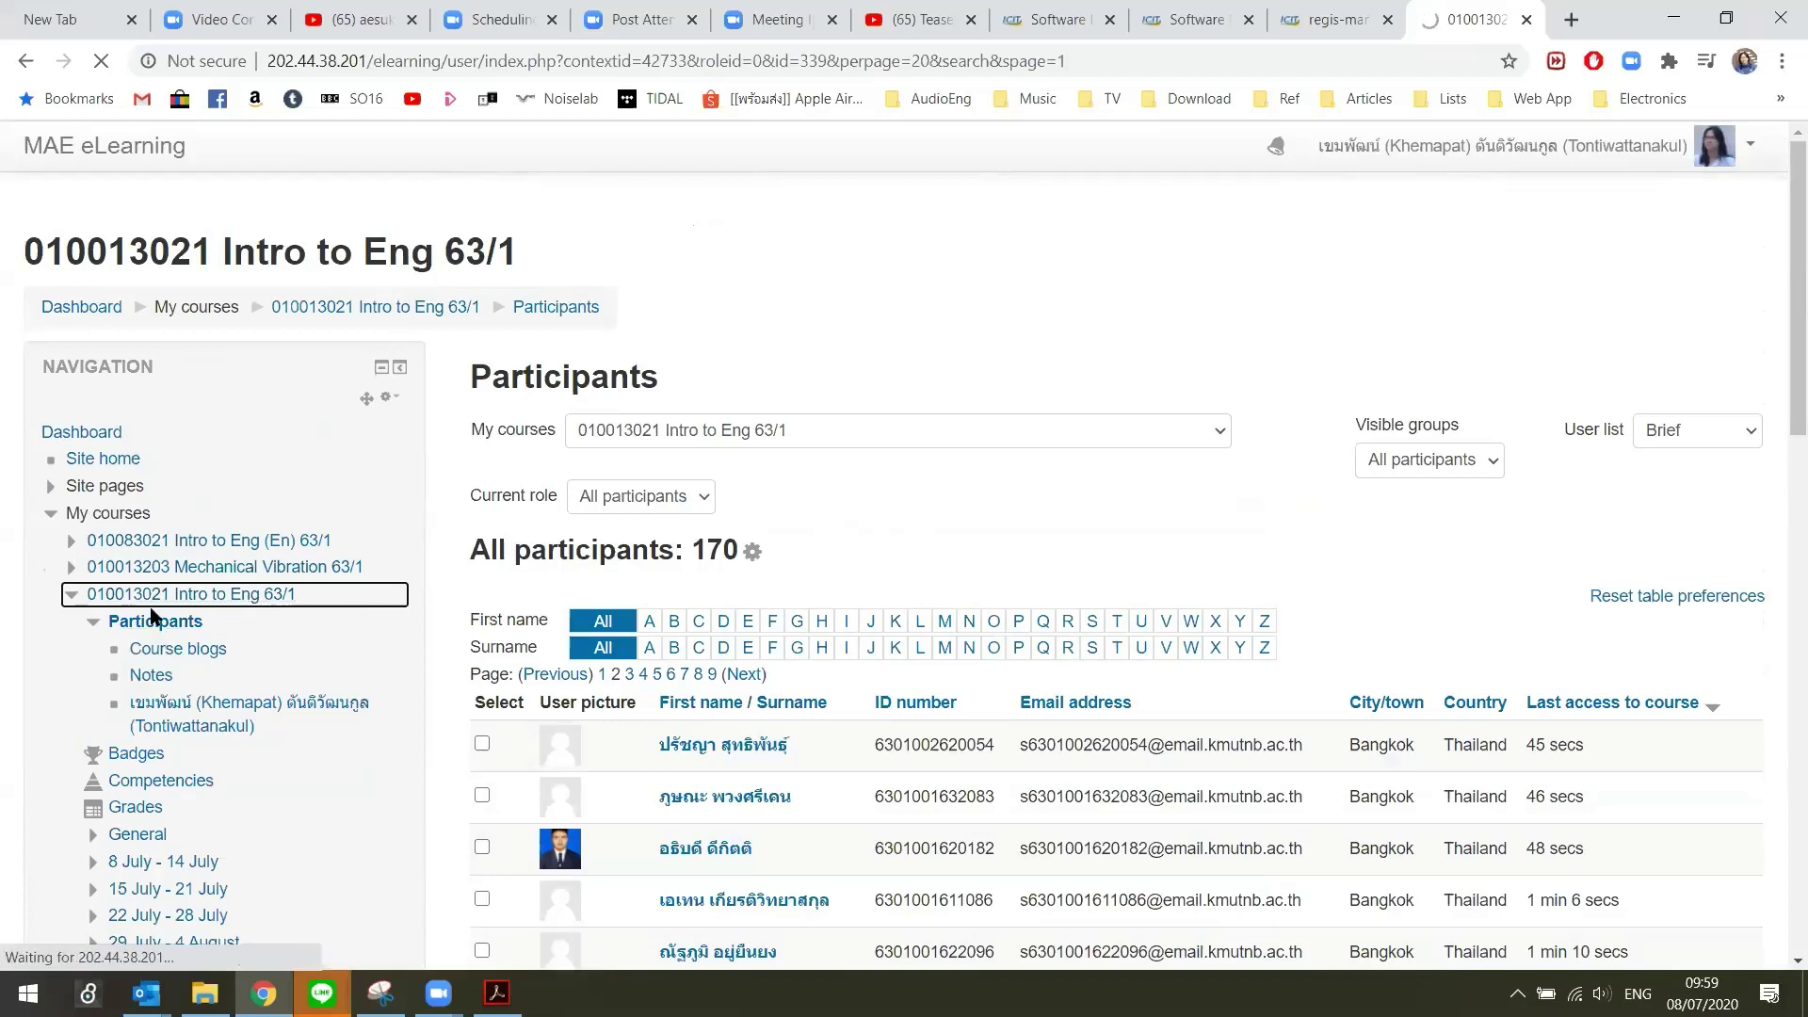
left_click(265, 603)
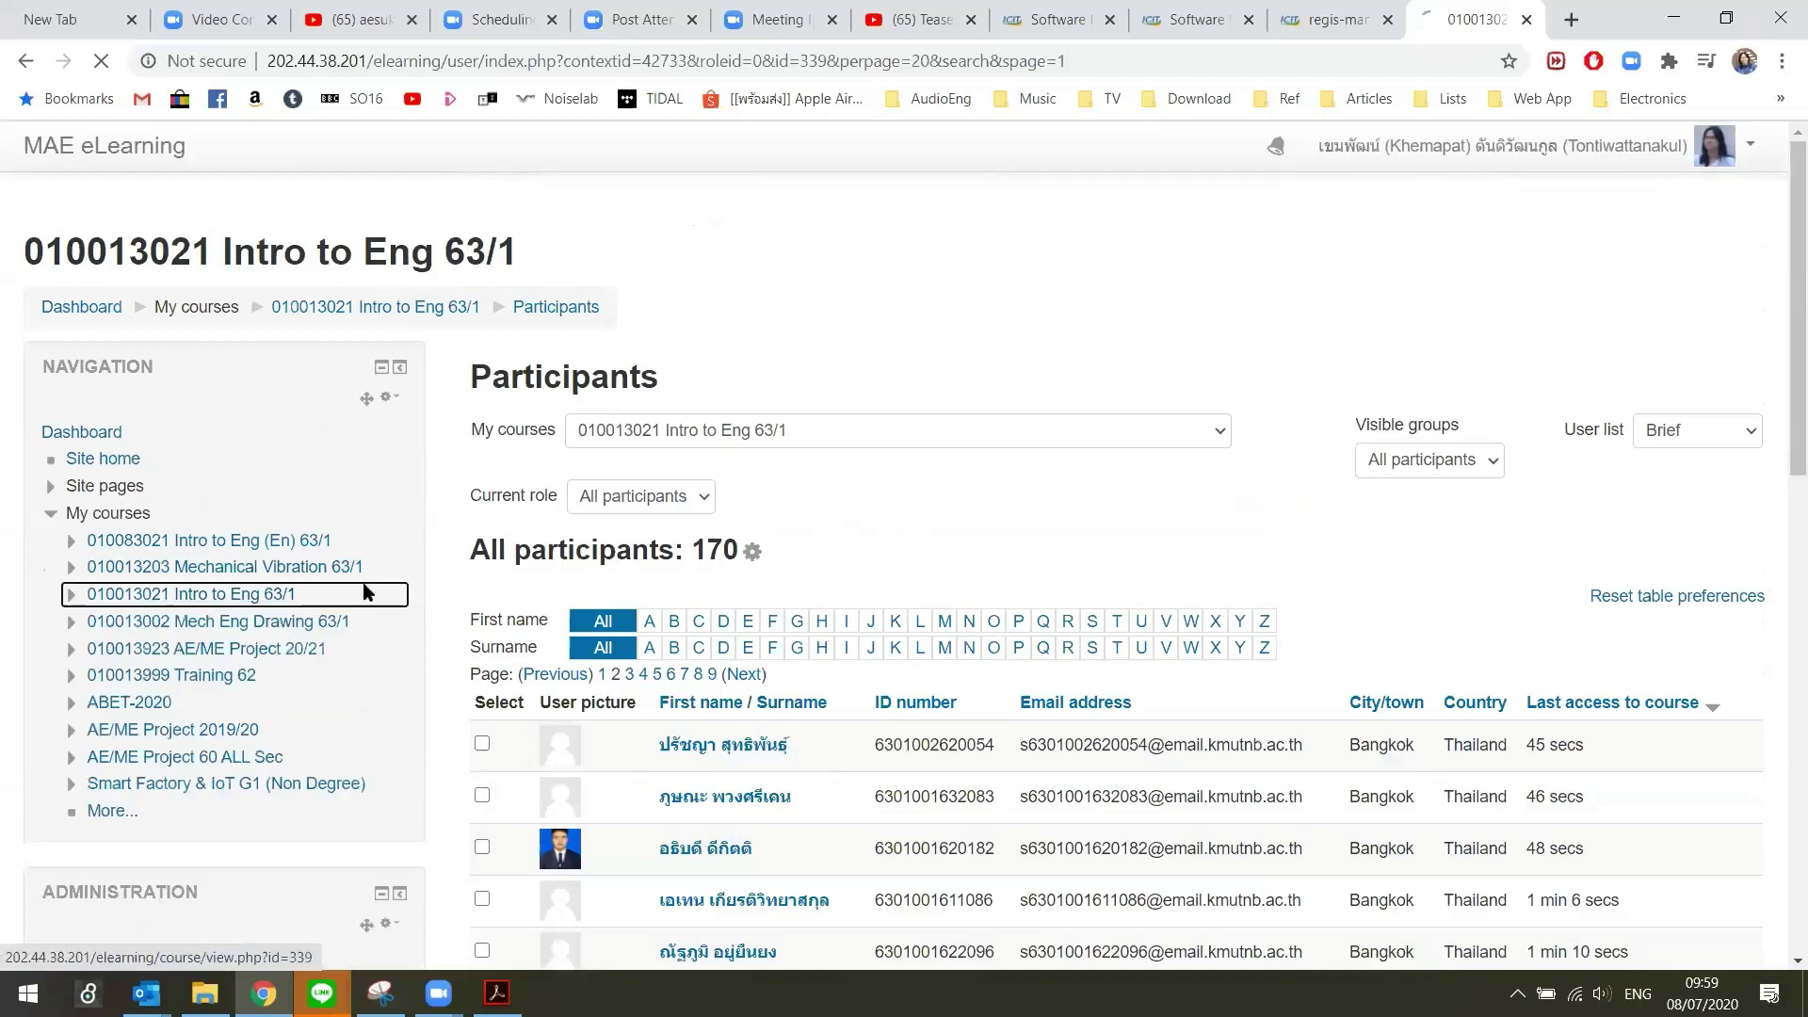
left_click(261, 591)
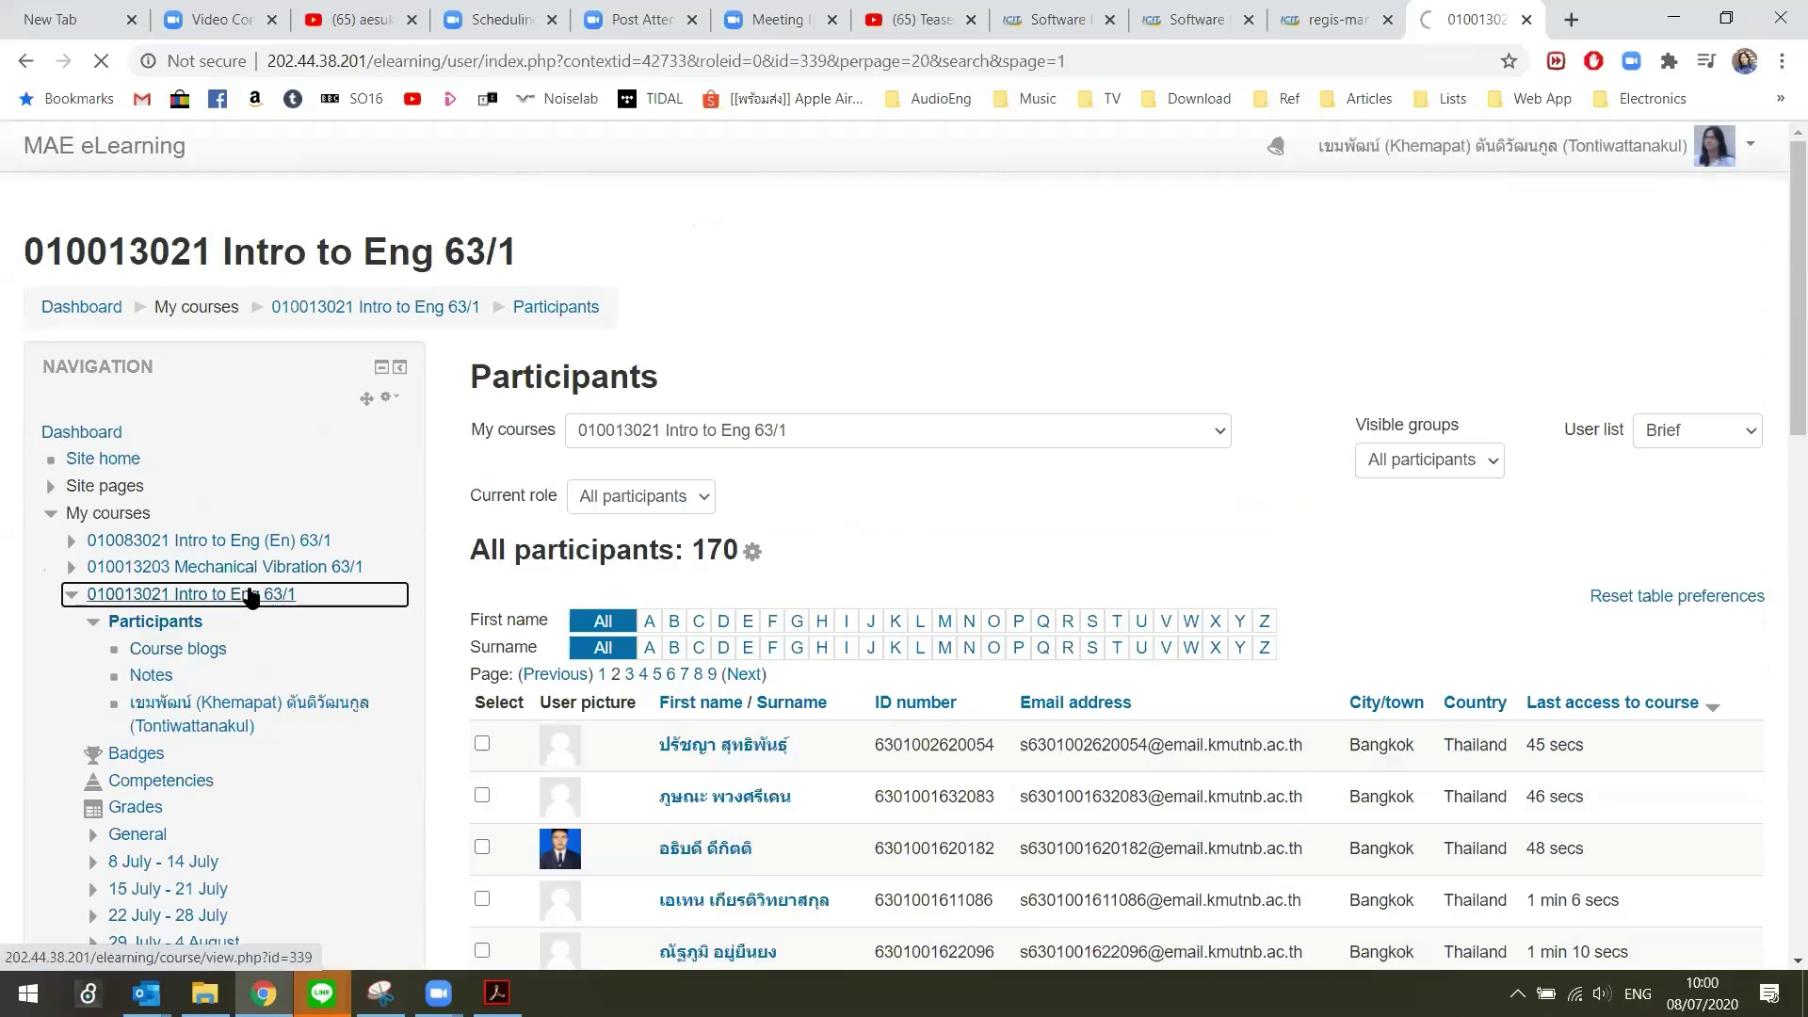
left_click(721, 340)
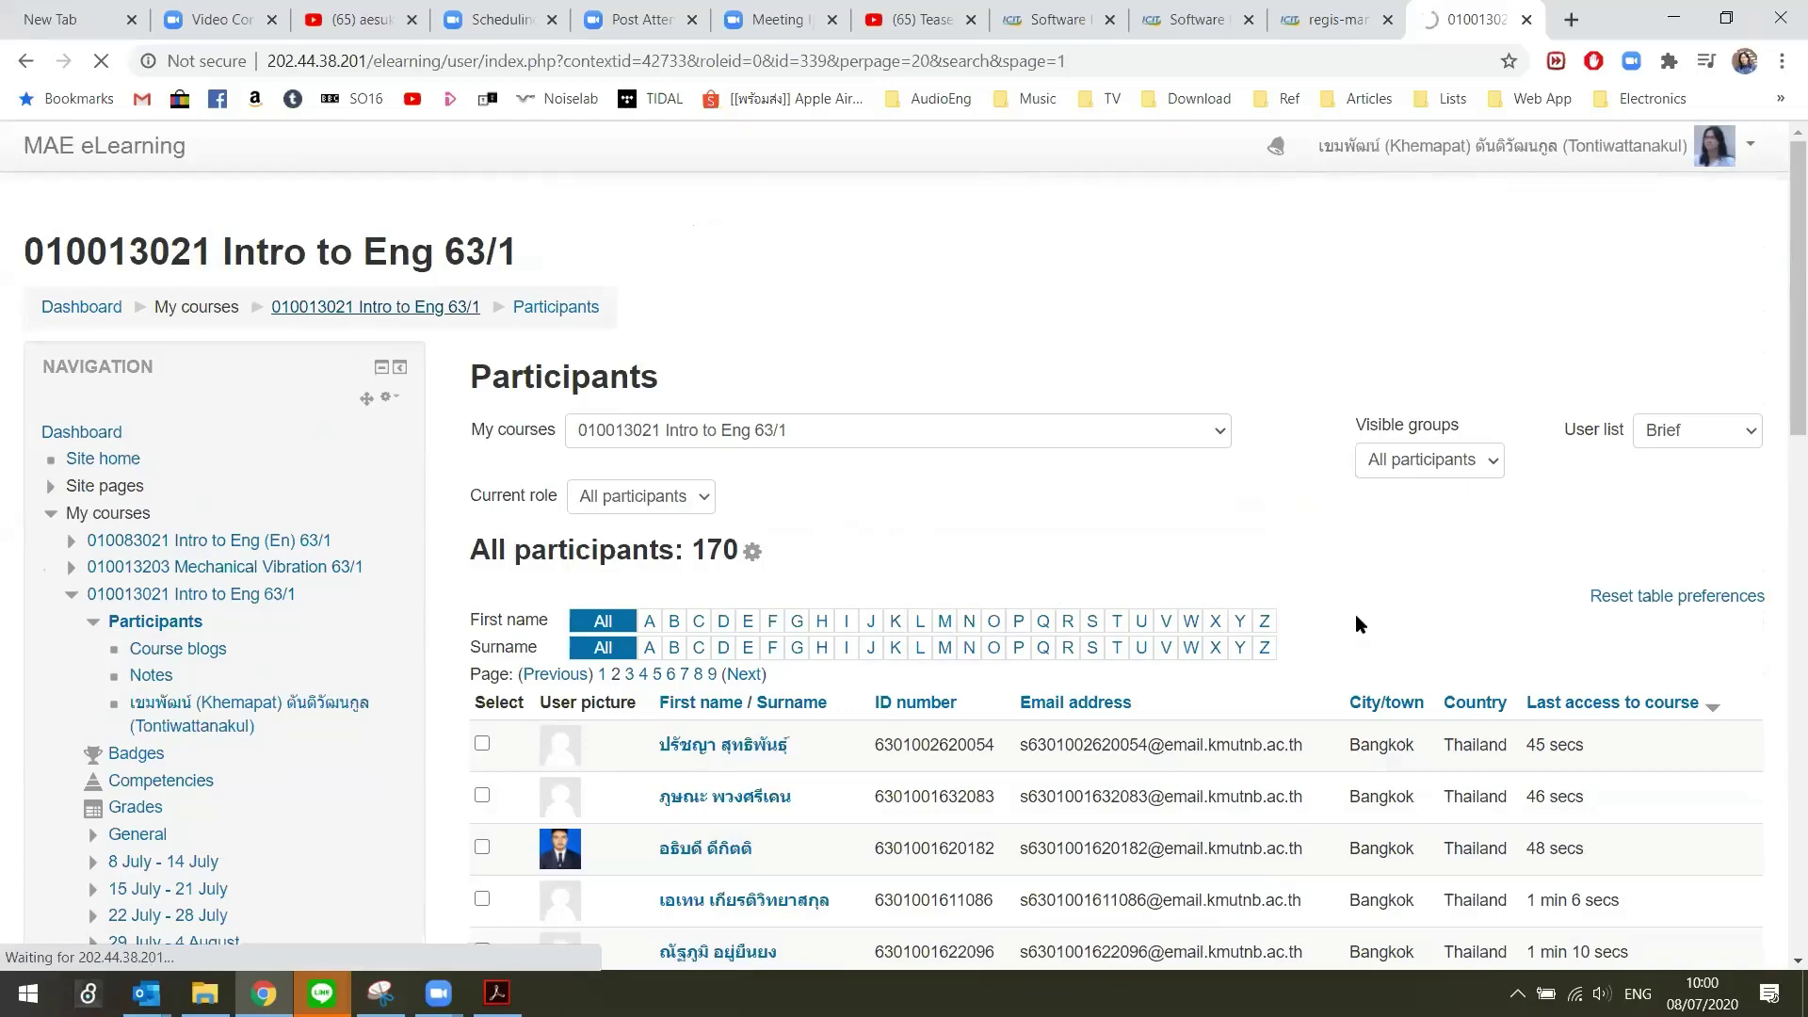
scroll(1360, 612, "down", 8)
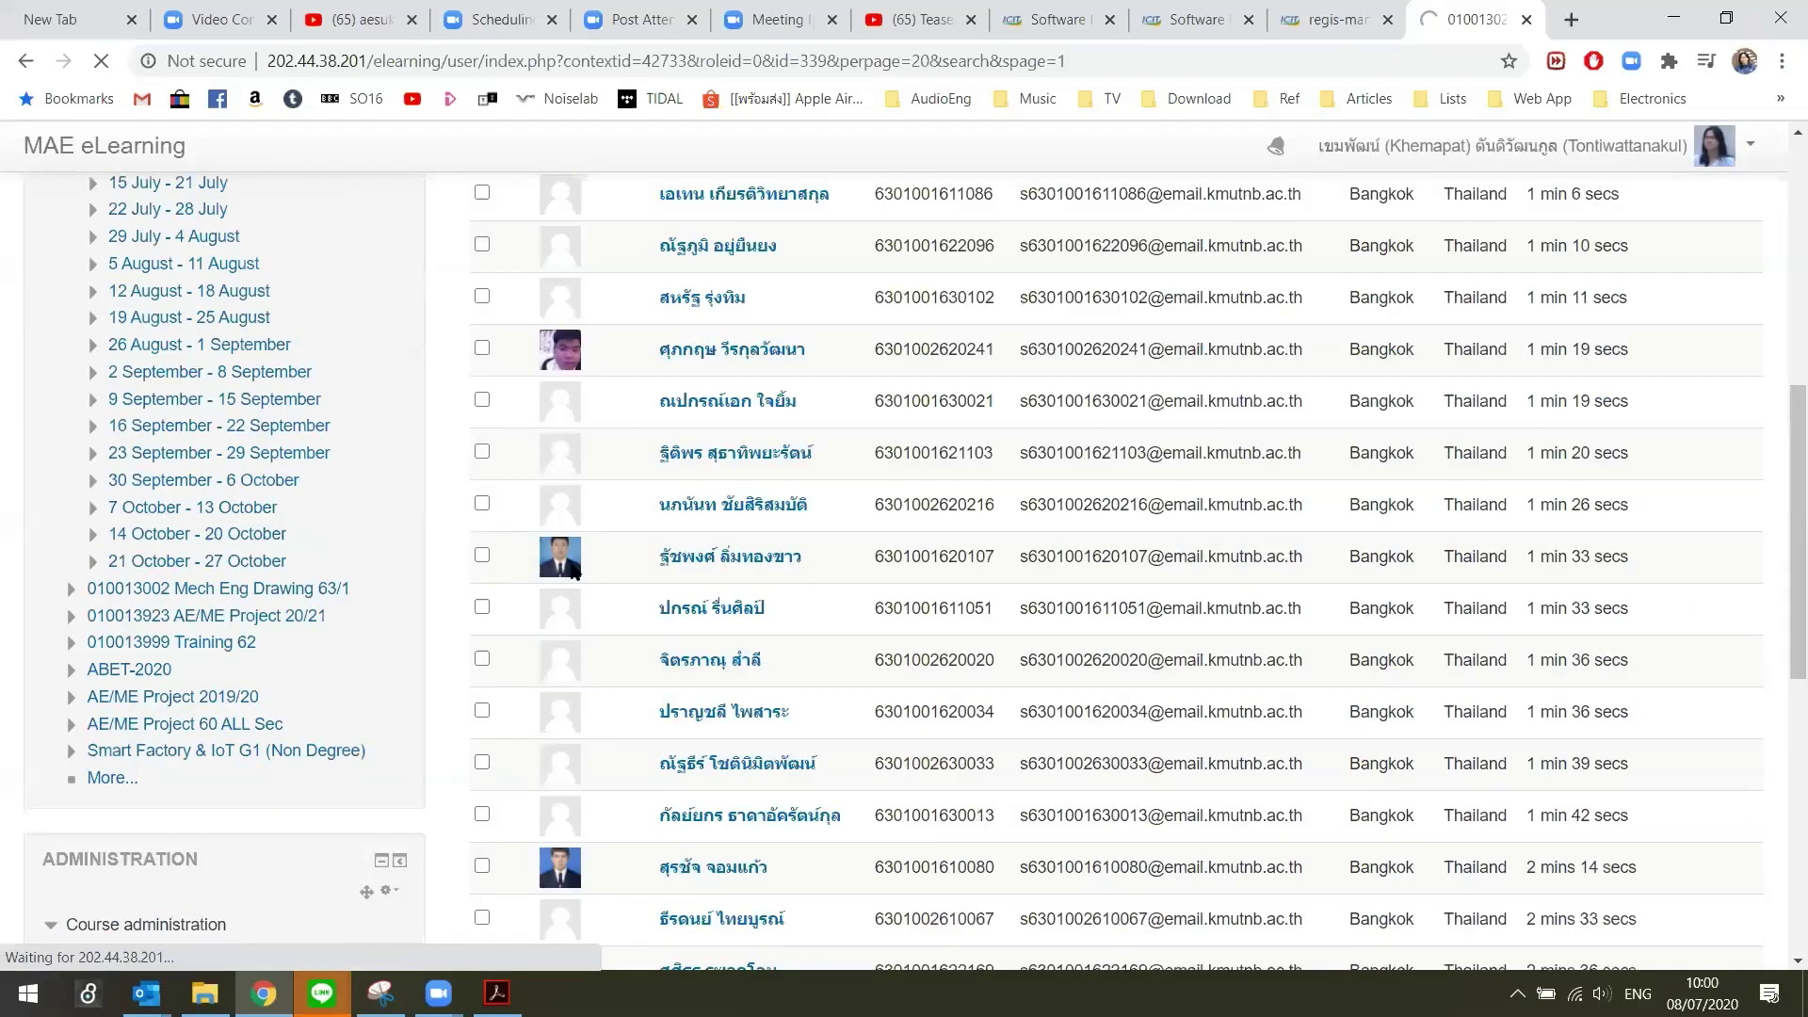
scroll(737, 557, "down", 8)
scroll(737, 558, "up", 6)
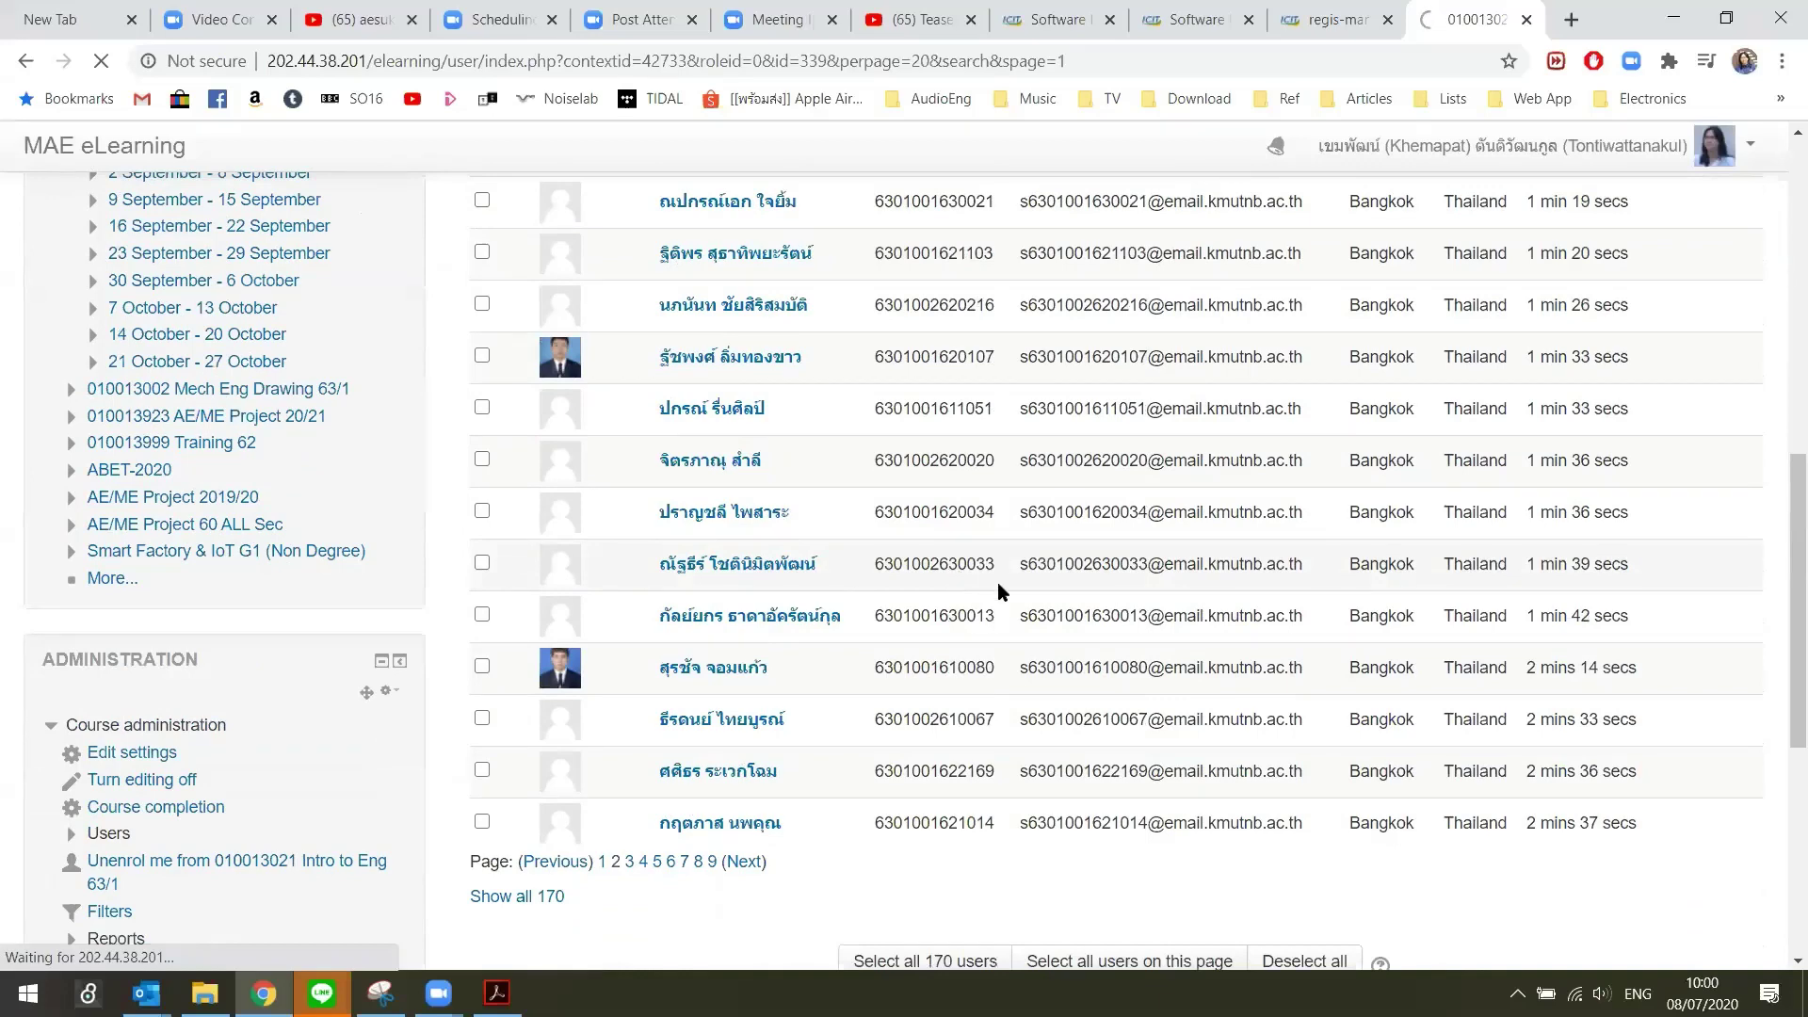
scroll(996, 586, "up", 9)
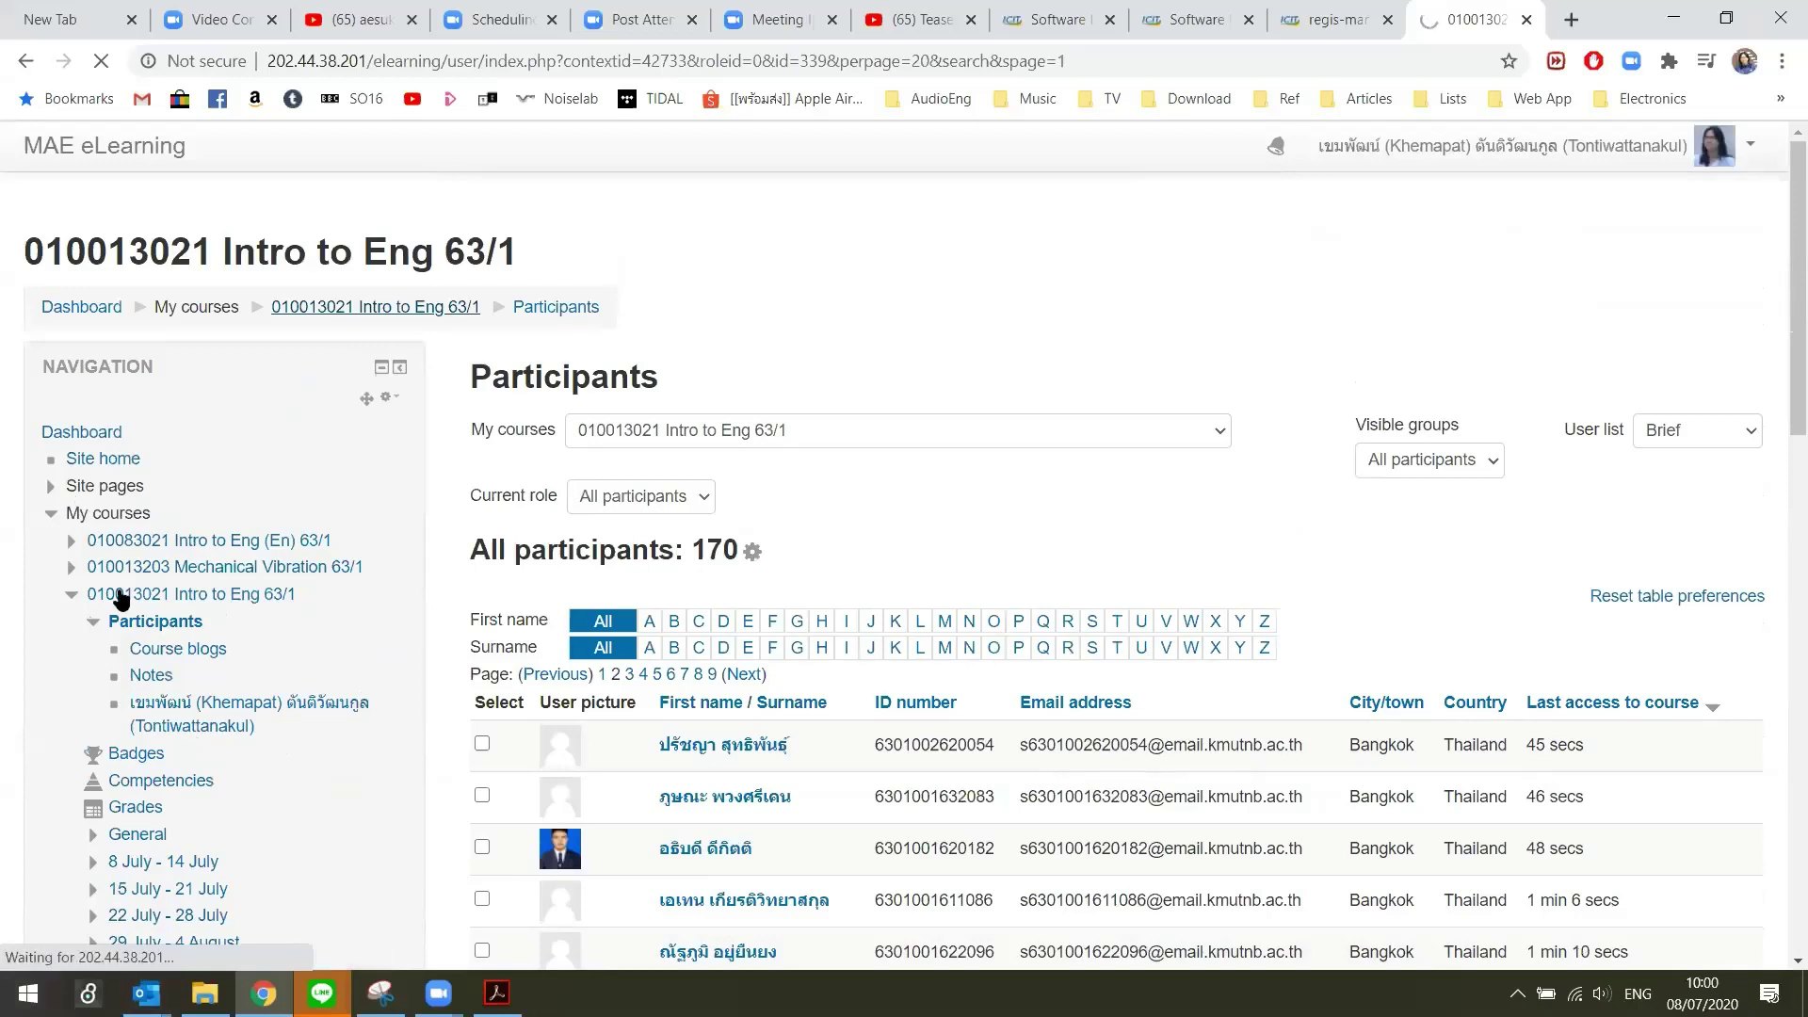
left_click(250, 594)
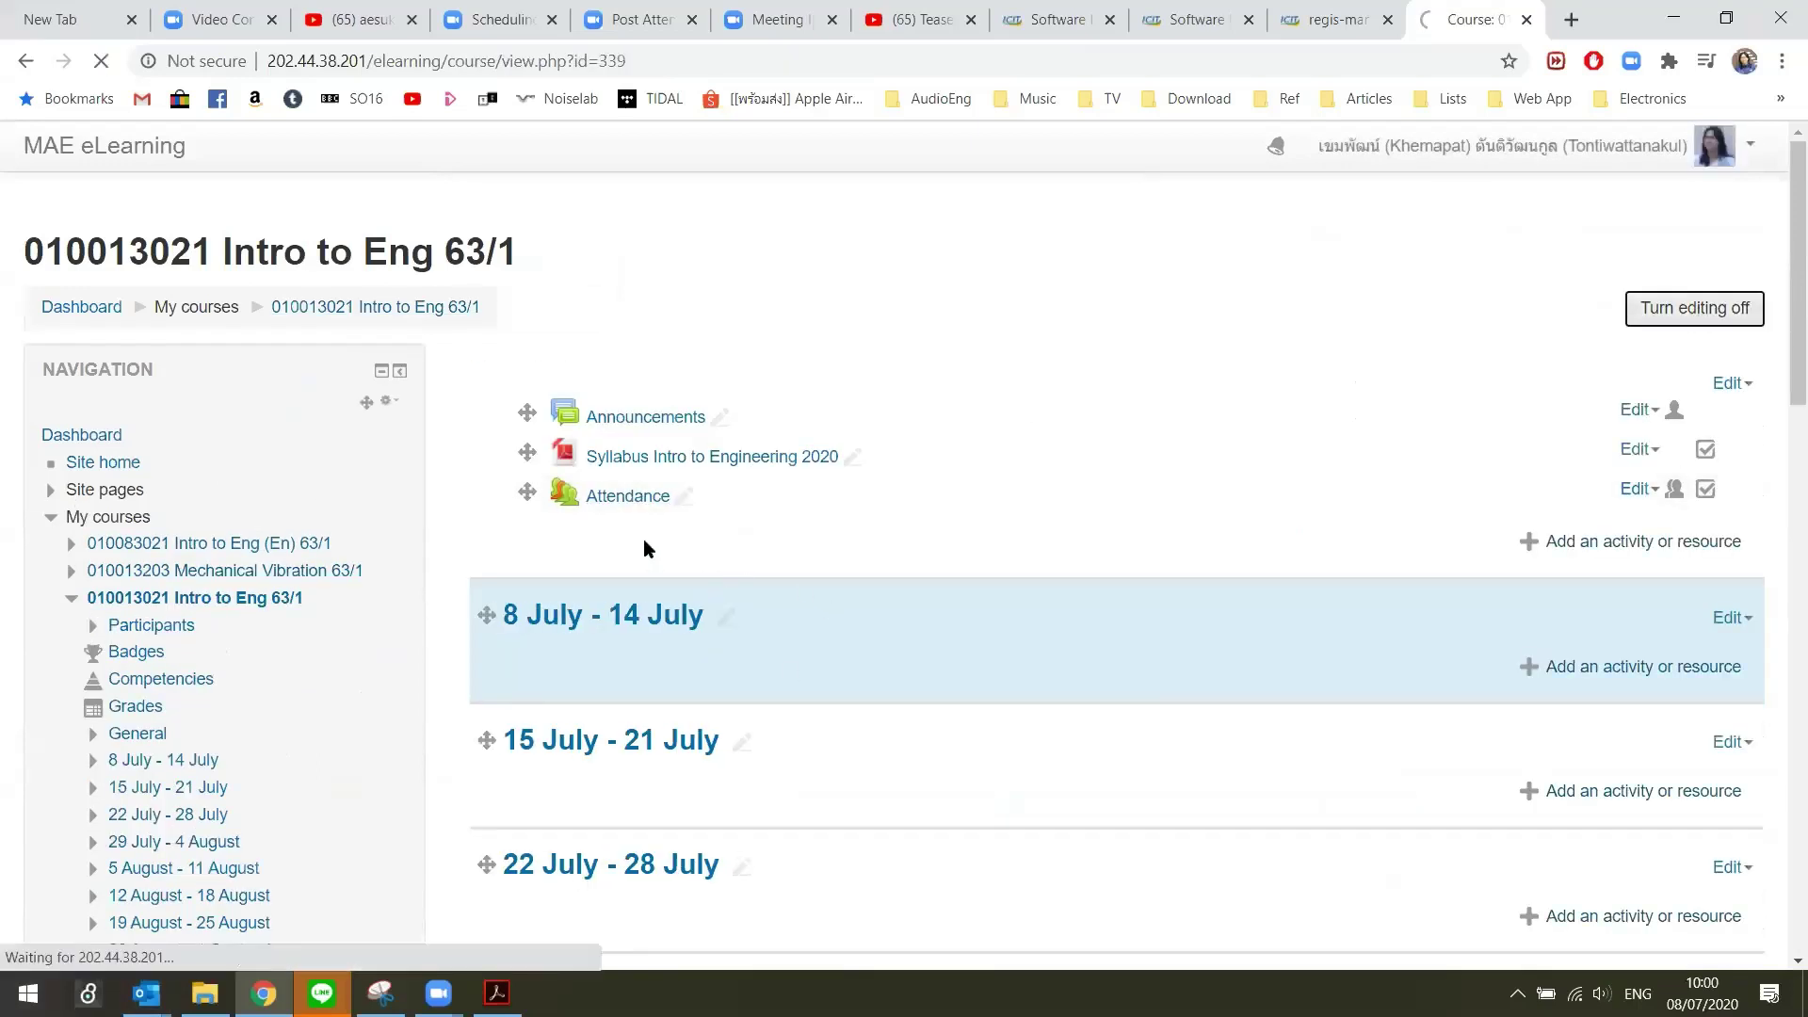
Open the Attendance activity of Intro to Eng 63/1 and start adding a new session.
left_click(620, 499)
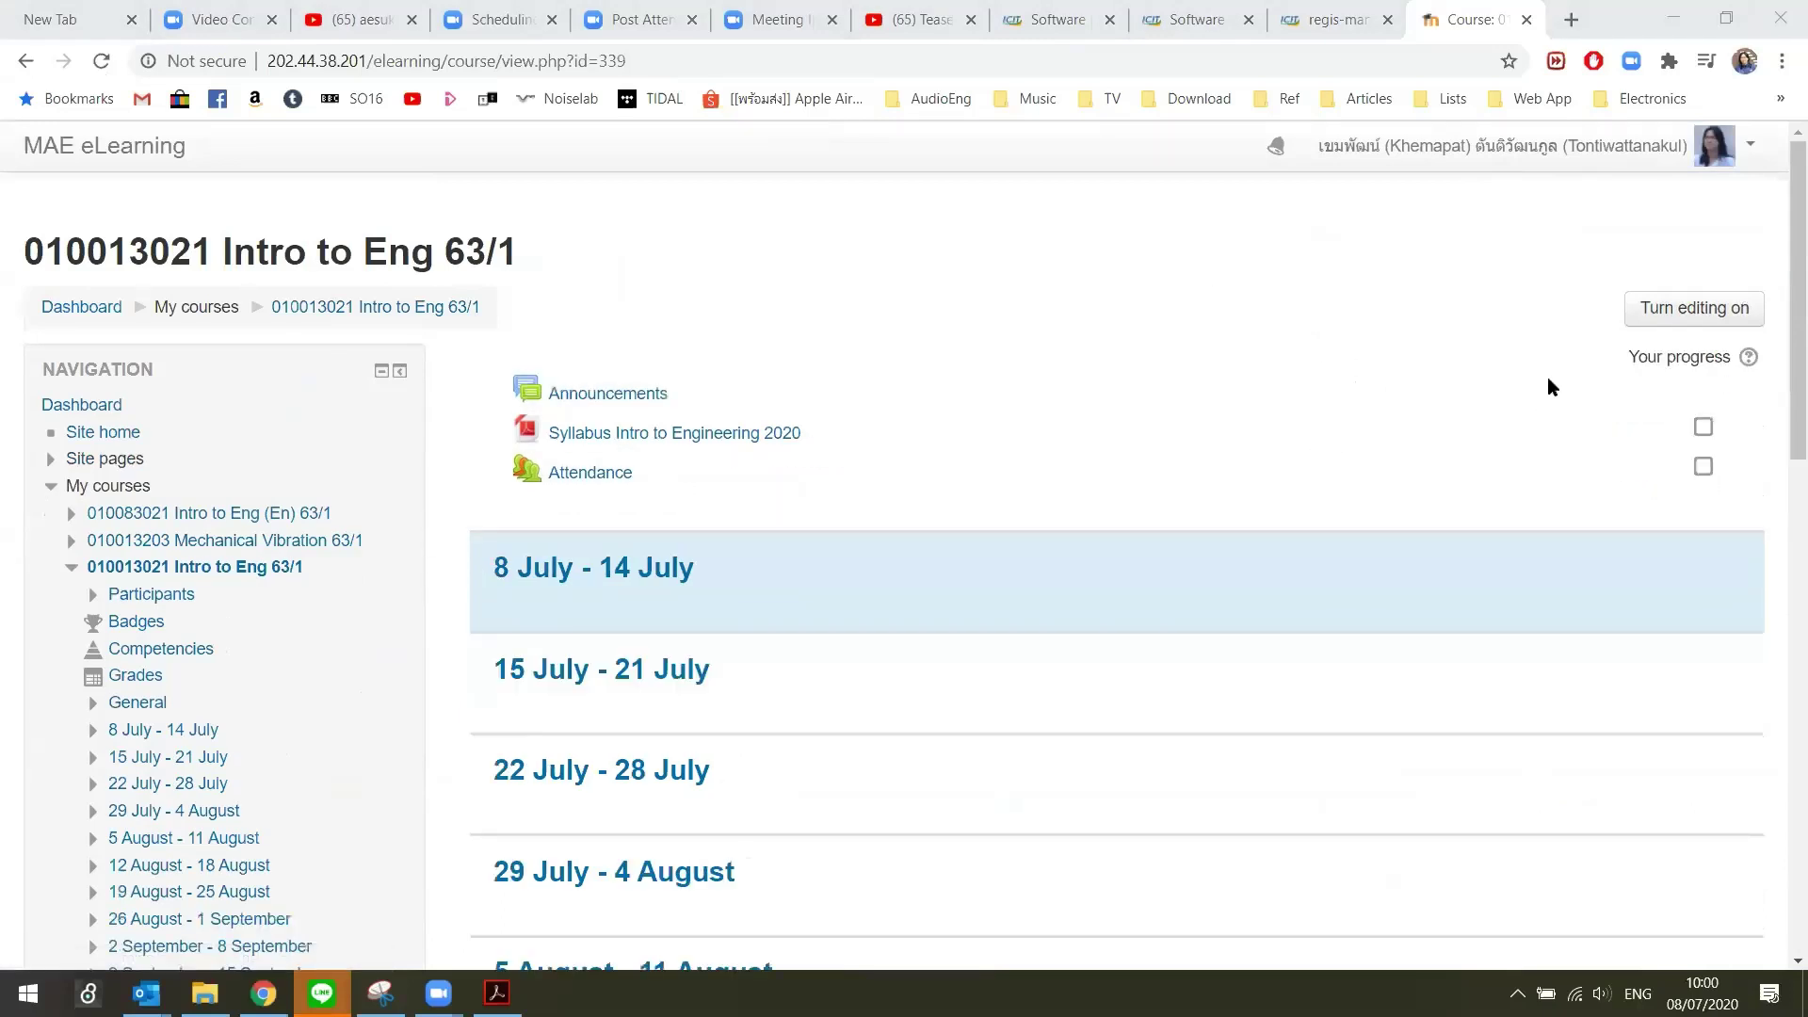
left_click(588, 473)
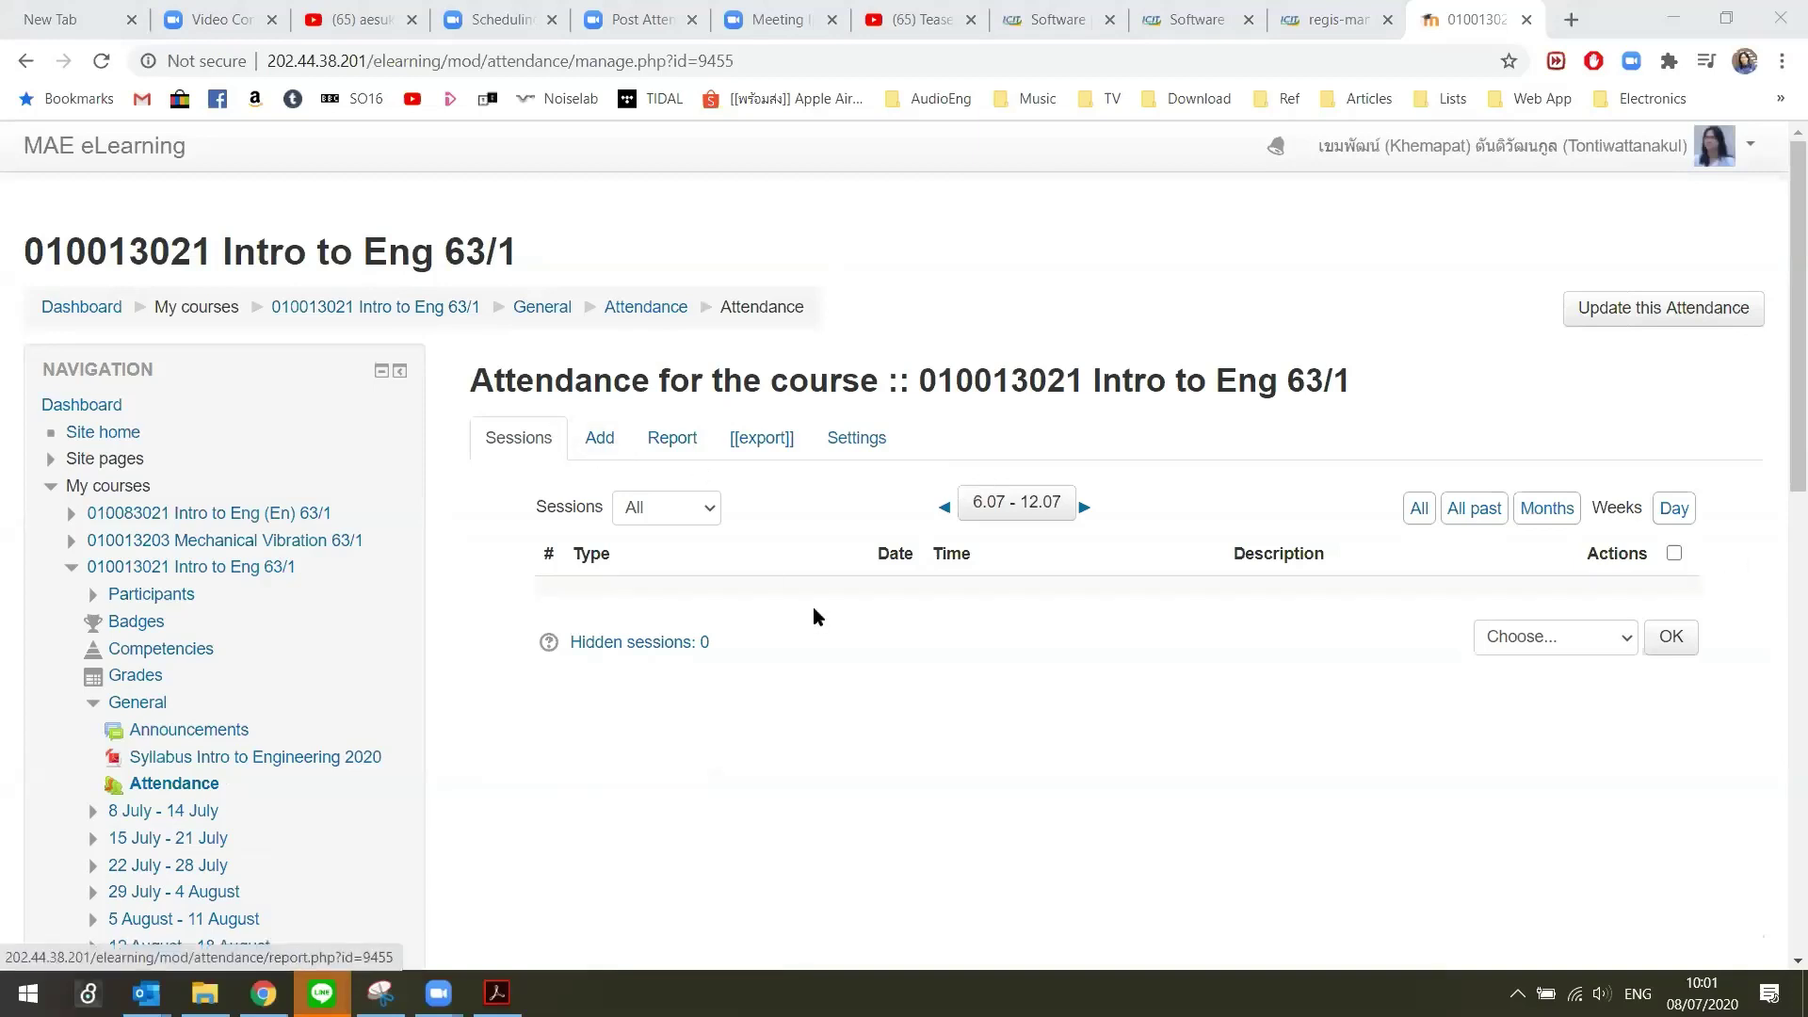
left_click(597, 452)
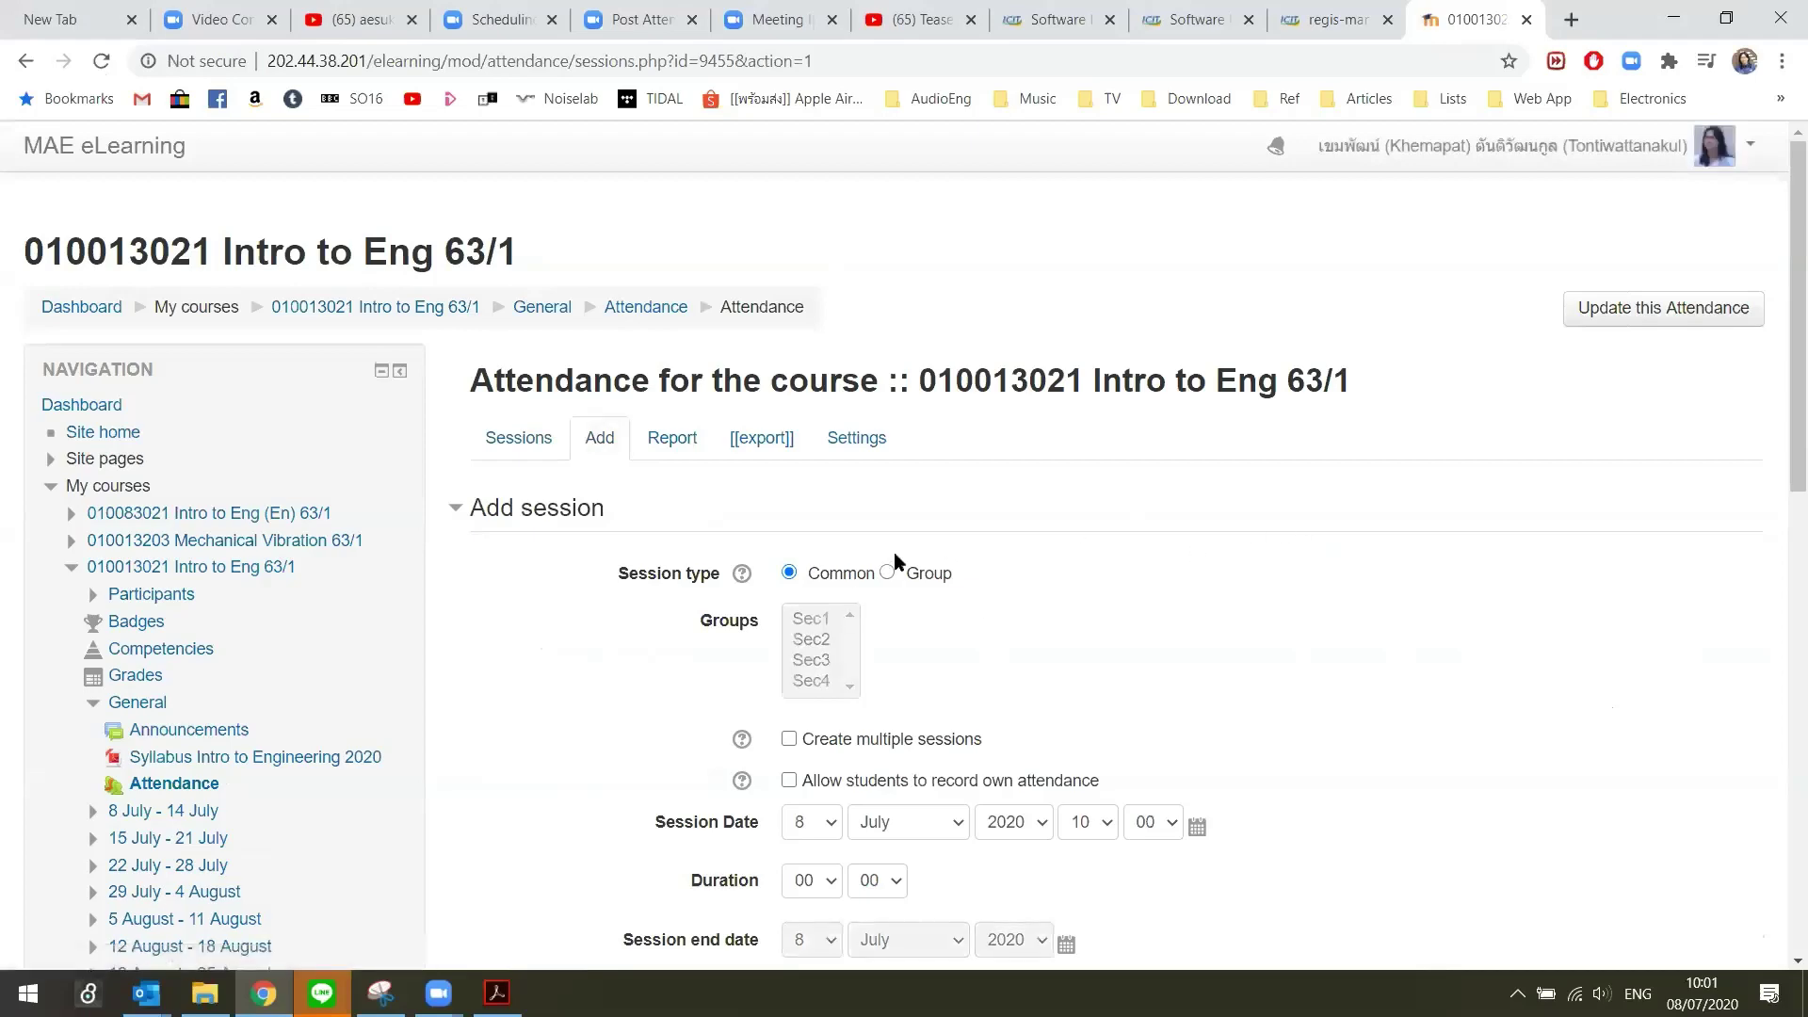
Allow students to record their own attendance in the new session and look over the rest of the form.
scroll(1208, 536, "down", 4)
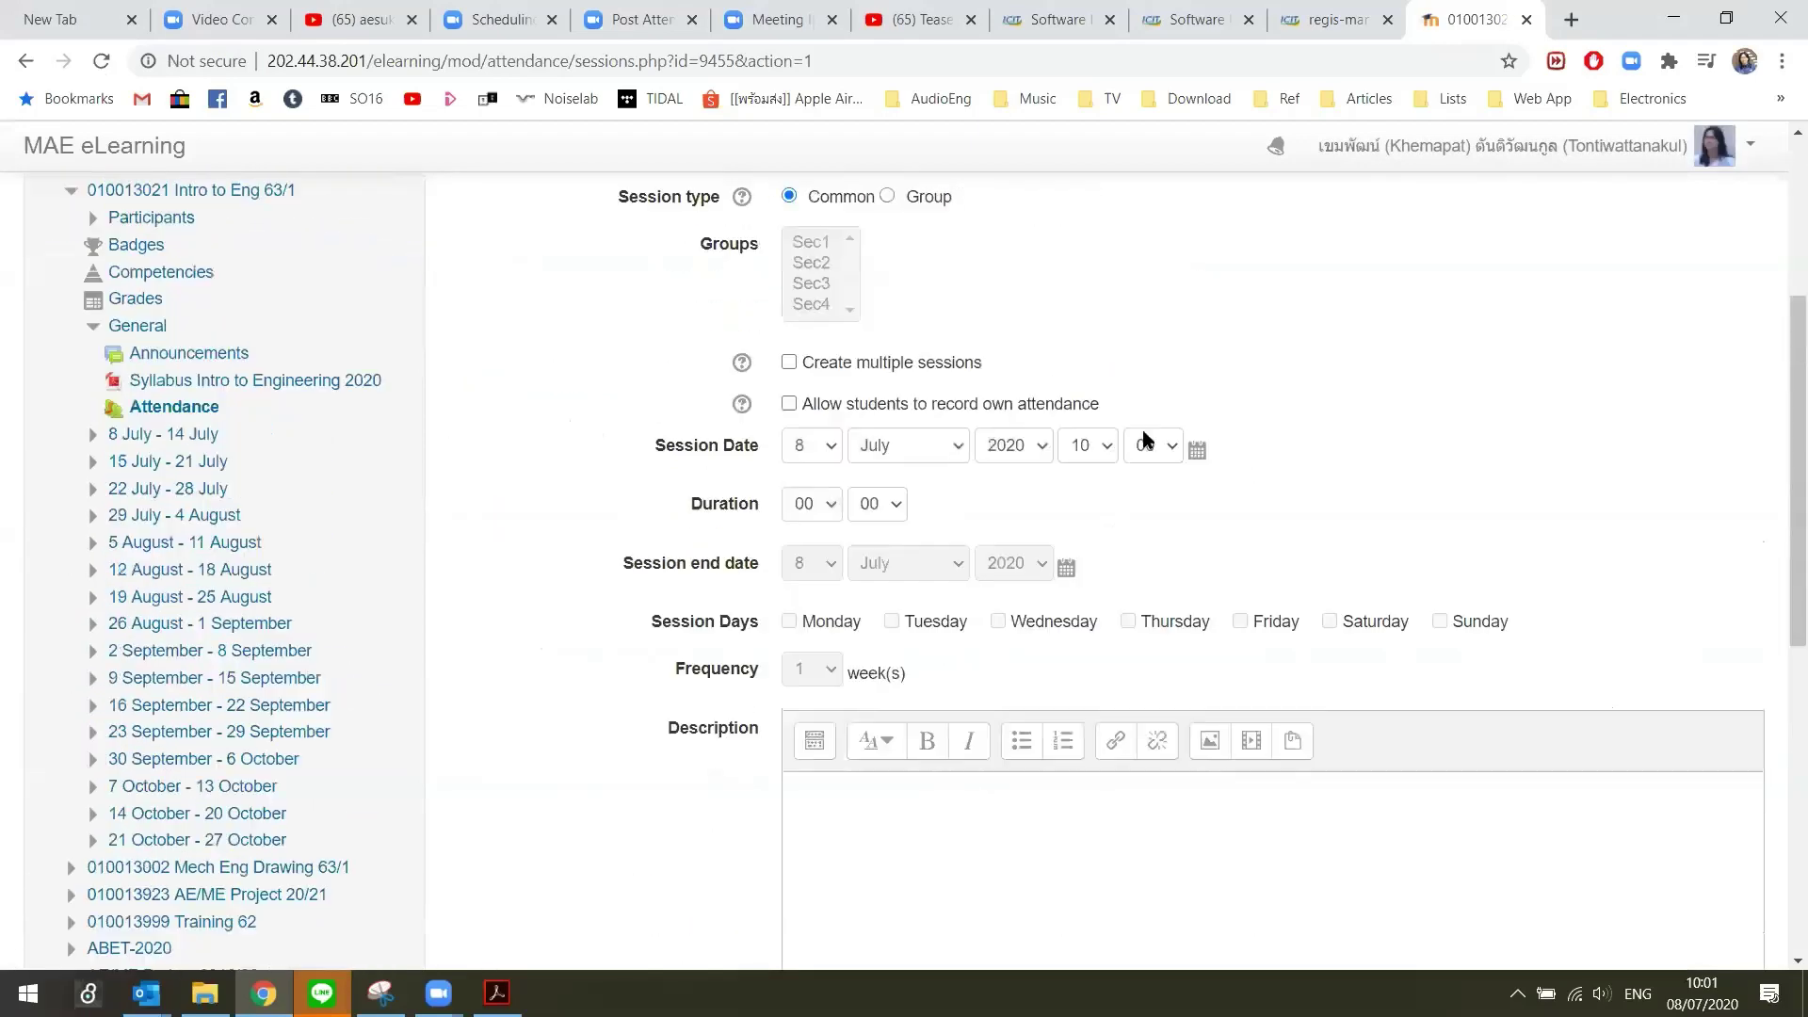
scroll(1262, 431, "up", 1)
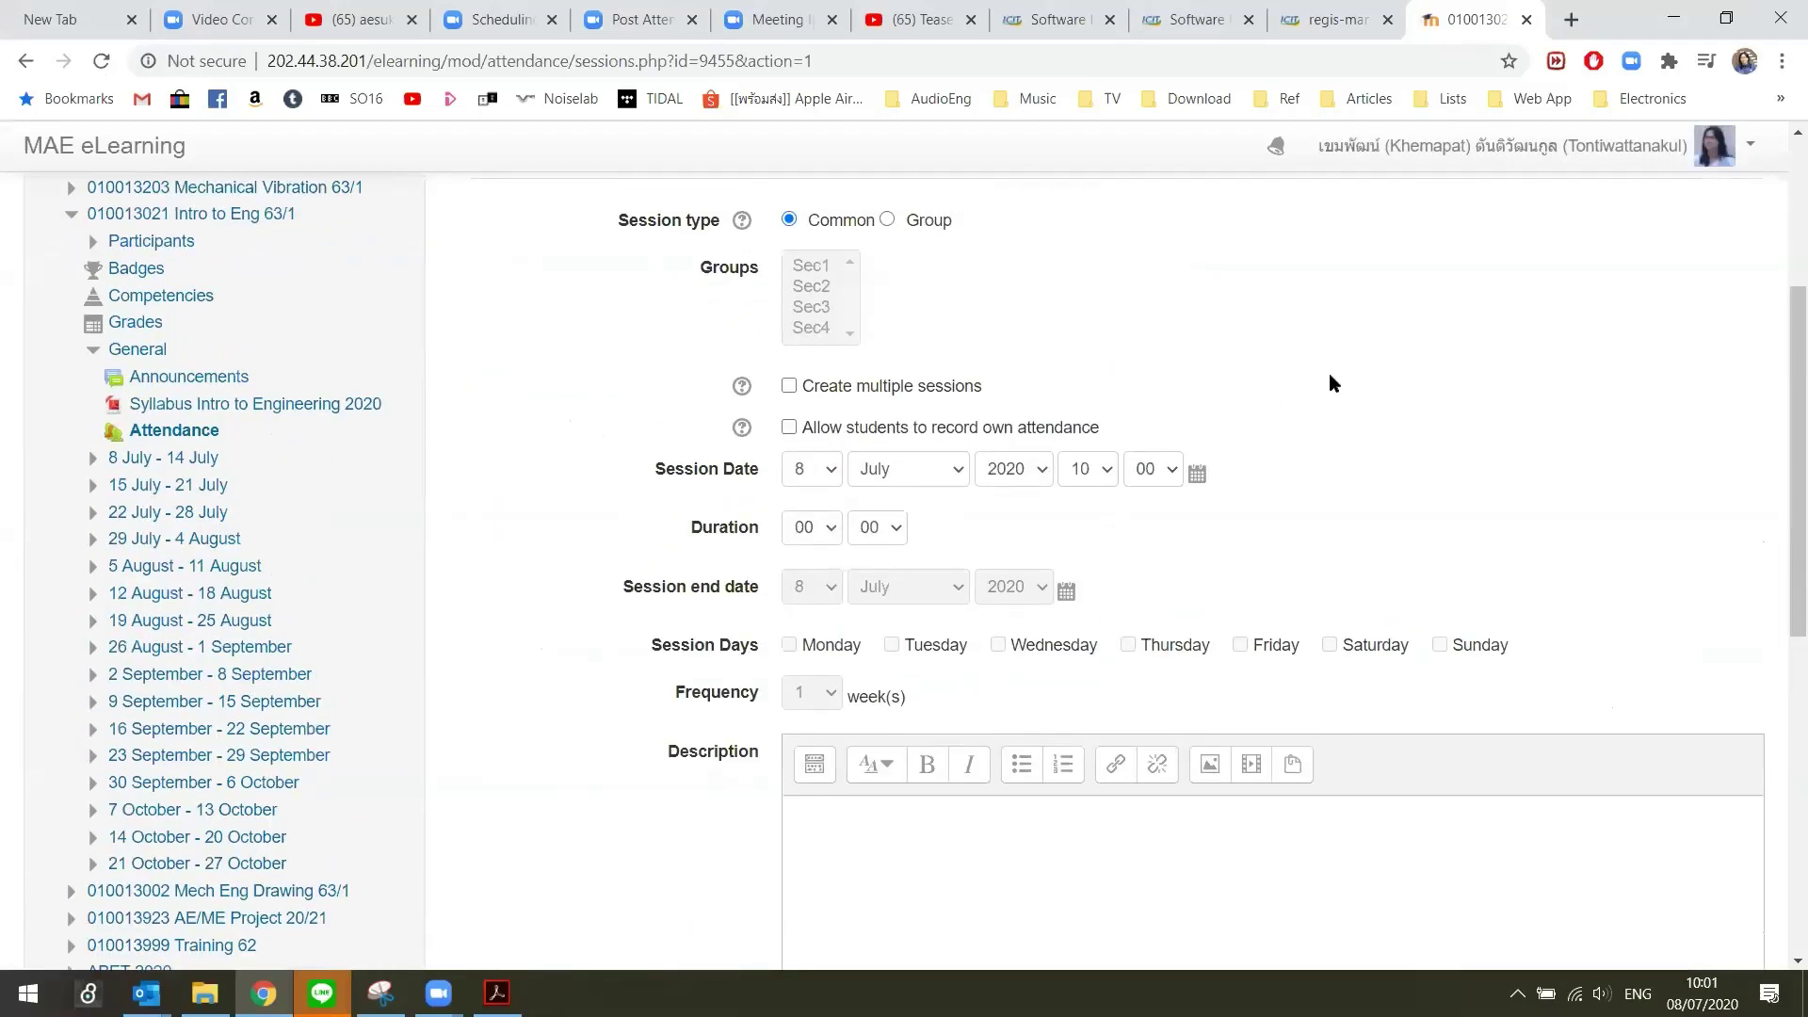
left_click(789, 428)
scroll(958, 409, "down", 5)
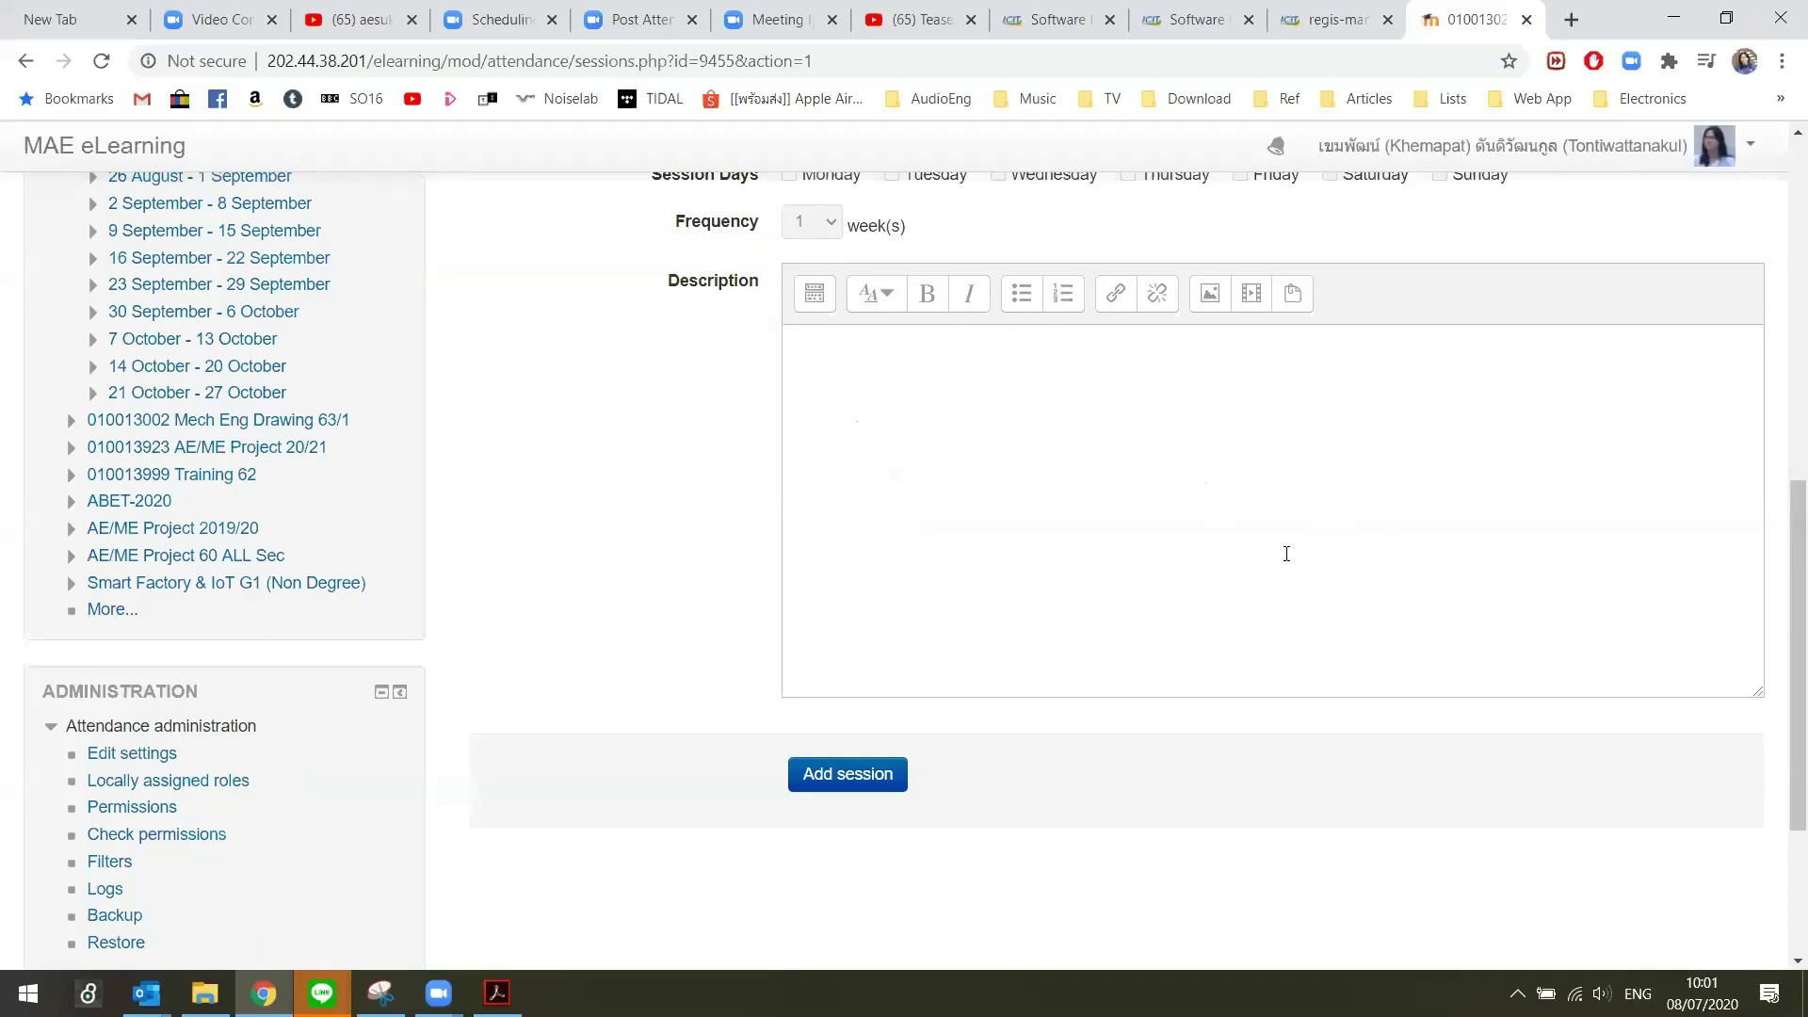
scroll(1282, 553, "down", 3)
scroll(1329, 555, "up", 8)
scroll(1413, 659, "up", 2)
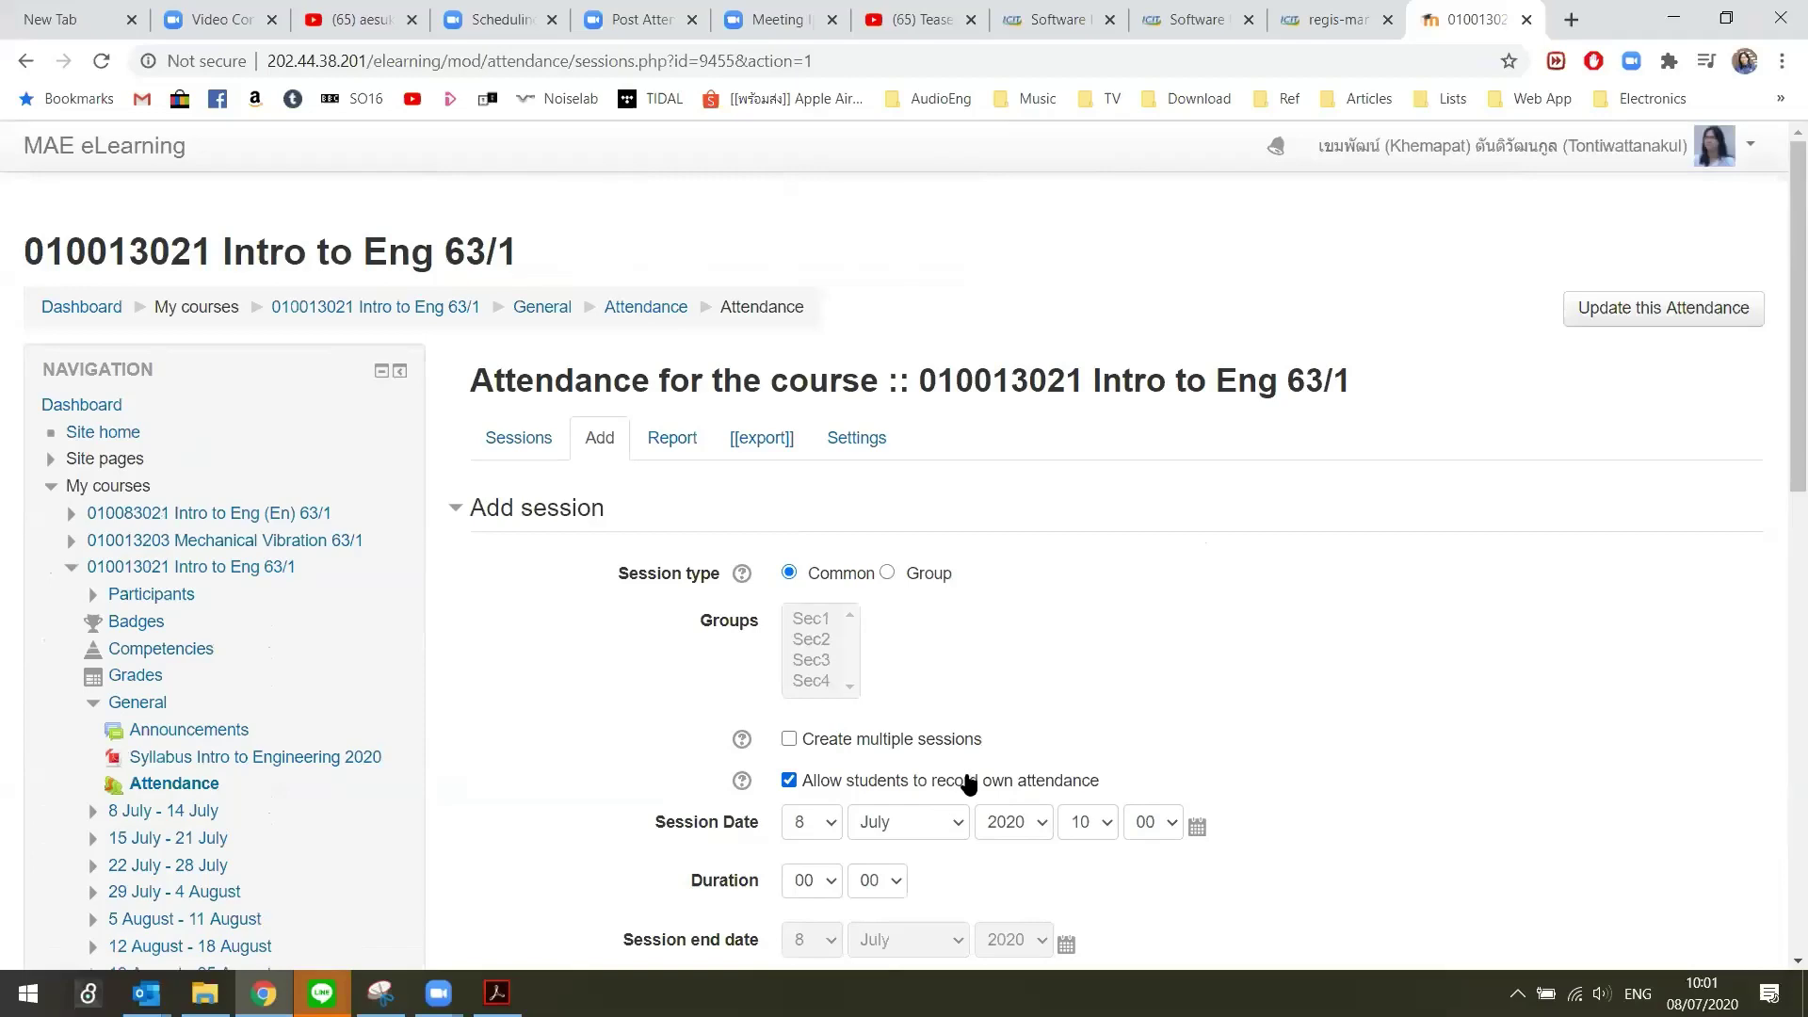
Set the new session's duration to 00 hours 10 minutes.
scroll(1251, 586, "down", 3)
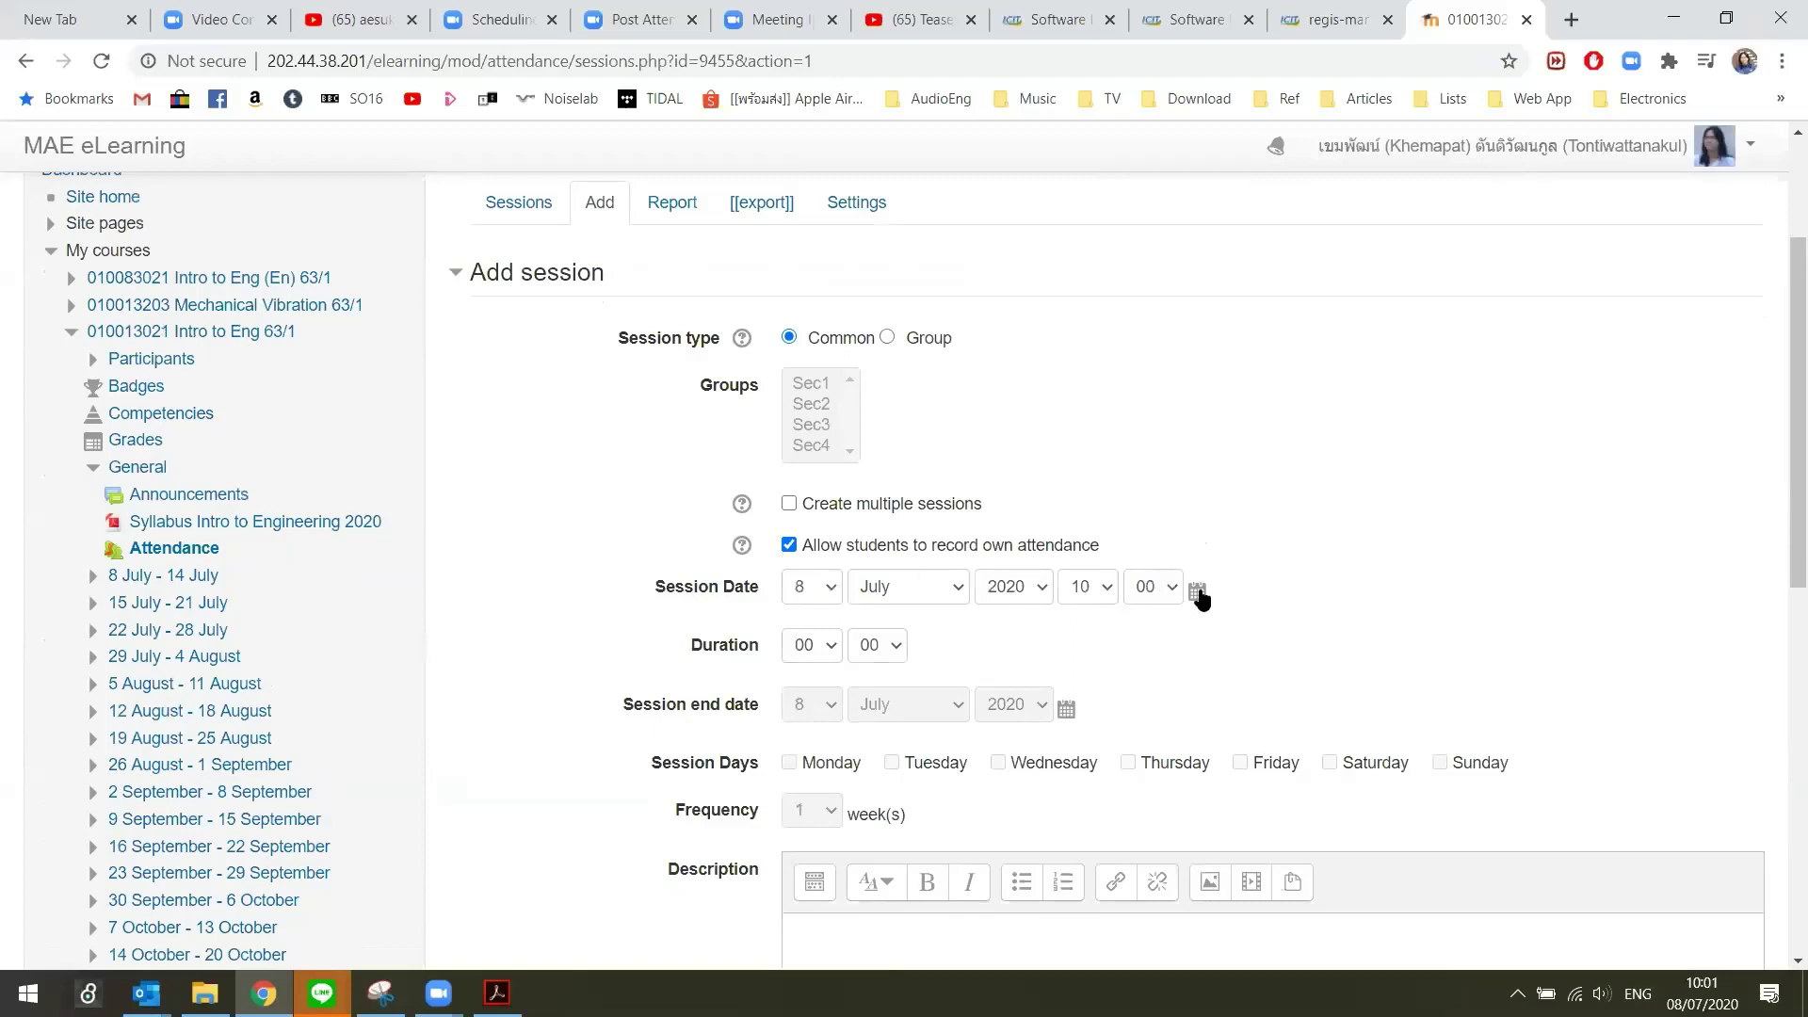
left_click(835, 647)
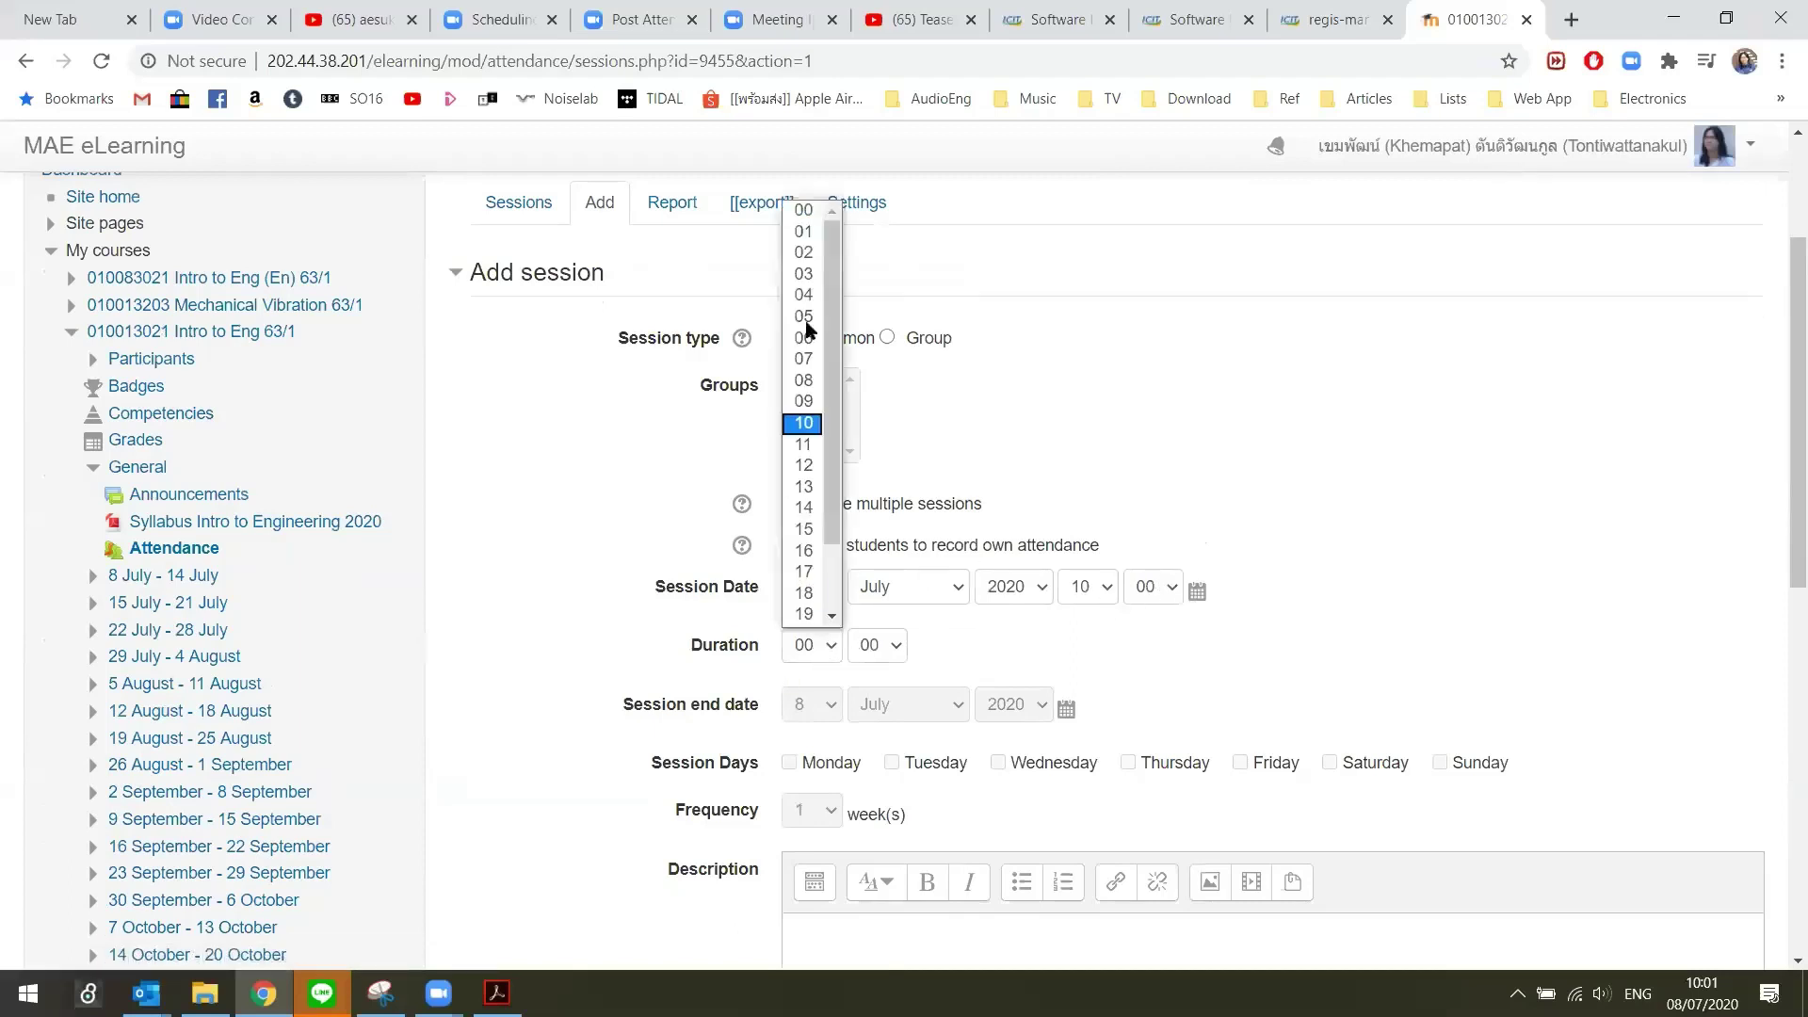
left_click(849, 650)
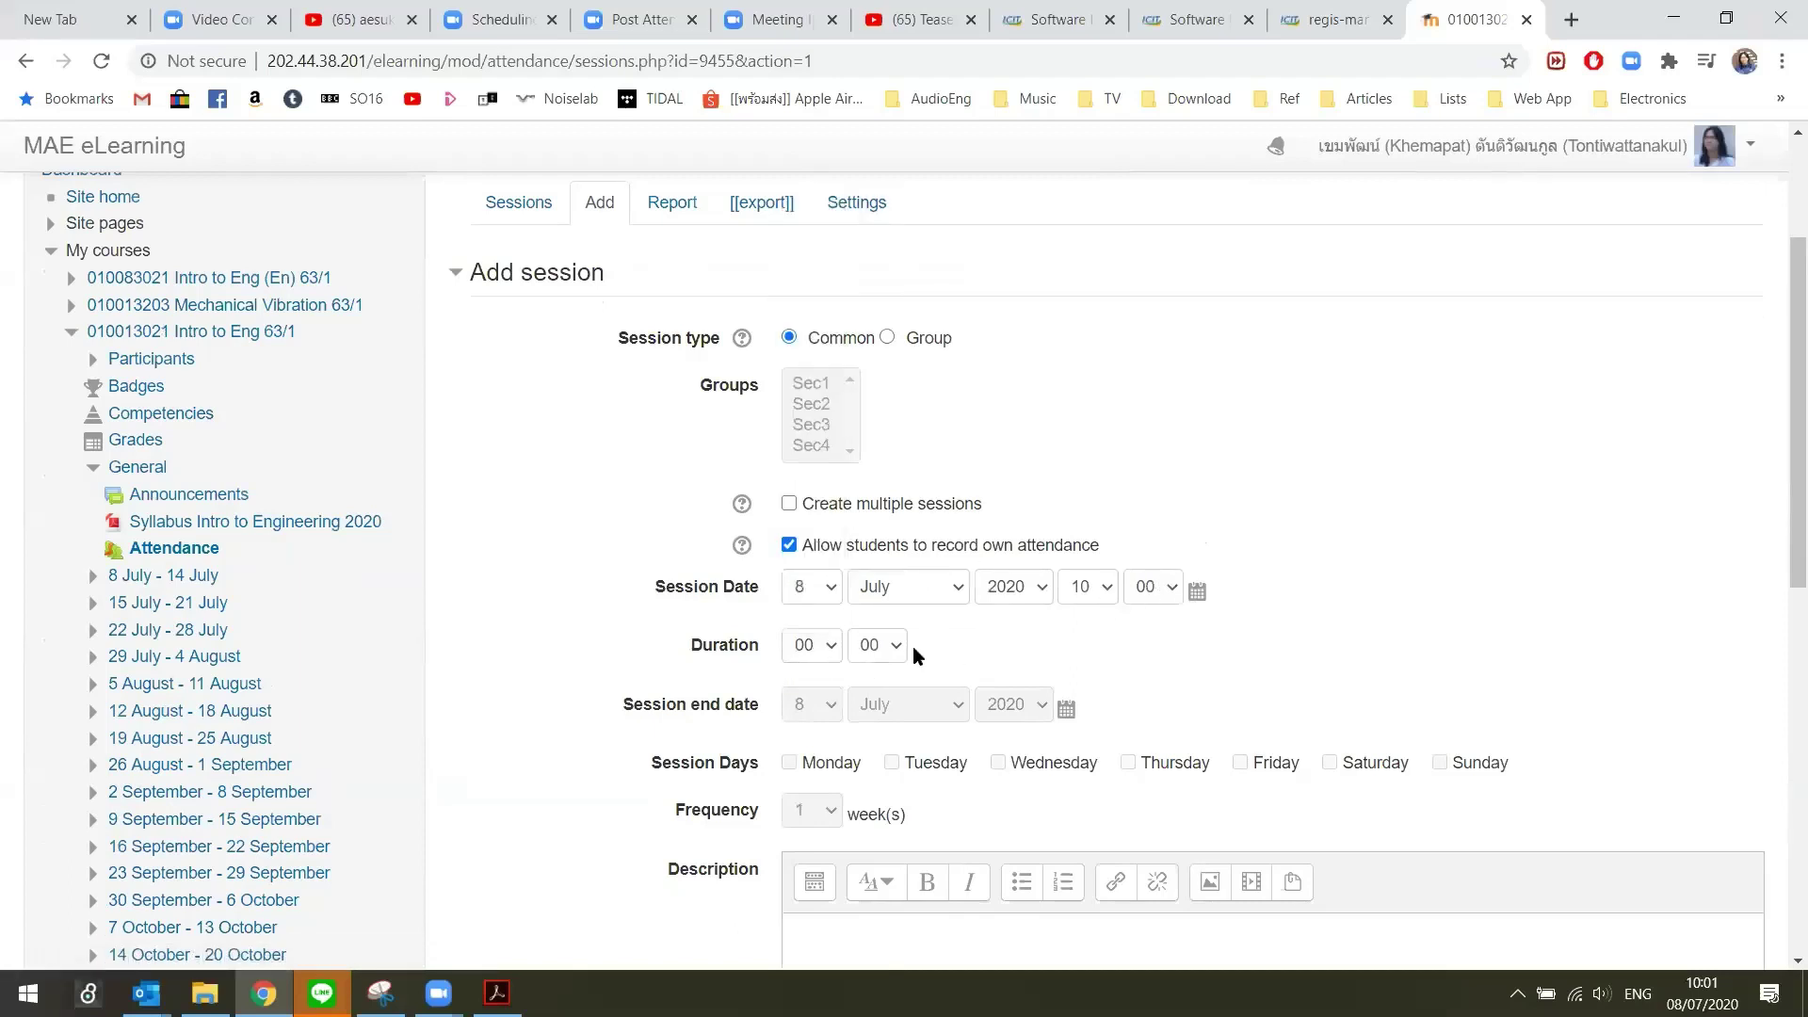
left_click(893, 645)
left_click(881, 707)
Review the session form and add the common session for 8 July 2020 at 10:00.
scroll(1291, 655, "down", 5)
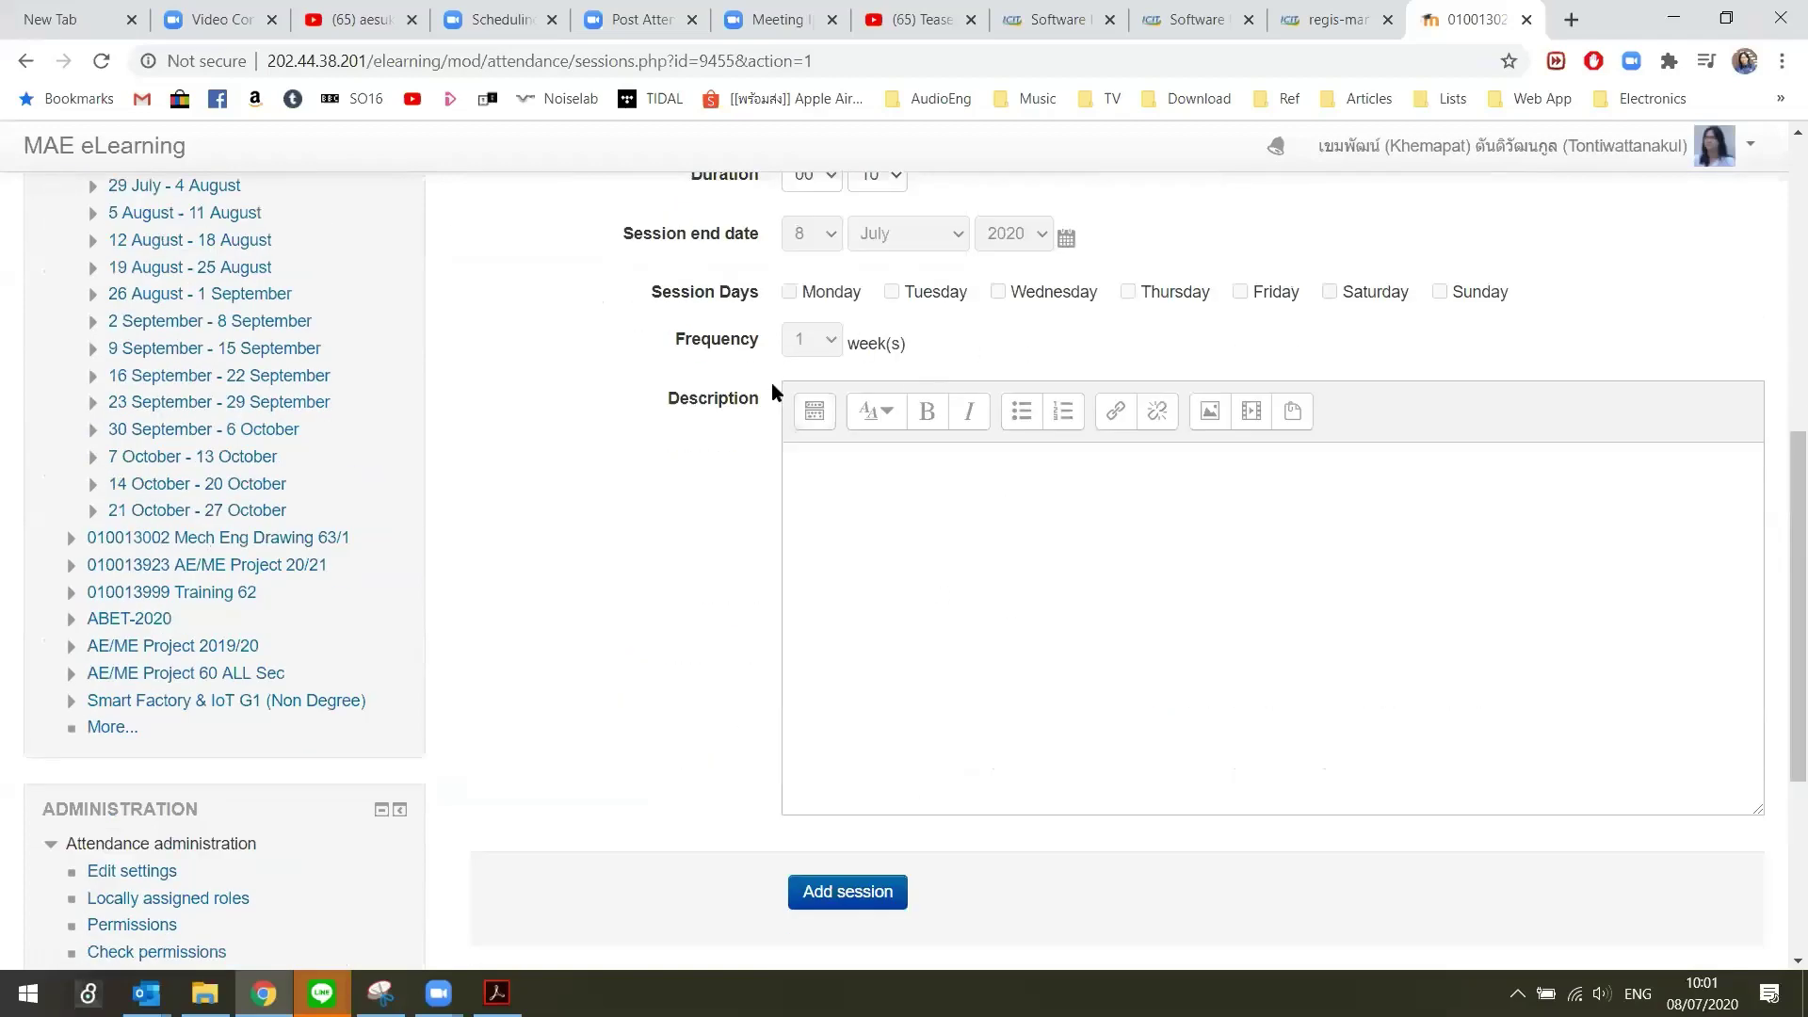
scroll(975, 443, "up", 10)
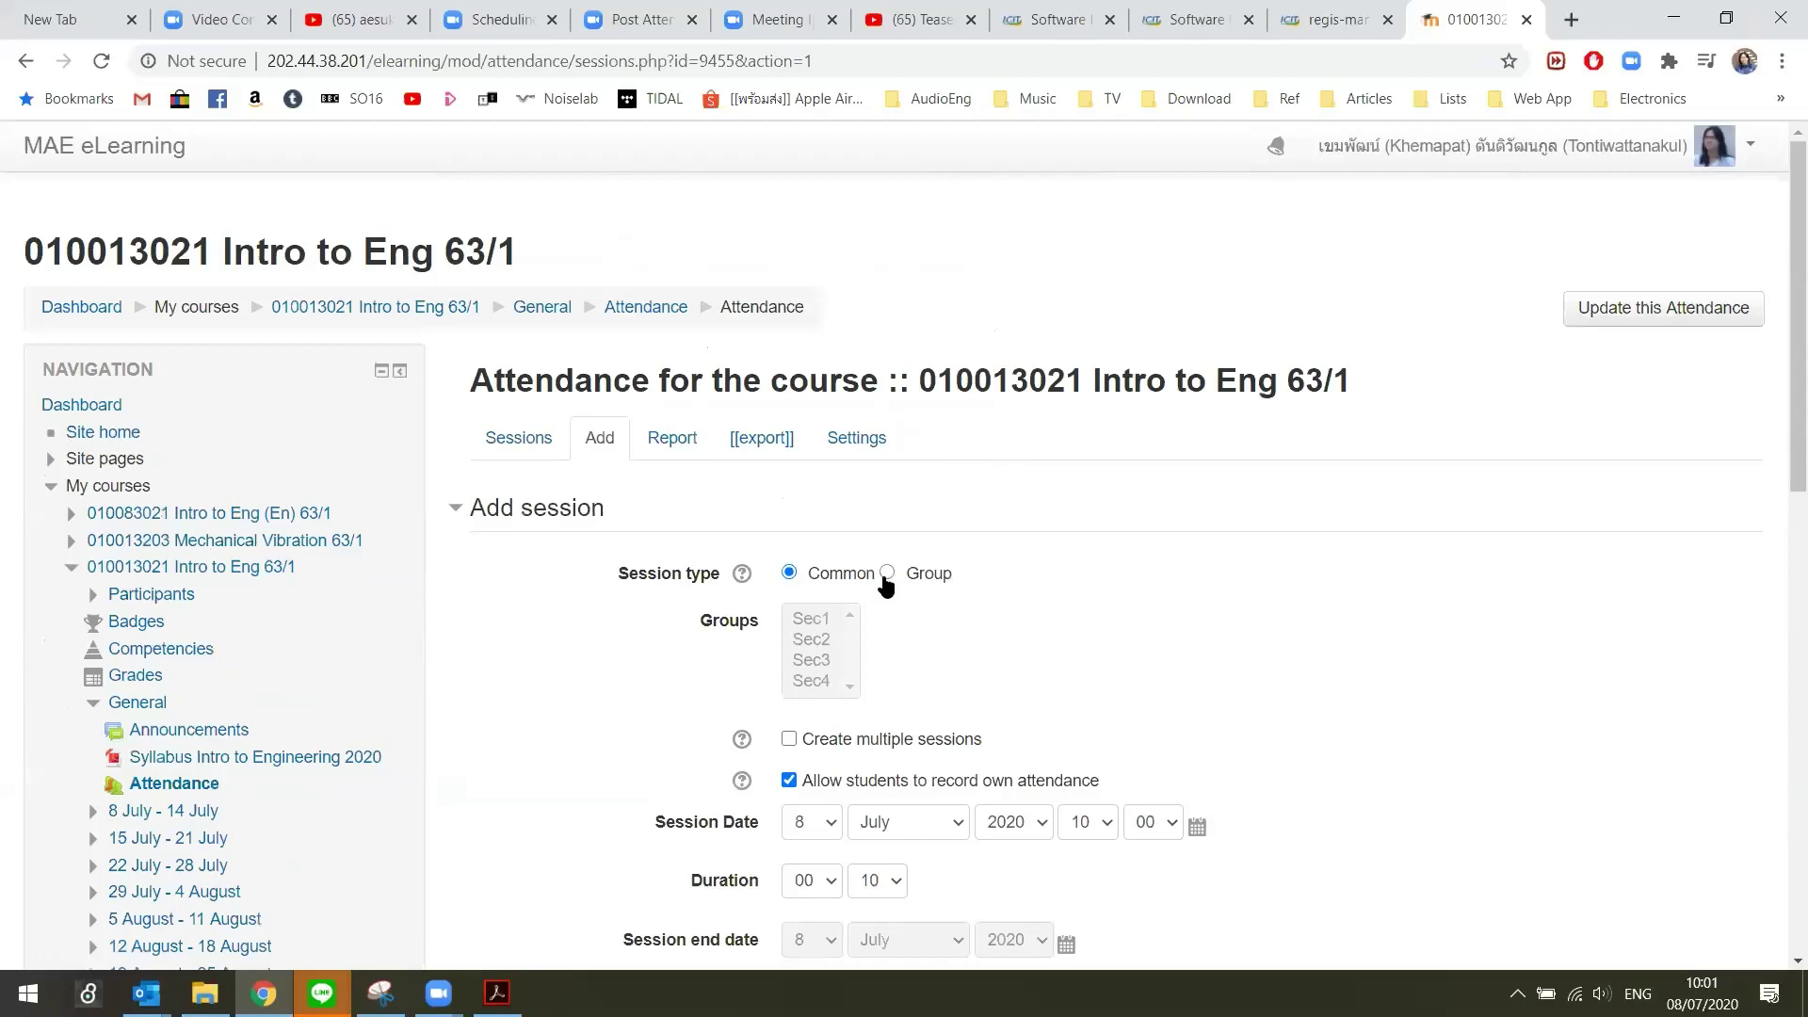
scroll(1098, 595, "down", 6)
scroll(1098, 595, "down", 8)
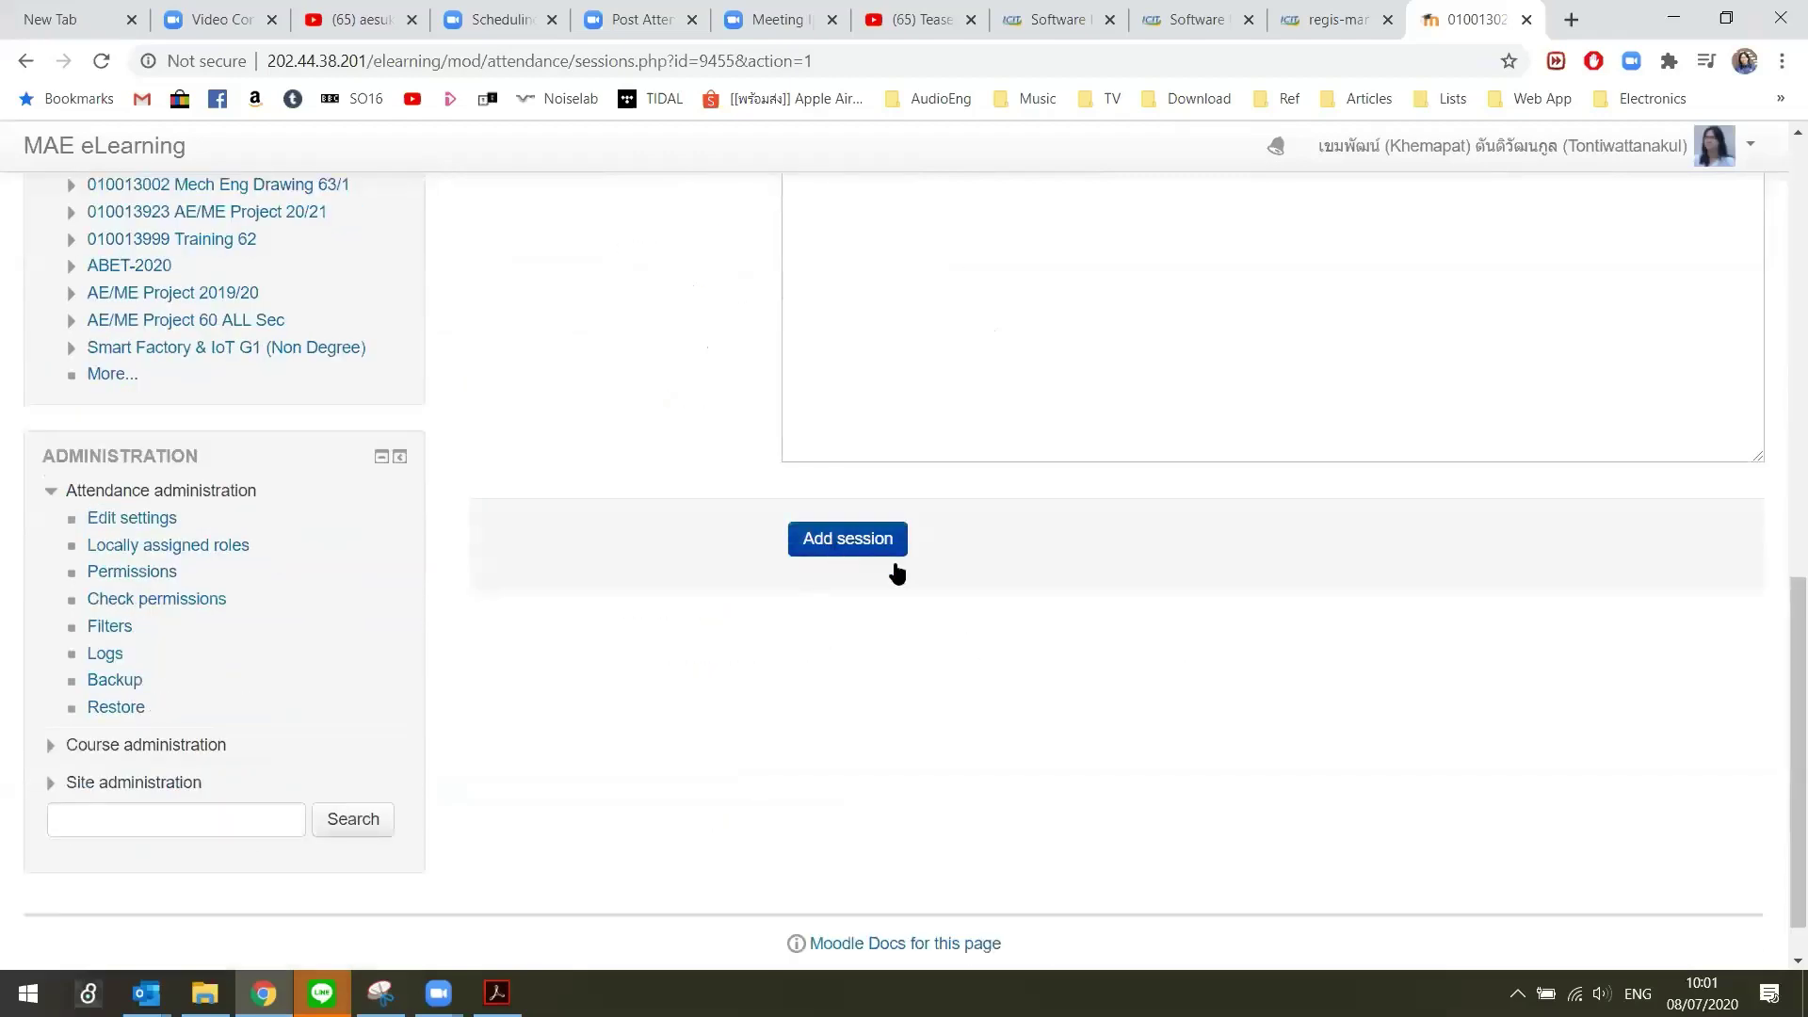
key("Return")
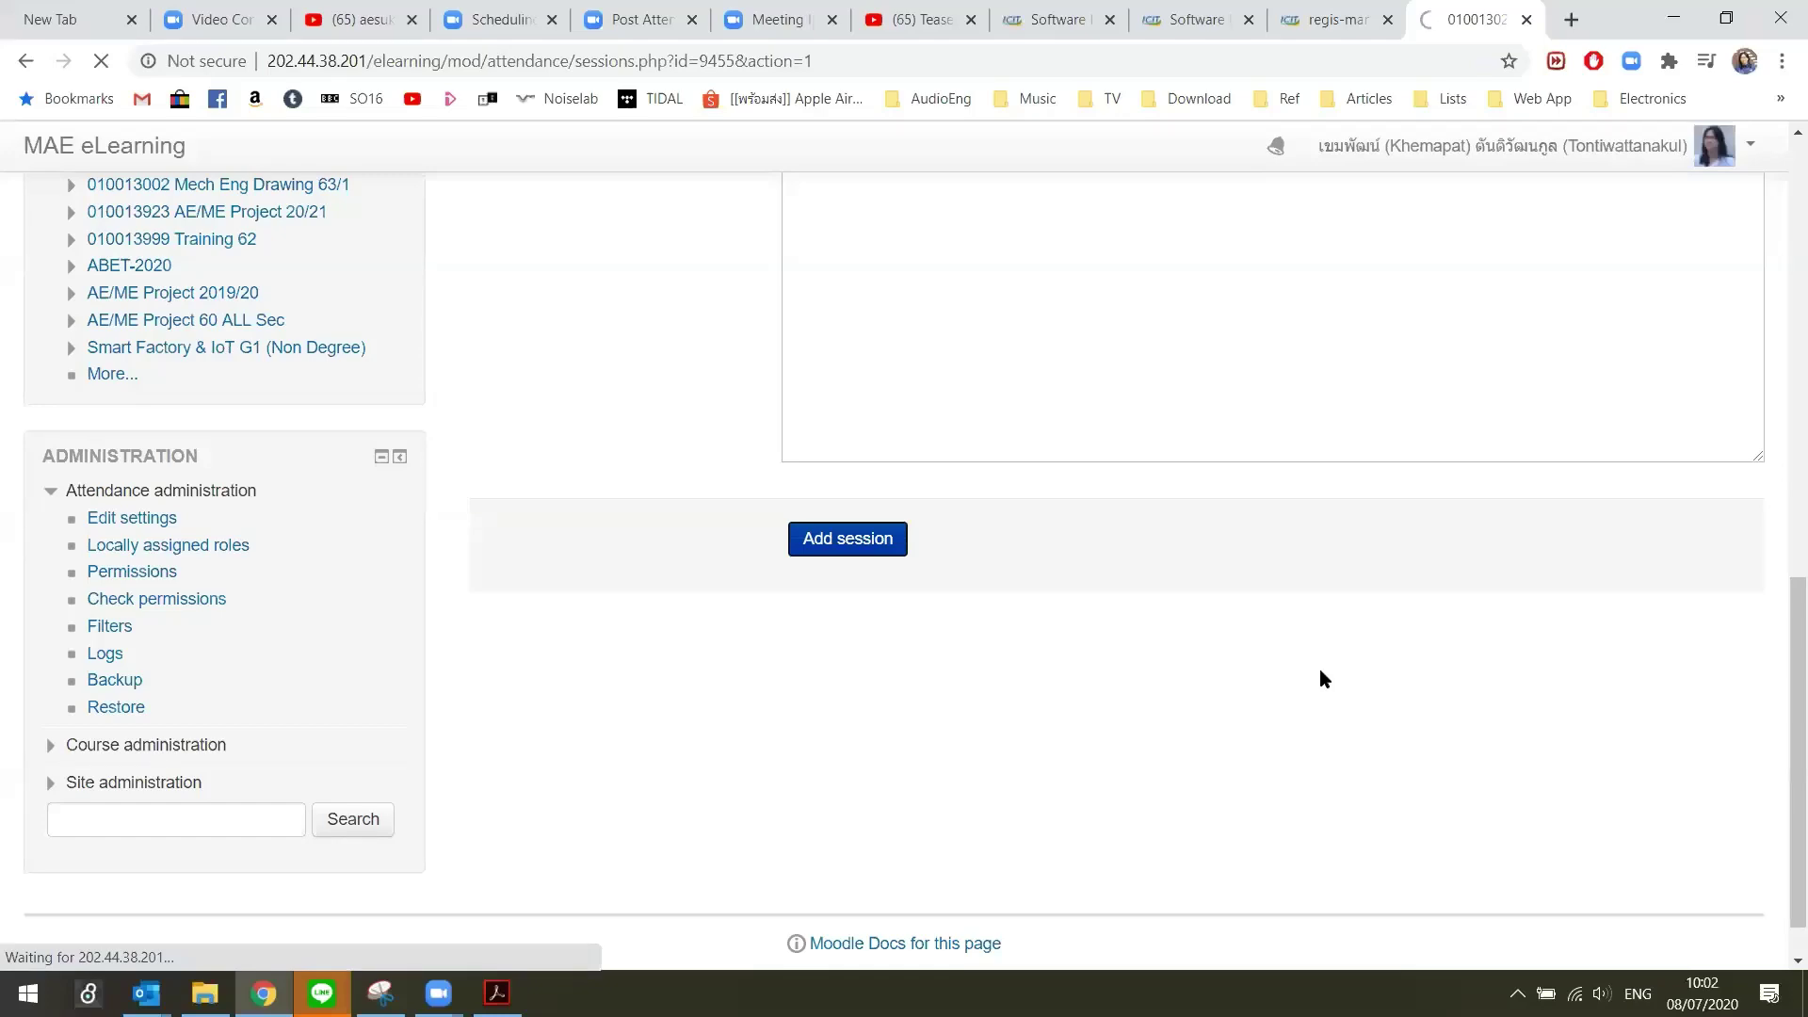
Open the attendance-taking list of the 8 July 10:00 - 10:10 session.
scroll(1241, 507, "up", 7)
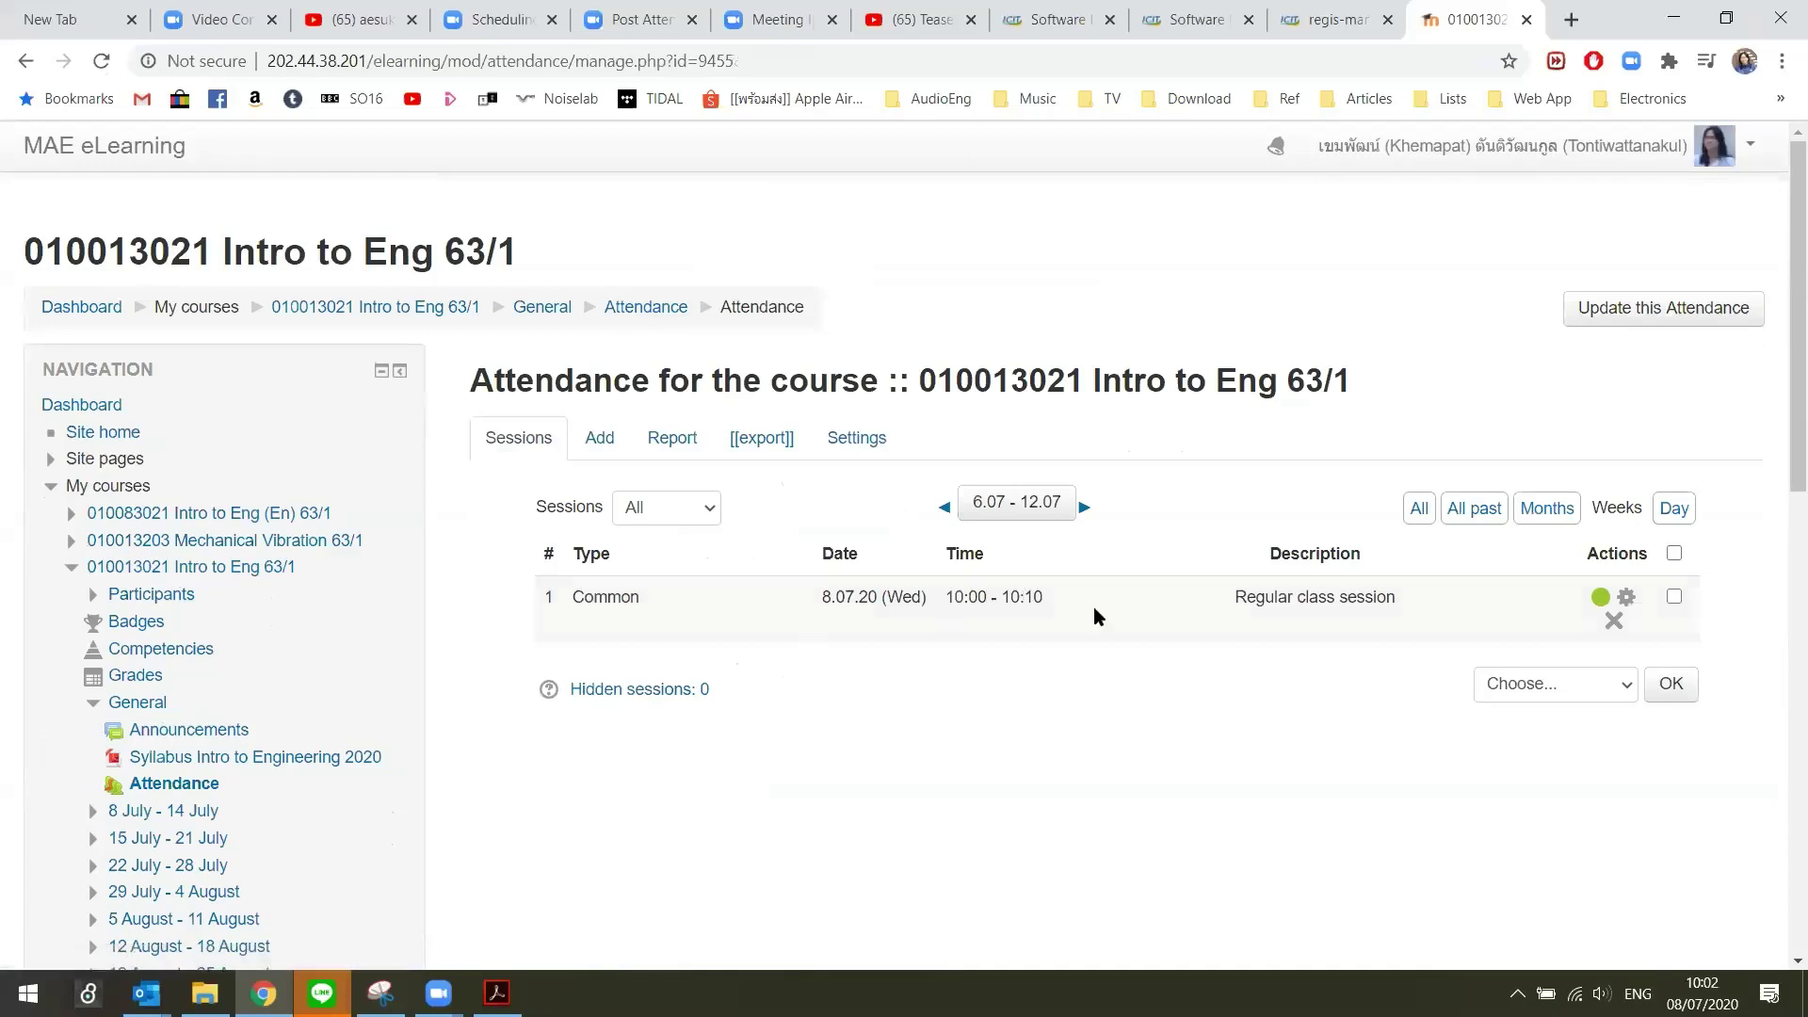
left_click(1601, 597)
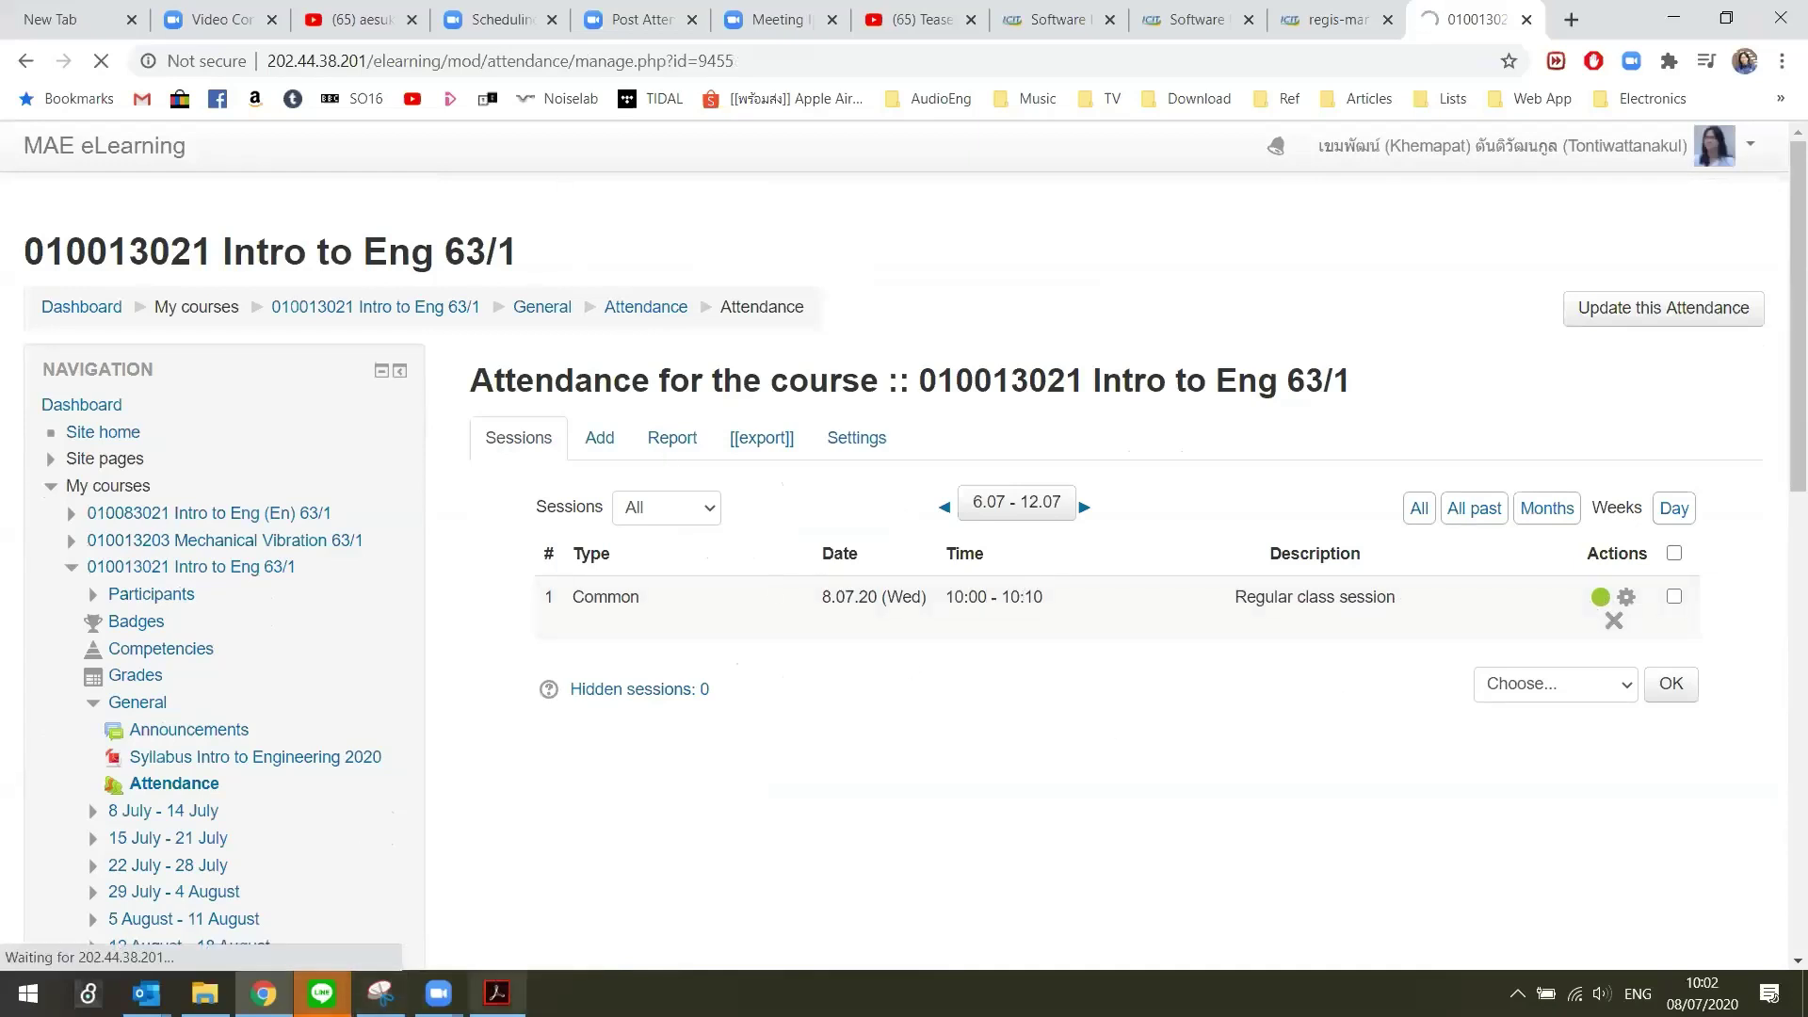
left_click(556, 875)
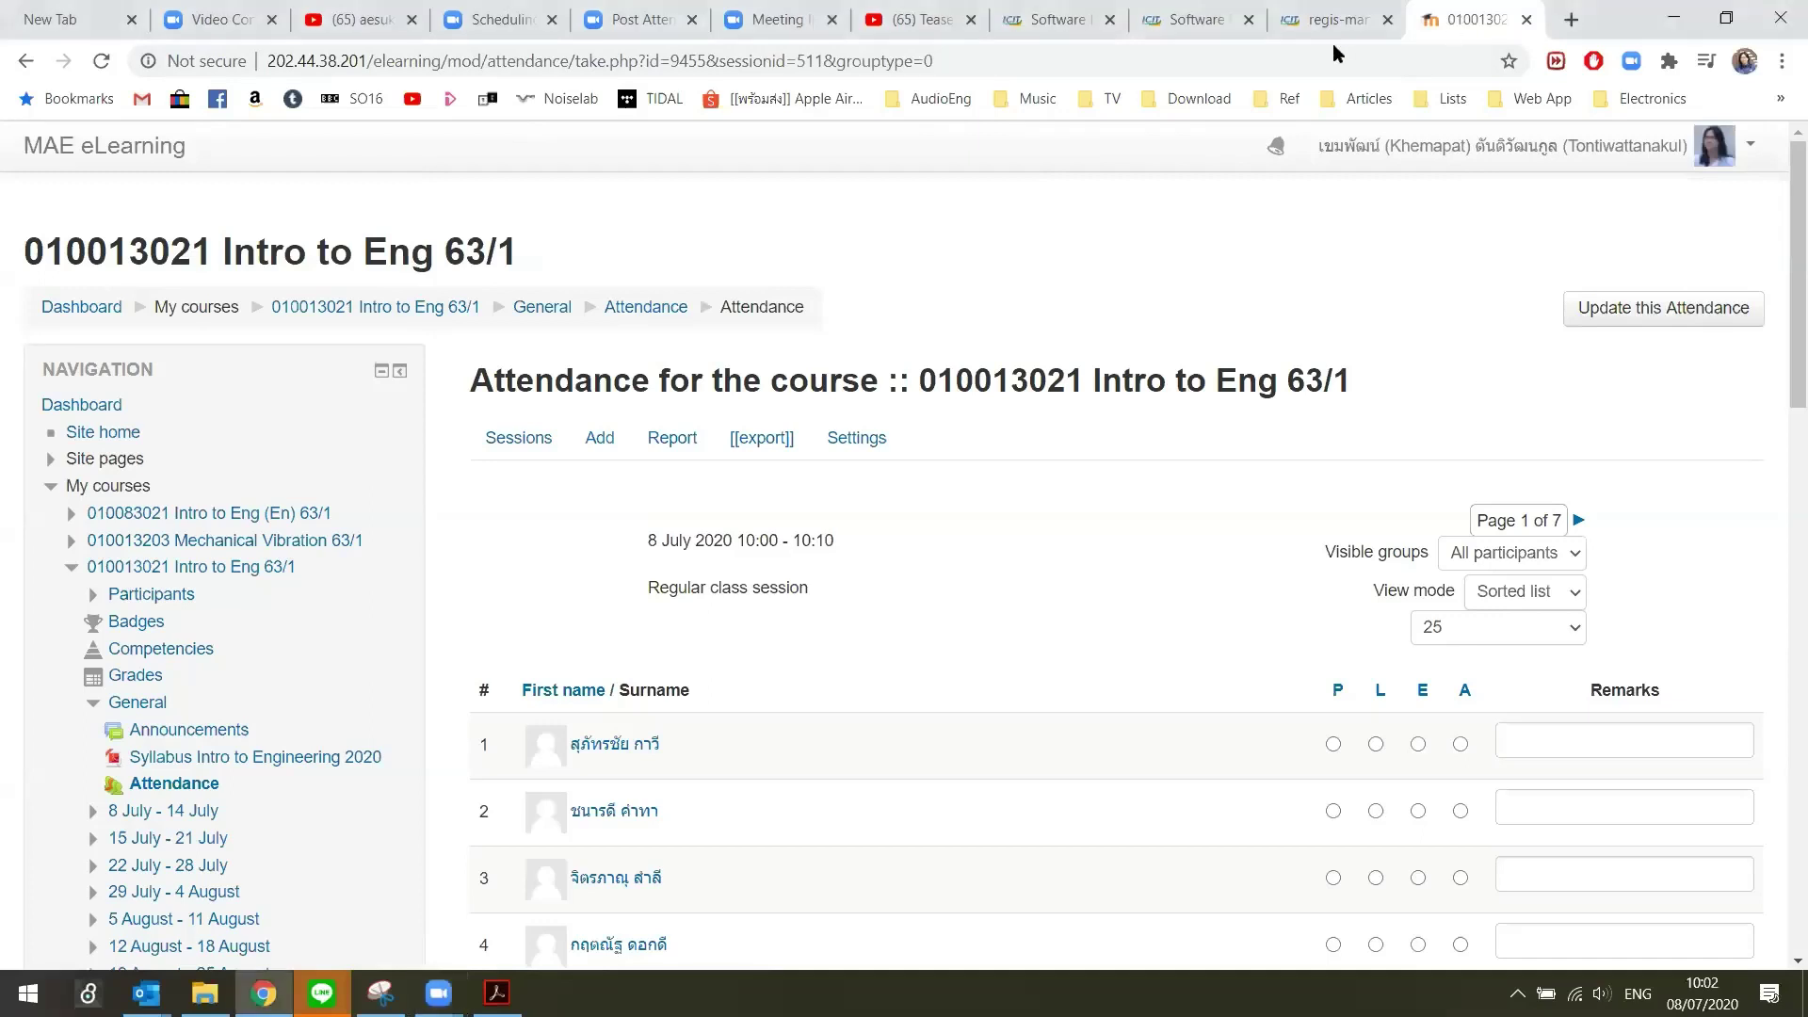
Highlight the 202.44.38.201/elearning part of the page address to point out the site's URL.
left_click(1224, 57)
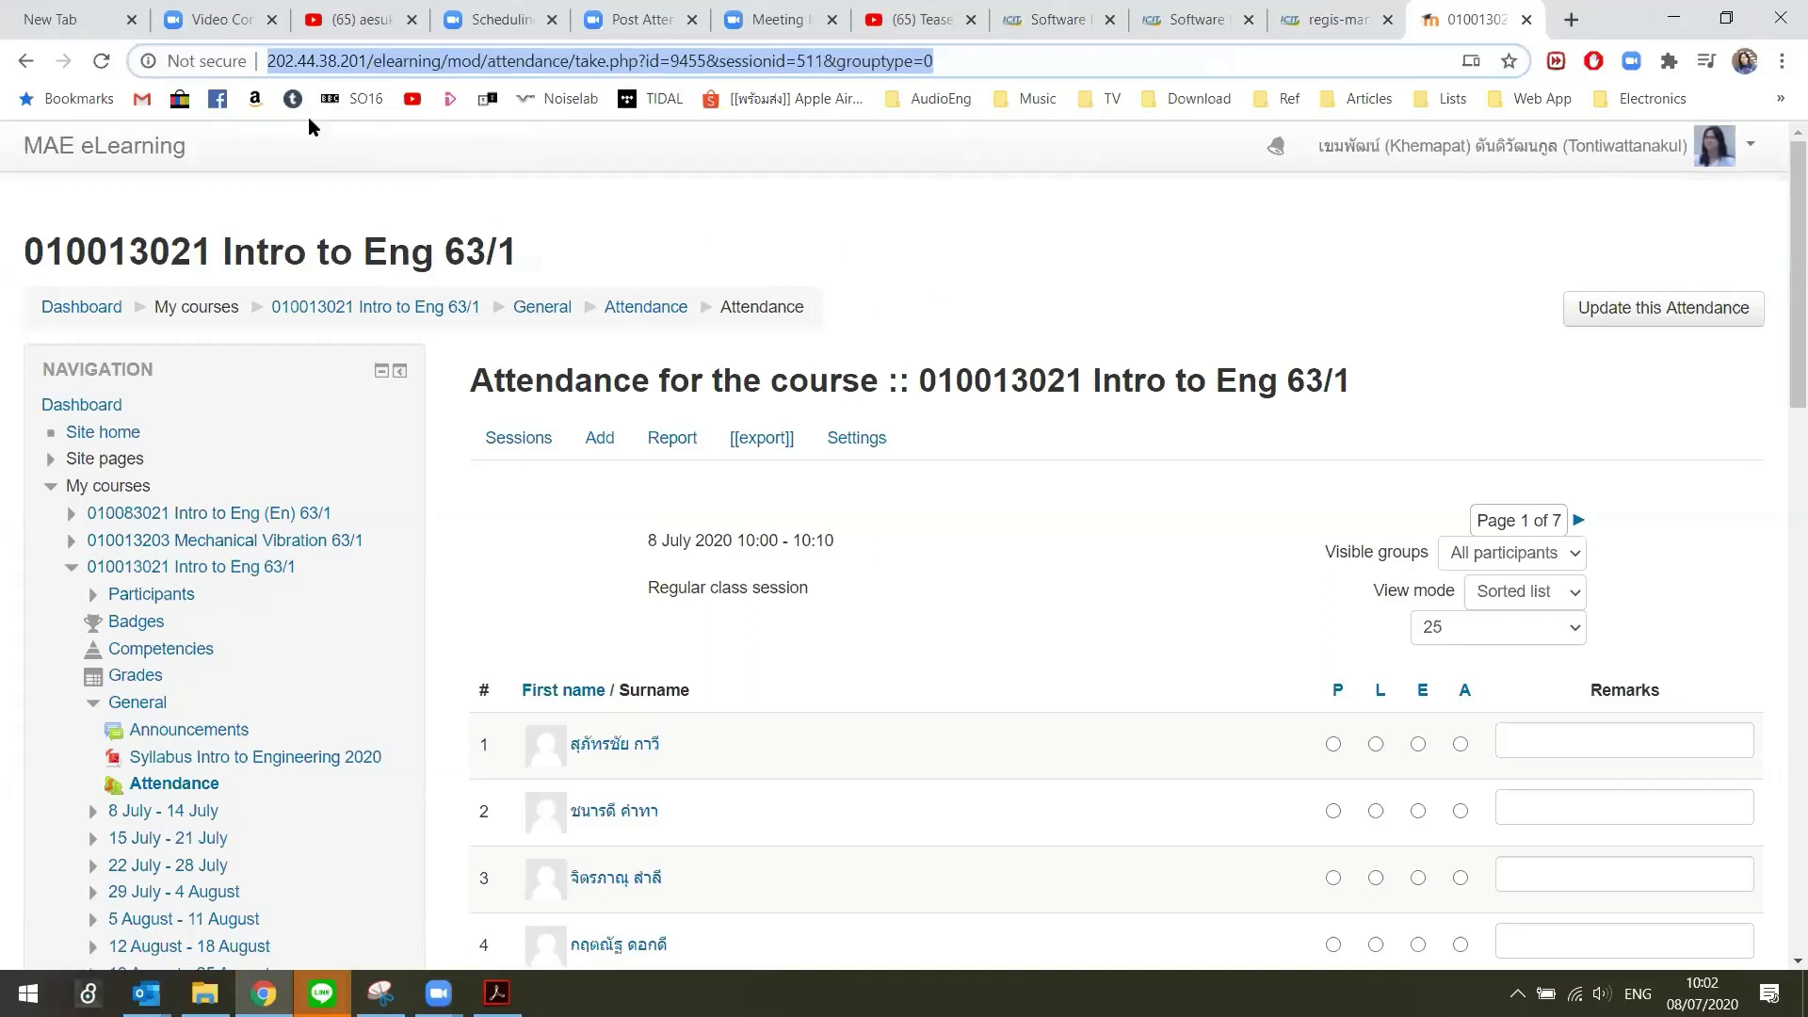
key("Left")
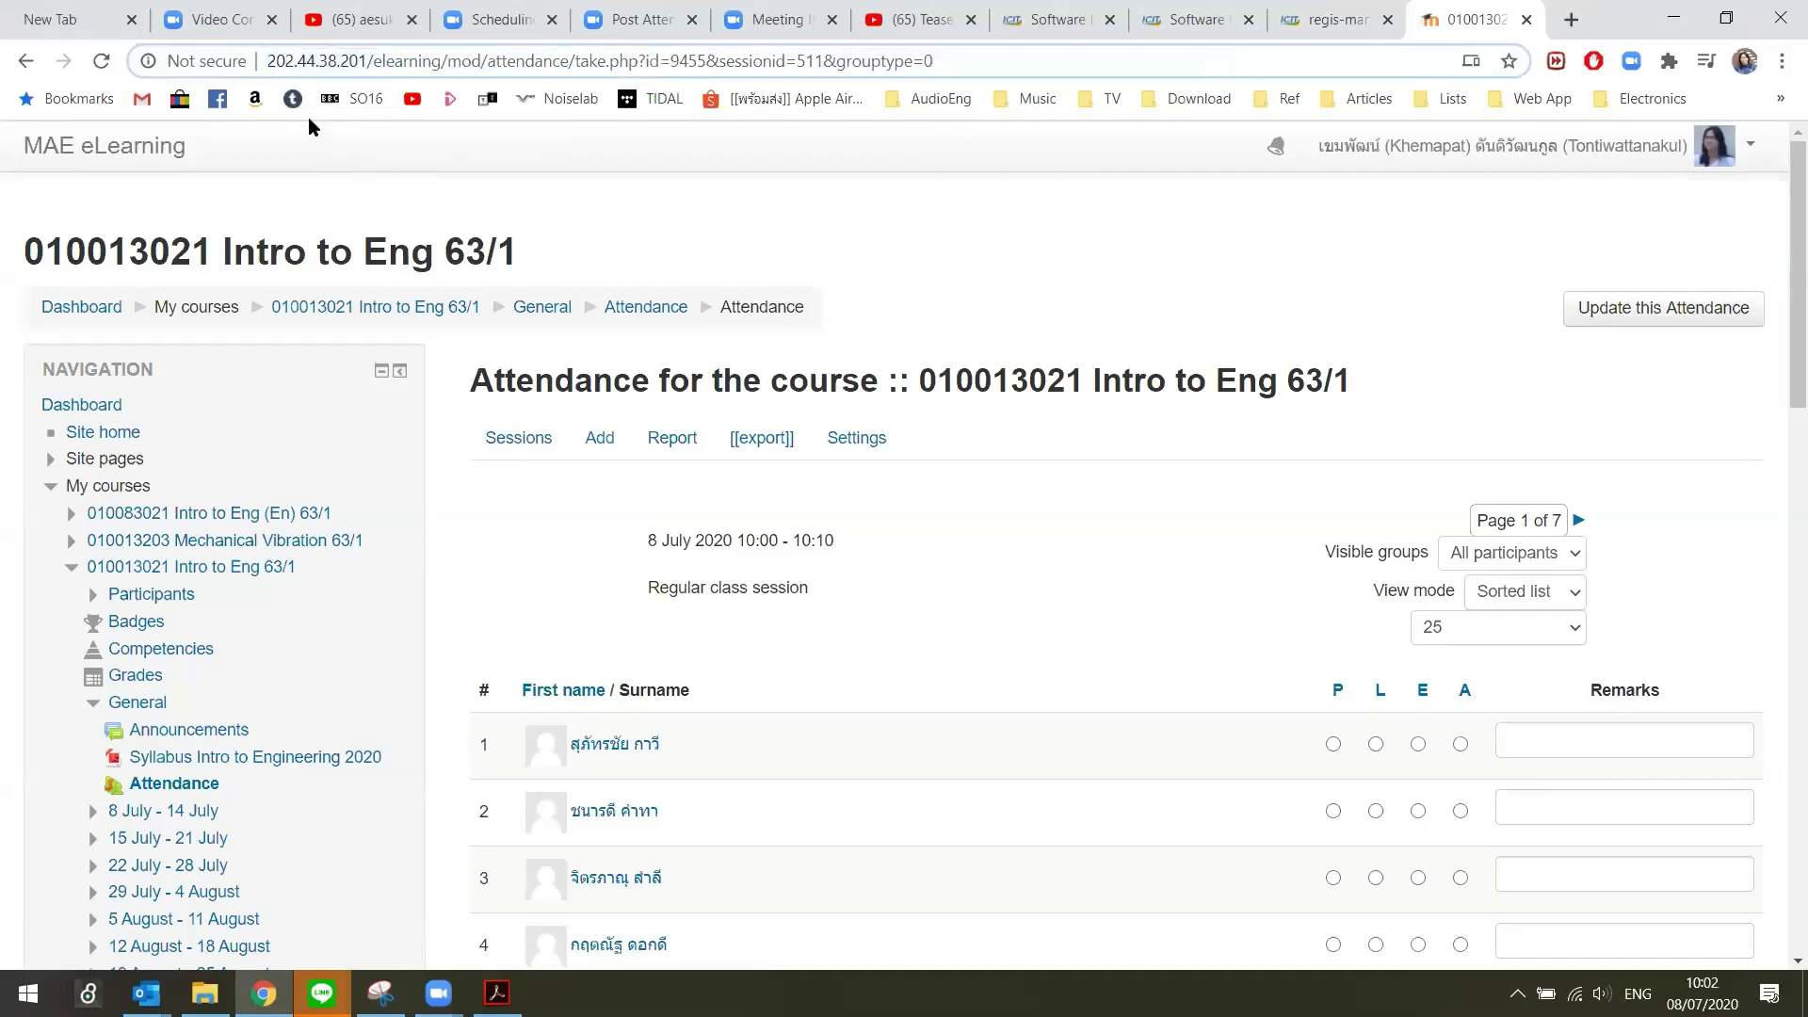
key("shift+Home")
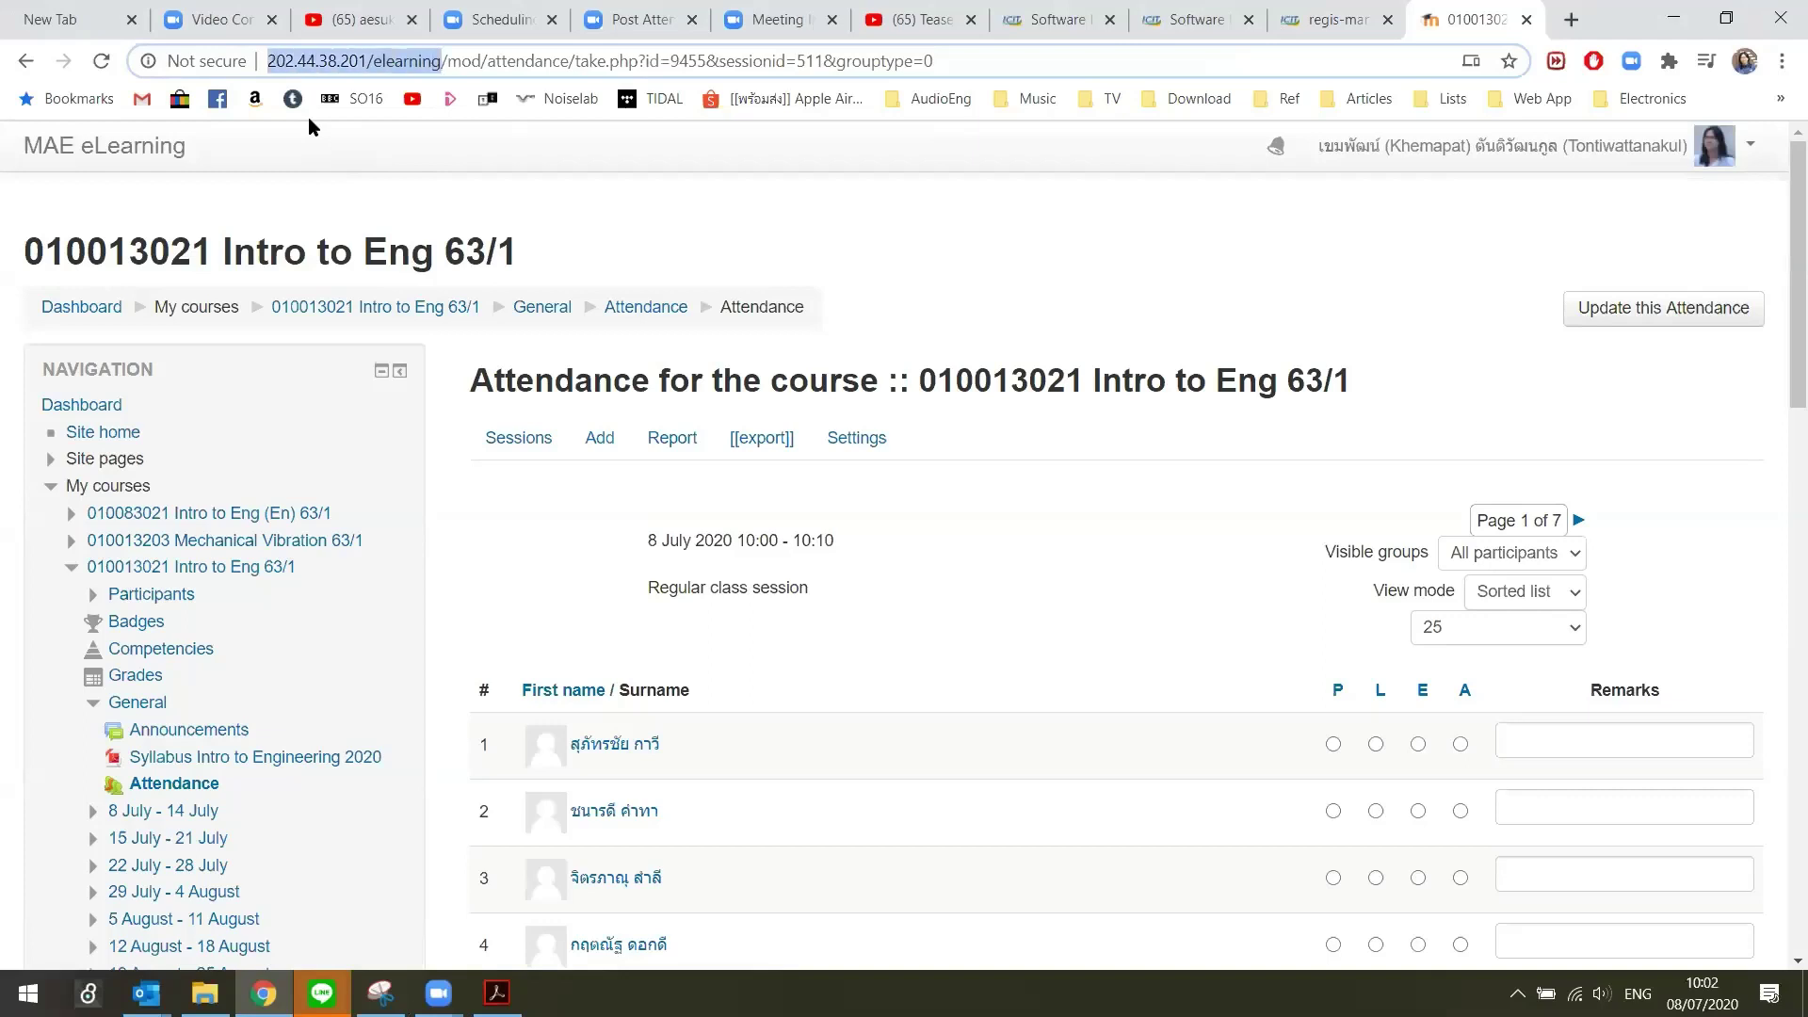
left_click(1127, 219)
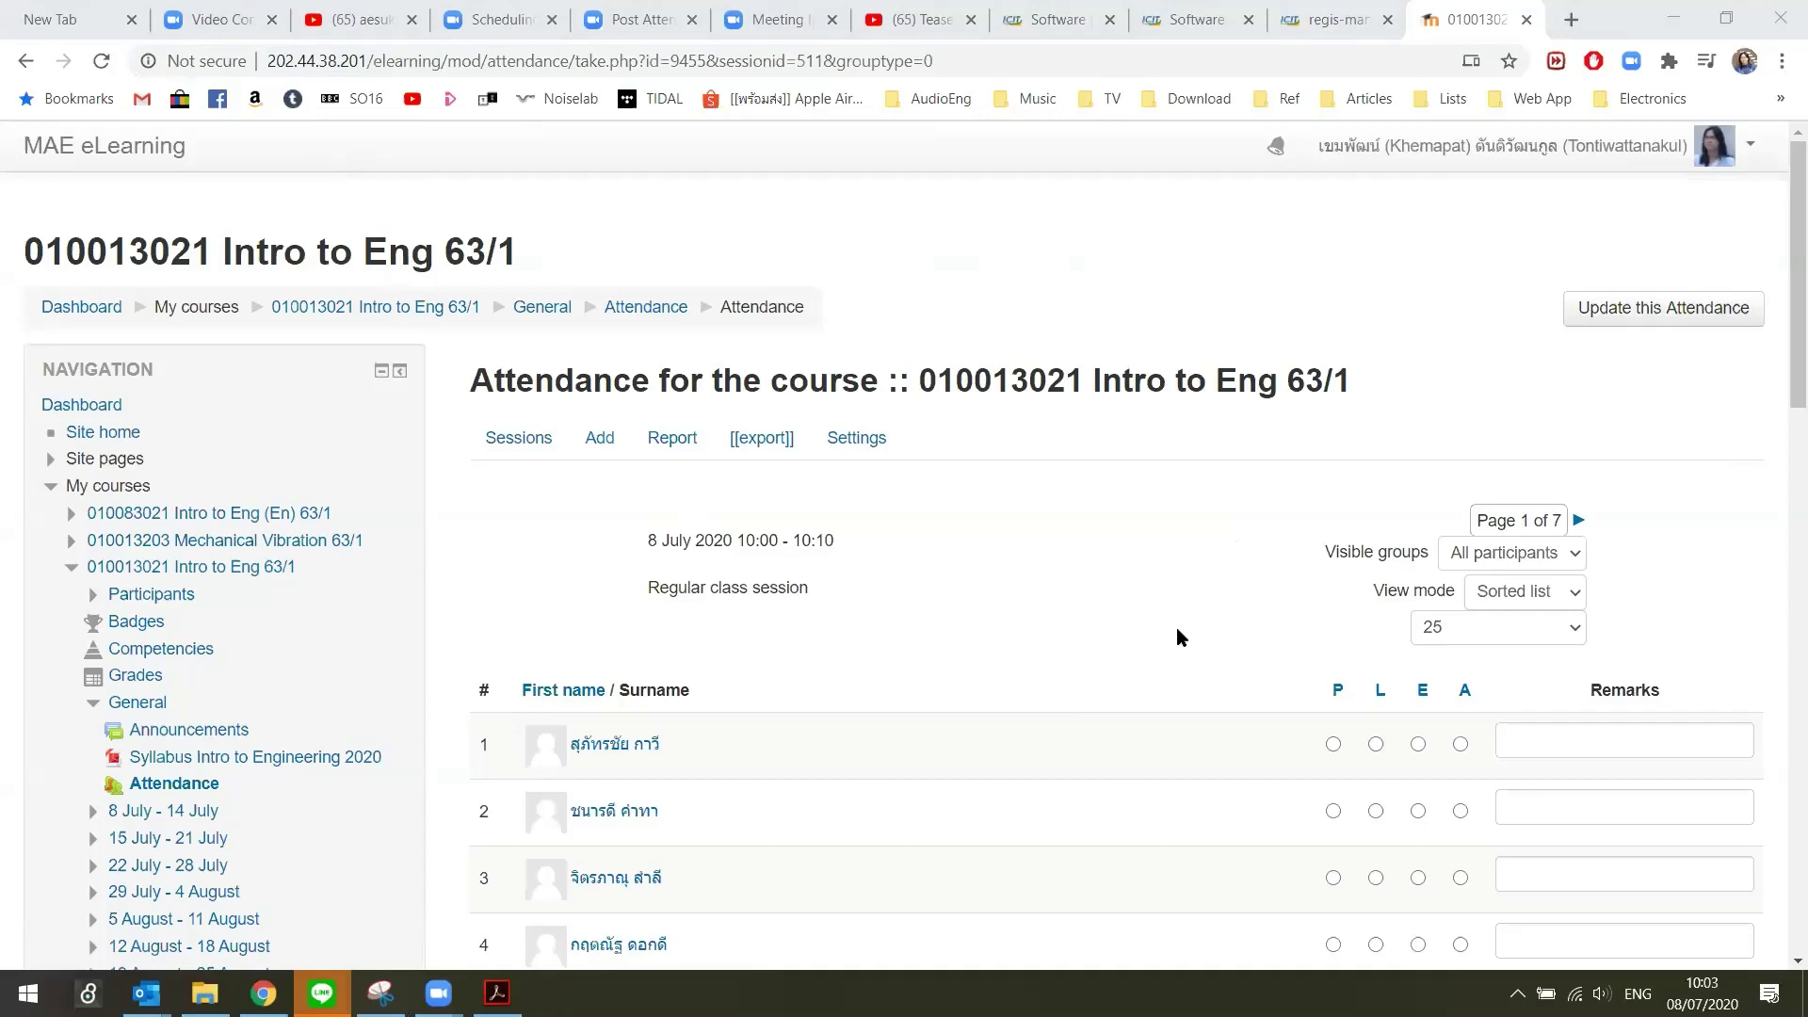
Look through the session's student attendance list and reload it to check for newly recorded attendance.
scroll(928, 523, "down", 6)
left_click(1033, 311)
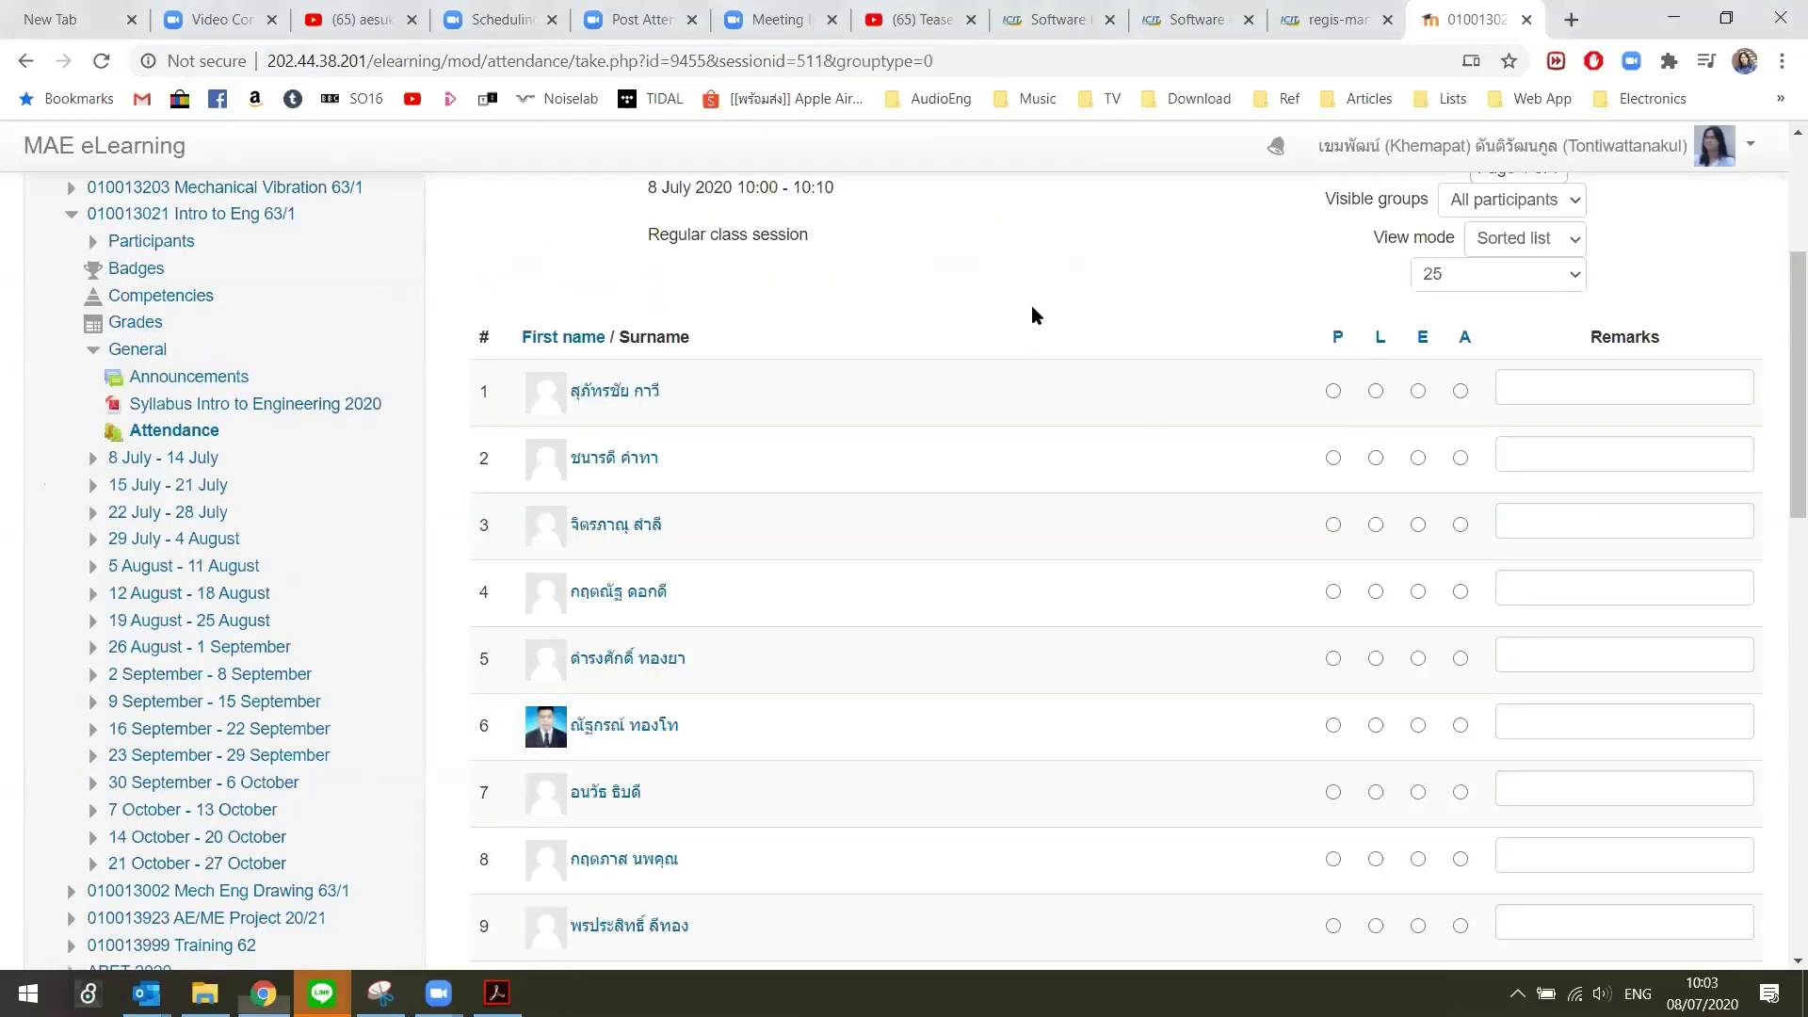
scroll(17, 185, "up", 6)
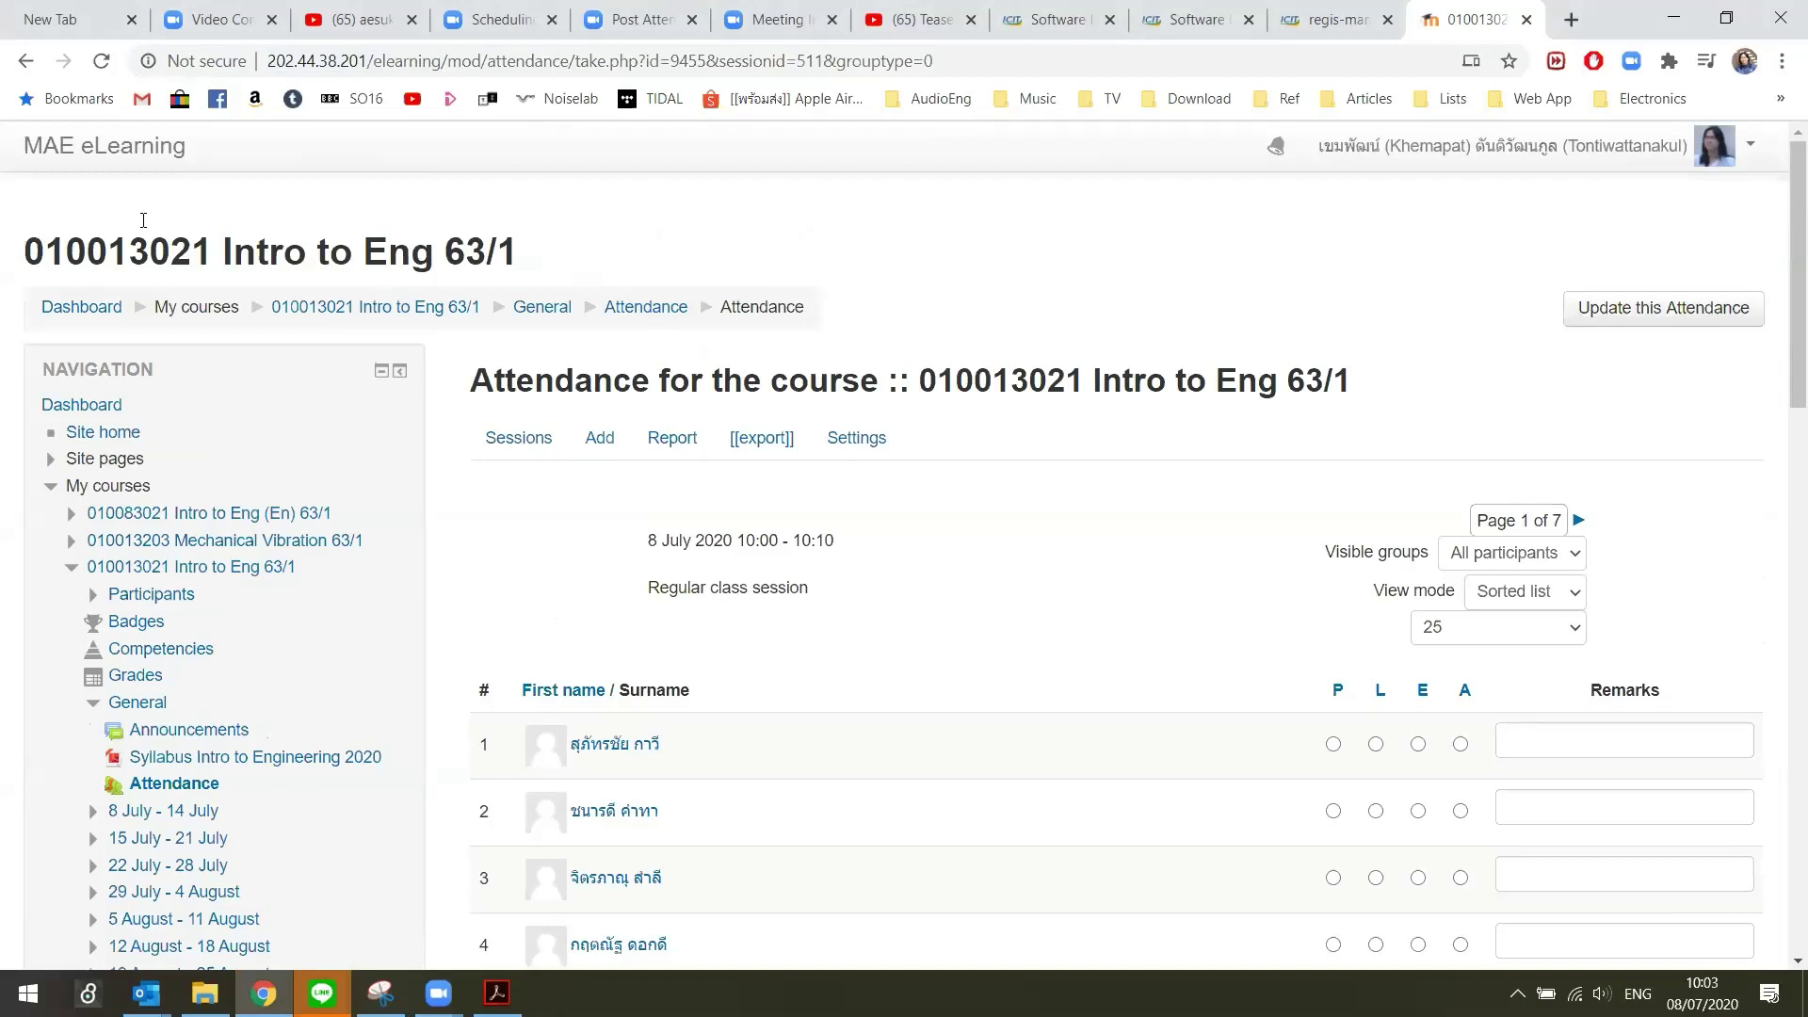
left_click(101, 60)
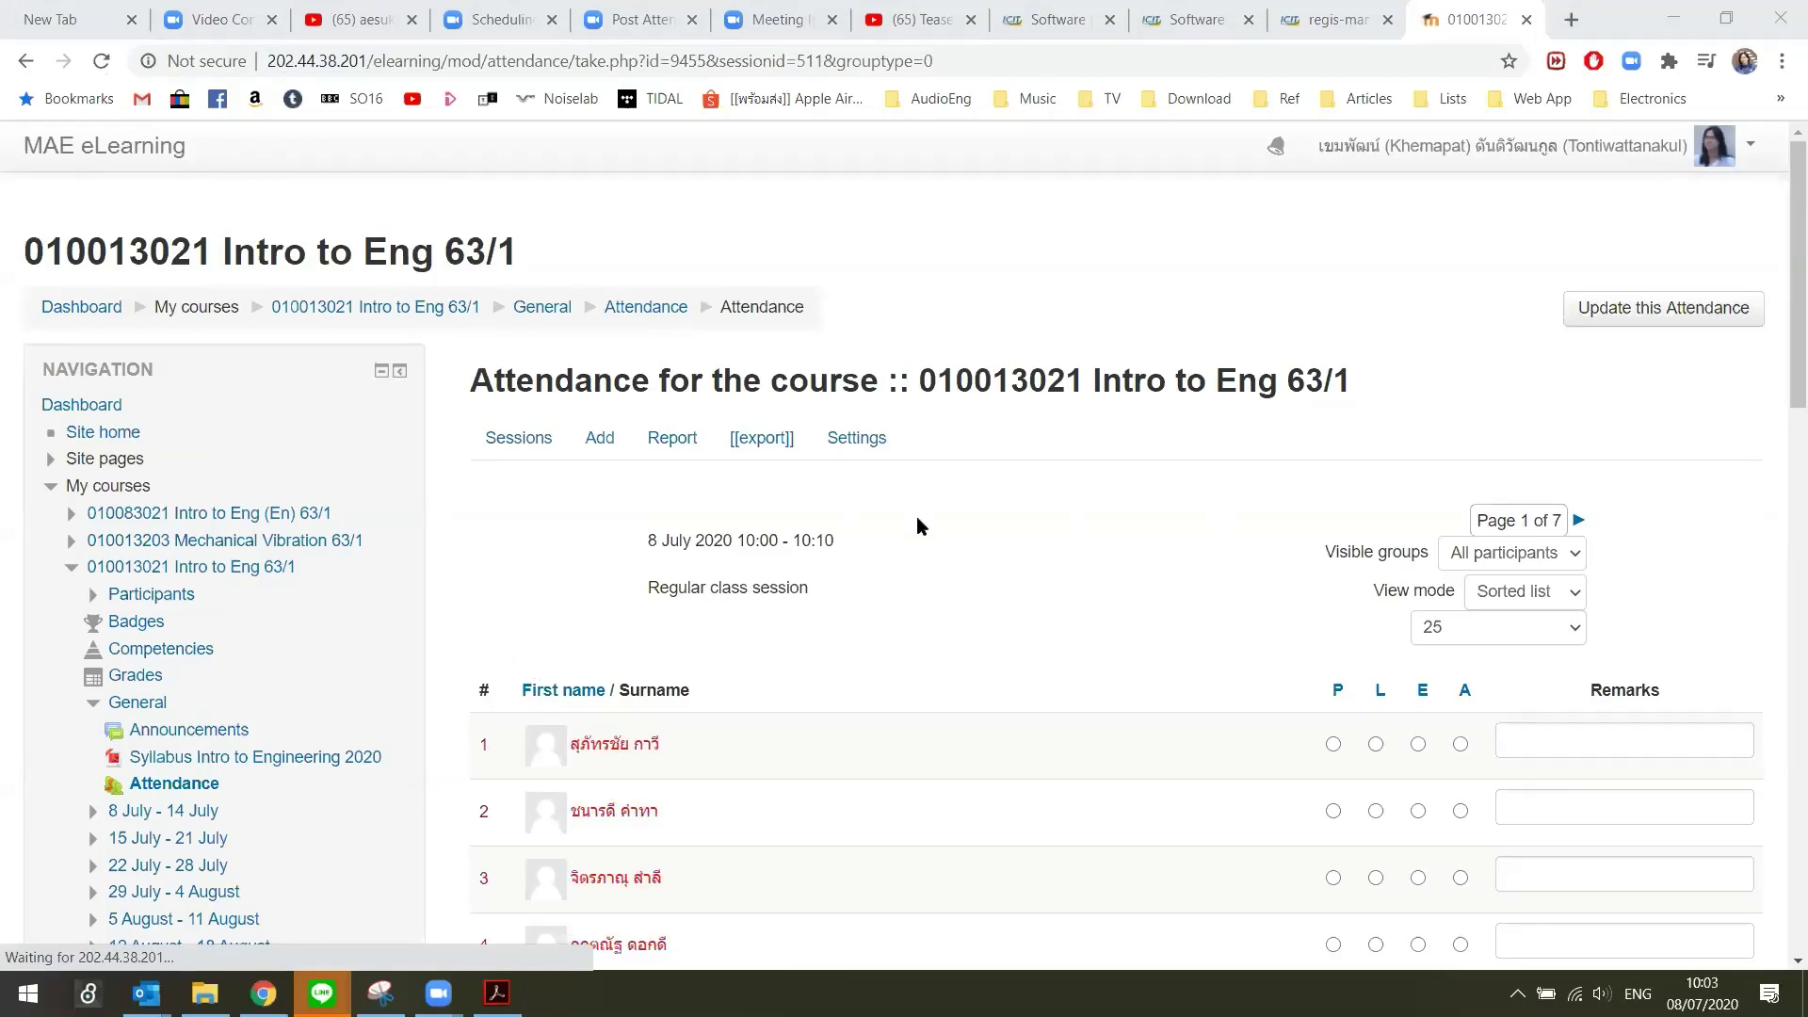
Look through the session's student attendance list and check the available view mode and visible group options.
scroll(859, 491, "down", 18)
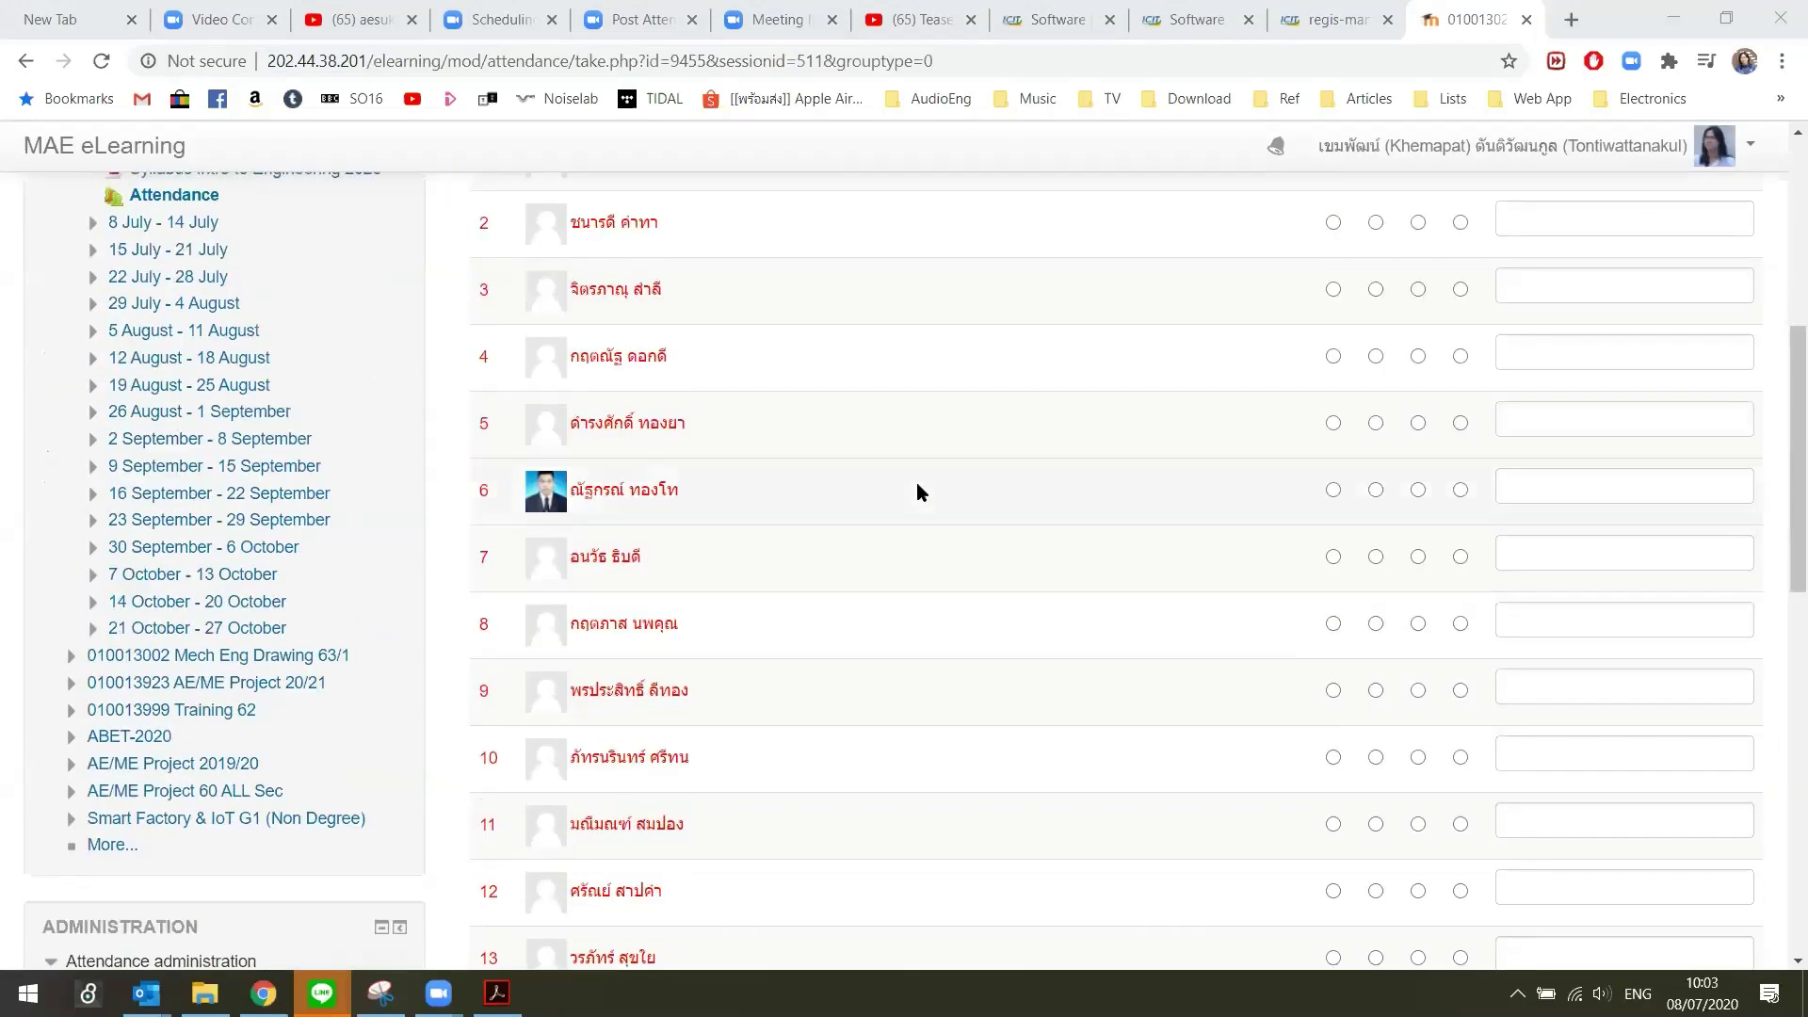
scroll(917, 482, "up", 8)
scroll(1092, 612, "down", 8)
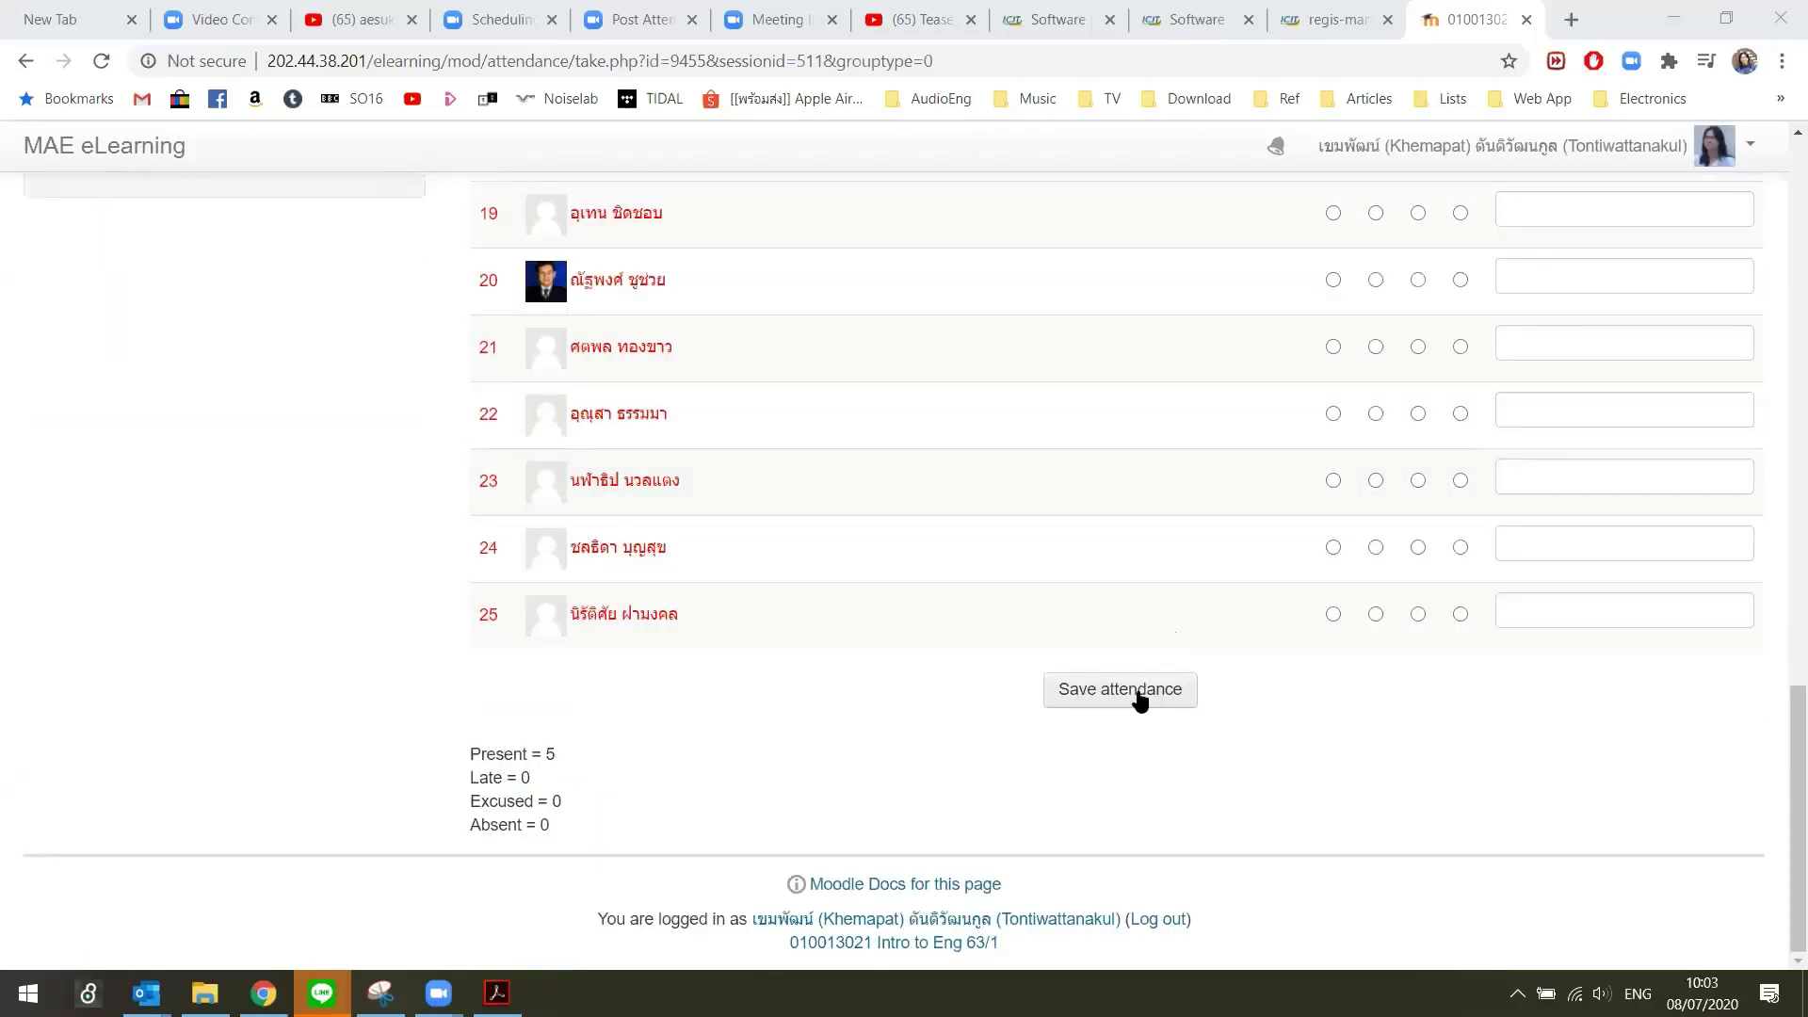
scroll(884, 700, "up", 18)
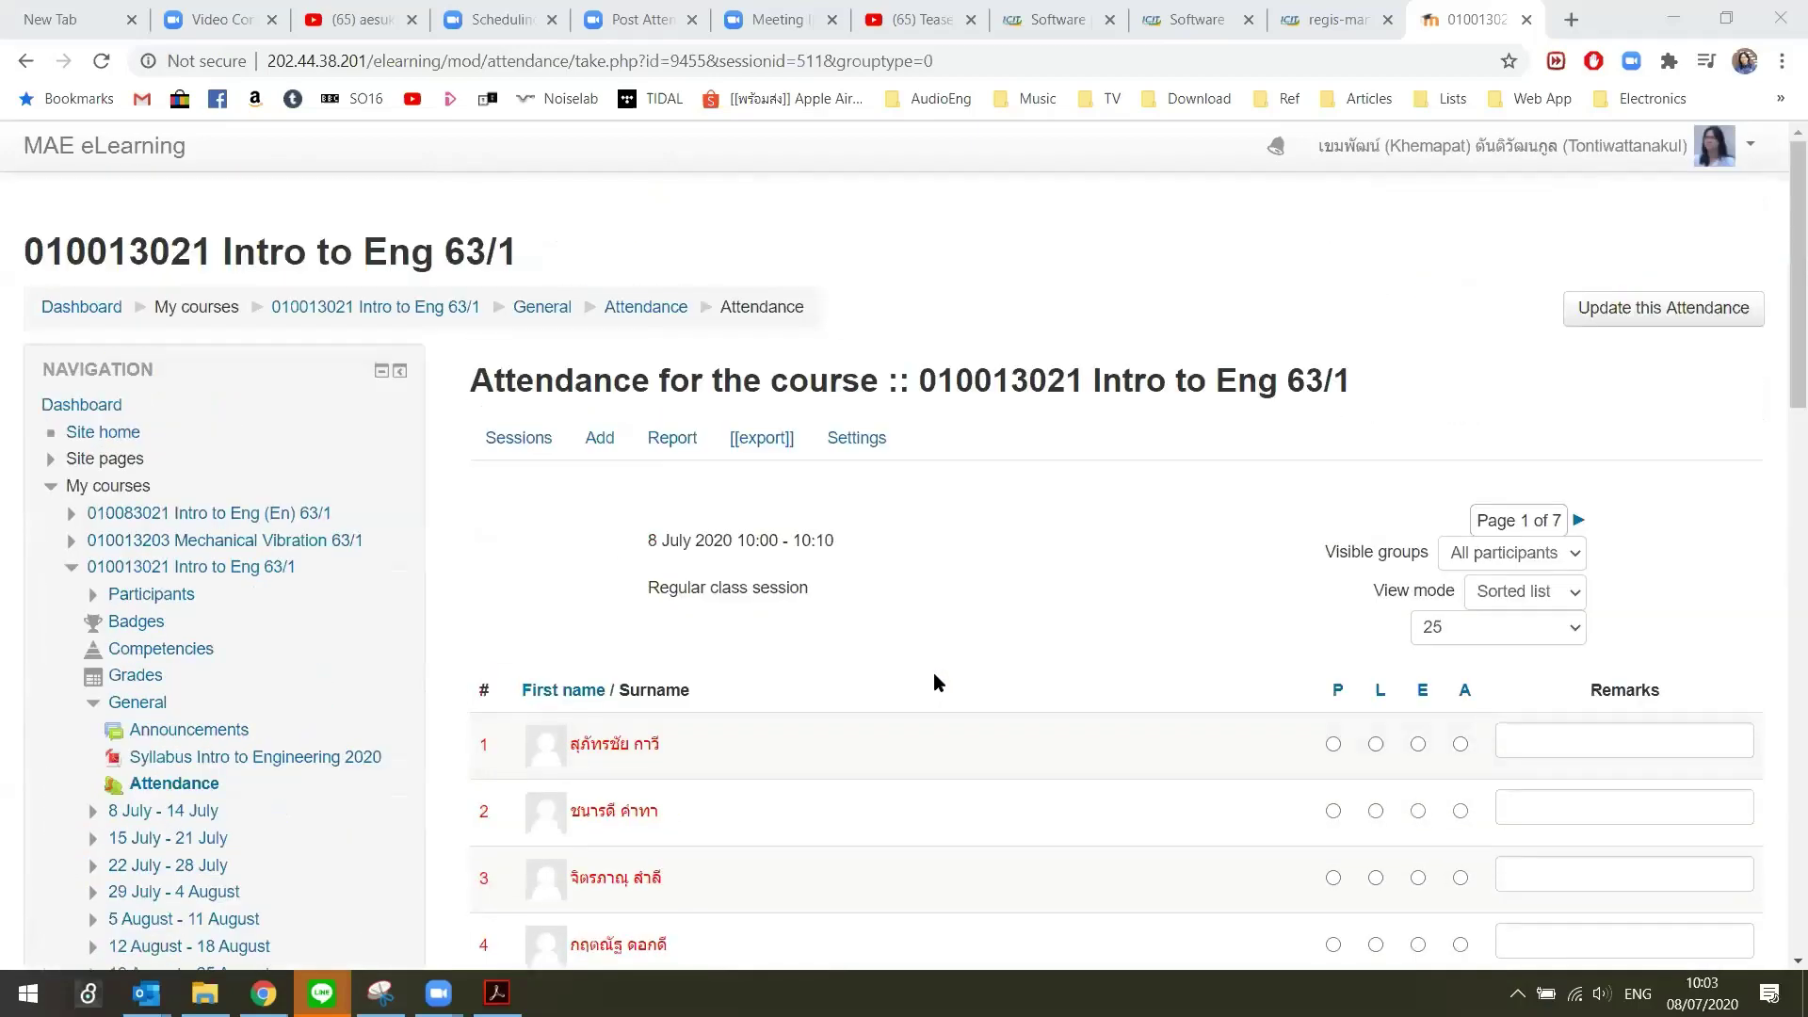
scroll(934, 672, "down", 14)
scroll(964, 655, "up", 11)
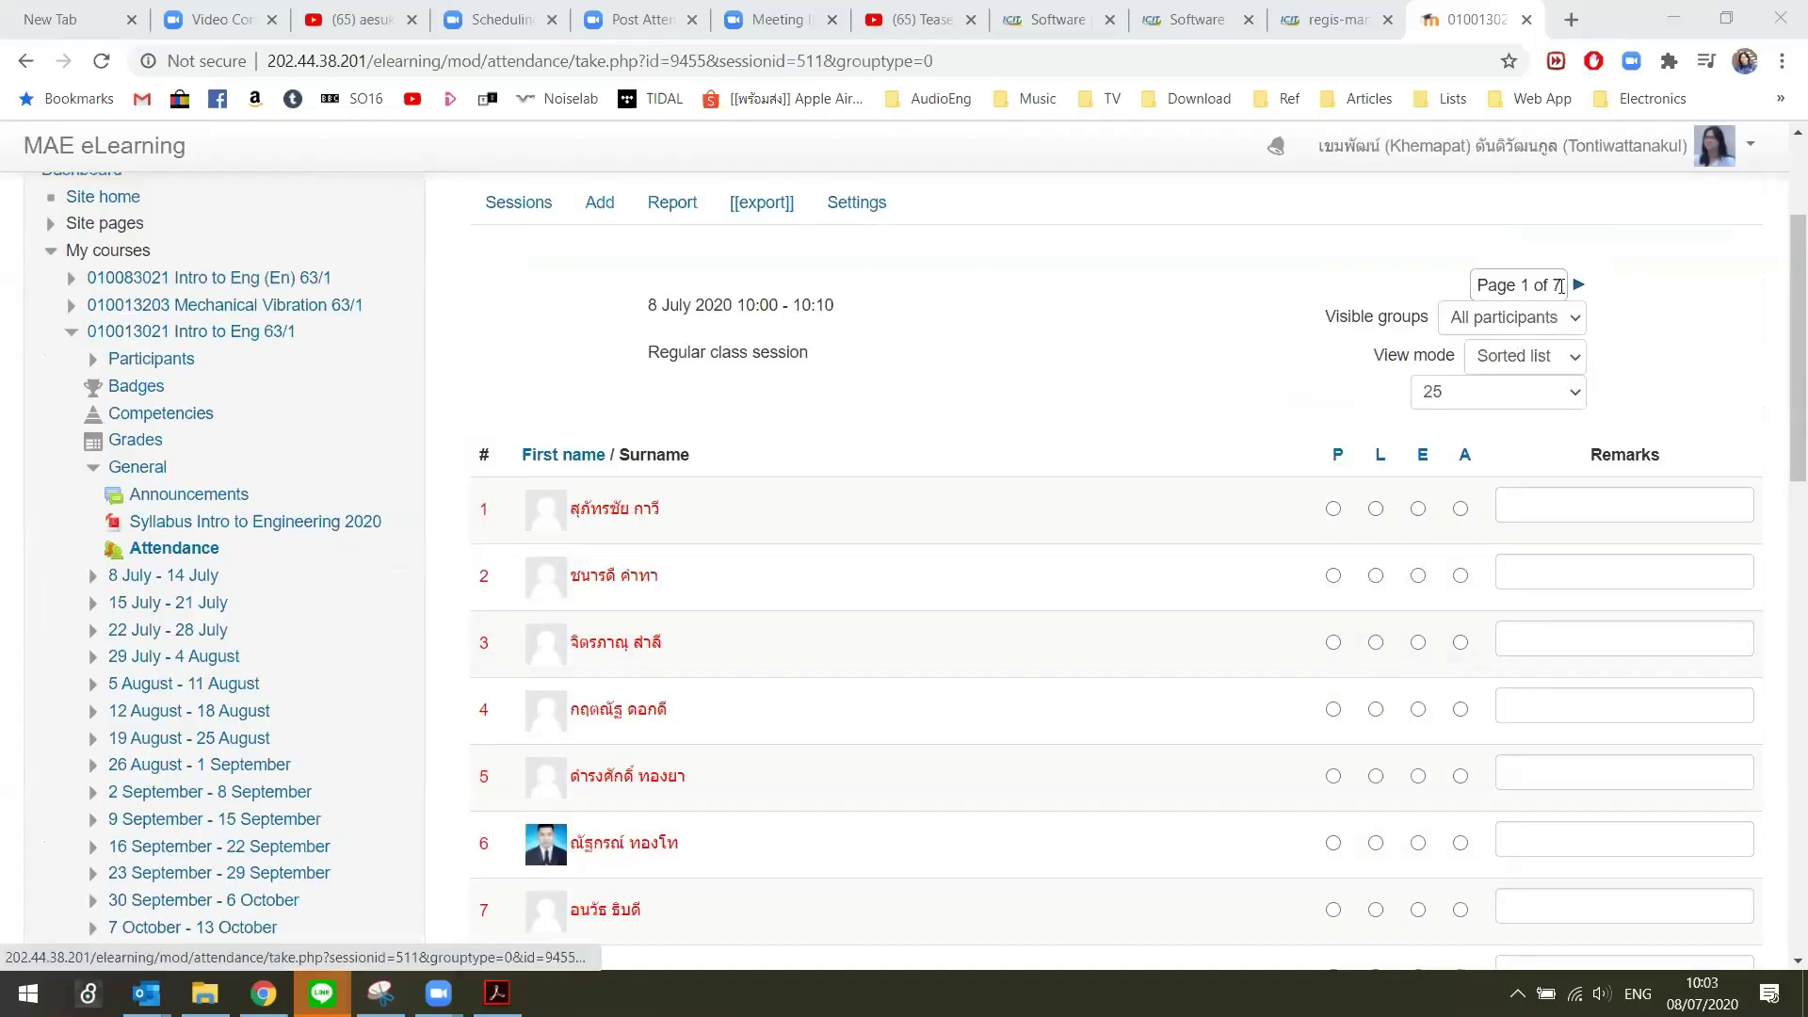
left_click(1568, 363)
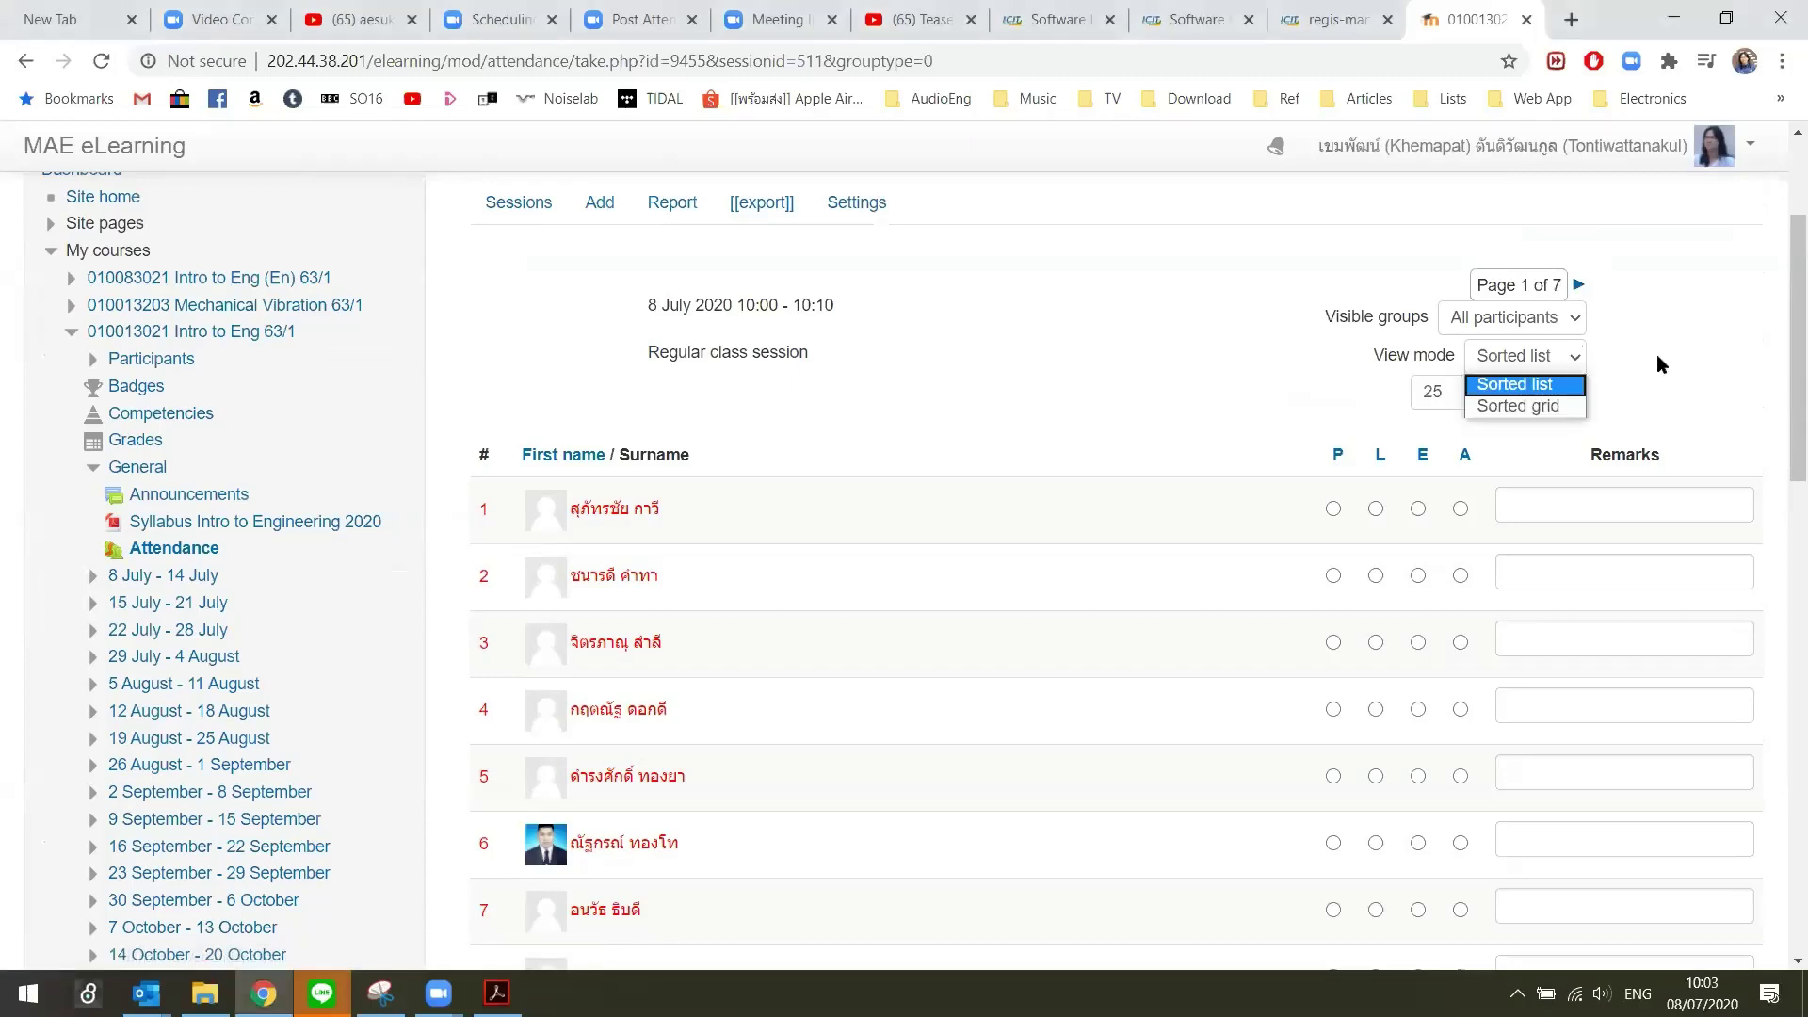
left_click(1657, 354)
left_click(1568, 319)
left_click(1648, 362)
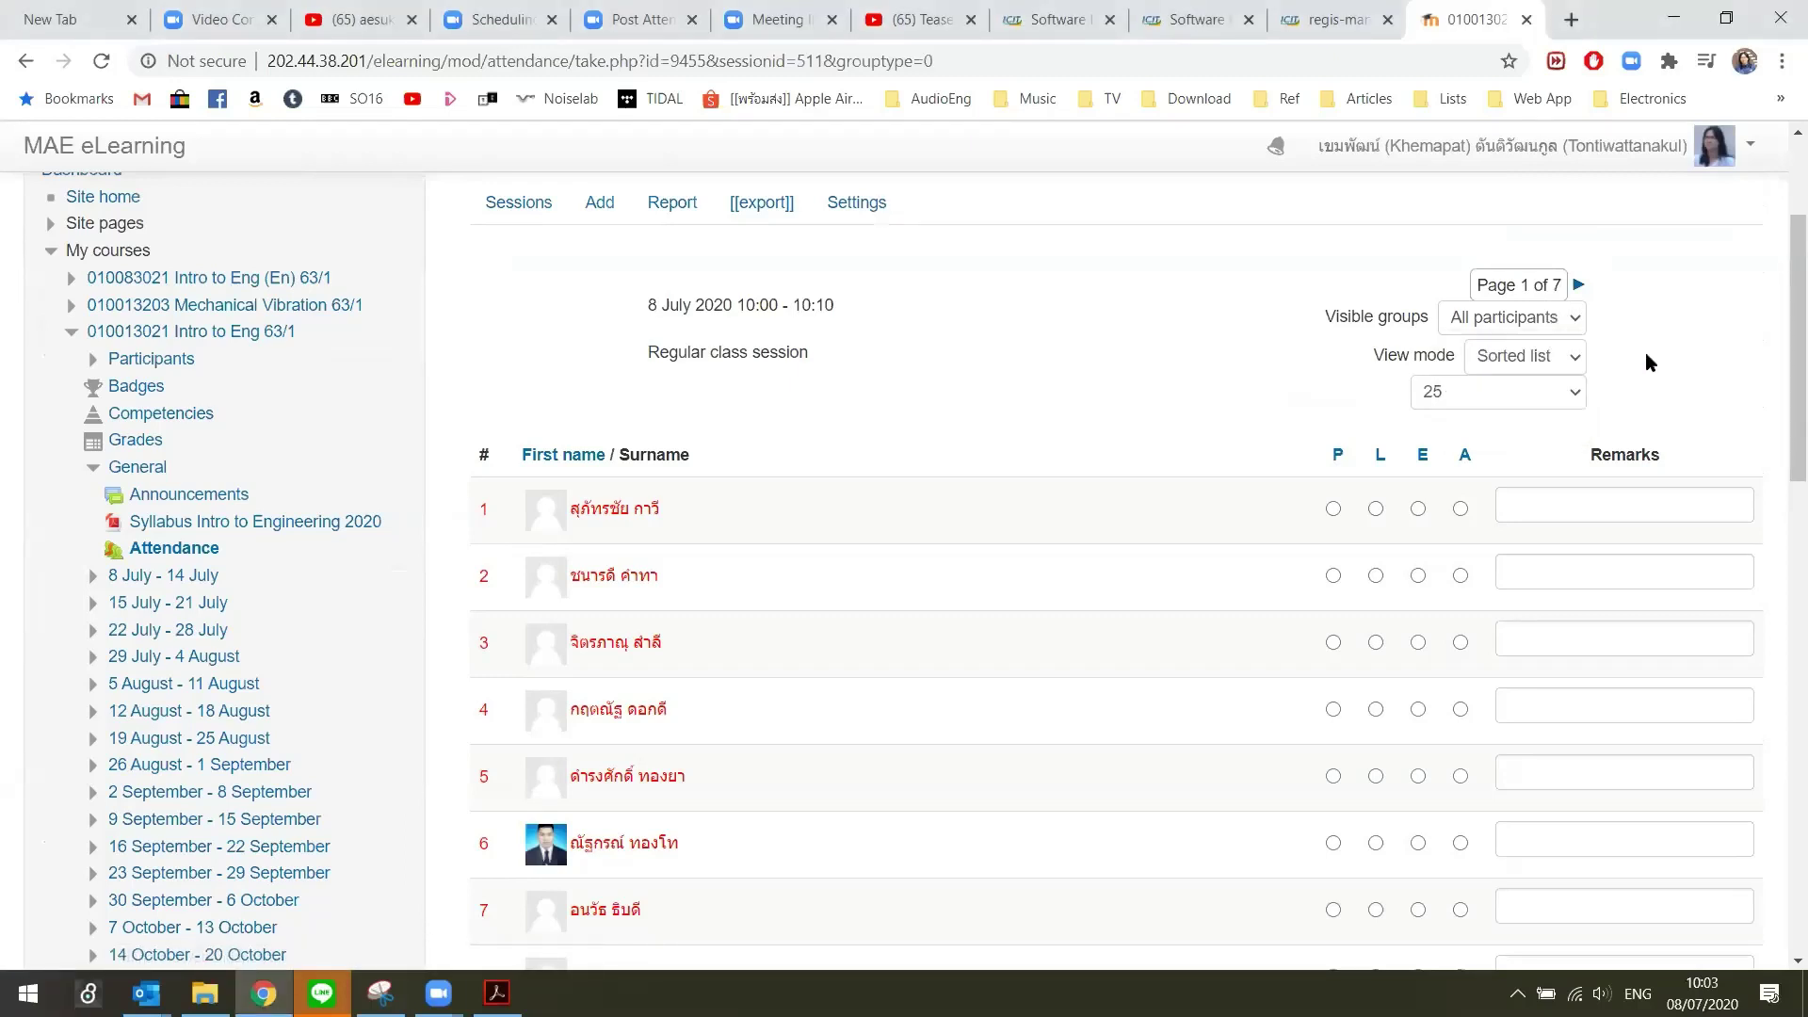
Open the participants of 010013021 Intro to Eng 63/1 and search for a student by first name.
left_click(156, 361)
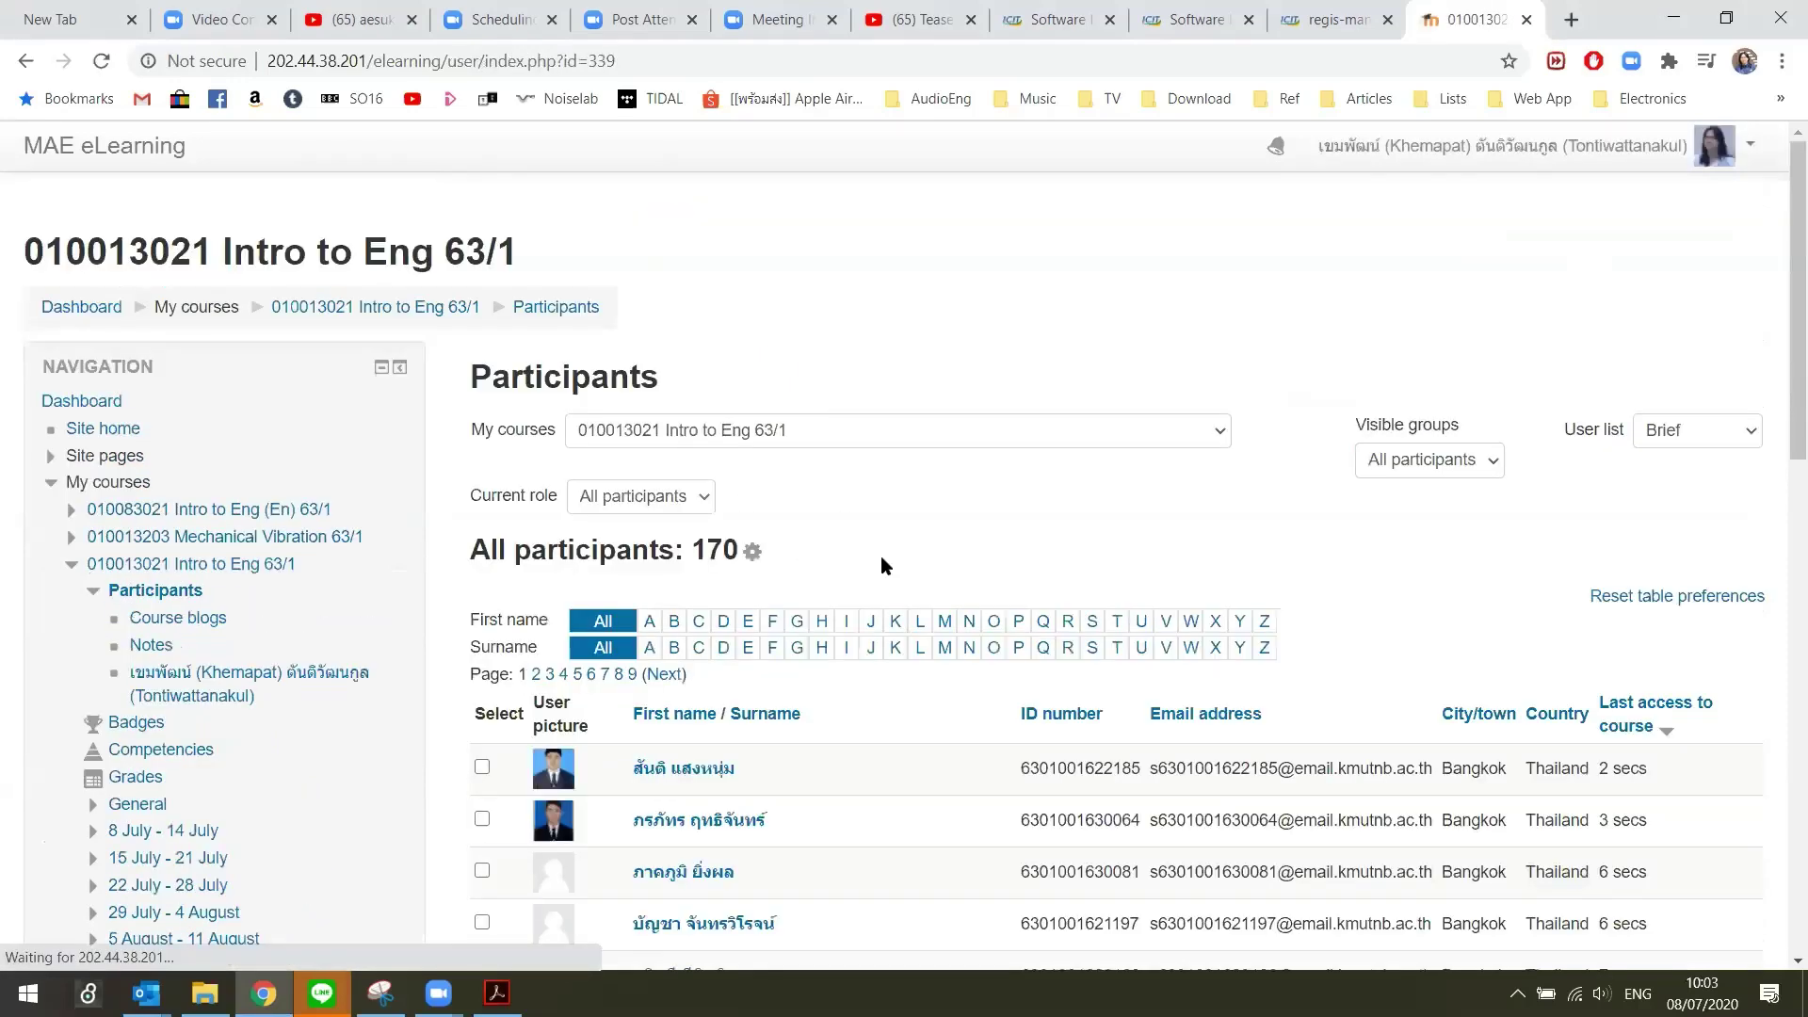
scroll(857, 546, "down", 14)
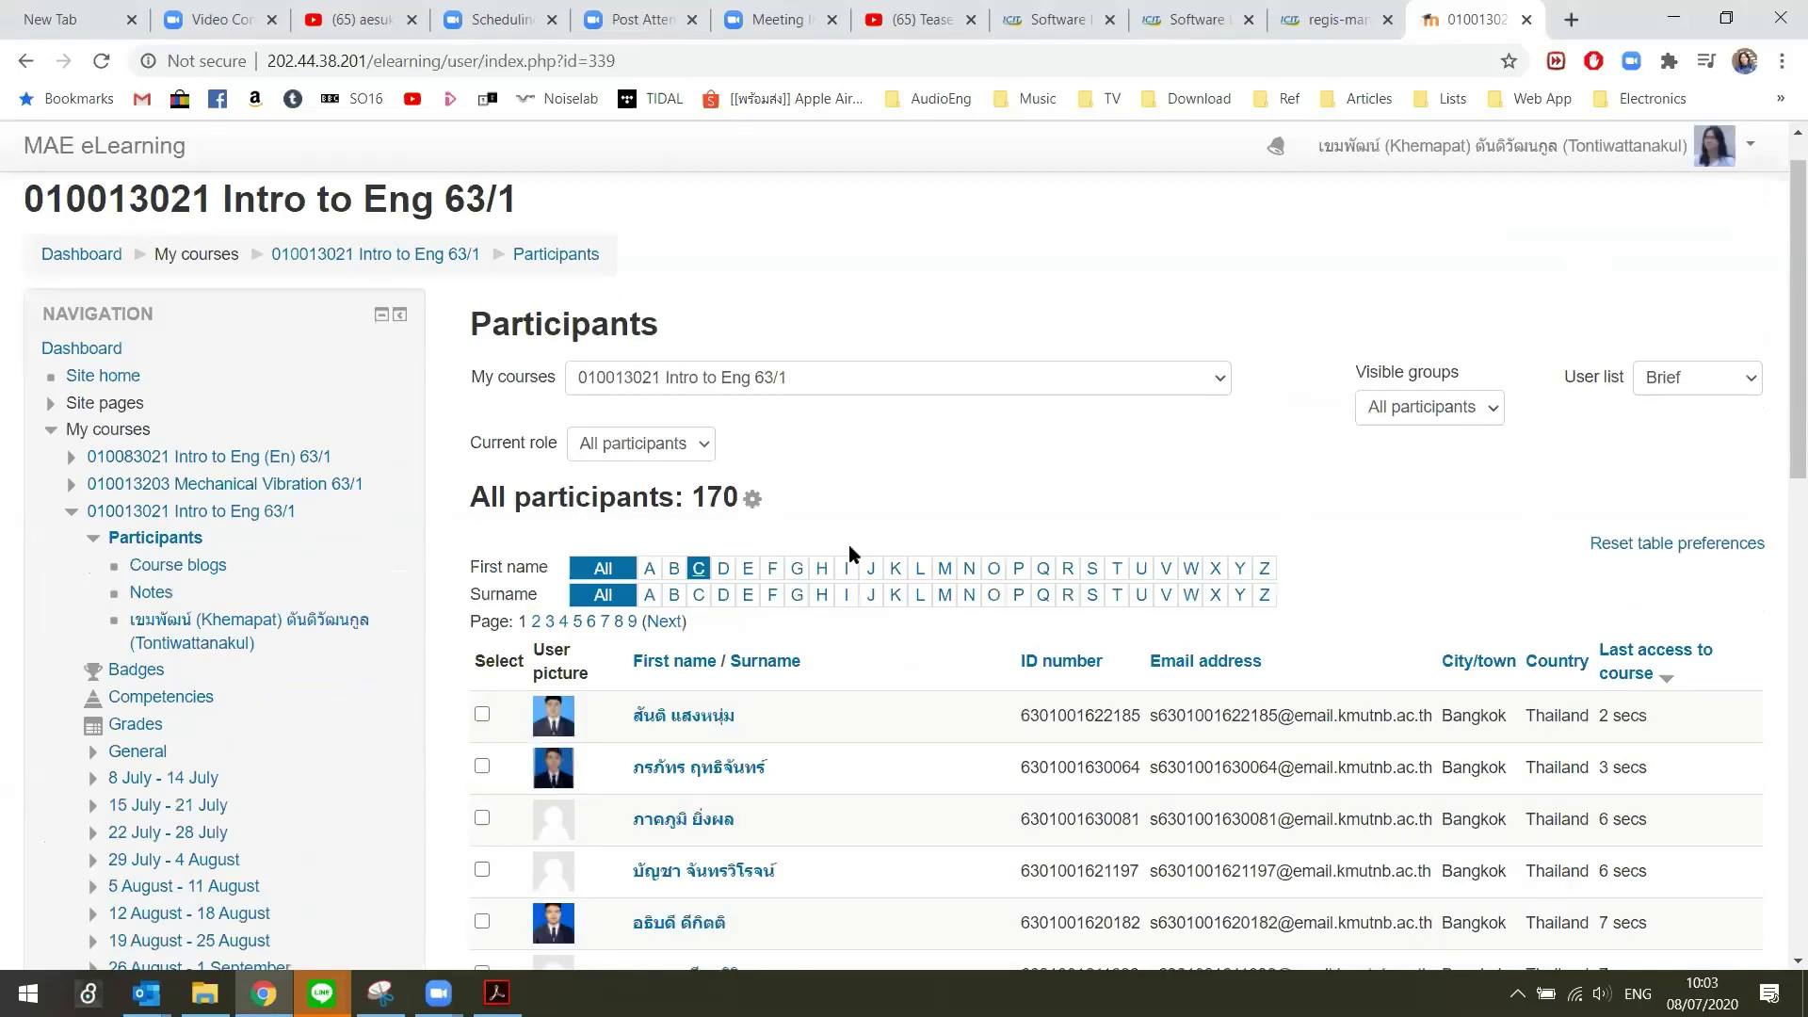
scroll(902, 648, "up", 3)
scroll(634, 731, "down", 3)
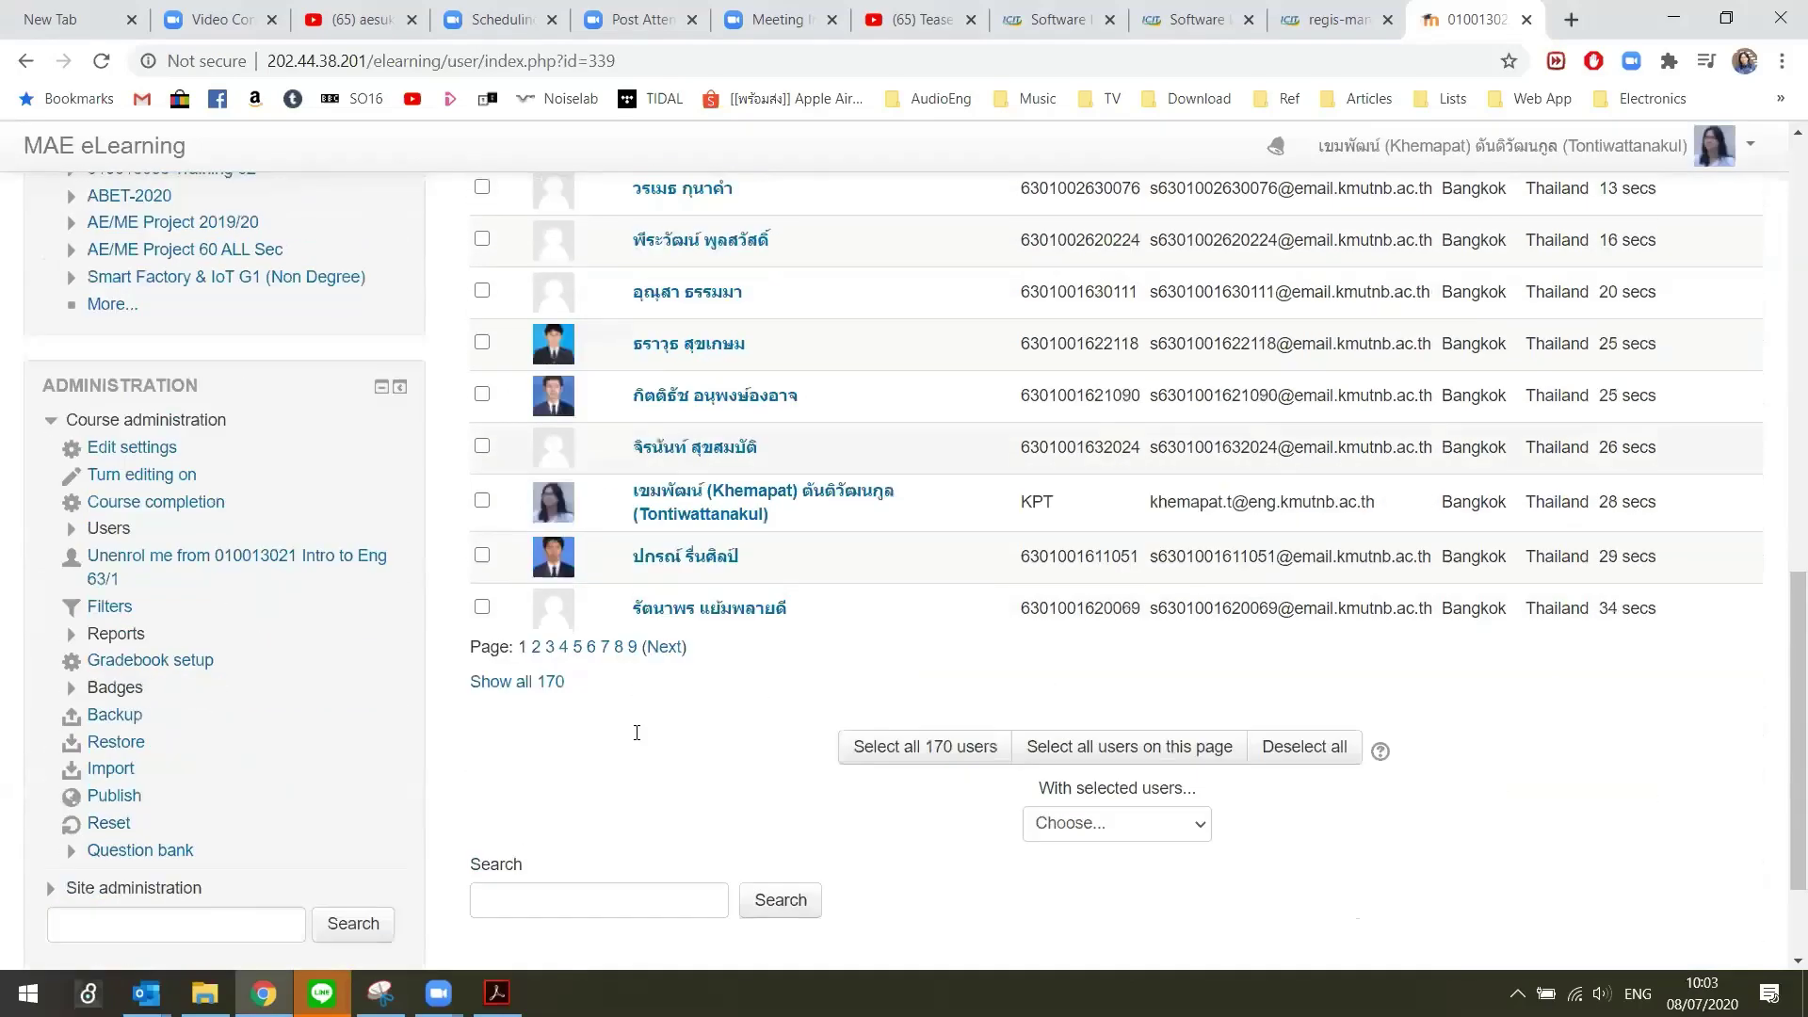
left_click(634, 733)
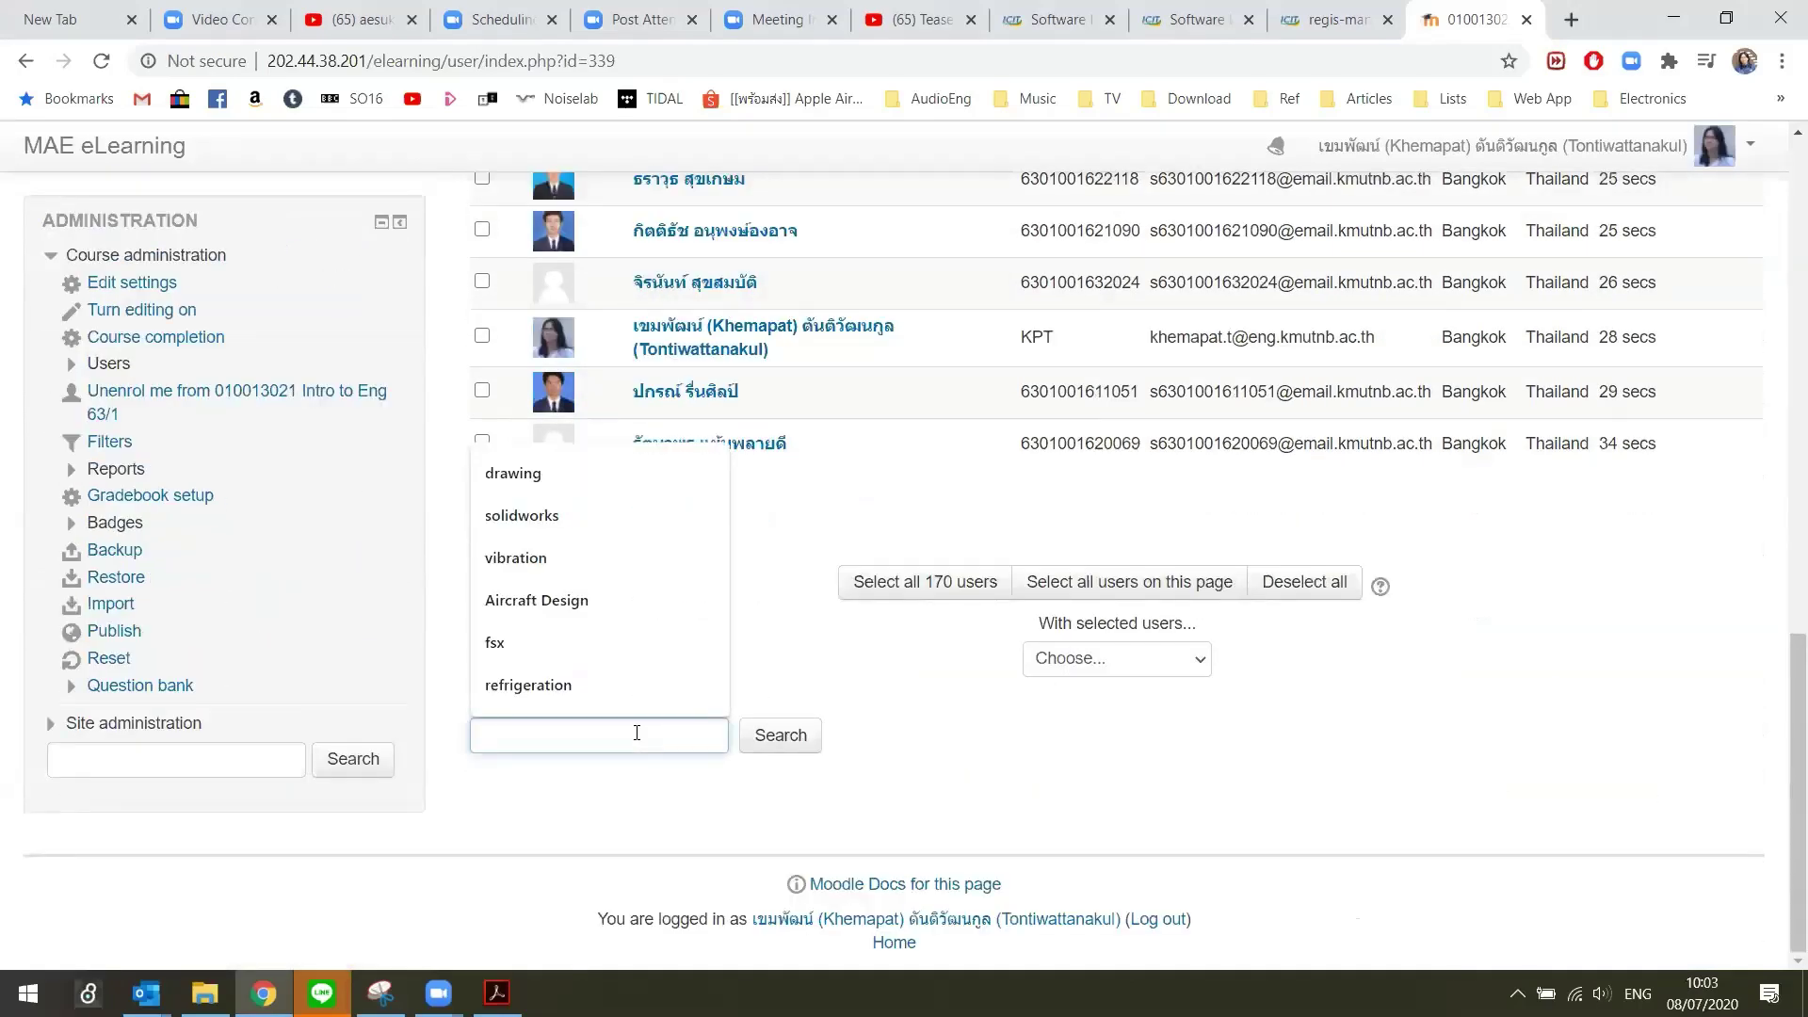
key("alt+shift")
key("alt+shift")
type("=")
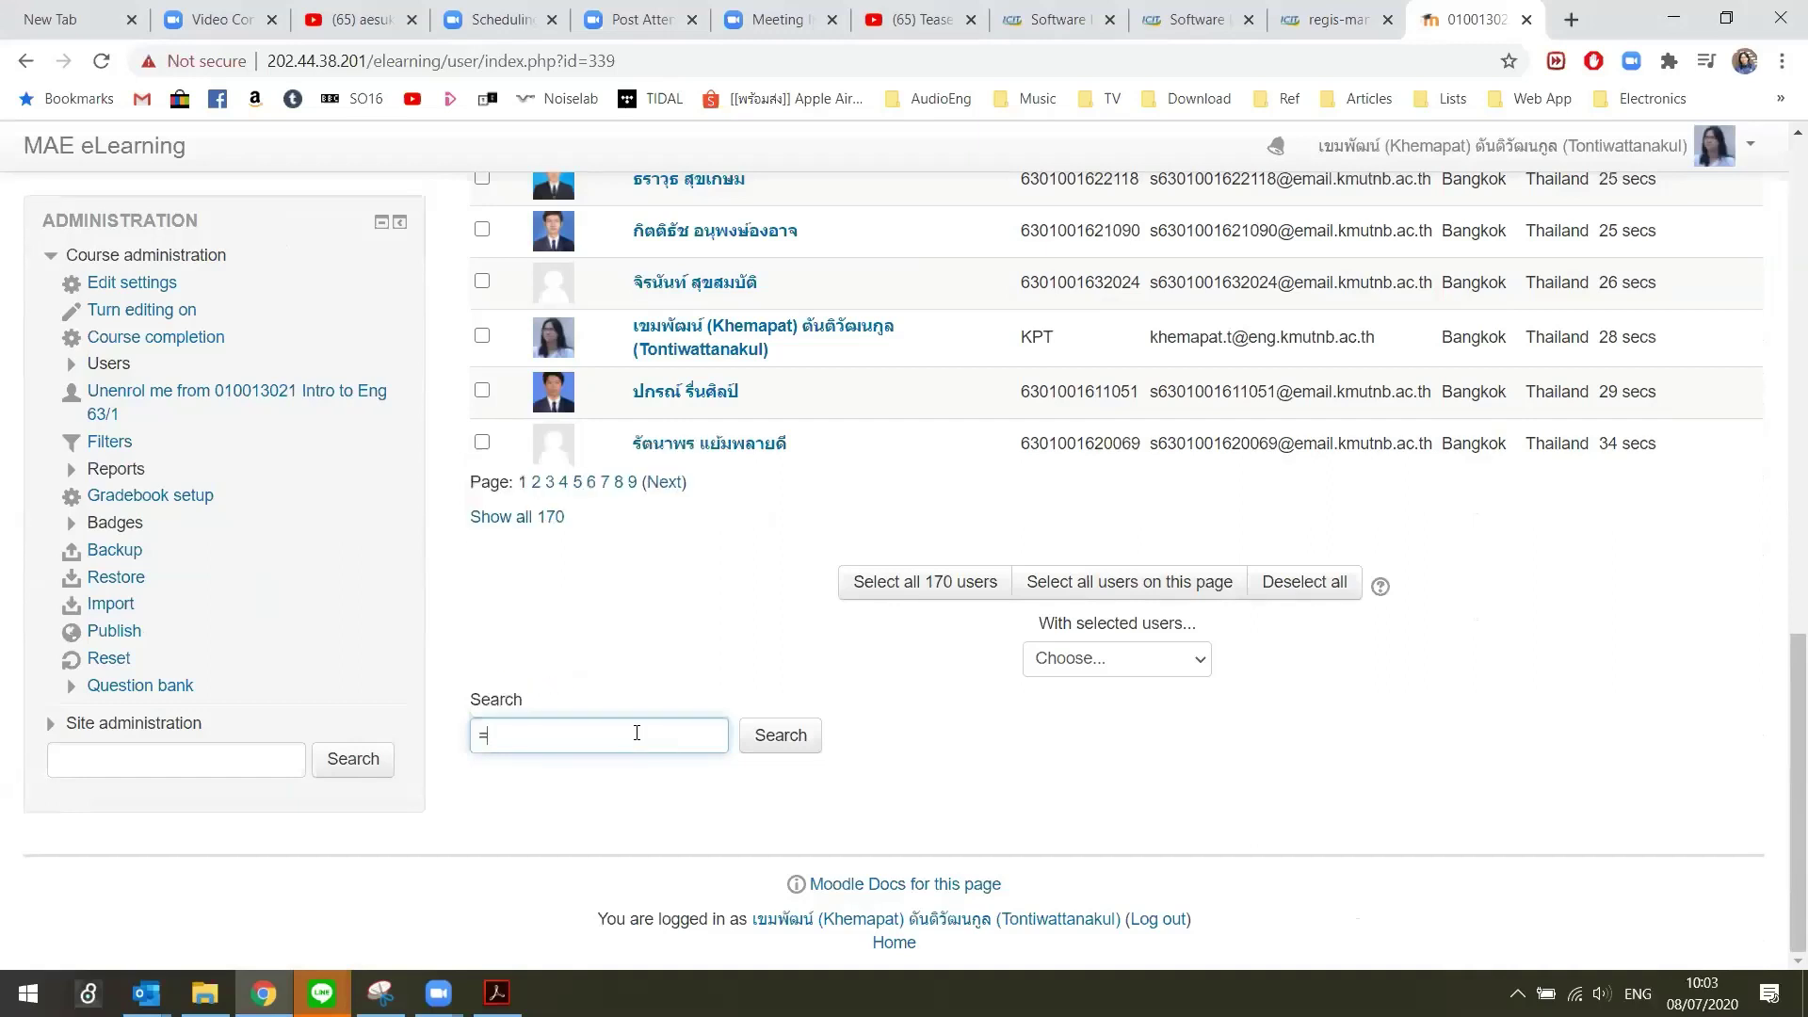
key("alt+shift")
key("BackSpace")
type("ชลสิทธิ์")
key("Return")
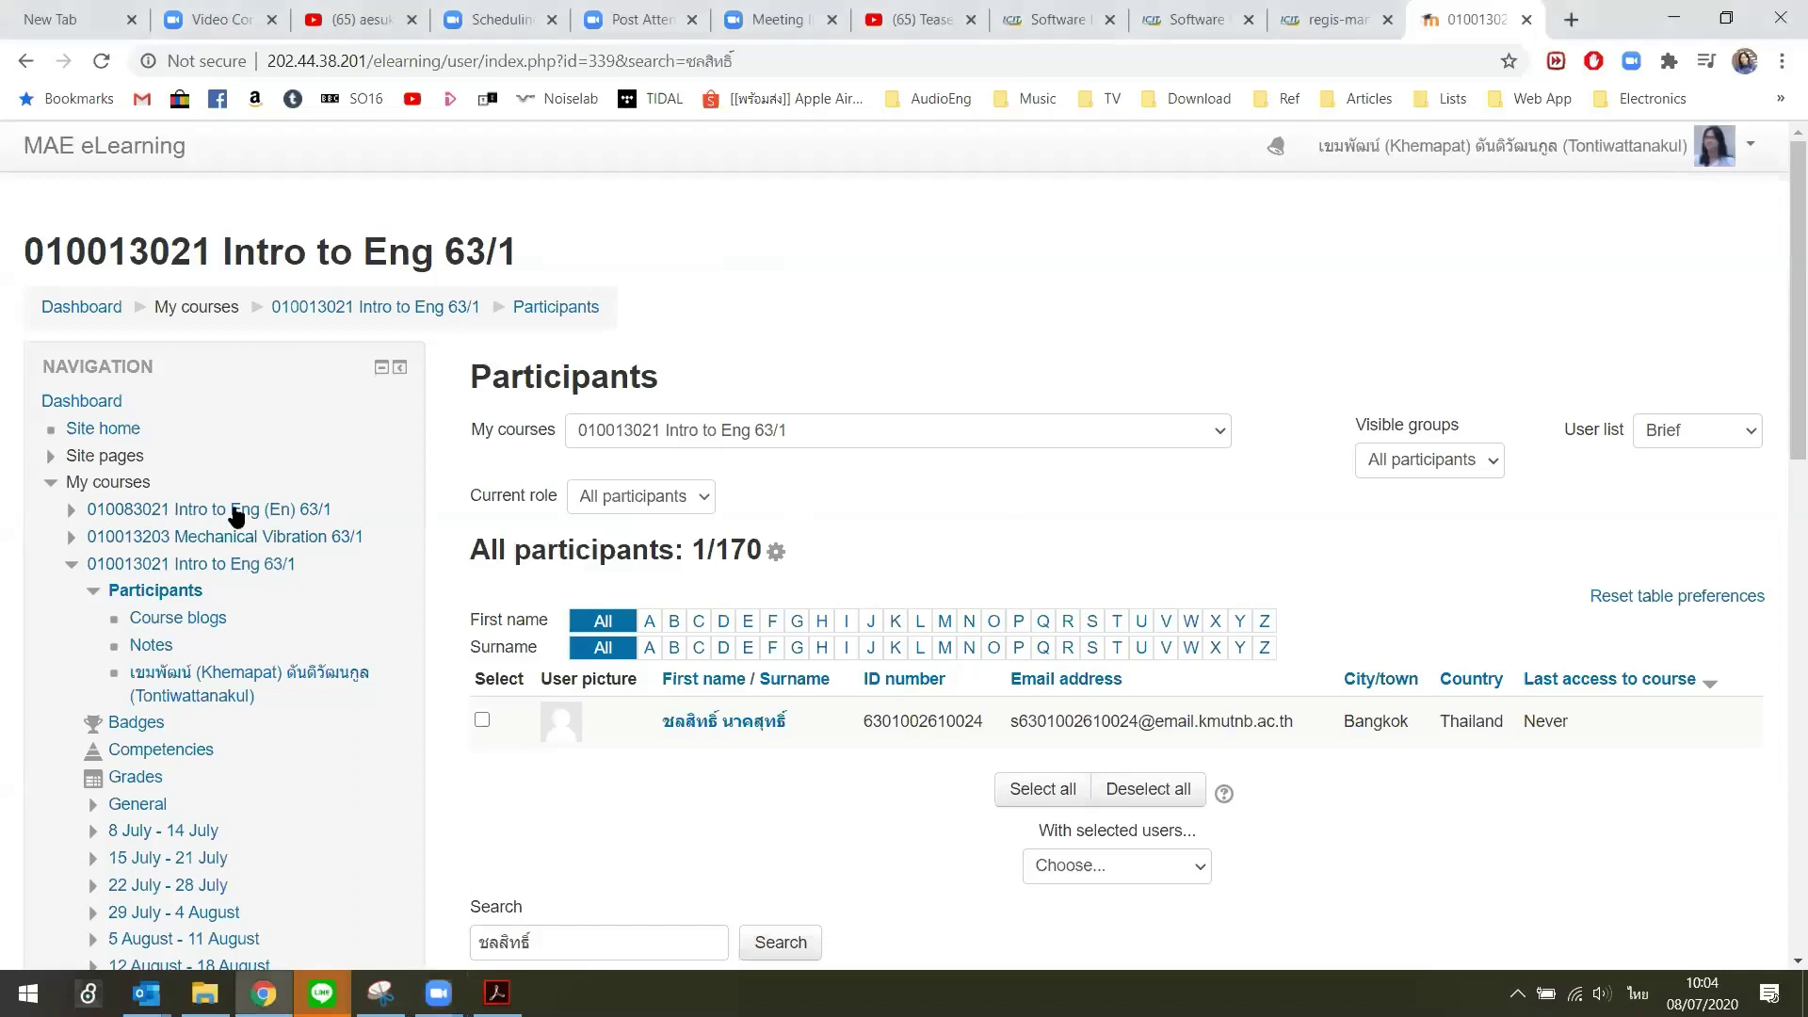
Return to the course's Attendance activity and open the attendance-taking list of the 8 July 10:00 - 10:10 session.
left_click(202, 563)
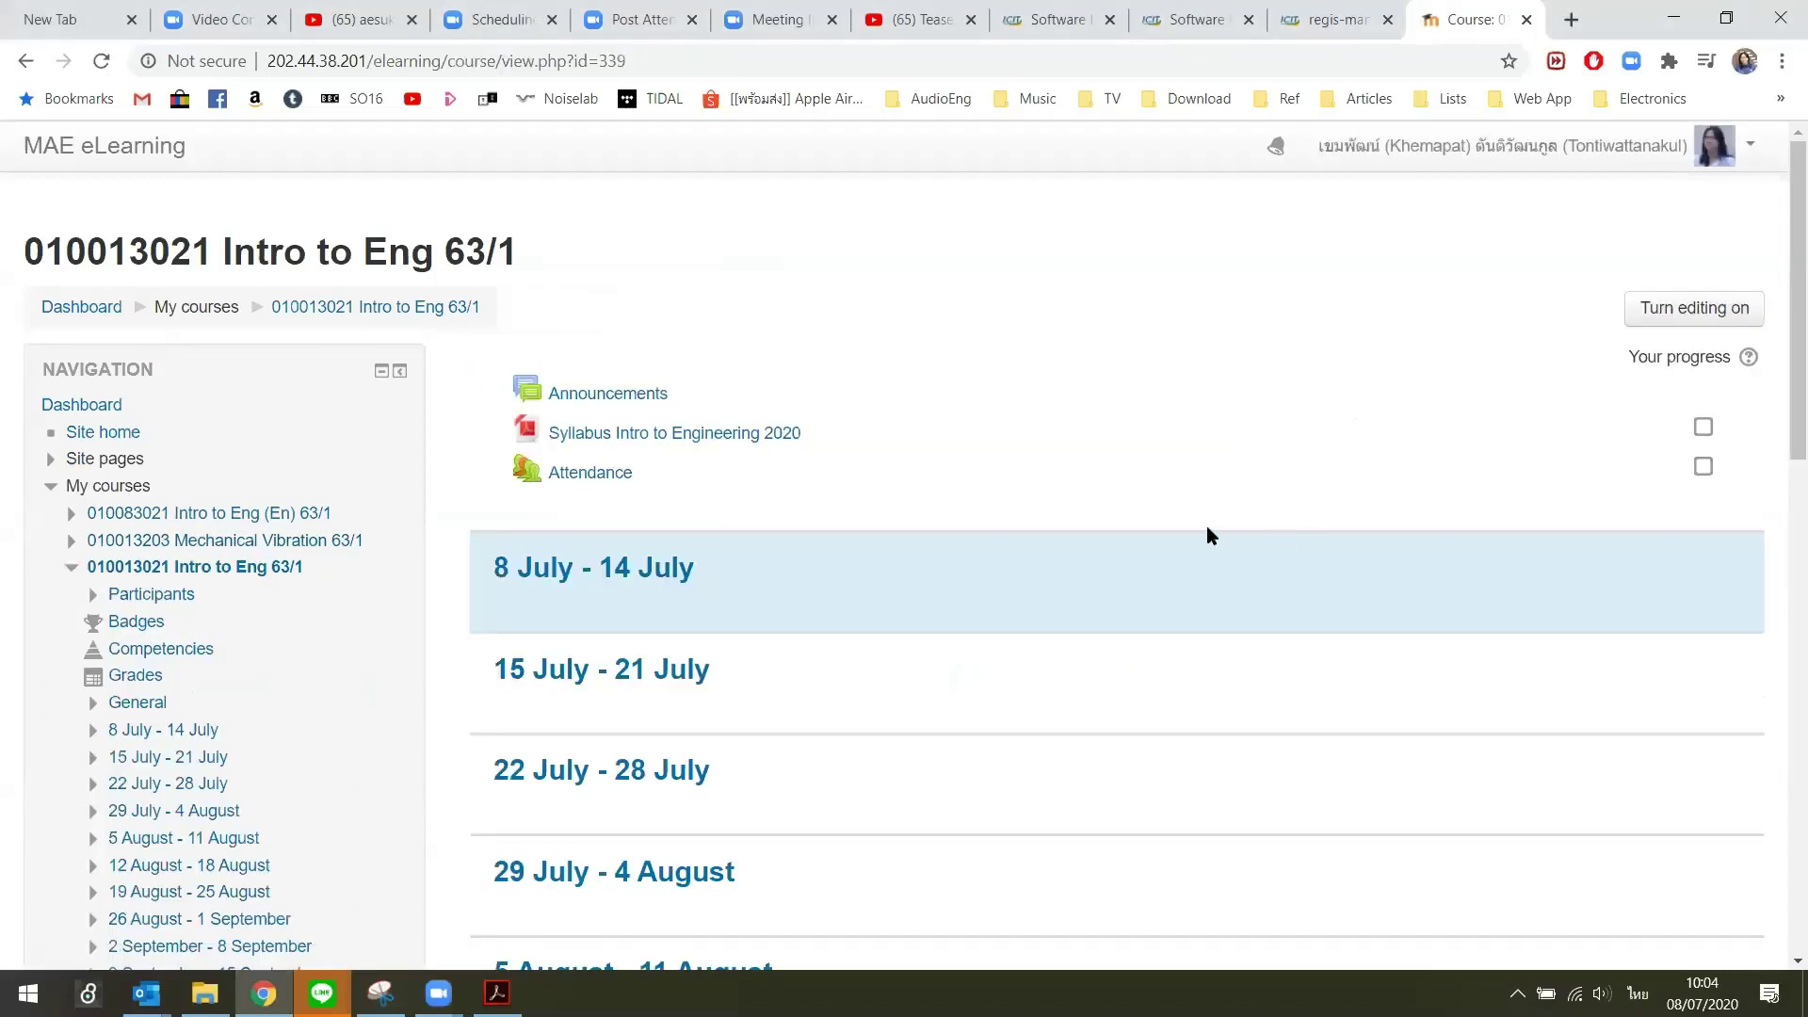
left_click(591, 474)
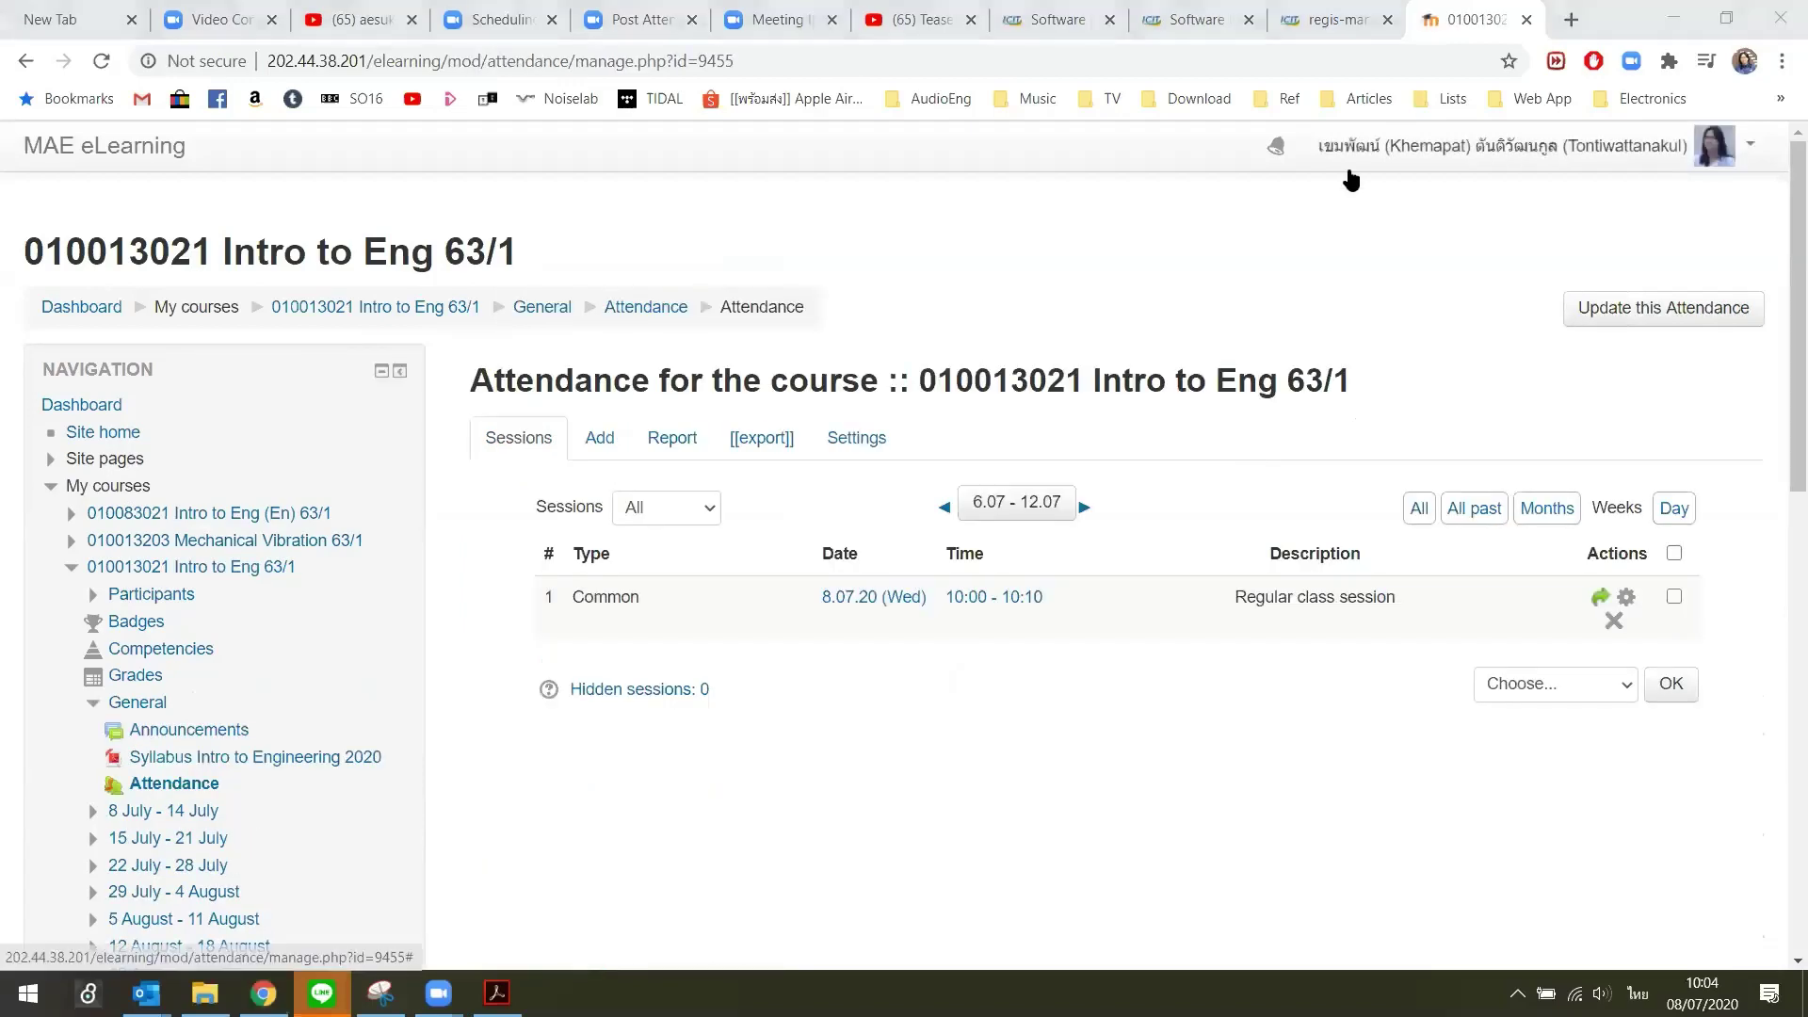
left_click(860, 607)
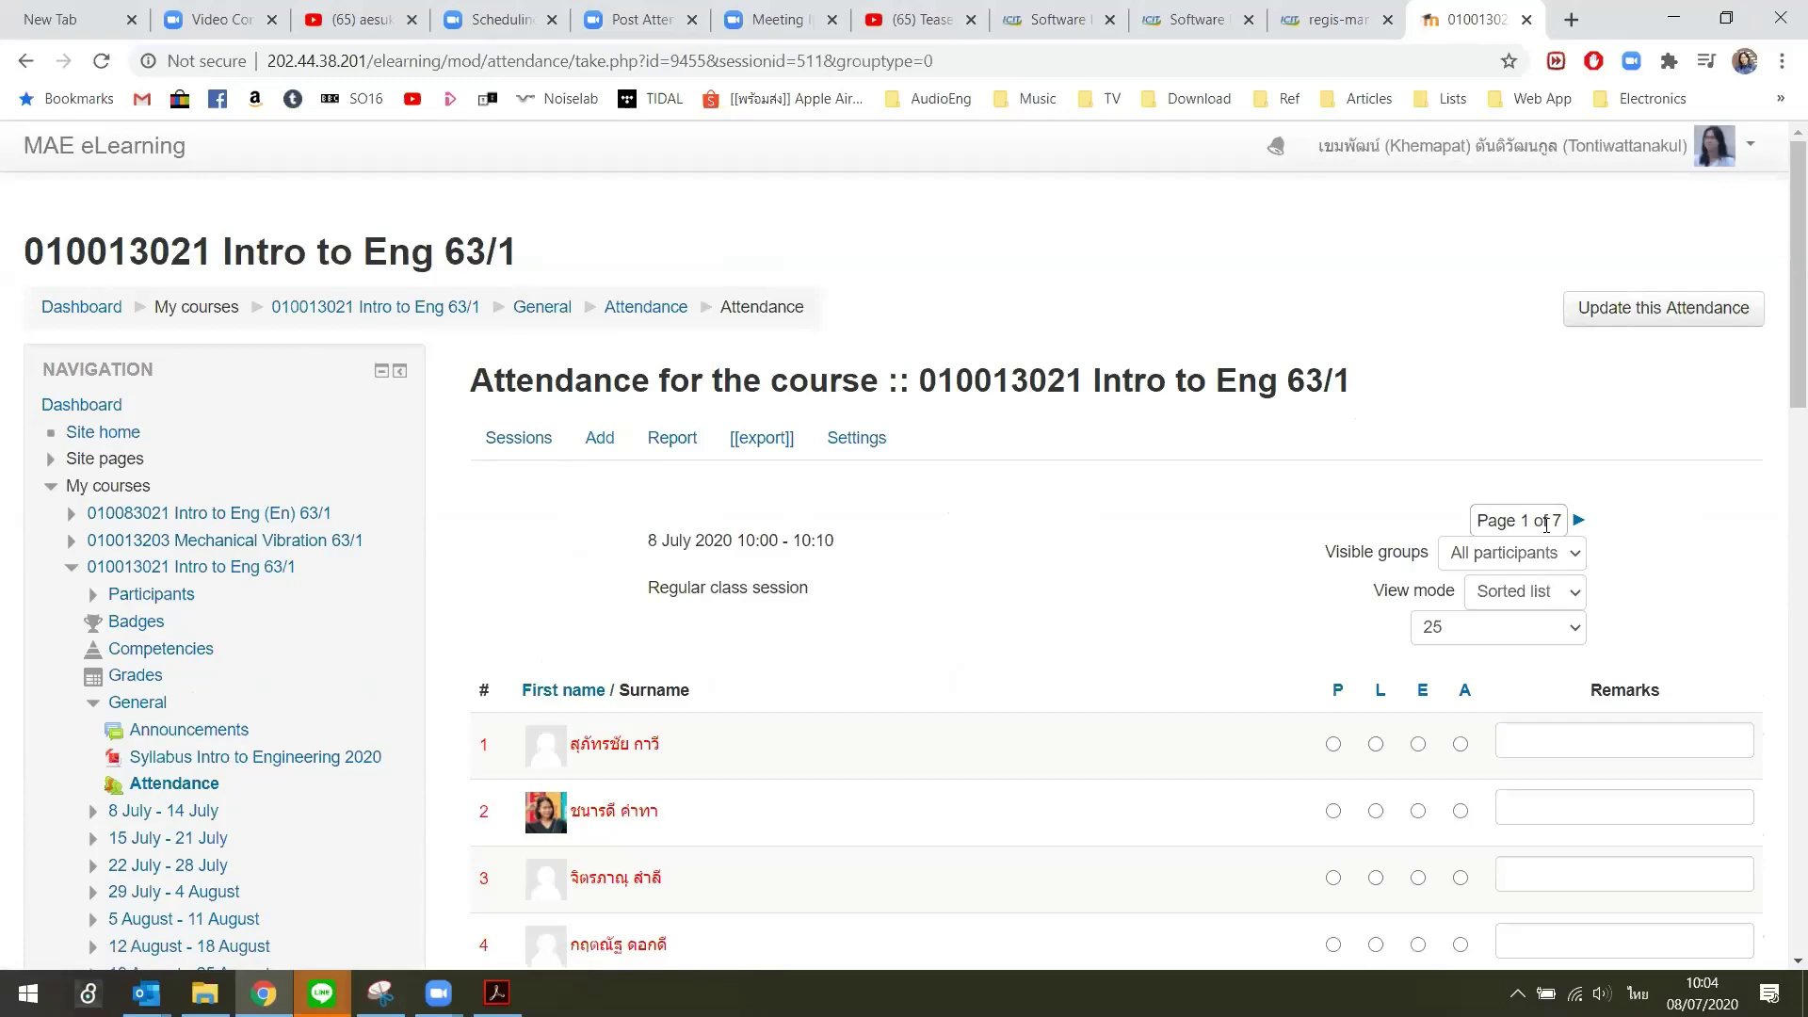
Check the visible group options and examine the student list and attendance totals of the session.
left_click(1562, 579)
left_click(1557, 569)
left_click(1539, 565)
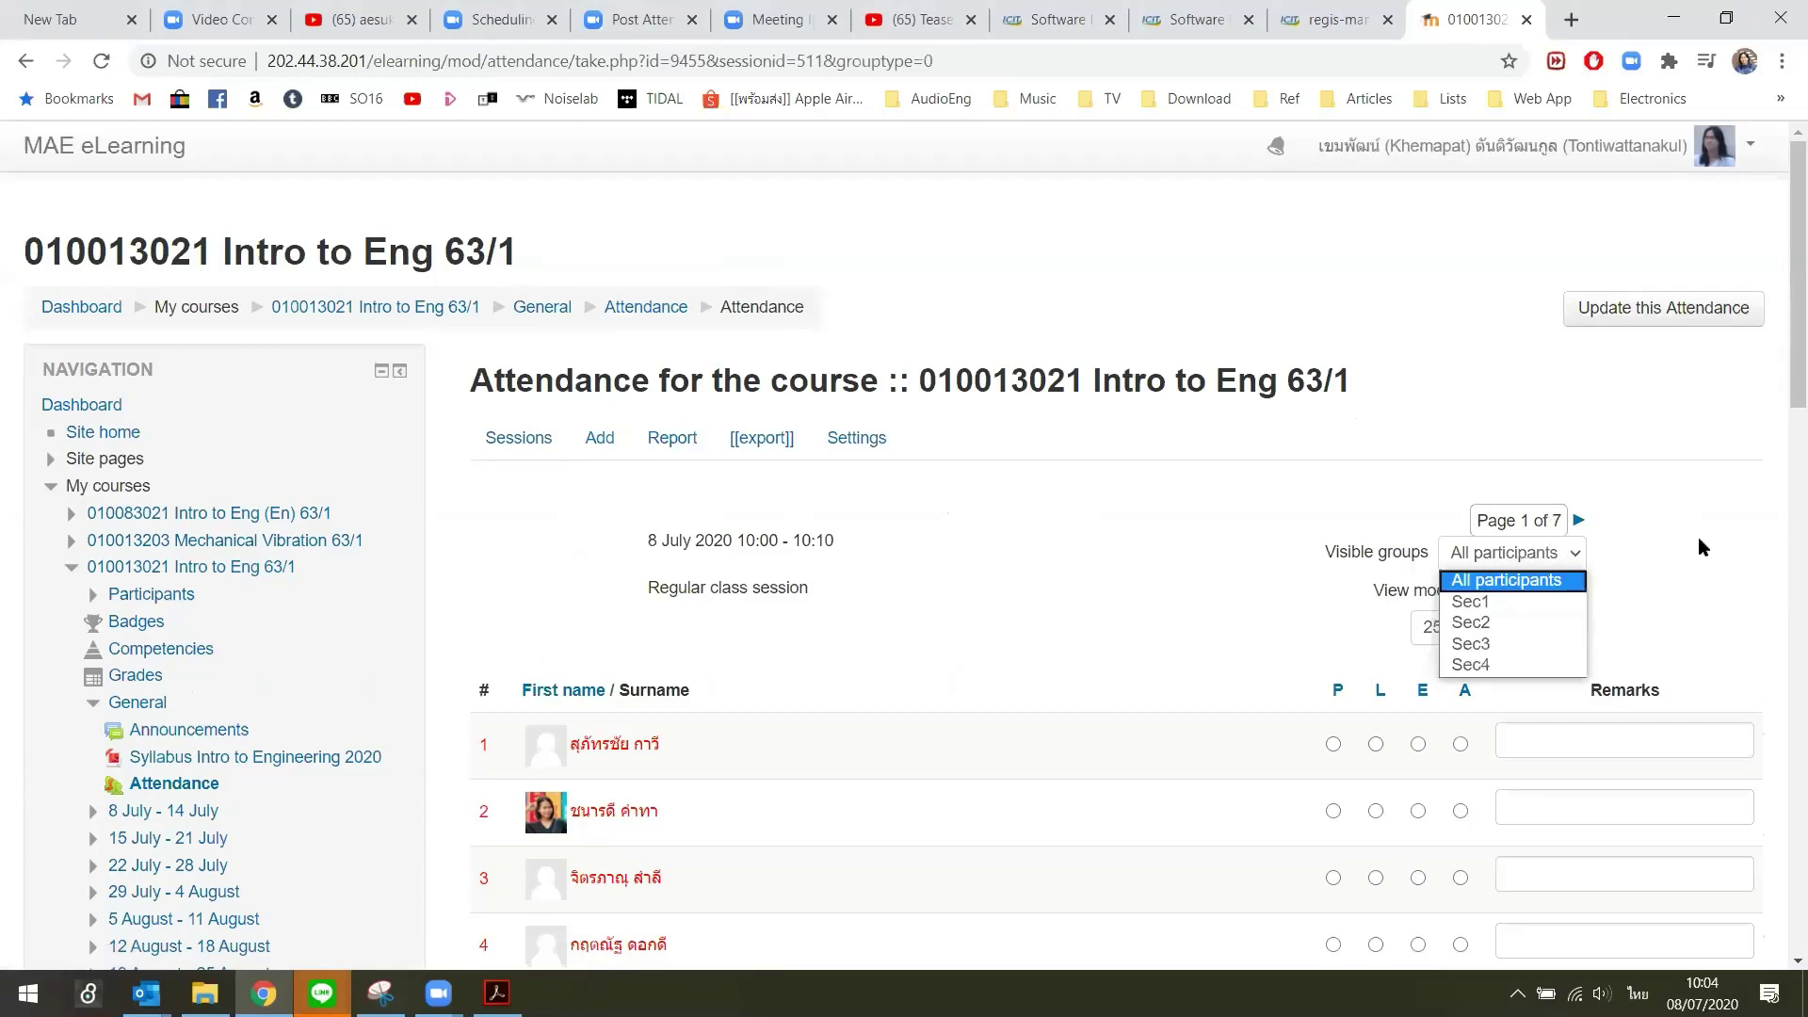
left_click(787, 589)
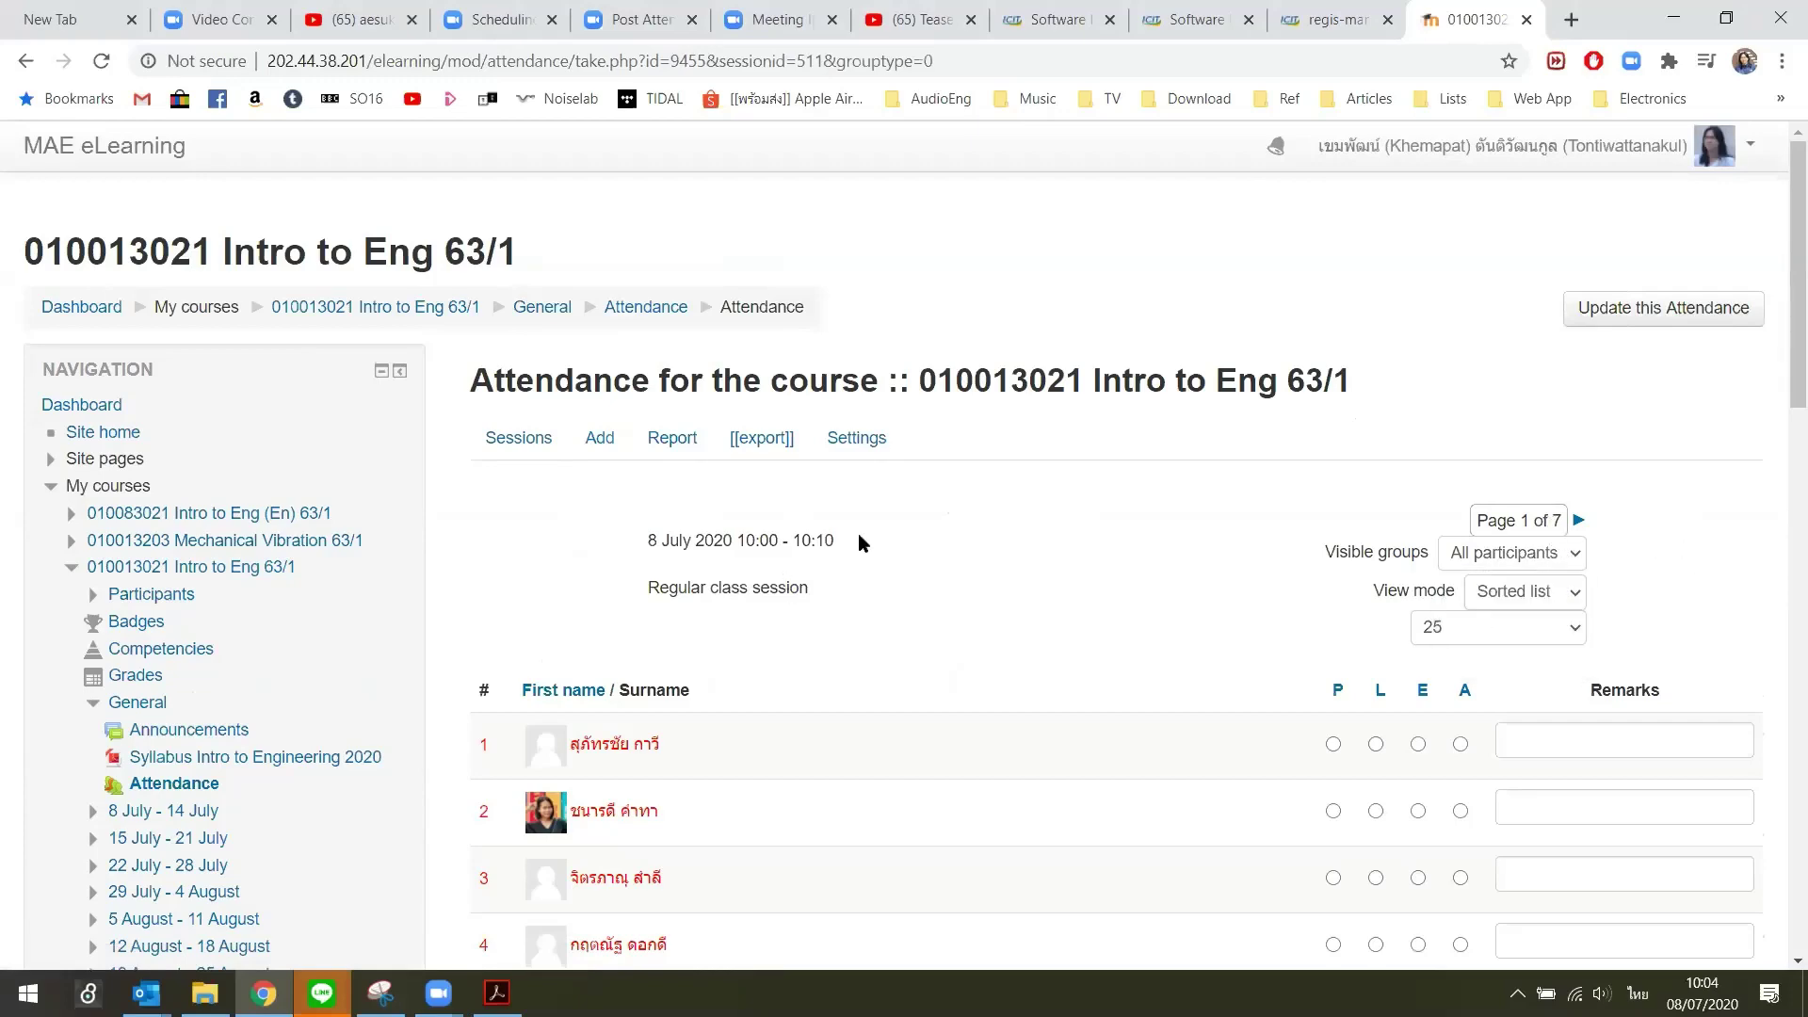
scroll(861, 536, "down", 18)
scroll(872, 531, "up", 1)
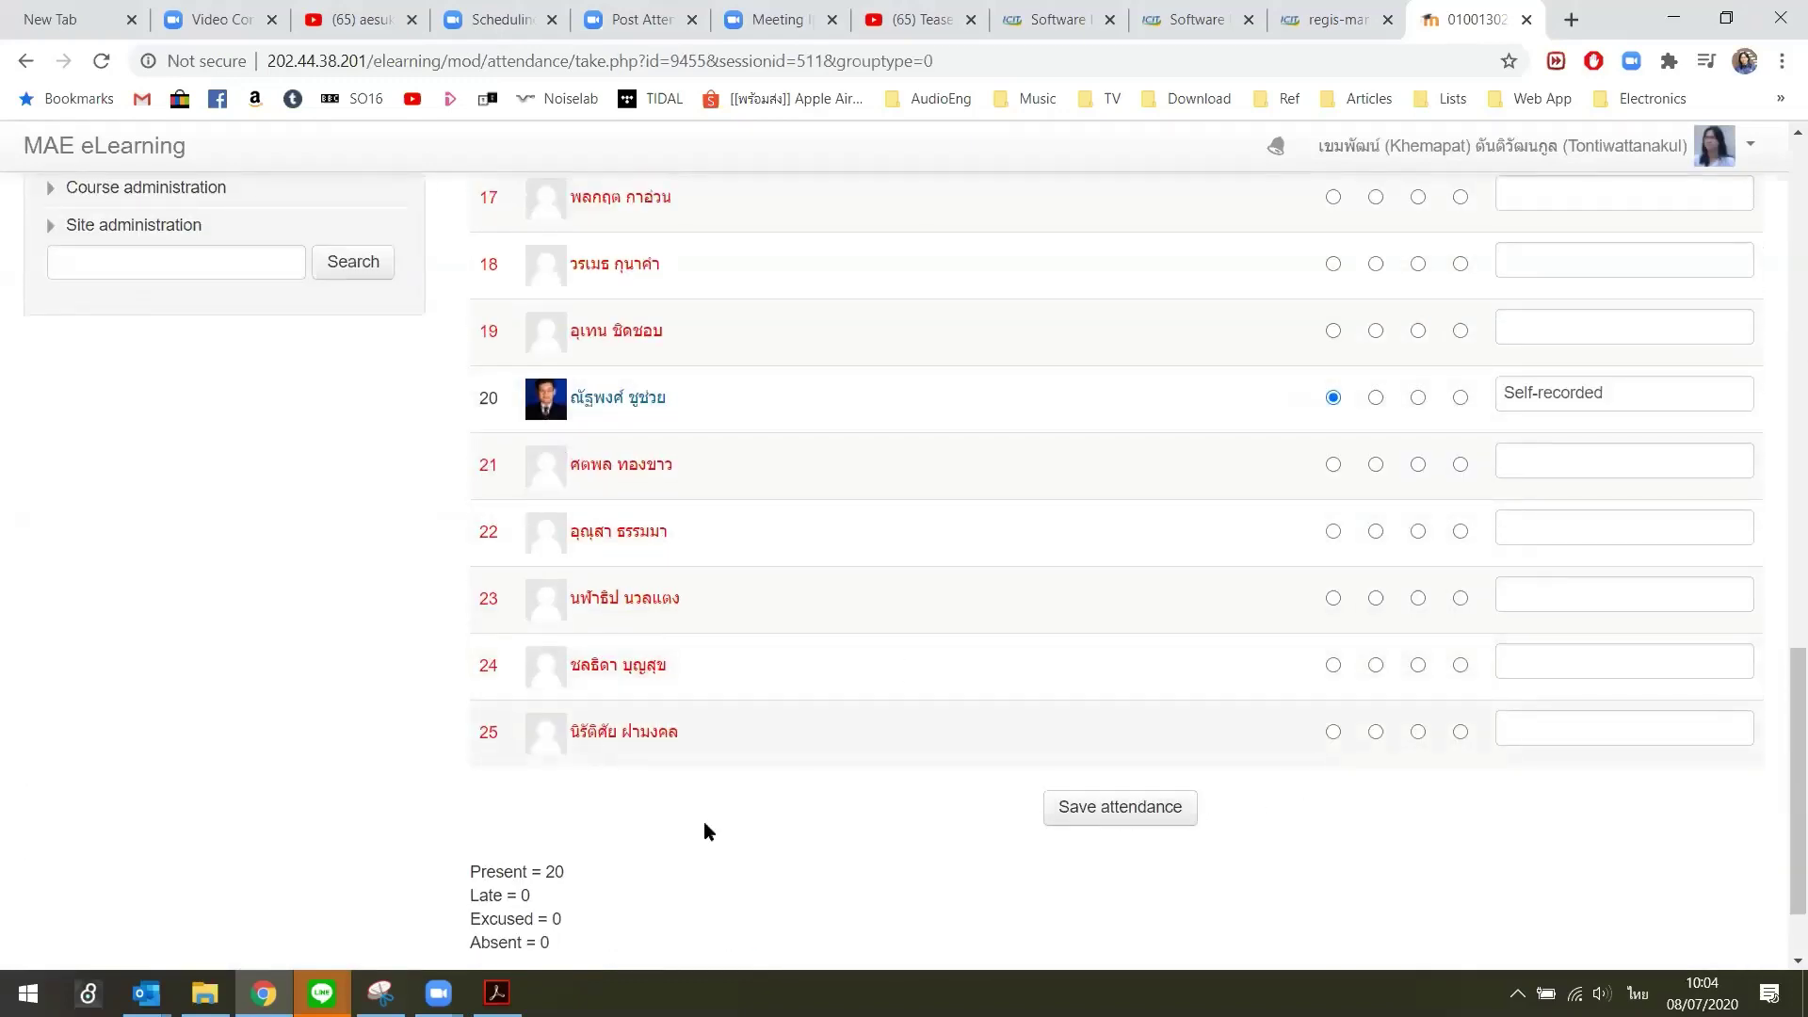
scroll(1377, 631, "down", 1)
scroll(1476, 585, "up", 18)
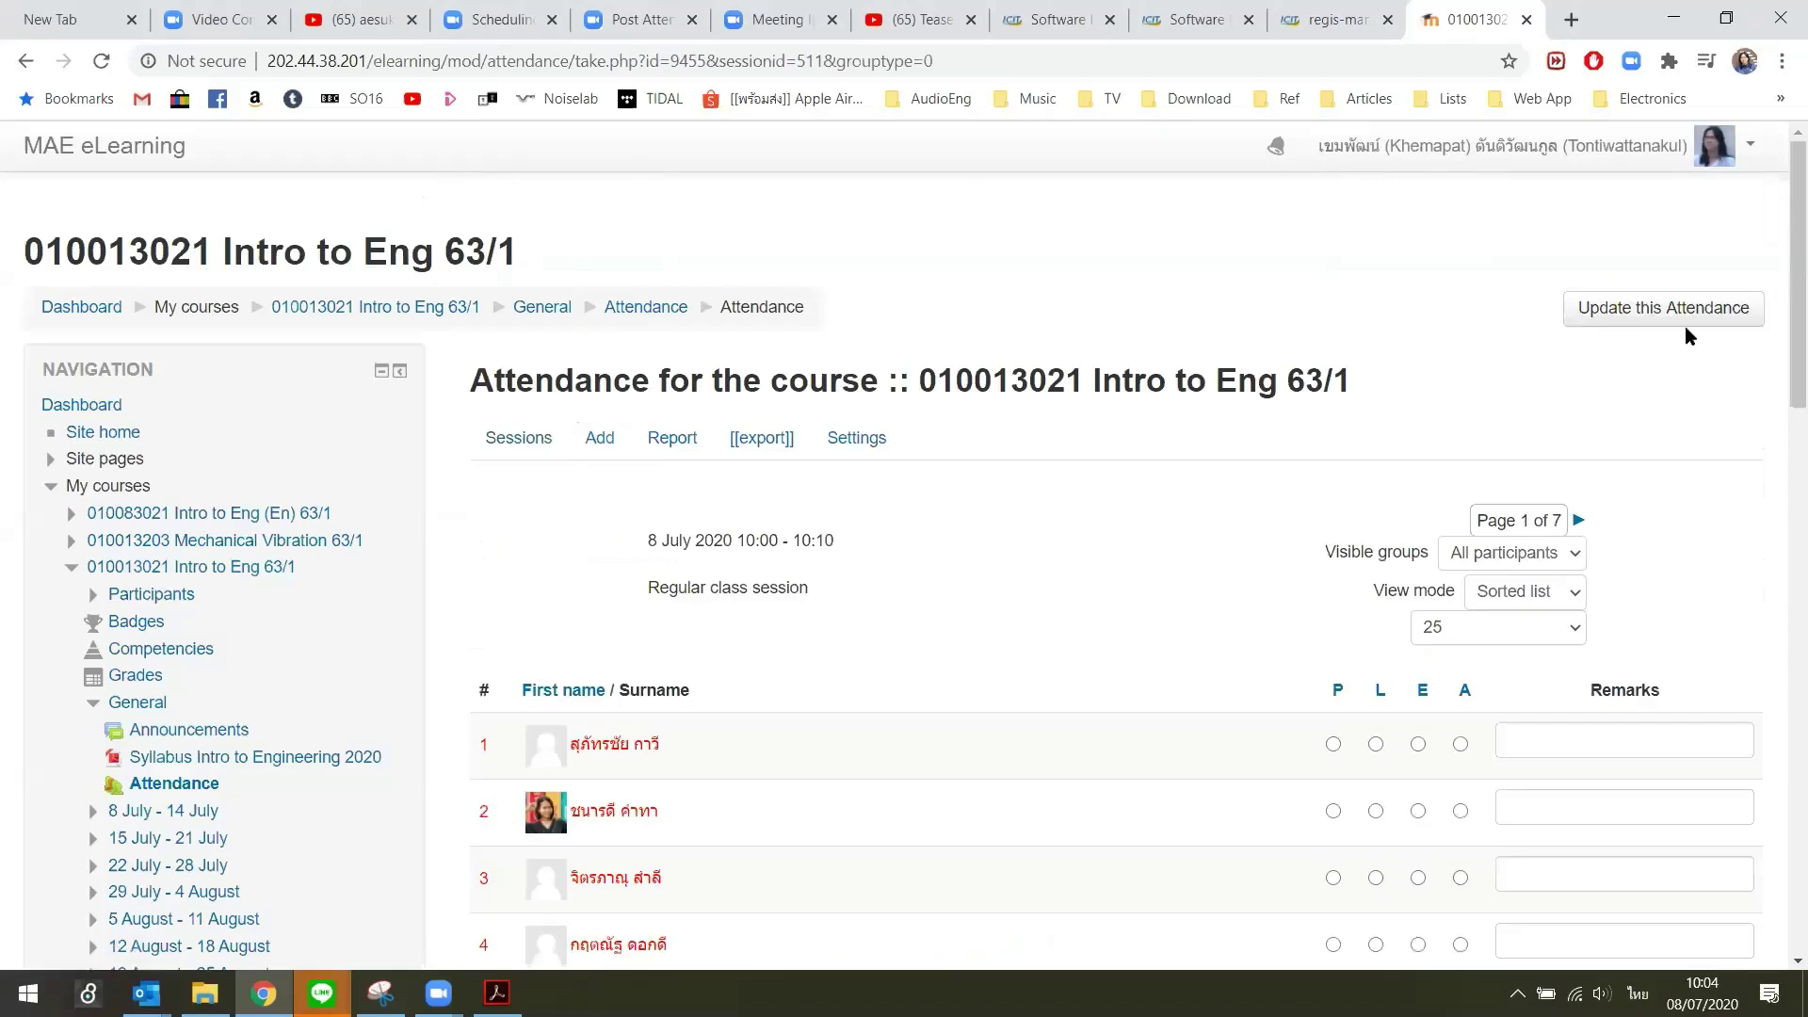
Set the attendance list to "Do not use paging" so all students show on one page.
left_click(1553, 626)
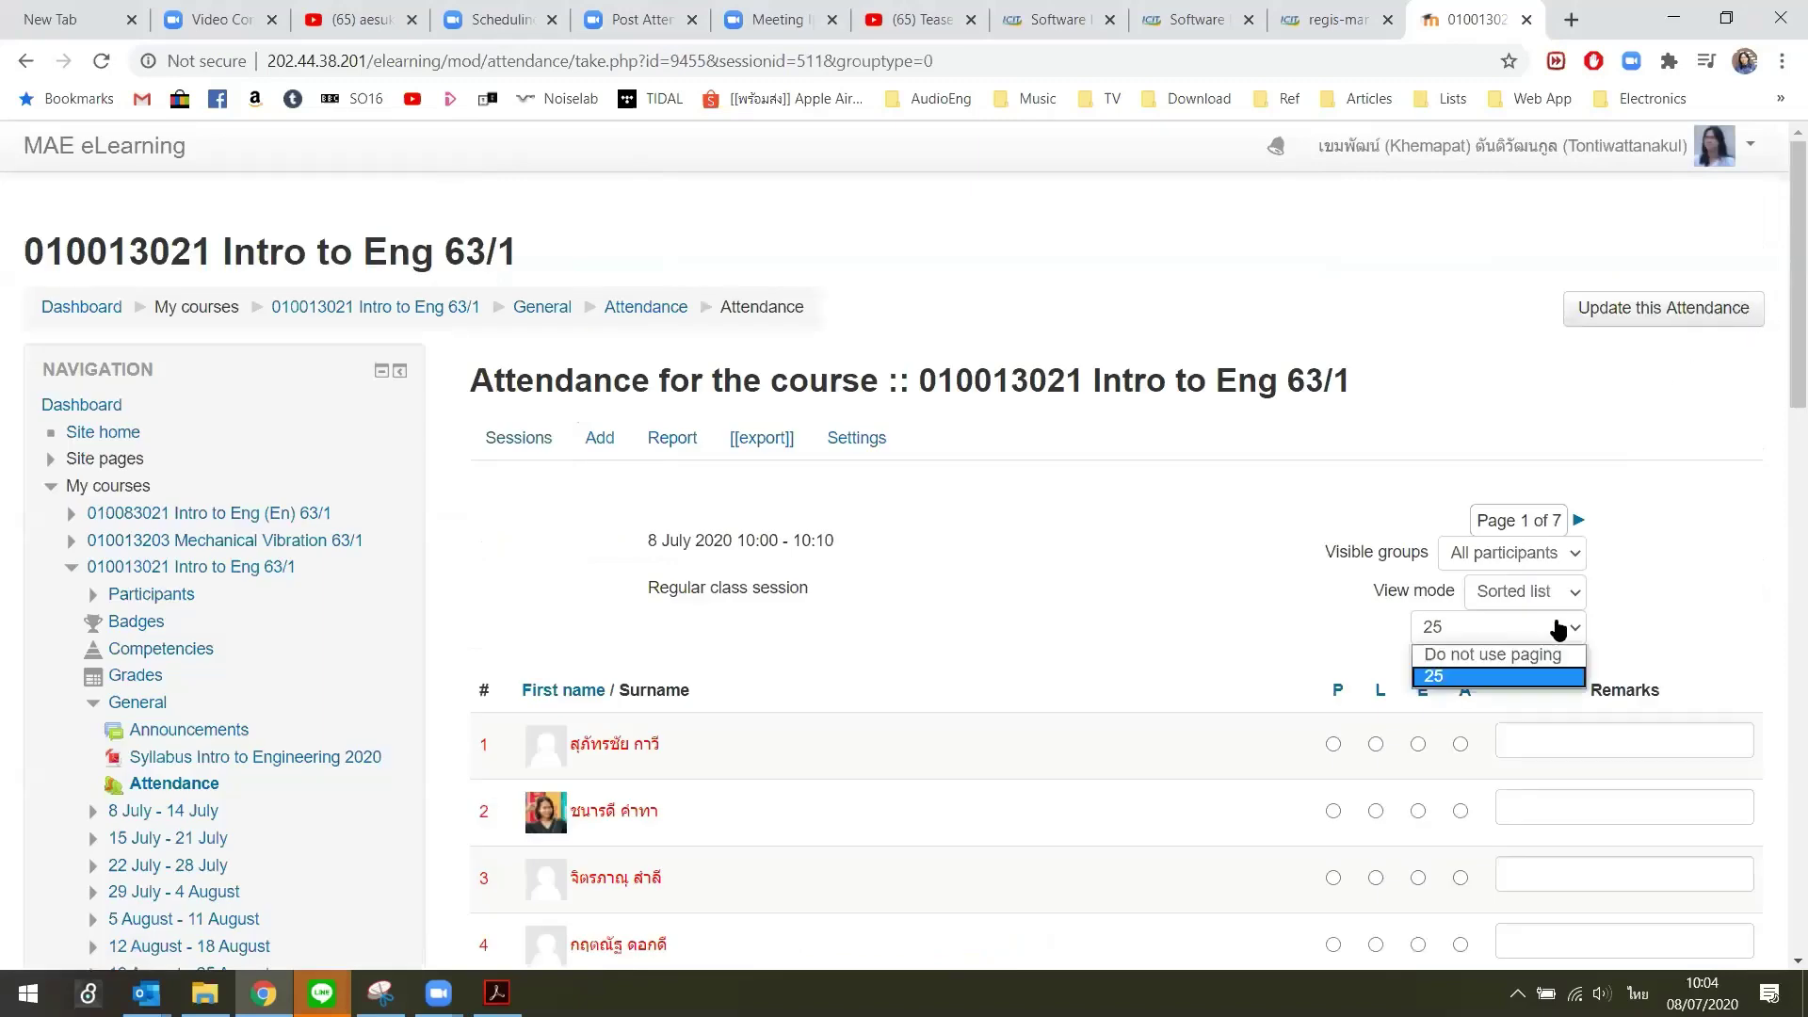
left_click(1497, 655)
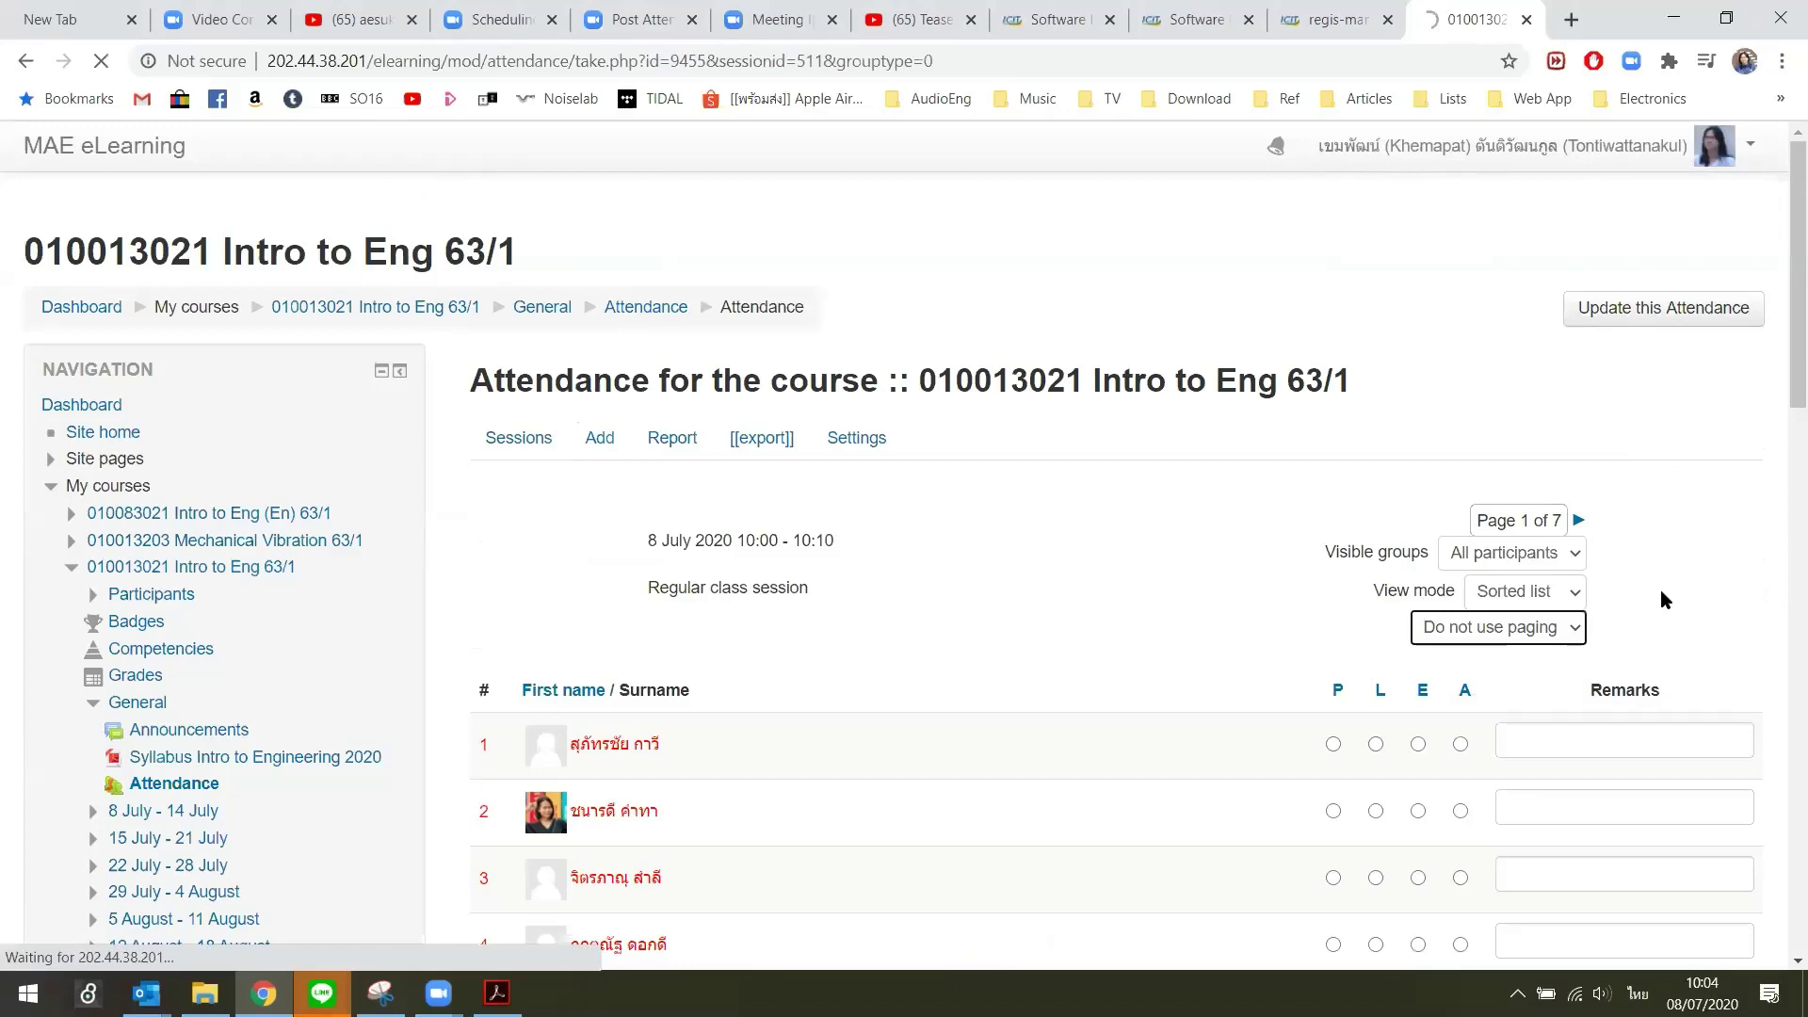
scroll(1619, 542, "down", 6)
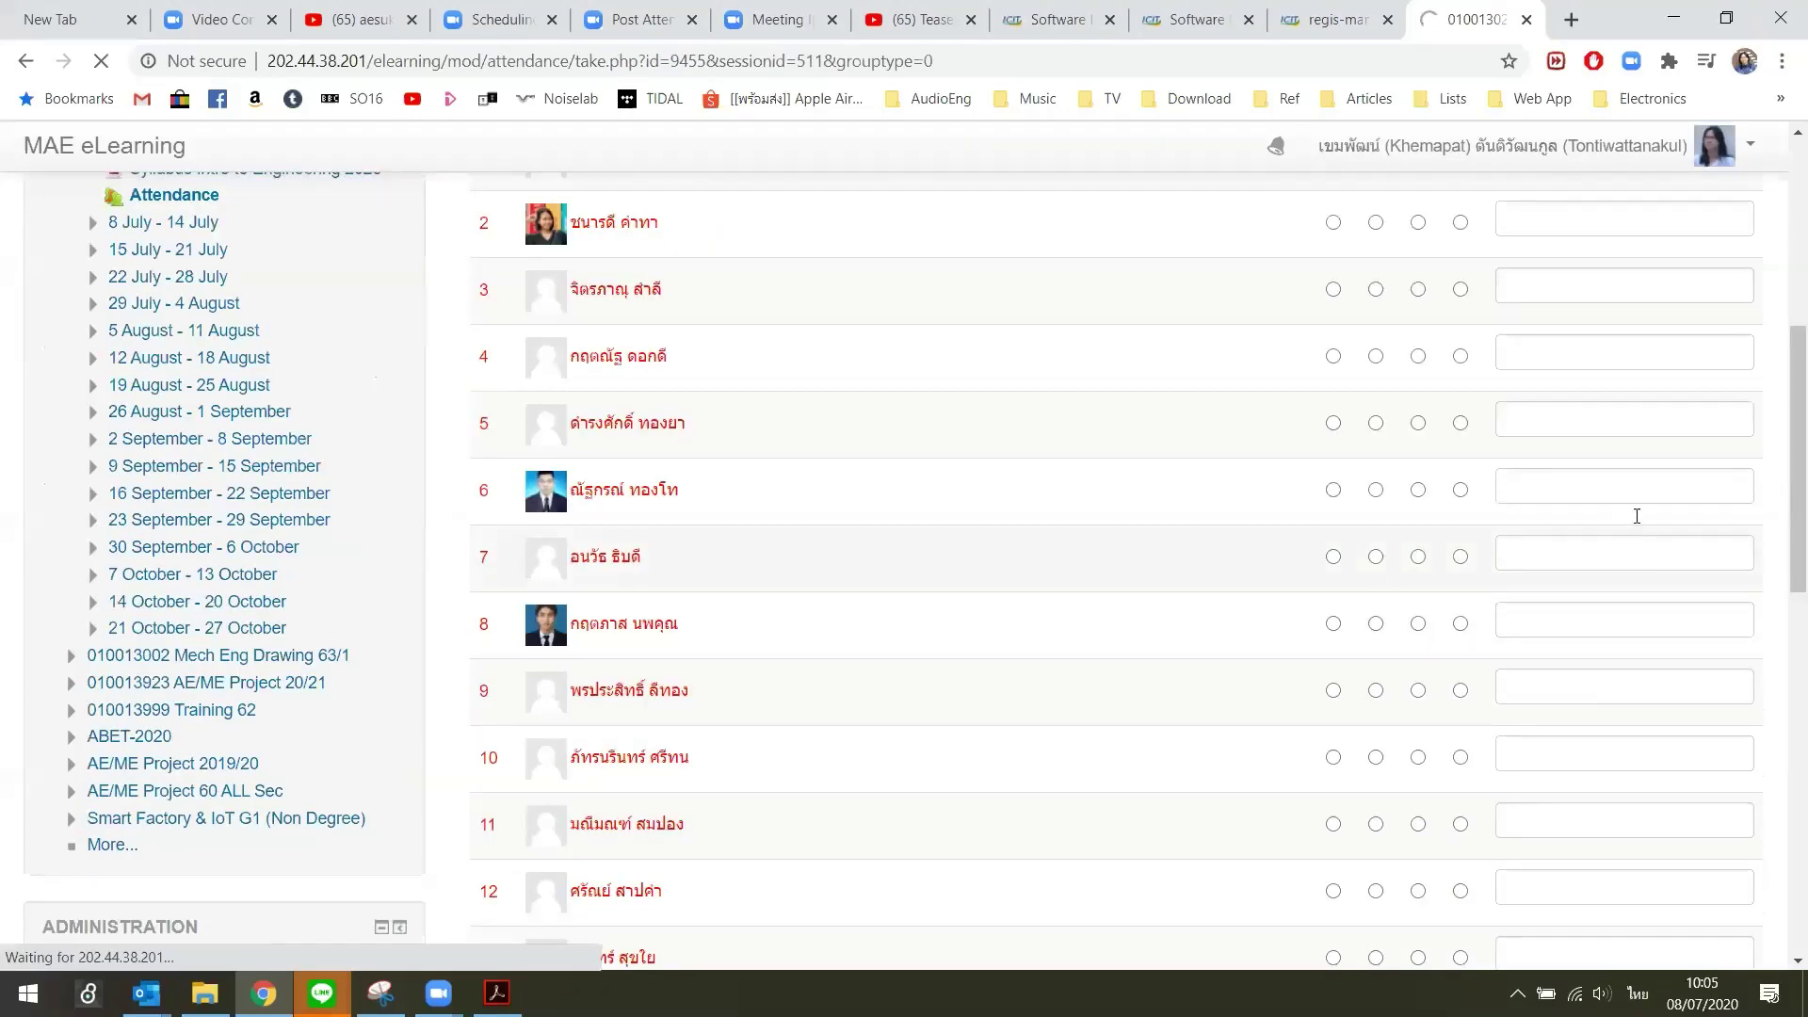
scroll(1624, 537, "down", 12)
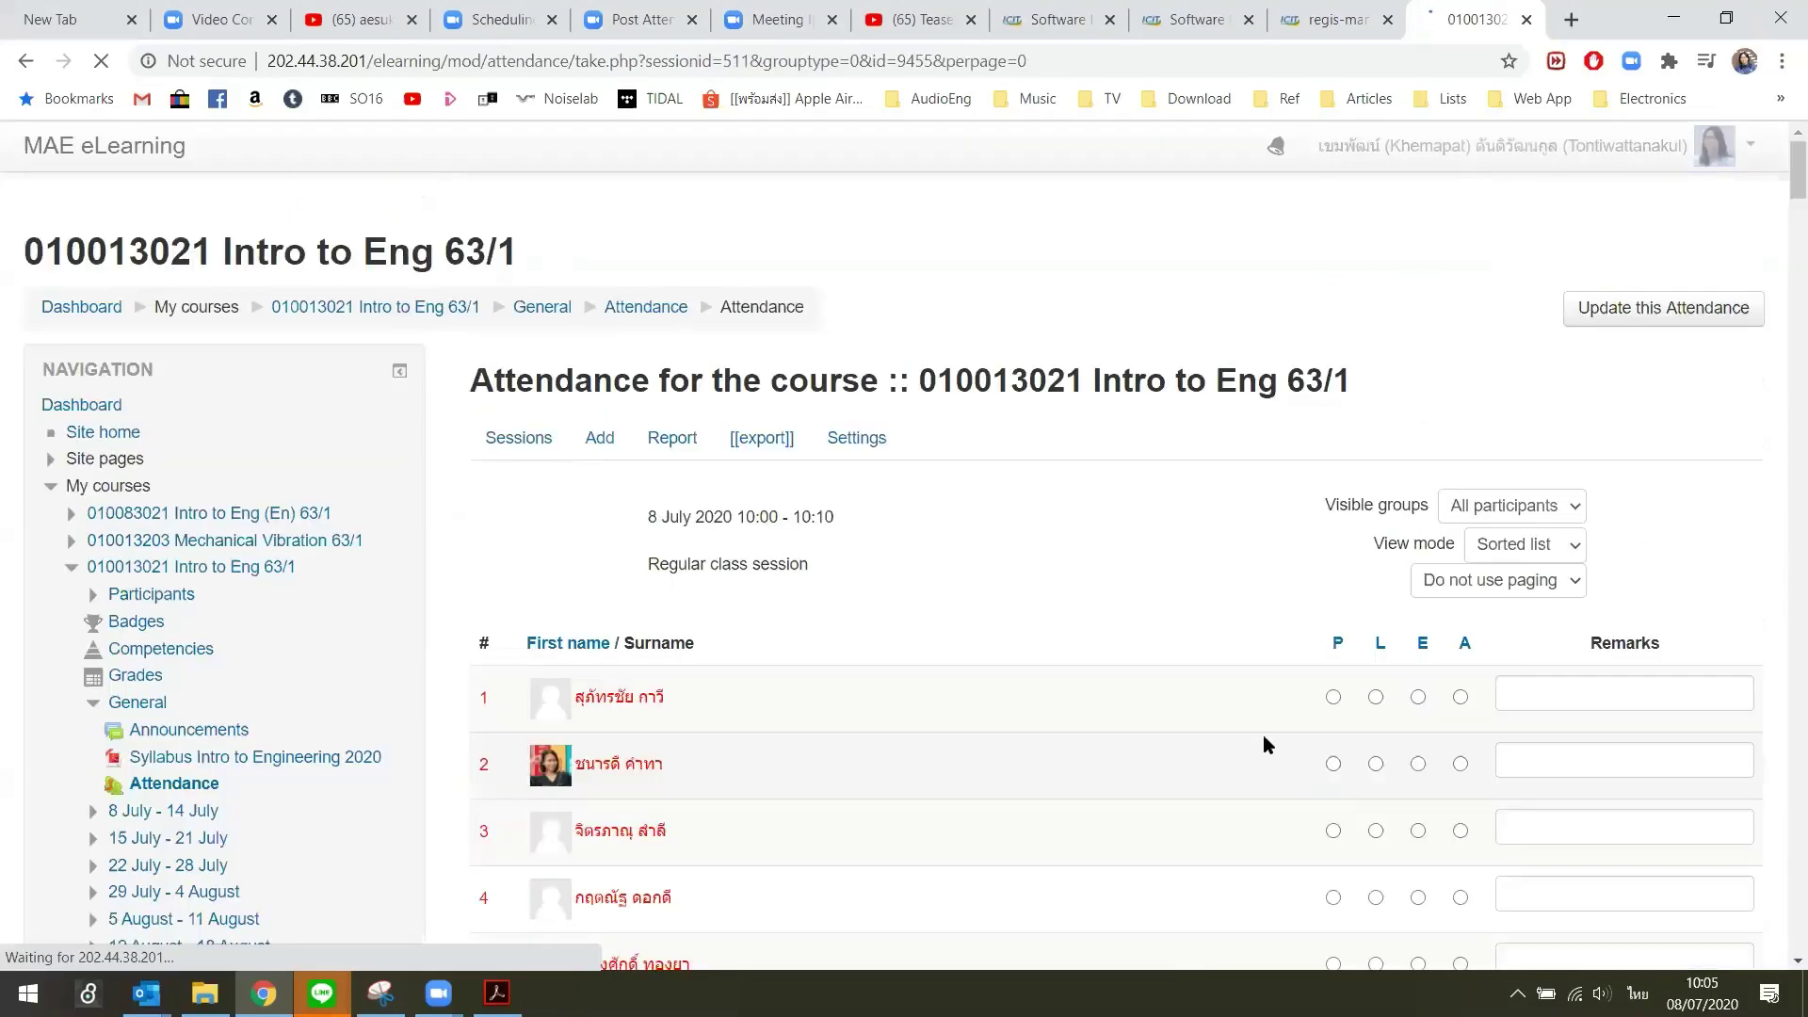
Find a student on the page by the first letters of the name and check that student's attendance row.
key("ctrl+f")
type("ว")
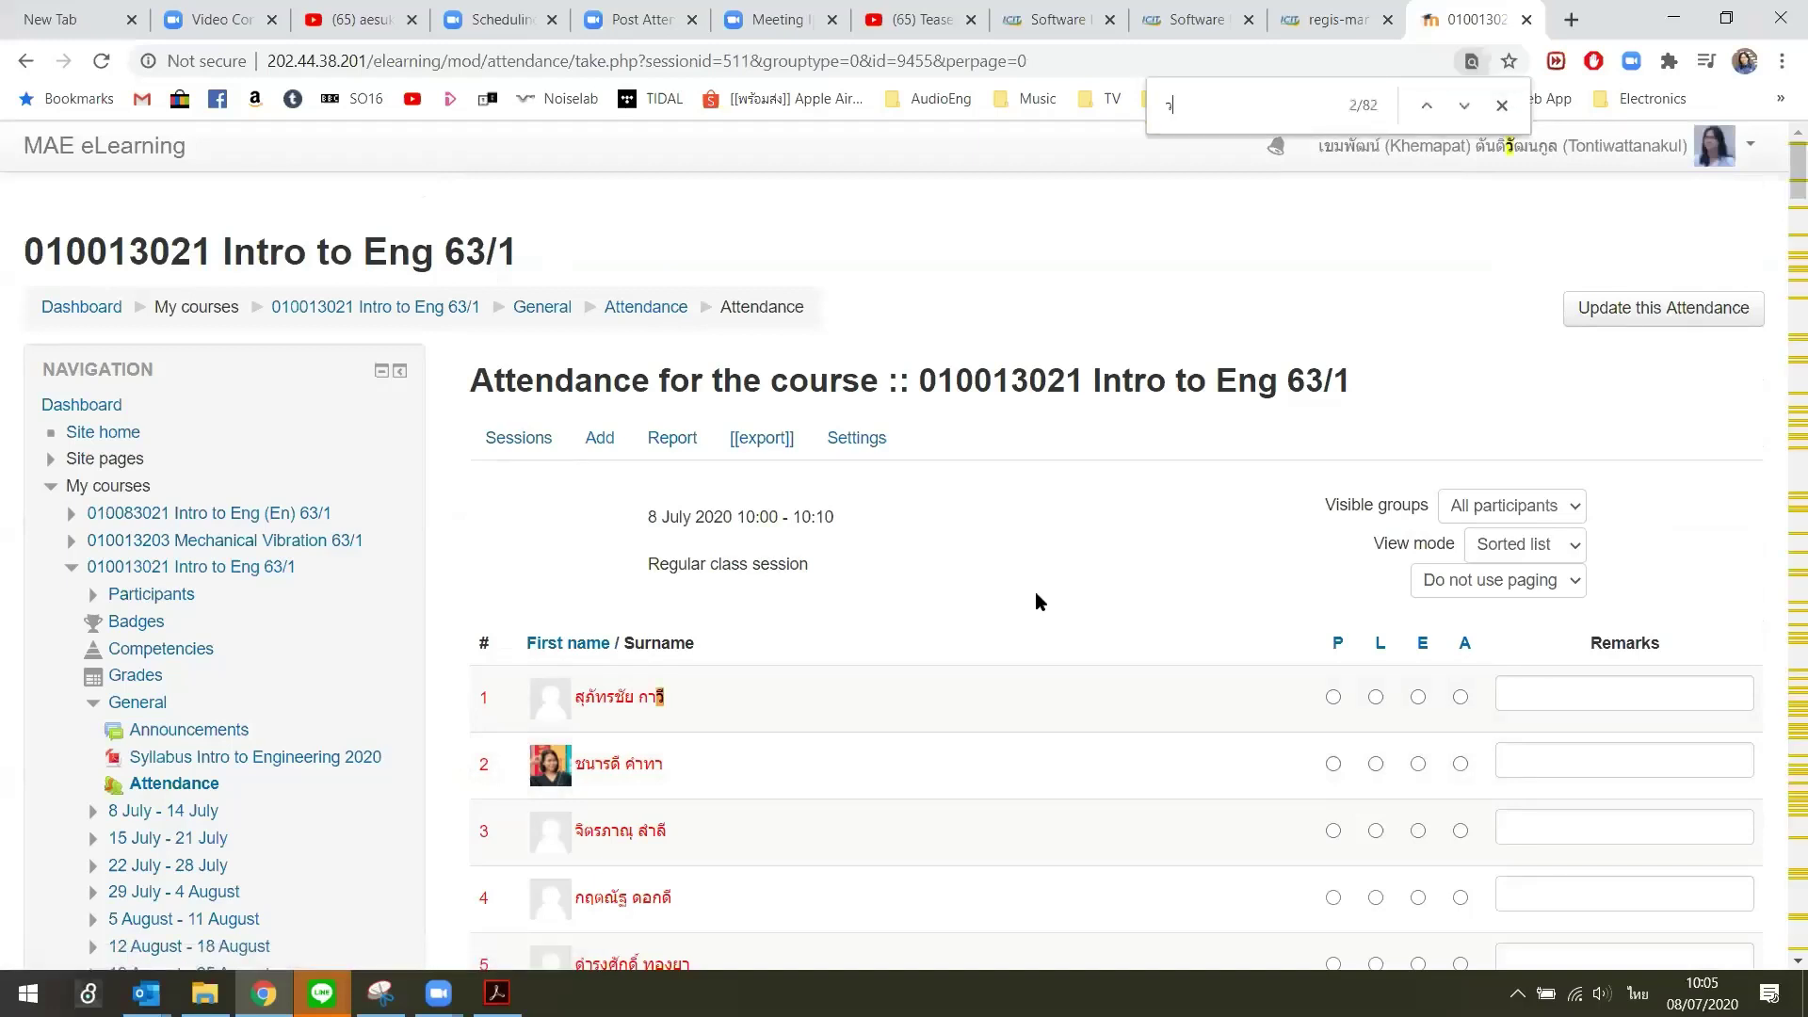
type("รเ")
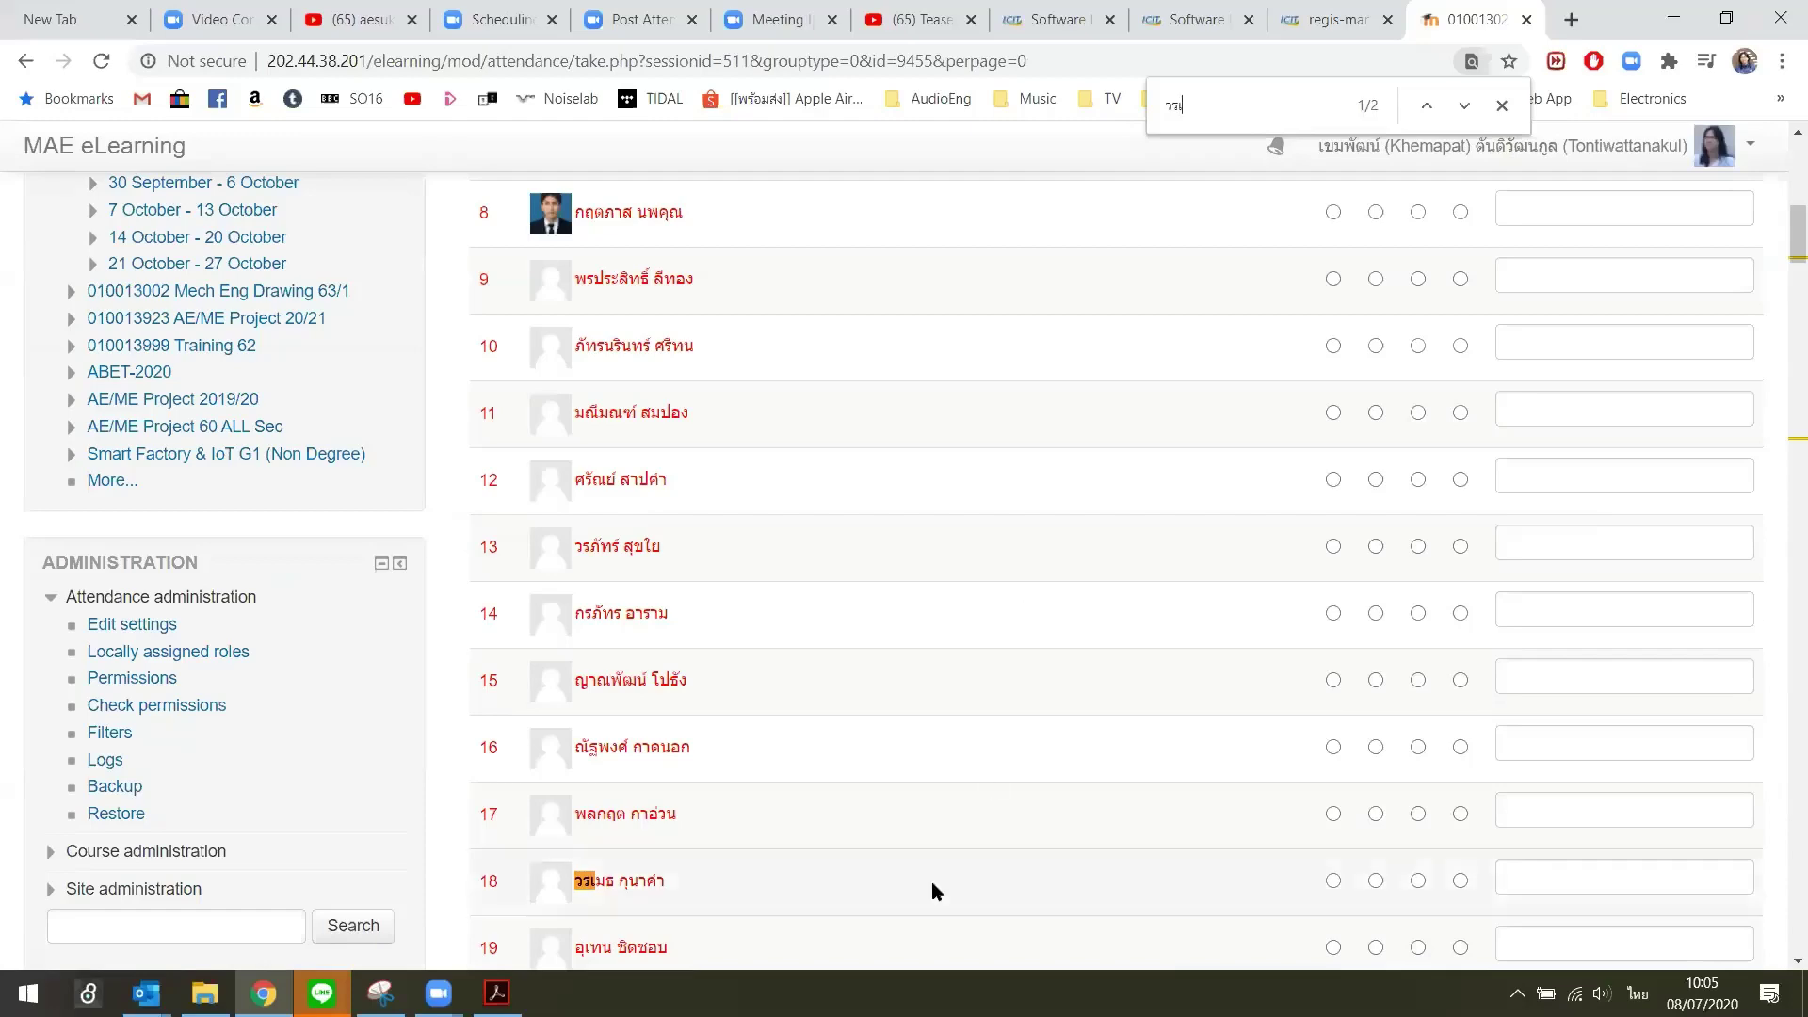
scroll(731, 892, "down", 2)
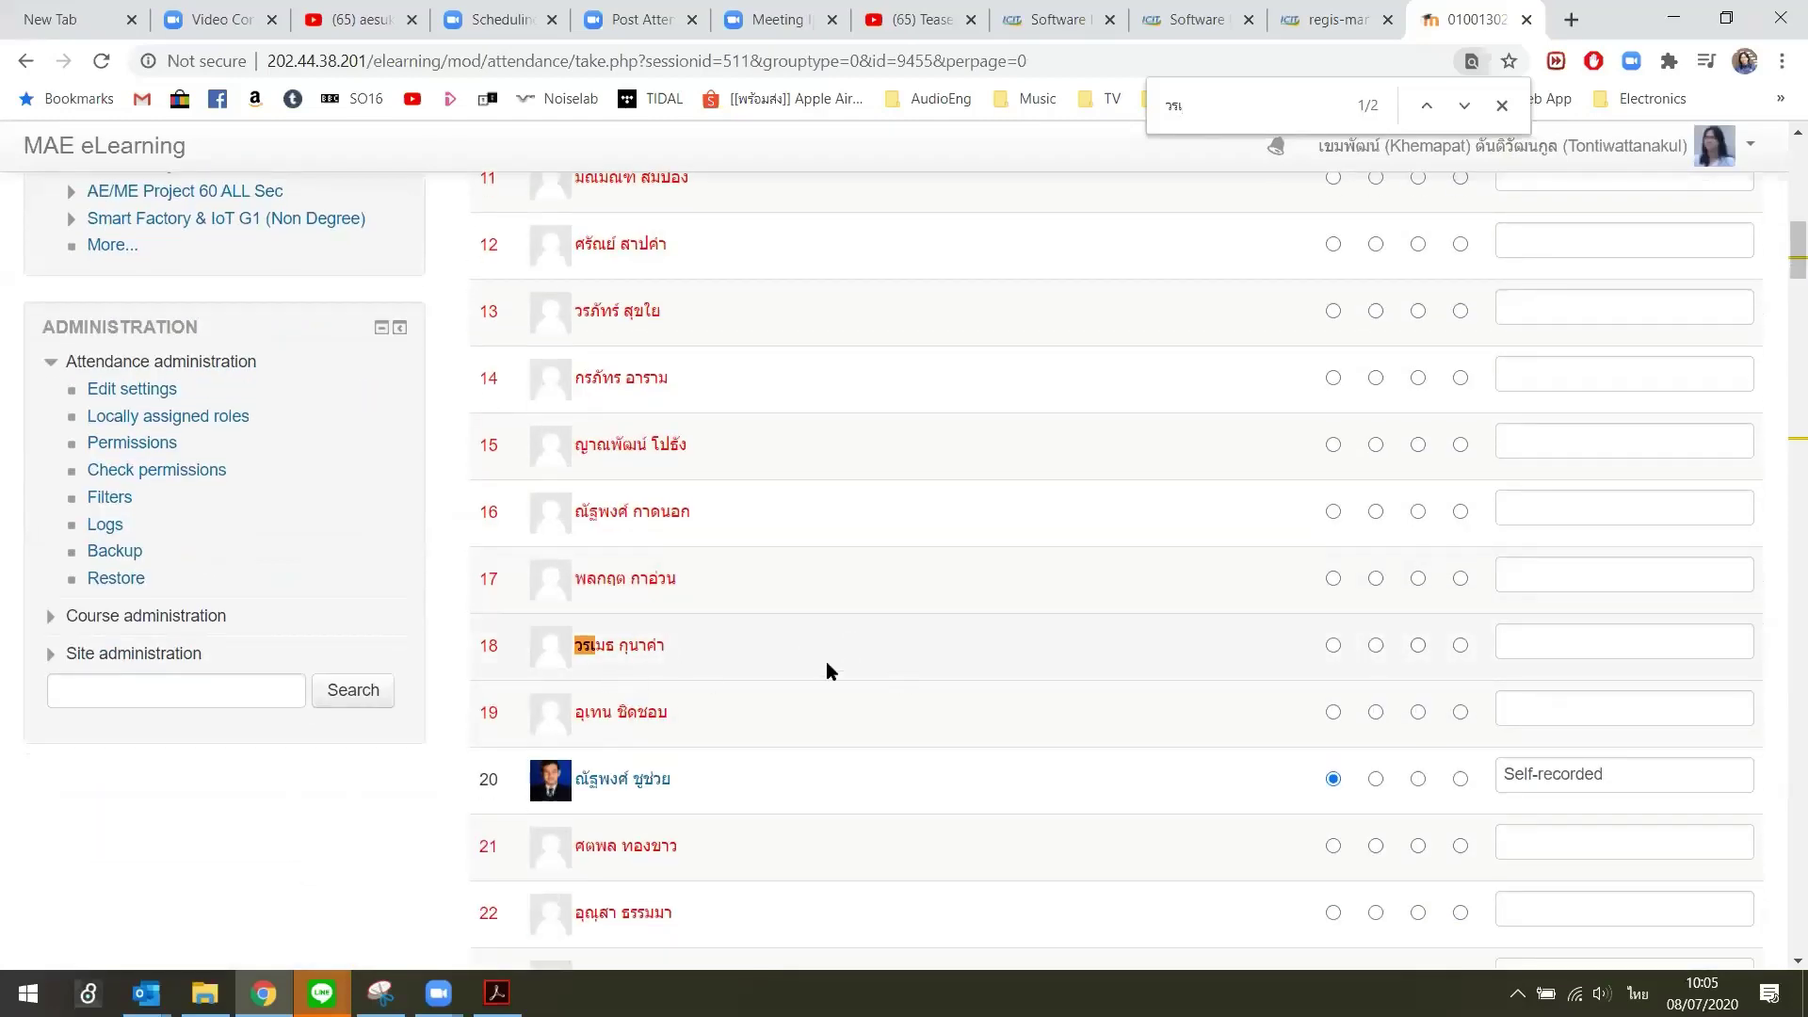
scroll(207, 640, "up", 1)
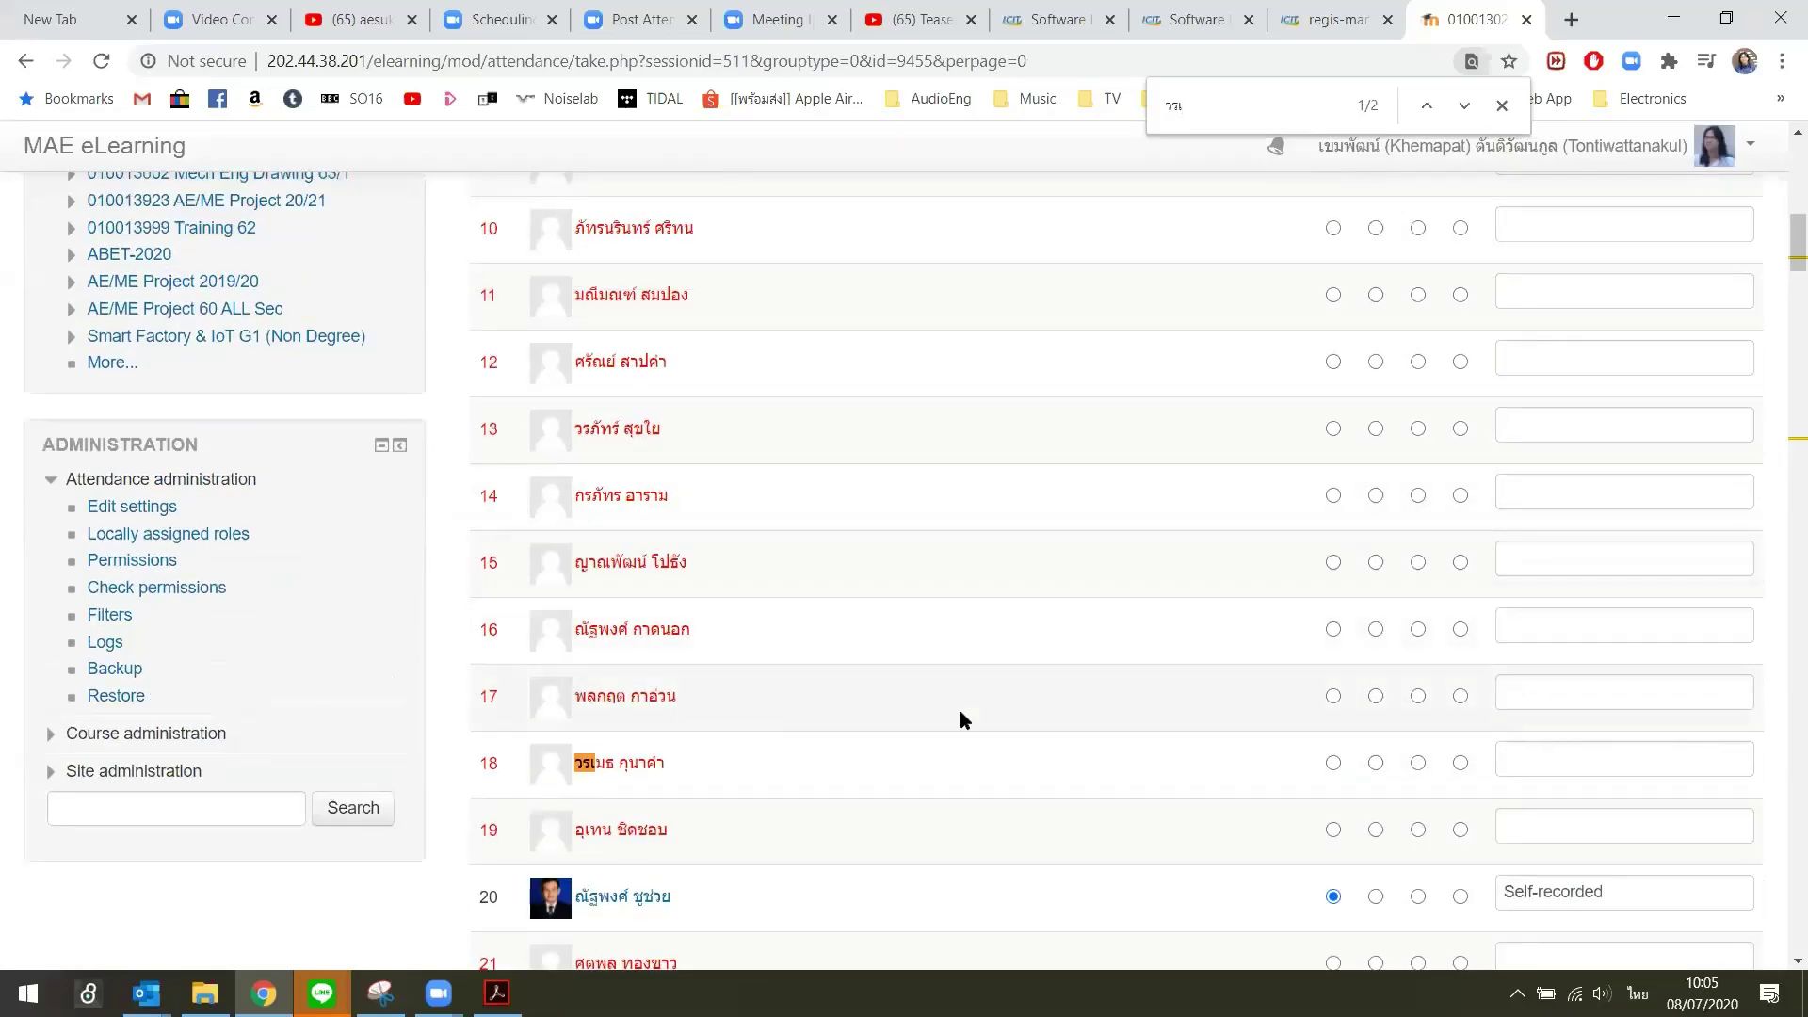
scroll(314, 552, "up", 2)
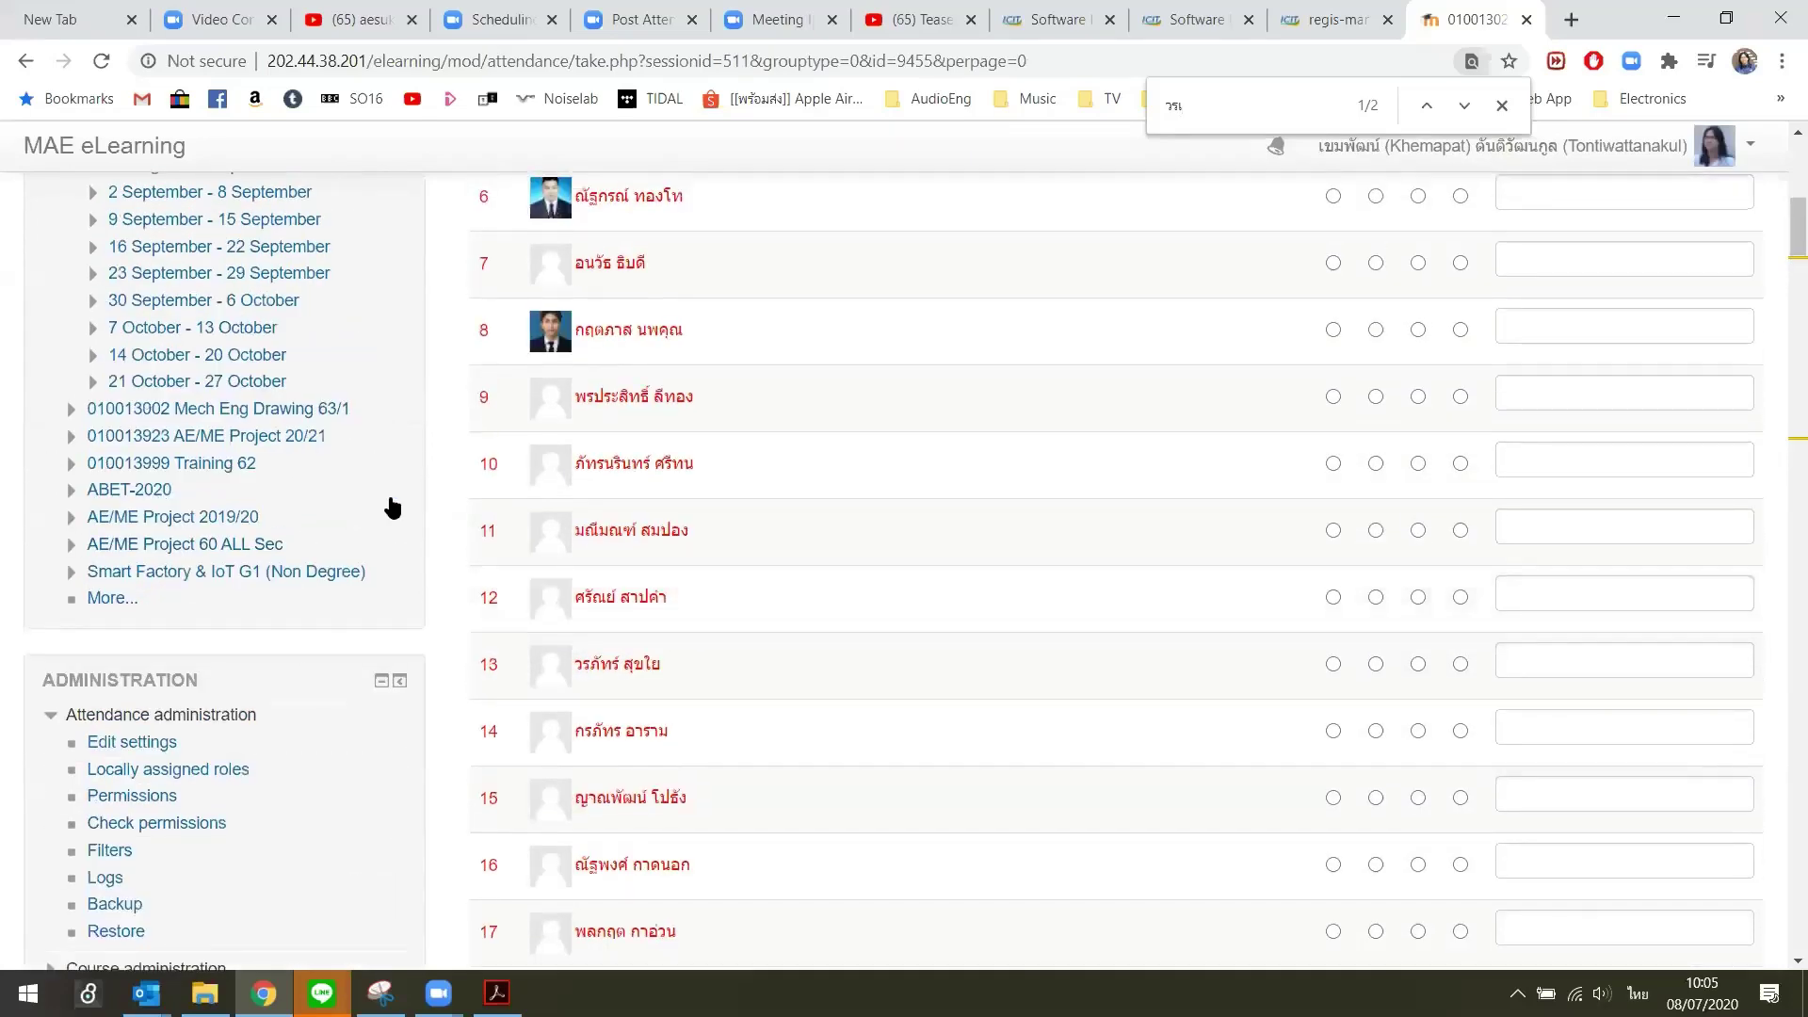
scroll(392, 509, "up", 3)
scroll(393, 509, "up", 3)
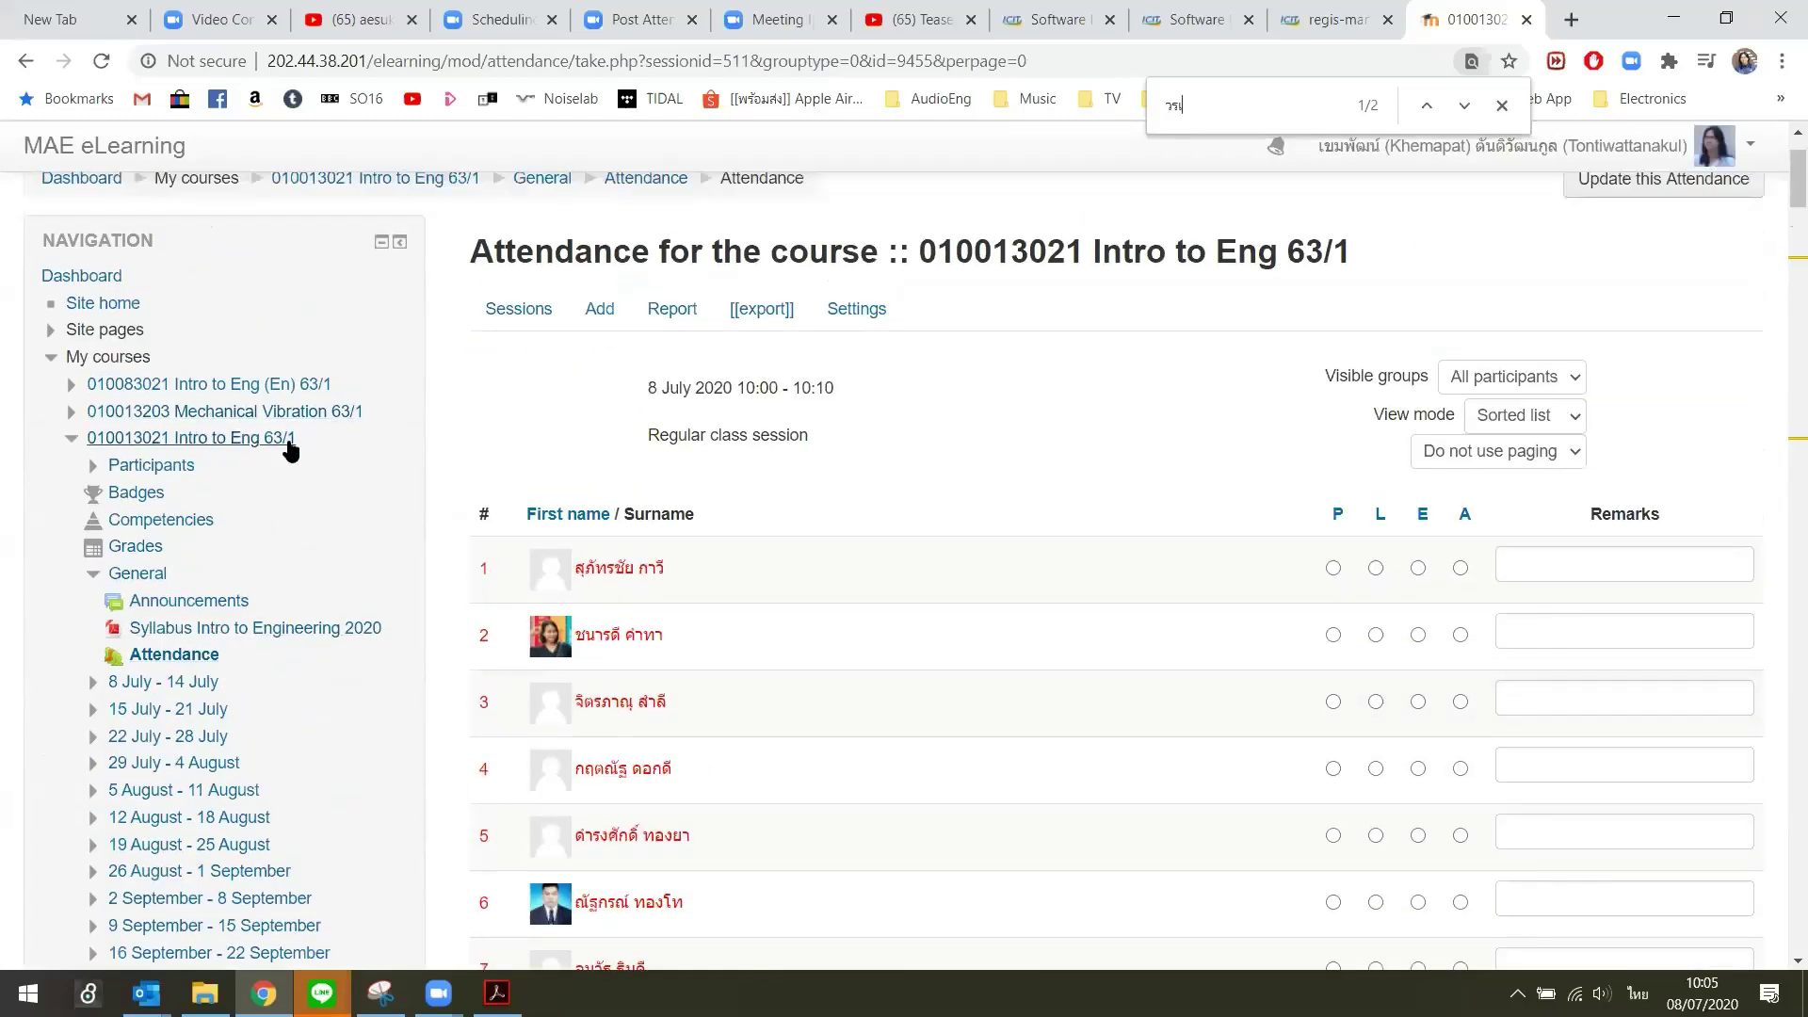
Examine the unpaged student list for self-recorded attendance entries and return to its beginning.
scroll(889, 484, "down", 11)
scroll(895, 480, "down", 3)
scroll(897, 480, "up", 4)
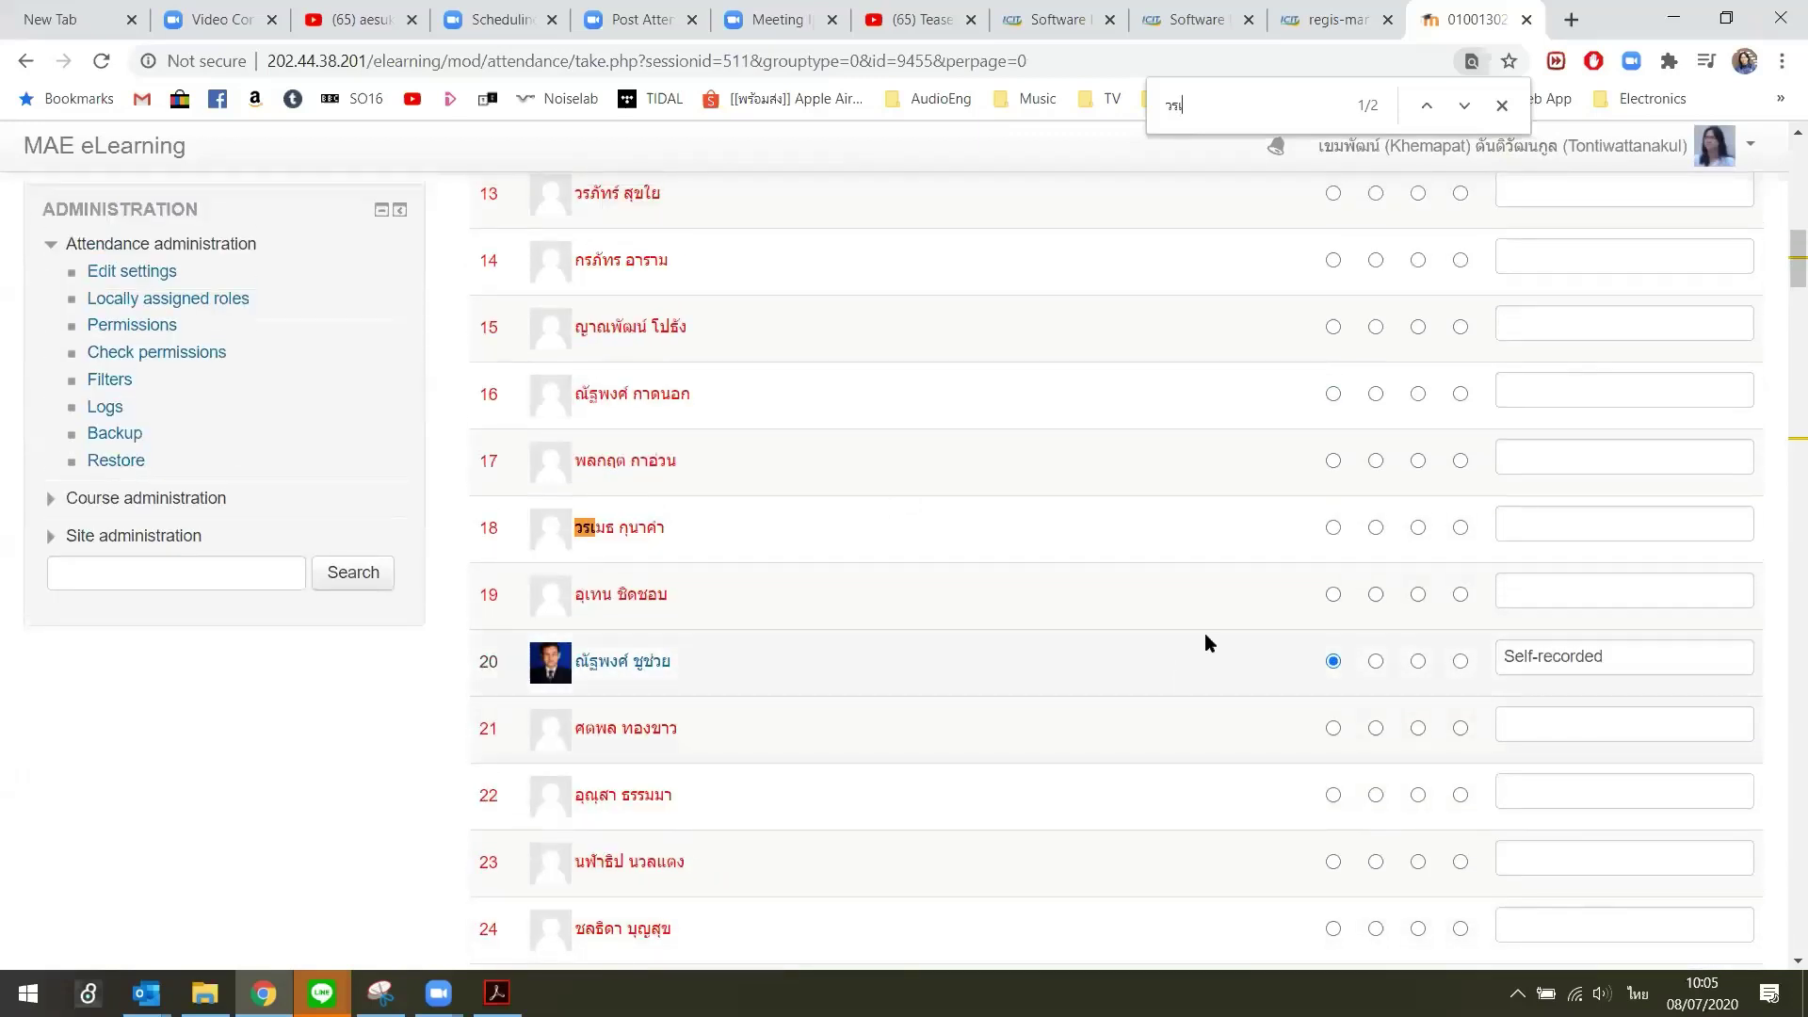
scroll(839, 640, "down", 9)
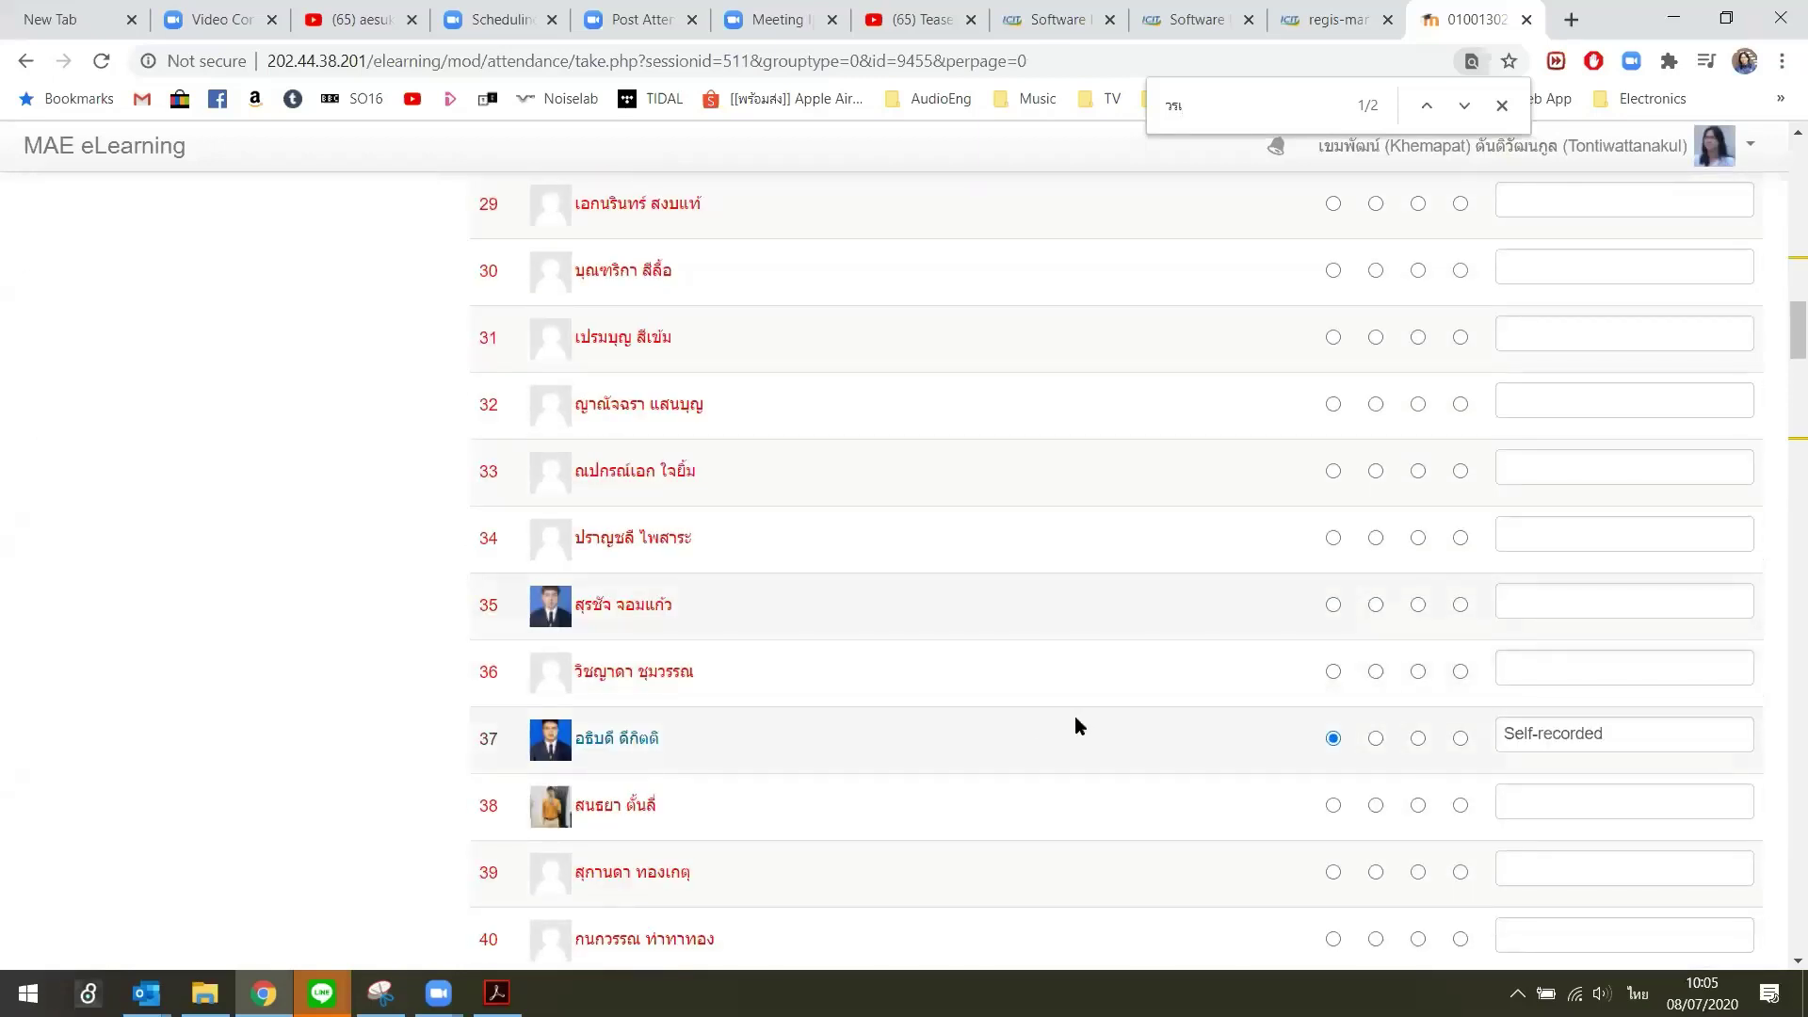
scroll(1076, 718, "down", 7)
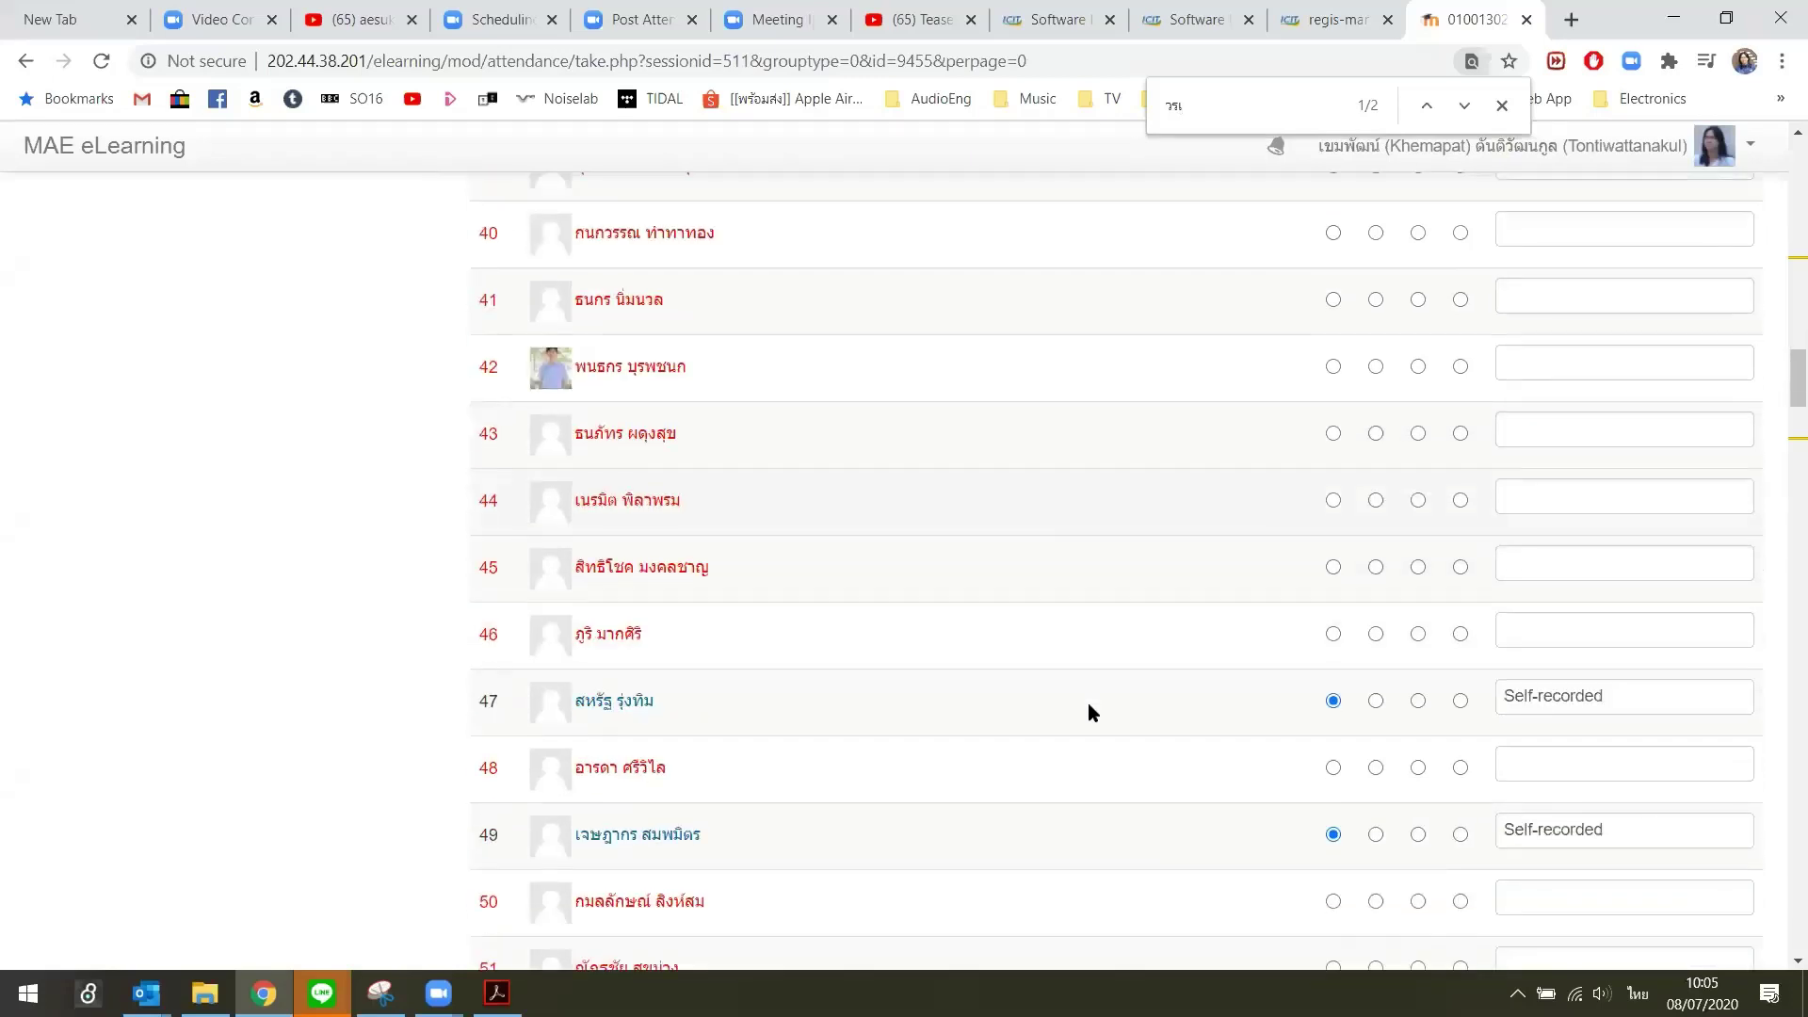
scroll(1121, 686, "up", 4)
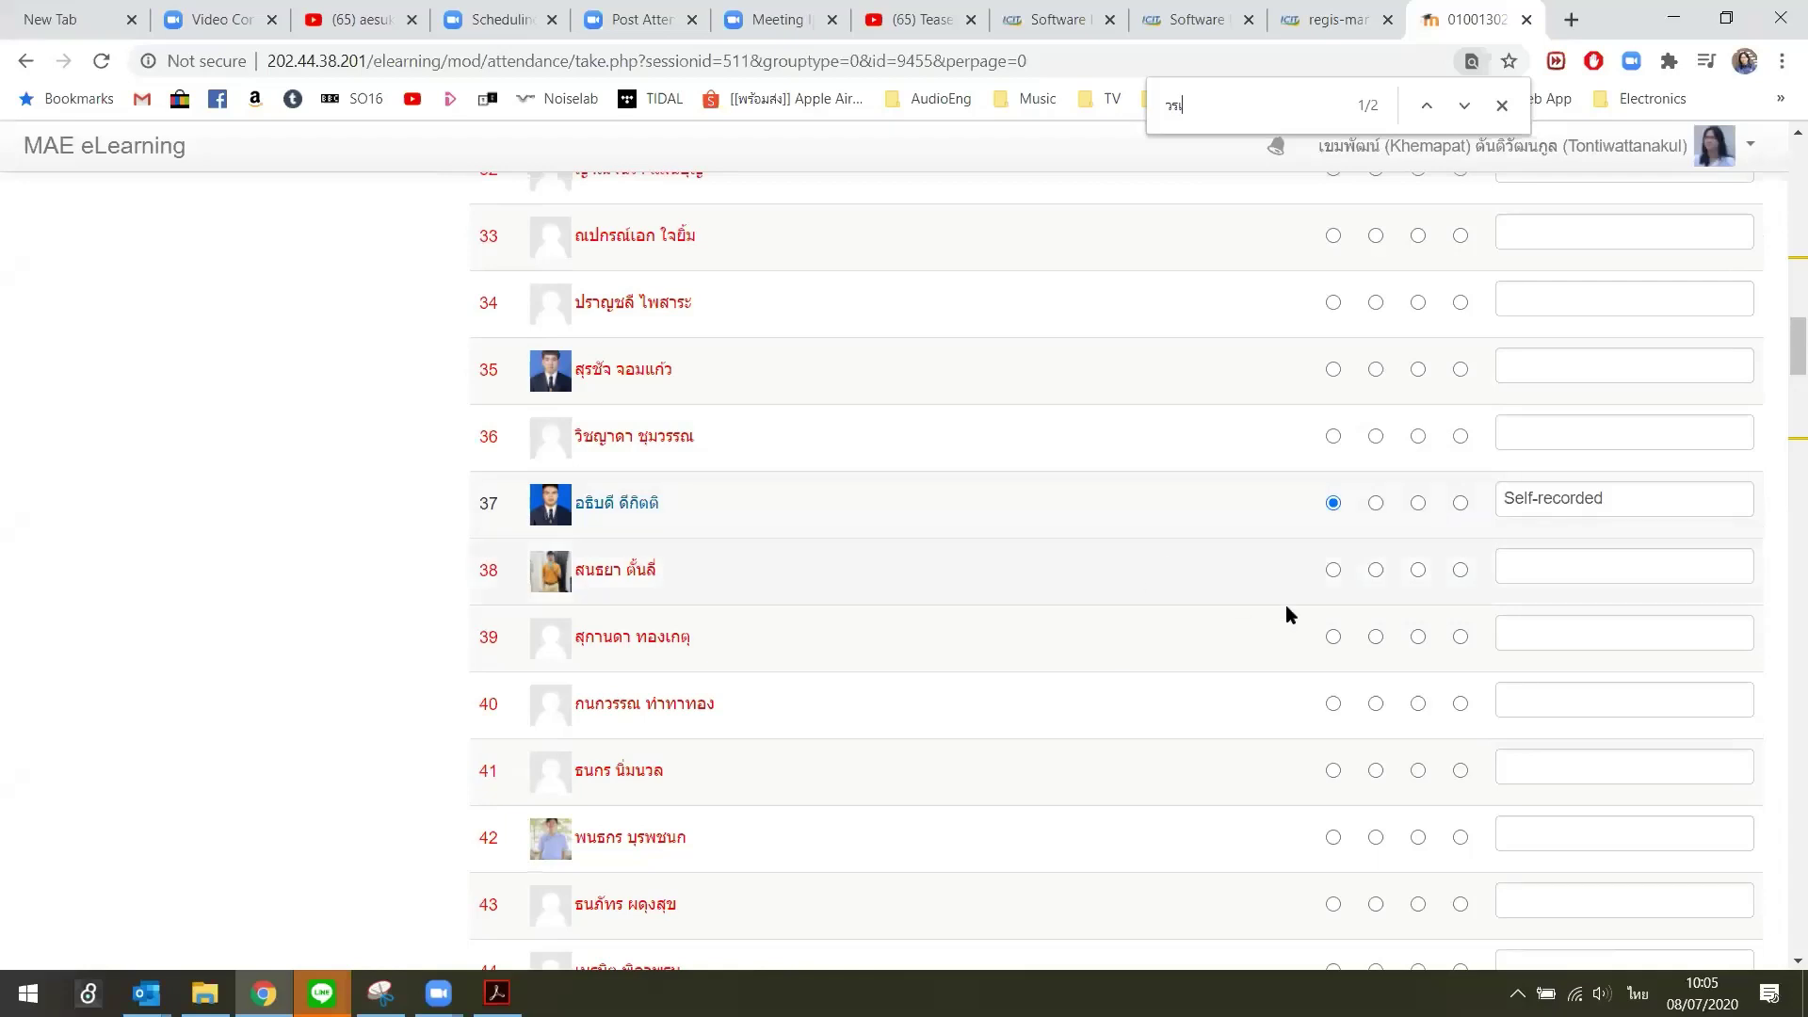
scroll(1313, 612, "up", 3)
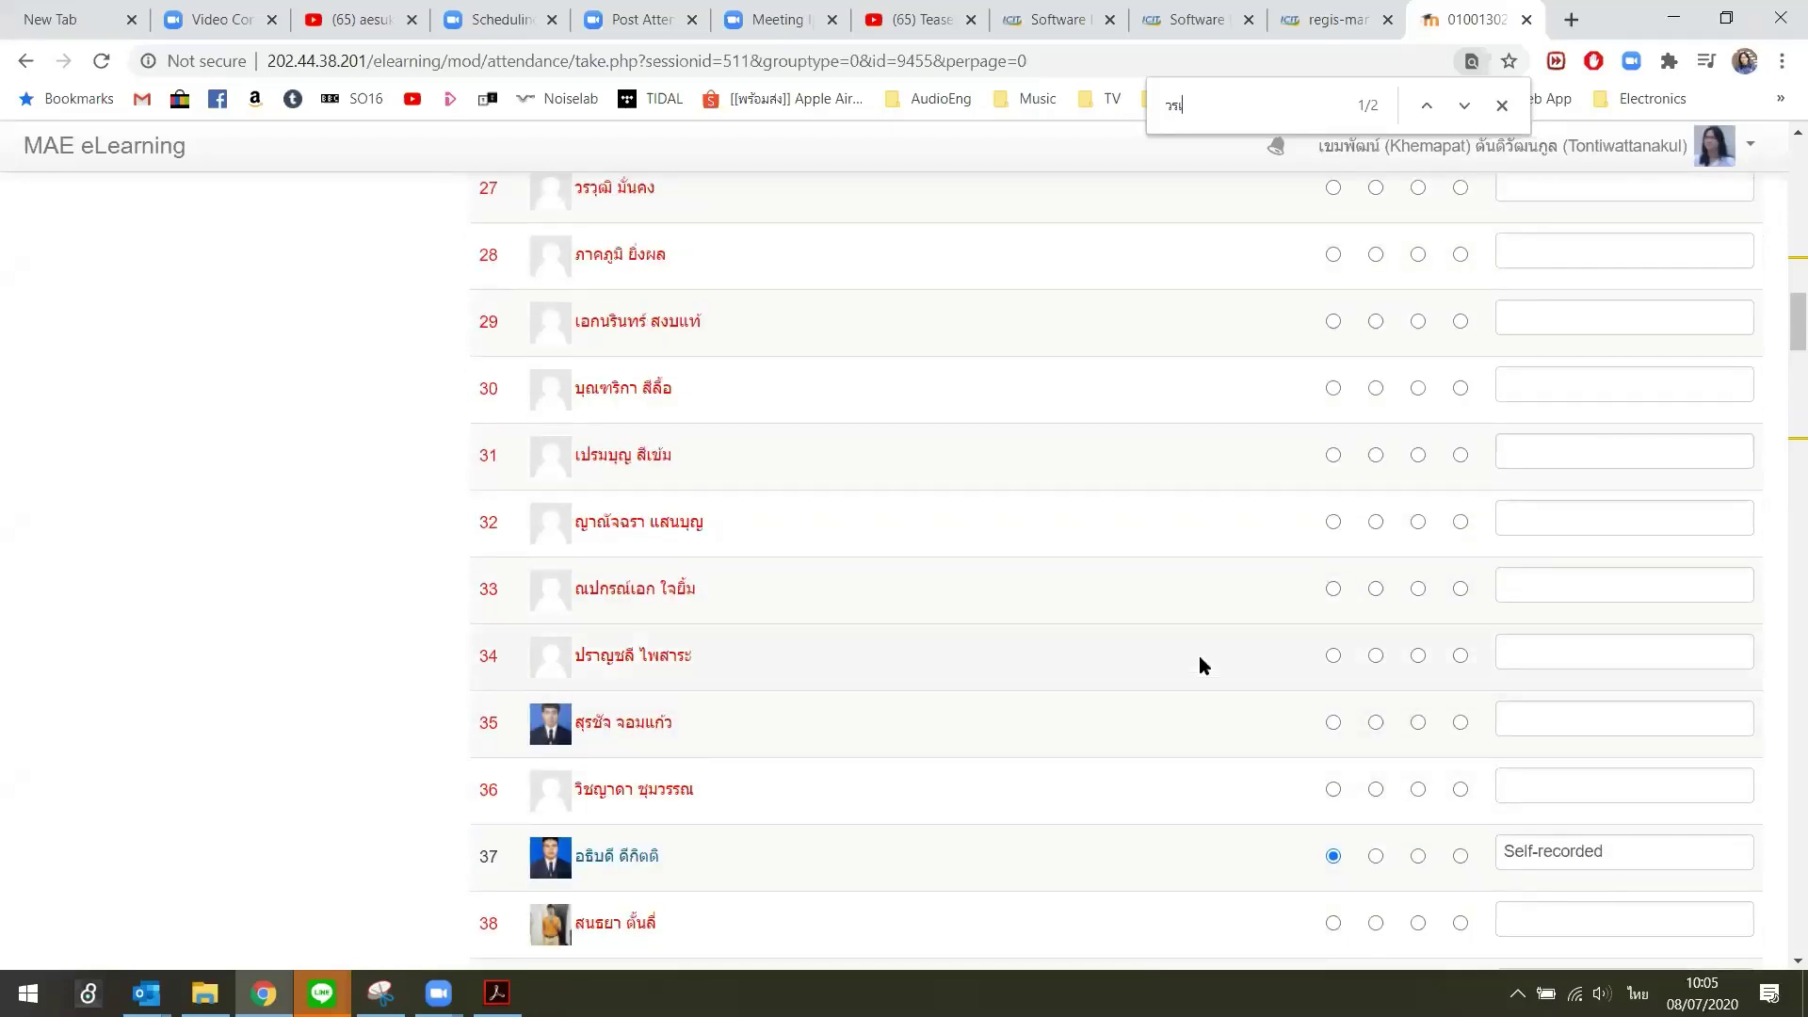
scroll(1094, 642, "up", 20)
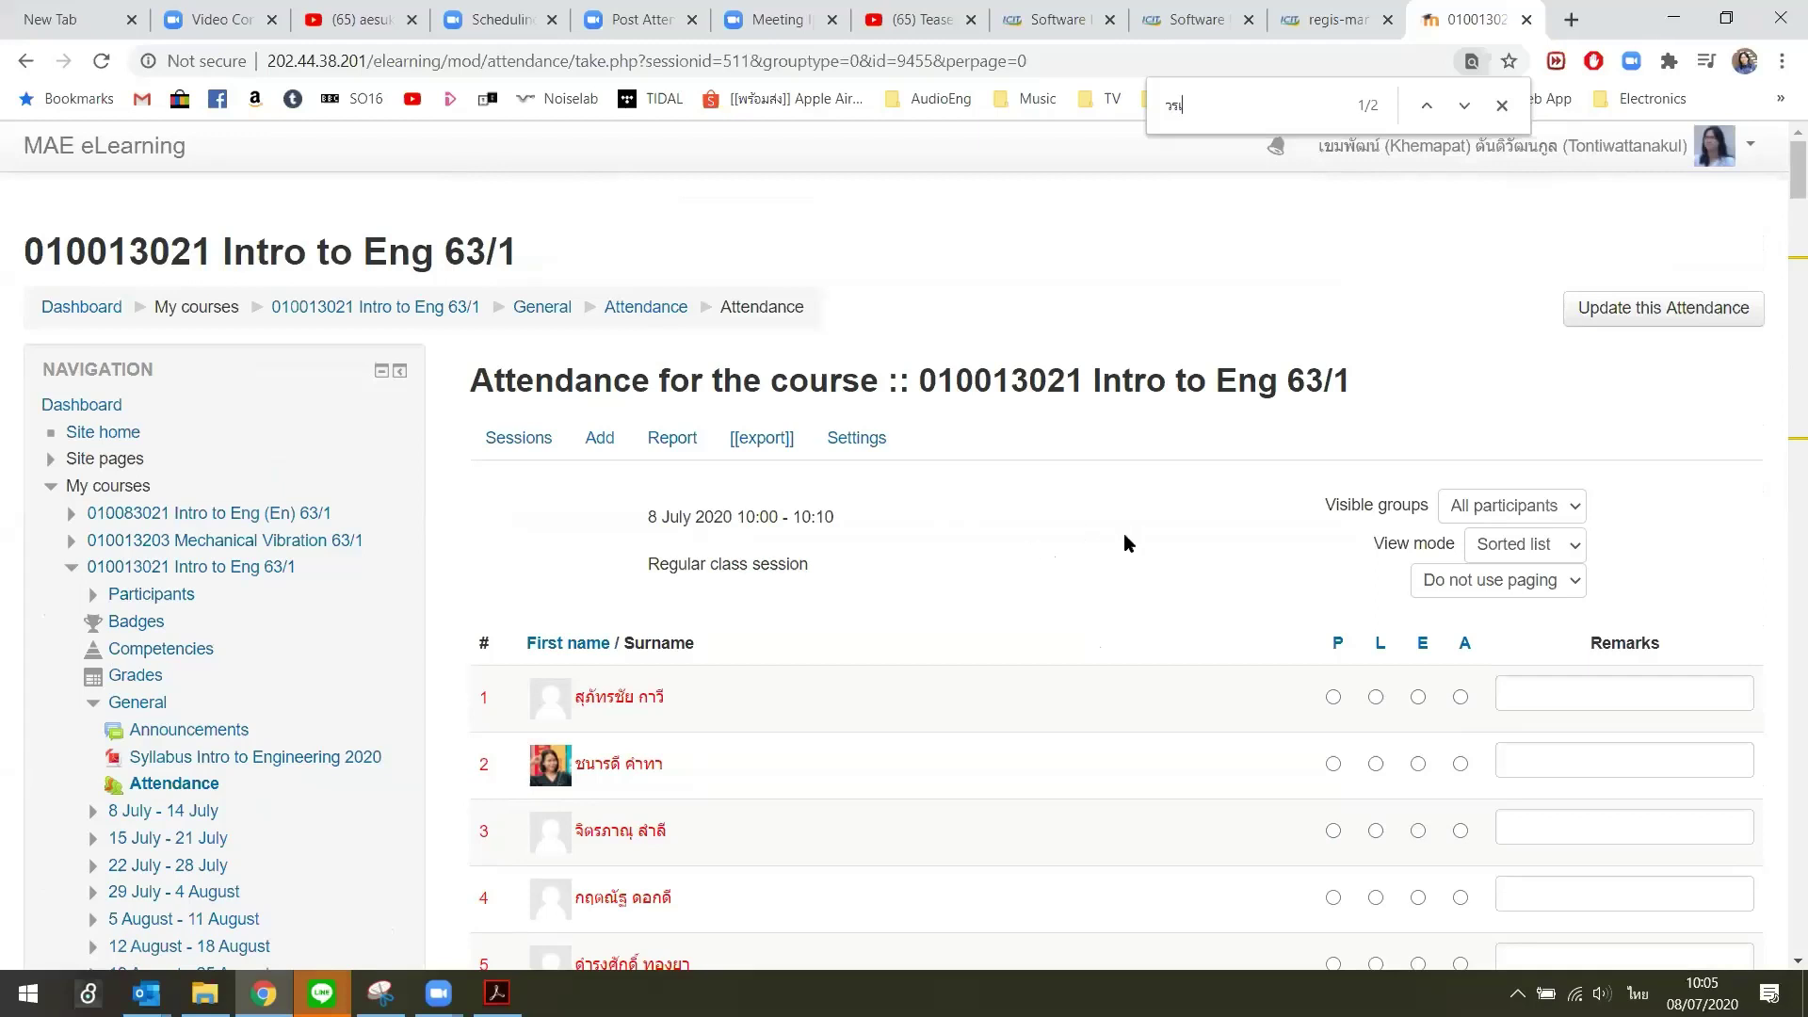
Close the in-page text search on the attendance list.
left_click(1502, 106)
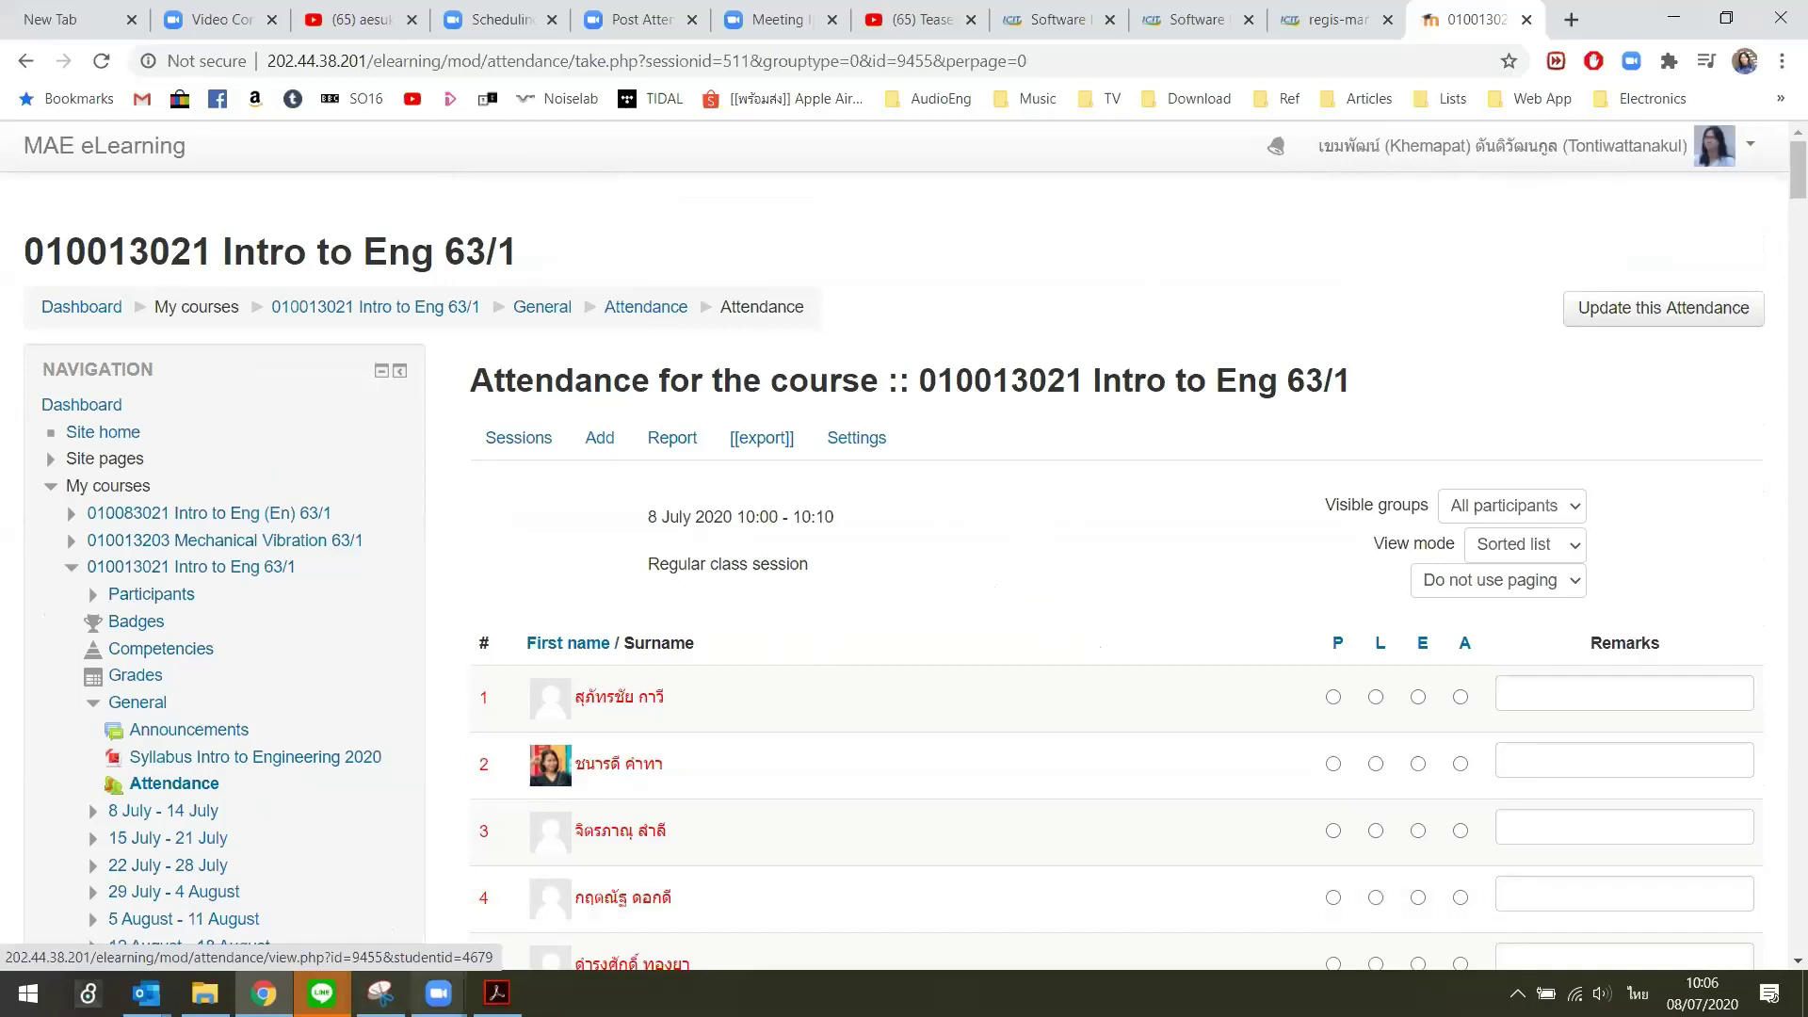
mouse_move(321, 993)
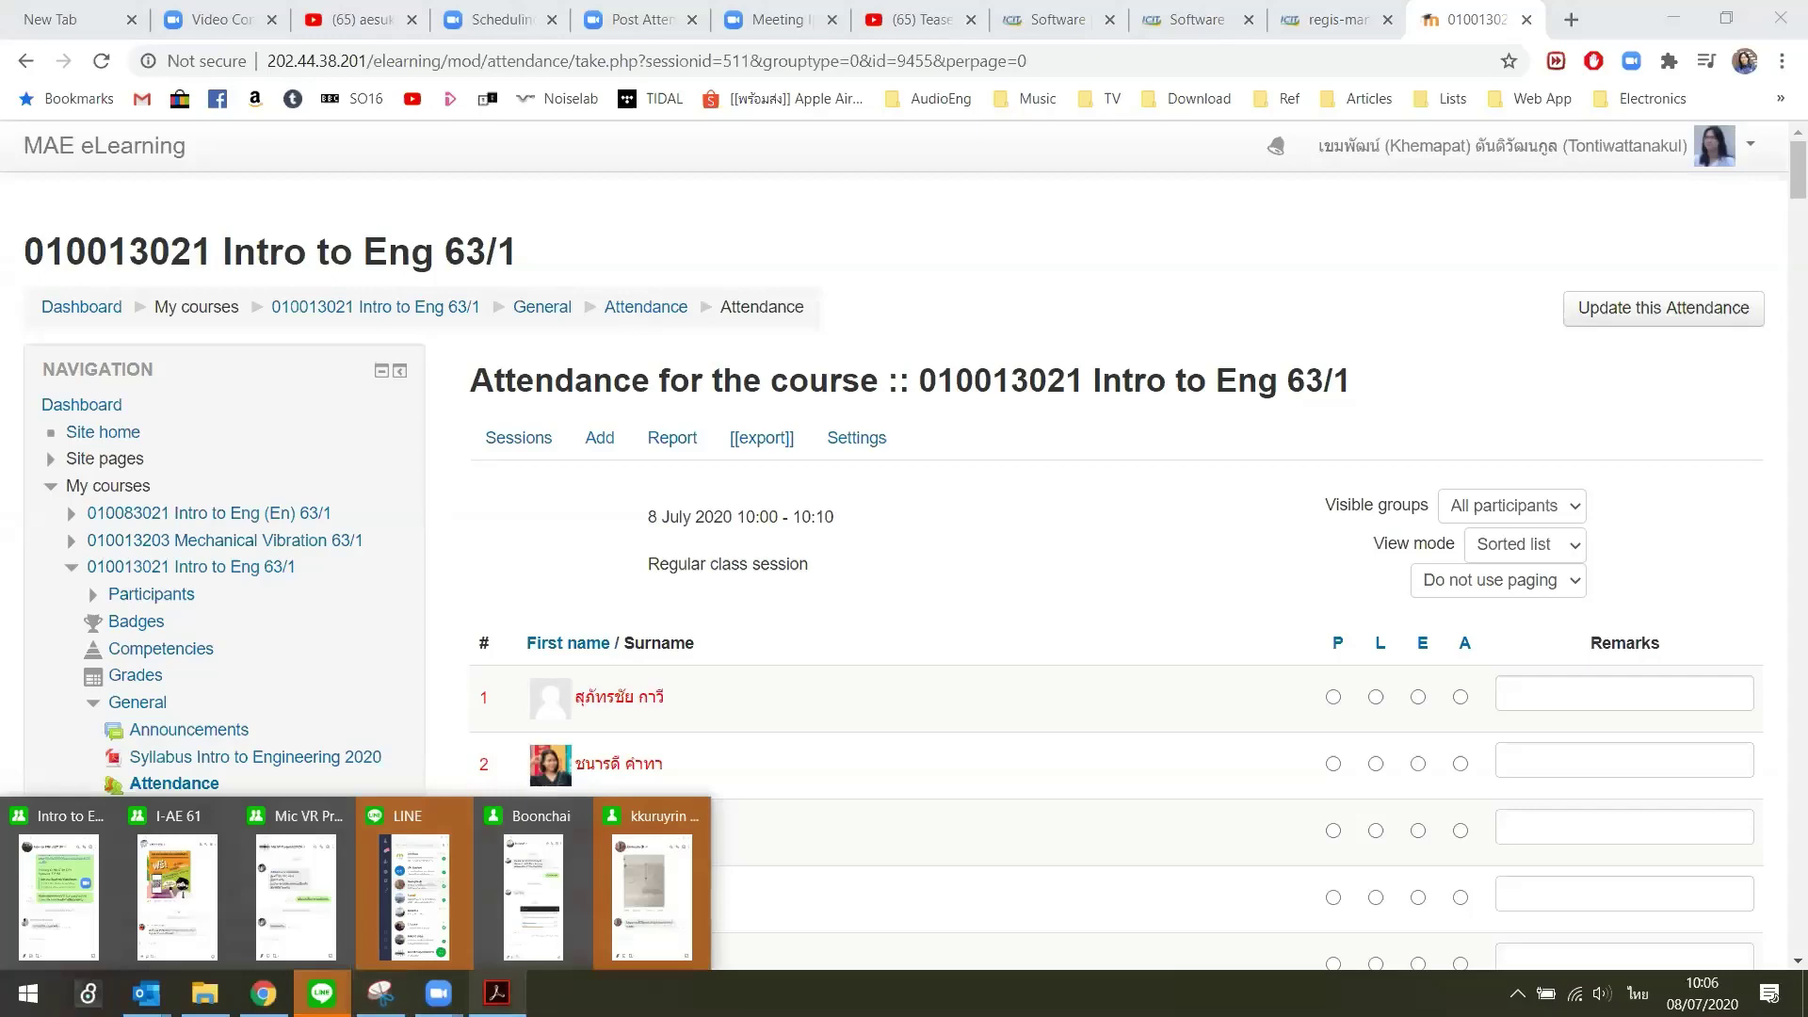
mouse_move(438, 992)
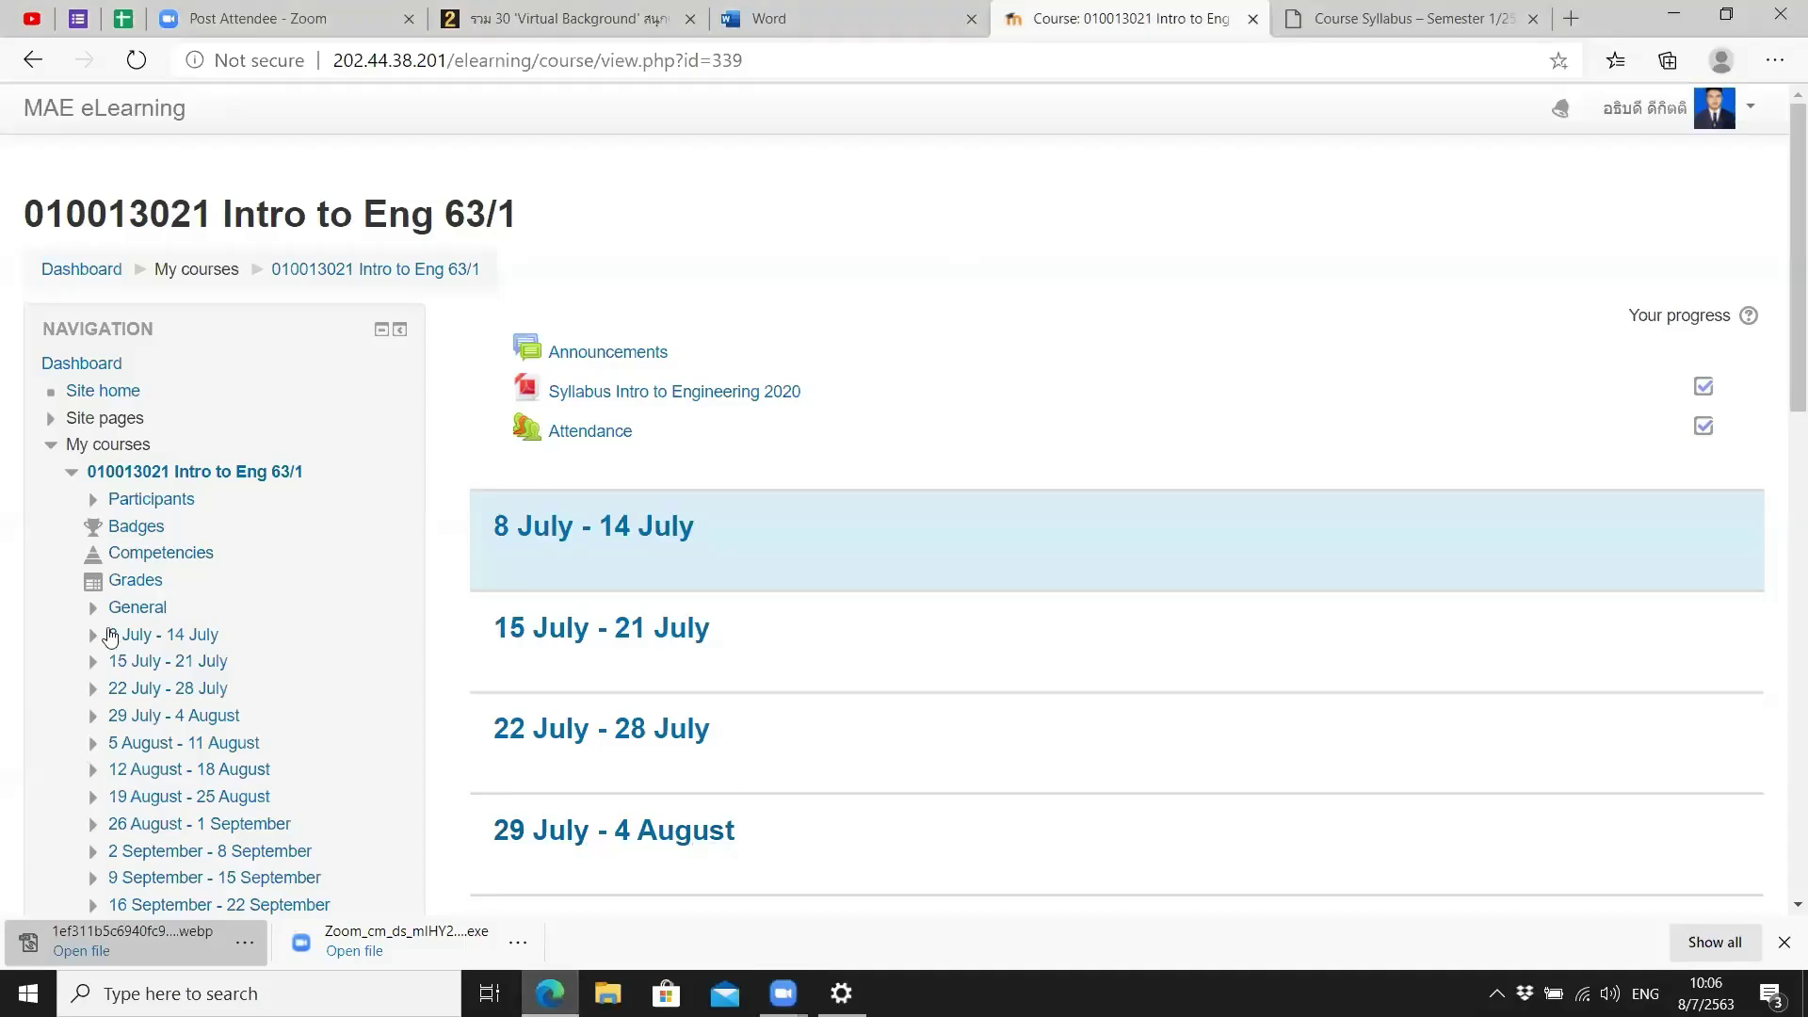
Open Attendance from the student's course page, examine that student's July session status and remarks, and bring up the open Zoom windows.
left_click(581, 435)
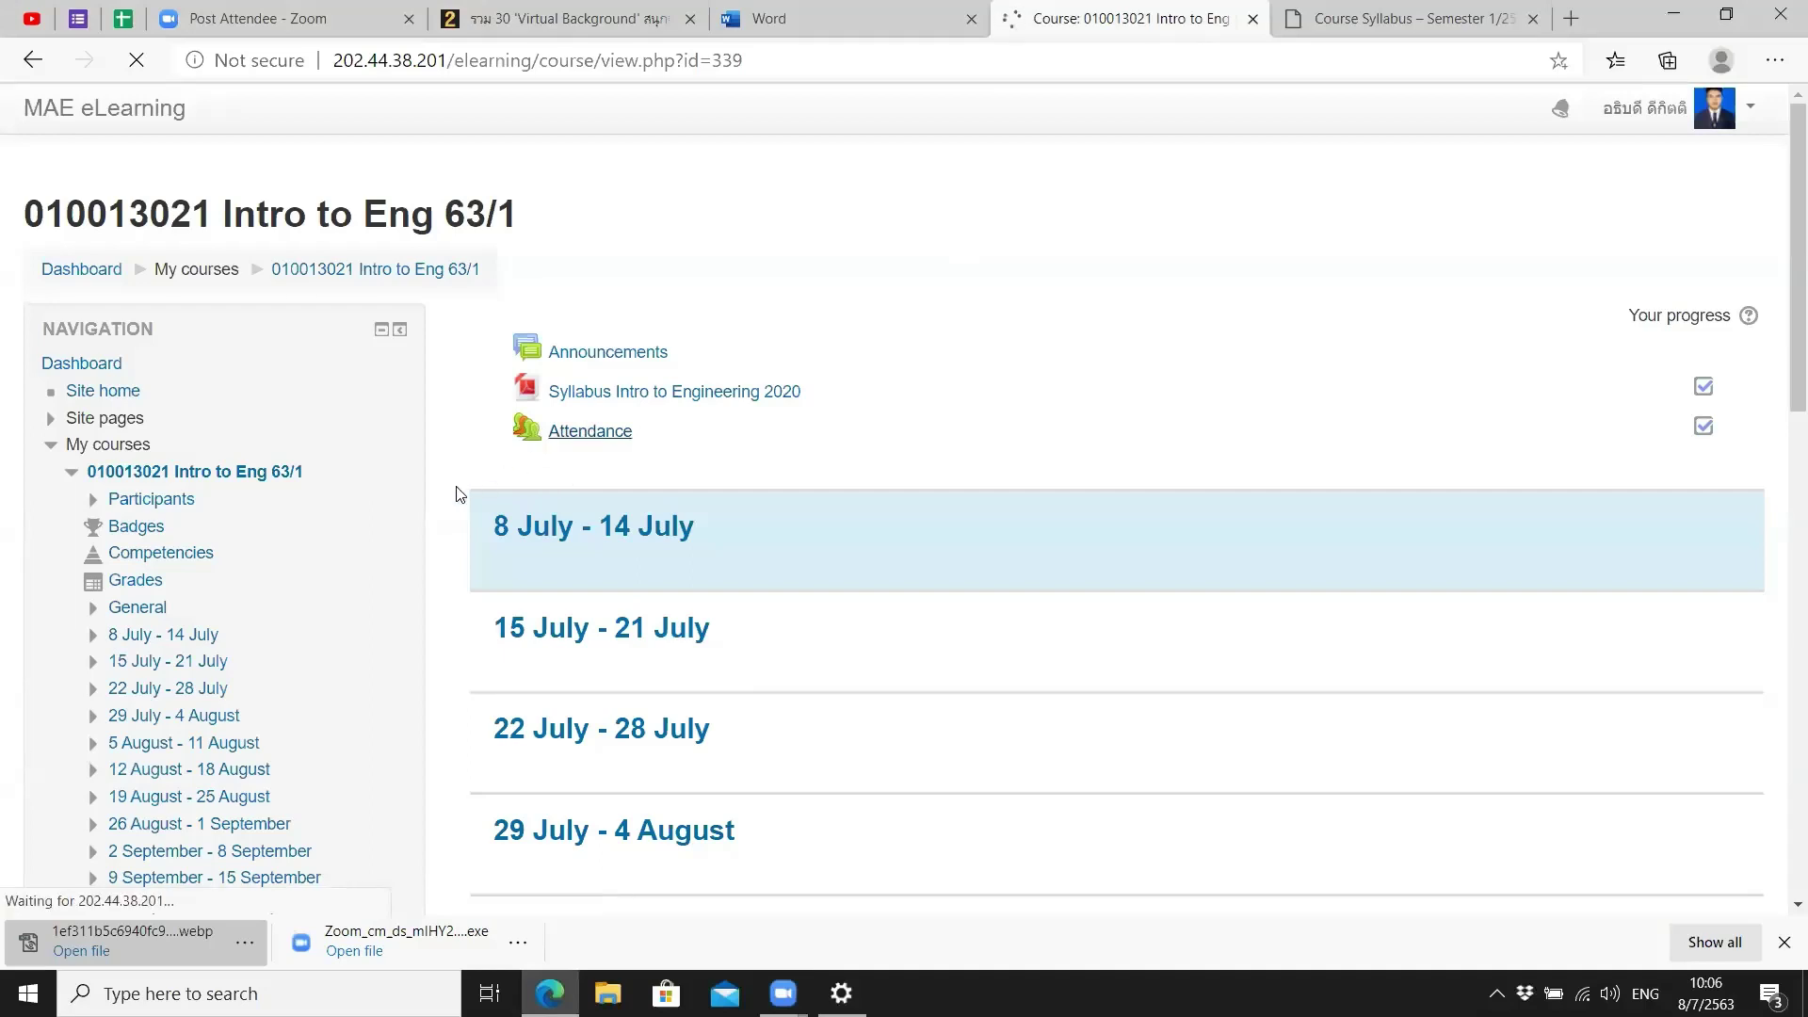
left_click(629, 440)
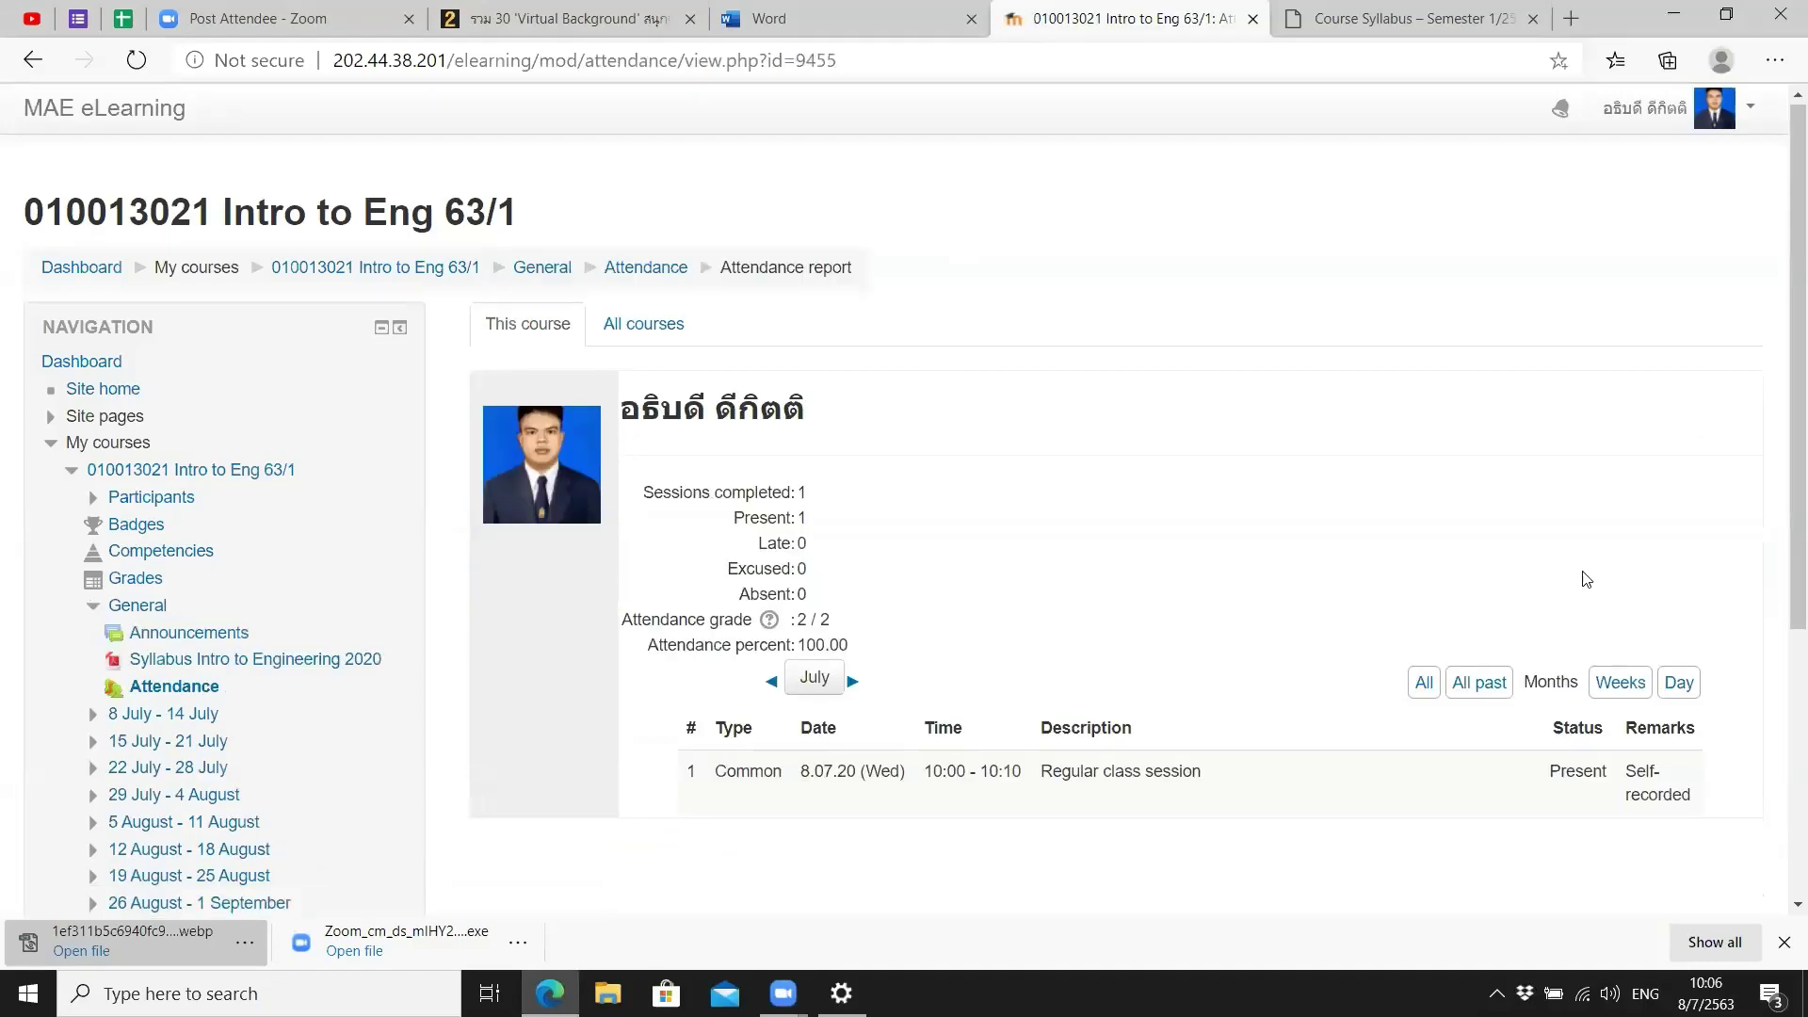
scroll(1601, 555, "down", 3)
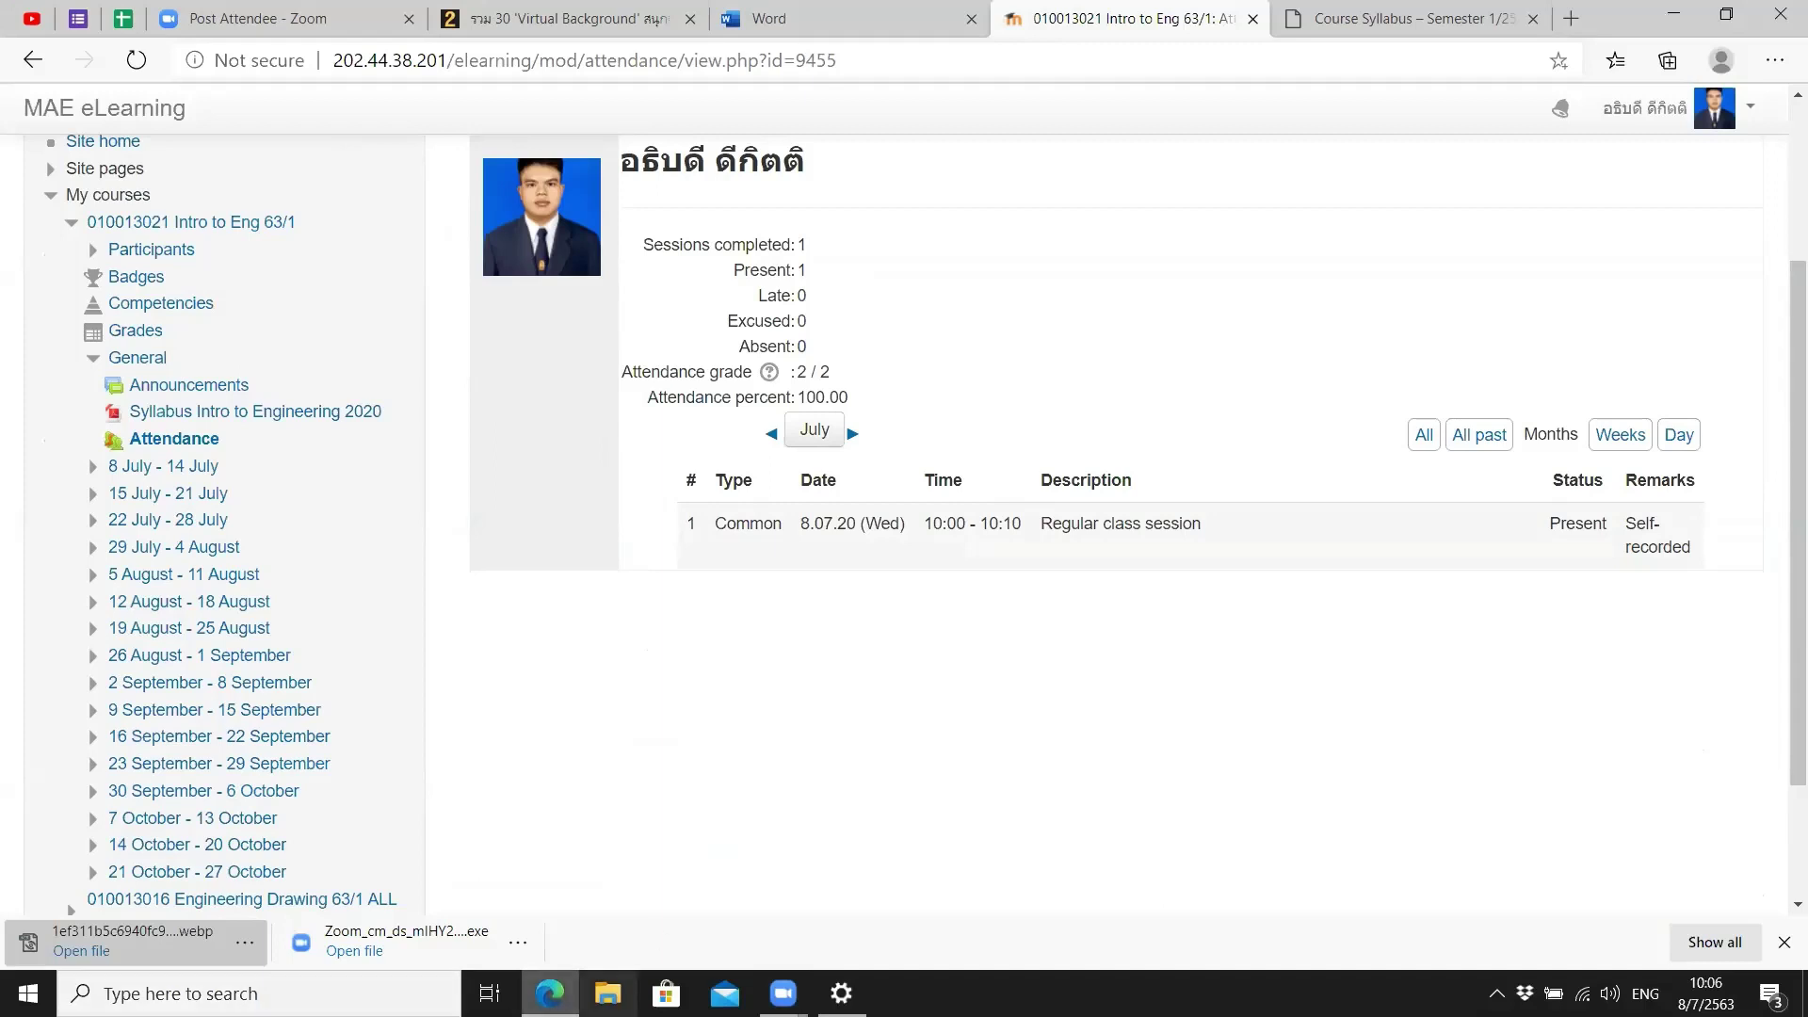
left_click(782, 993)
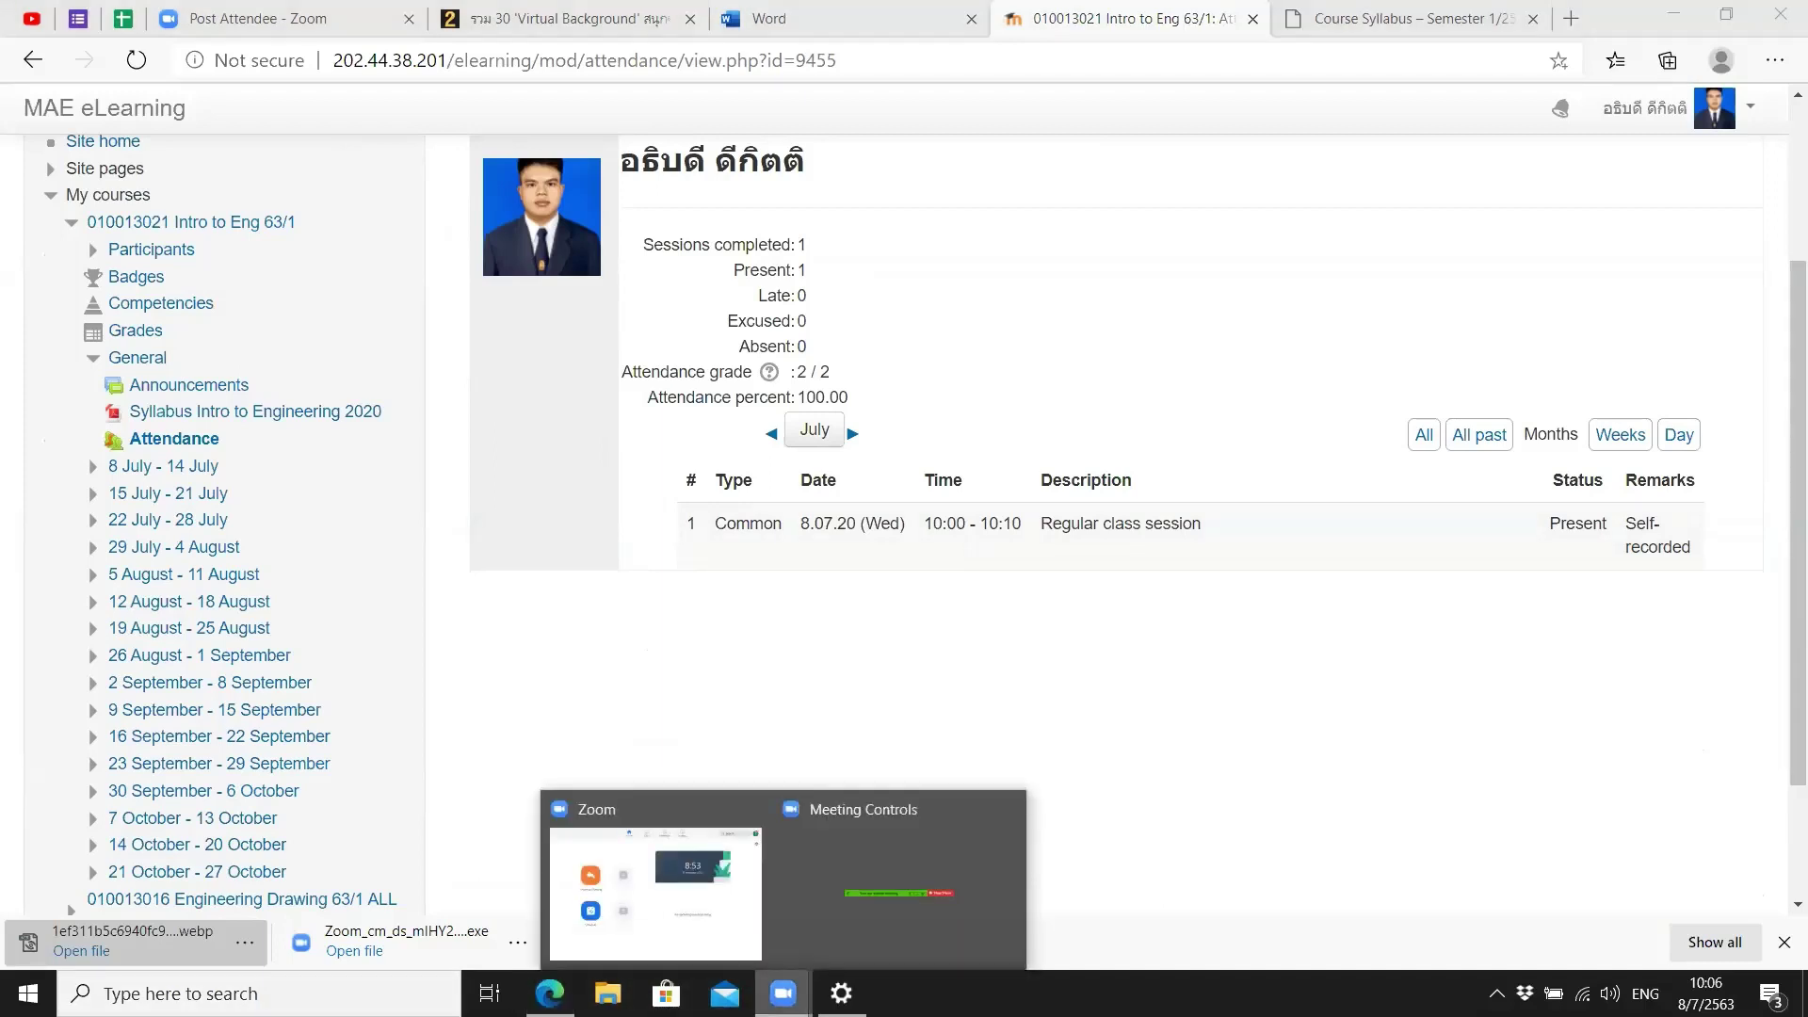